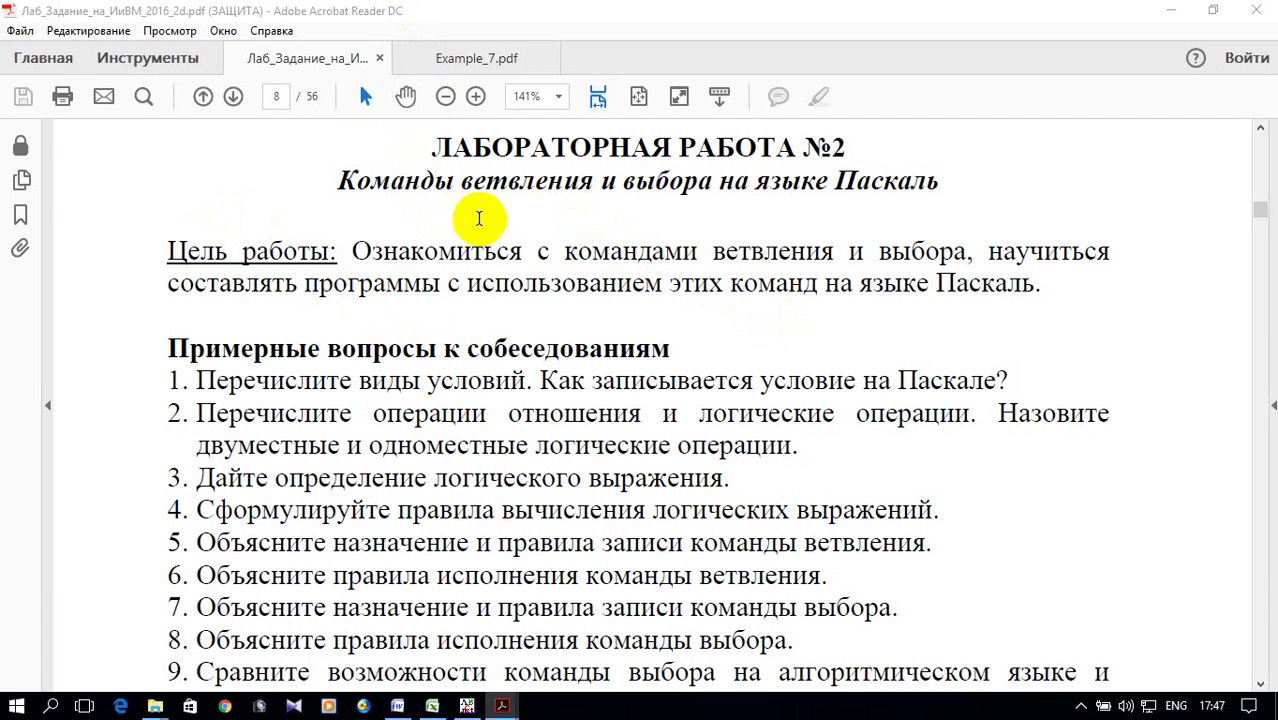
Step: View the Example_7.pdf task: y is i² for even i, i+i for odd i
{"action": "left_click", "coordinate": [458, 55]}
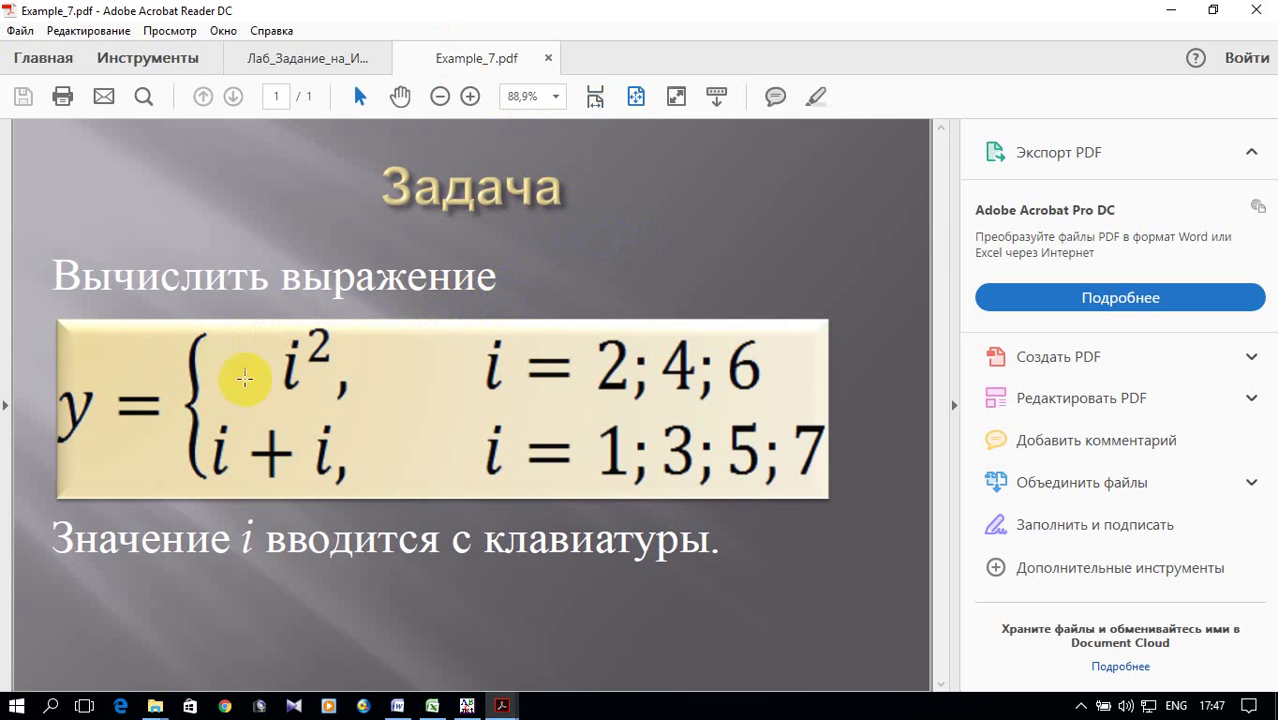
Step: Type the header Program Primer_7; with label lb1 and integer variables i, y
{"action": "left_click", "coordinate": [467, 706]}
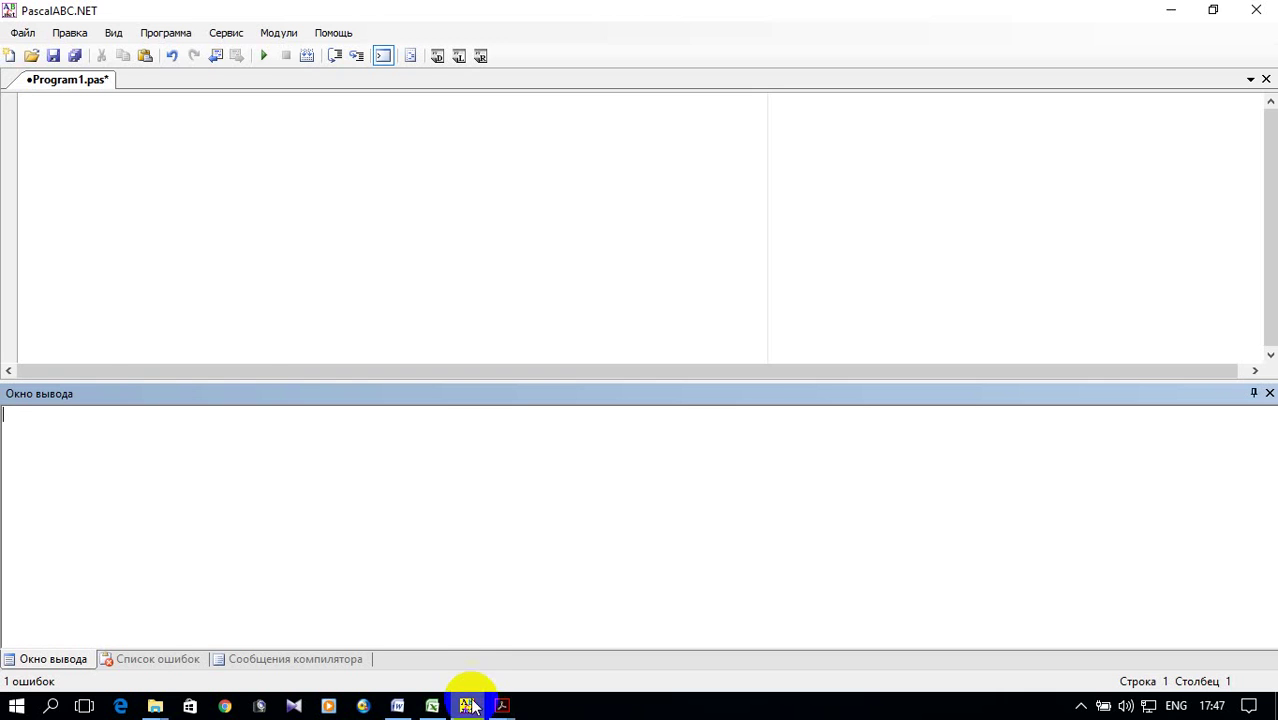
{"action": "left_click", "coordinate": [141, 135]}
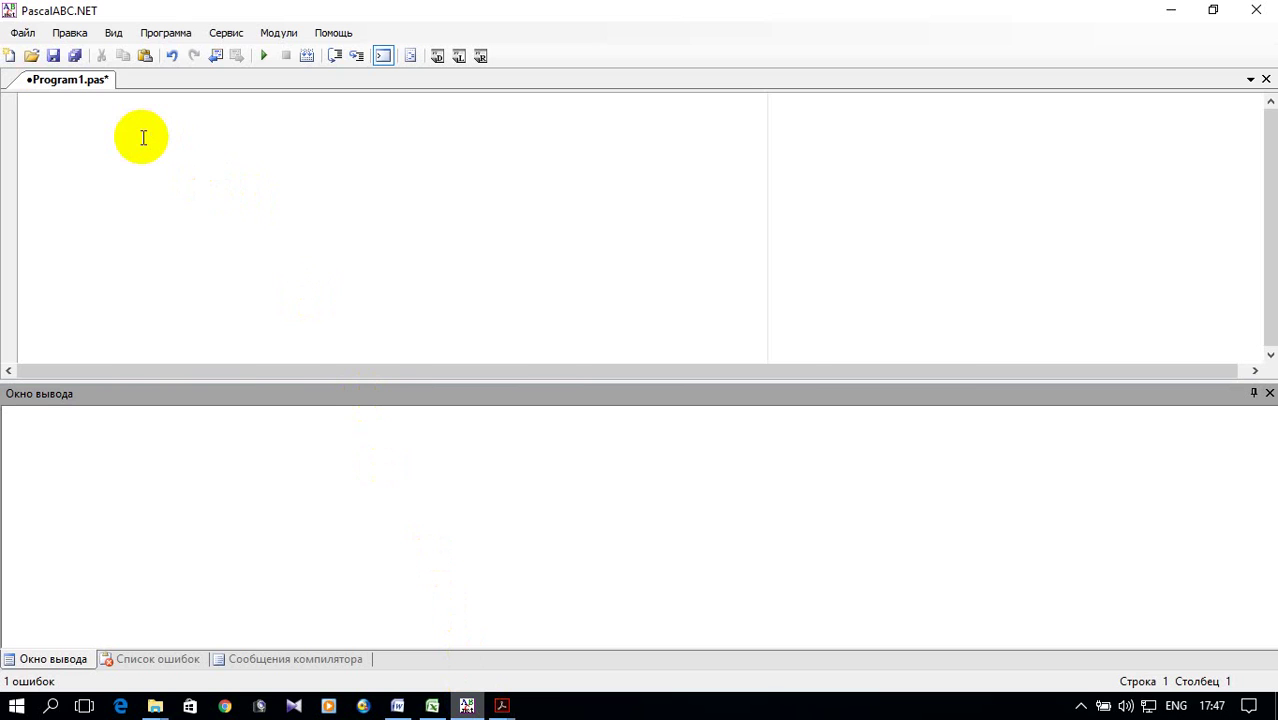
{"action": "key", "text": "alt+shift"}
{"action": "key", "text": "alt+shift"}
{"action": "type", "text": "Program"}
{"action": "type", "text": " Primer"}
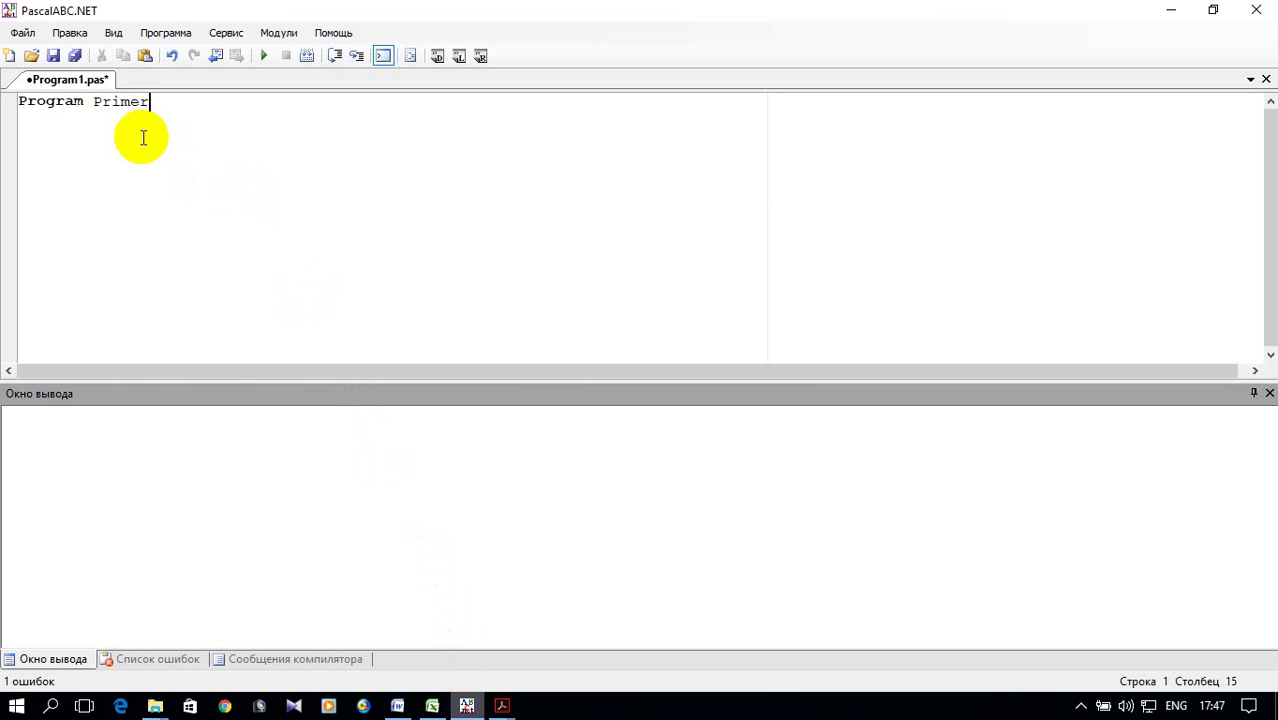
{"action": "type", "text": "_7"}
{"action": "type", "text": ";"}
{"action": "key", "text": "Return"}
{"action": "type", "text": "label"}
{"action": "type", "text": " lb1; "}
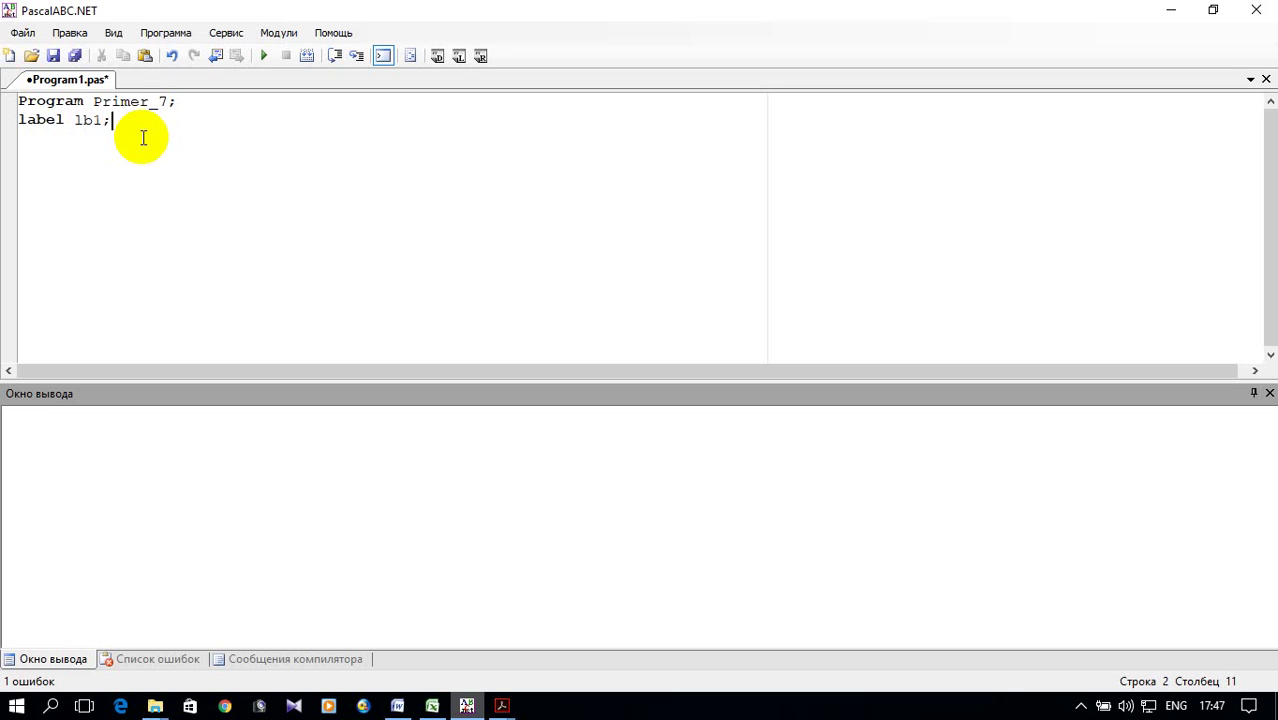
{"action": "type", "text": "var"}
{"action": "type", "text": " i,y"}
{"action": "type", "text": ":inte"}
{"action": "type", "text": "ger"}
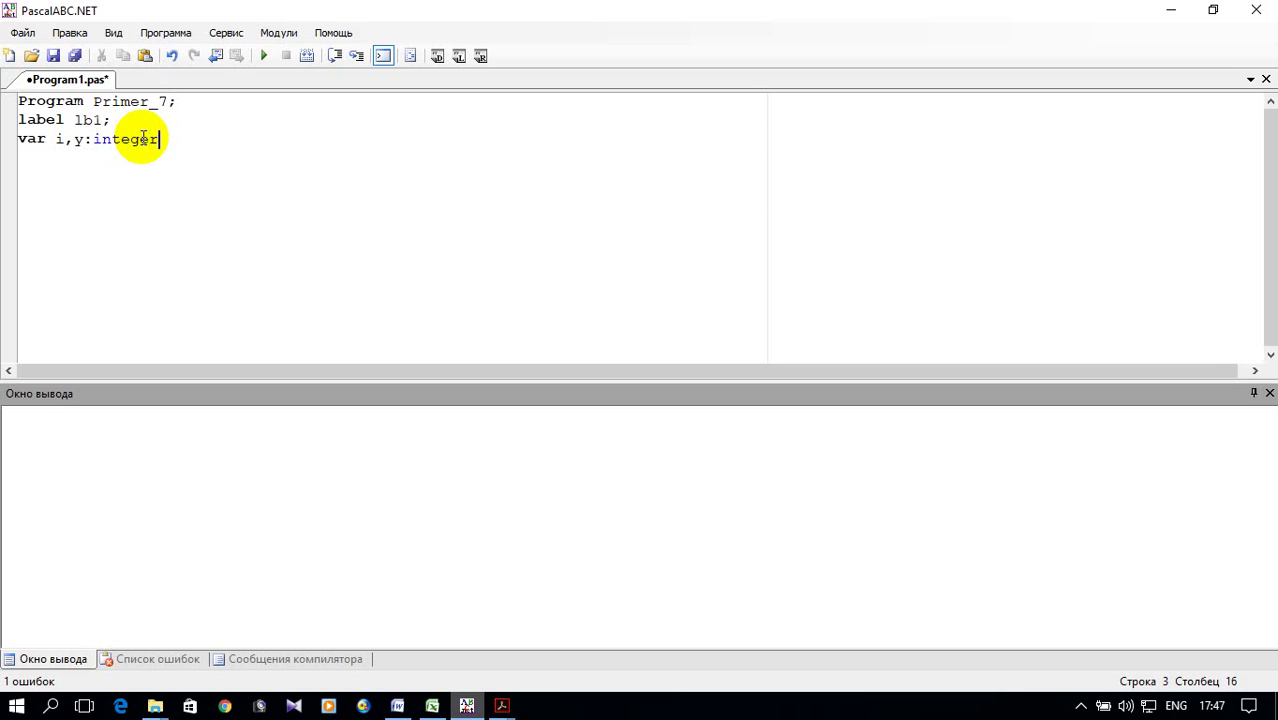
{"action": "type", "text": ";"}
{"action": "key", "text": "Return"}
Step: Add a begin … end. block whose first line is lb1:
{"action": "type", "text": "begin"}
{"action": "key", "text": "Return"}
{"action": "type", "text": "end."}
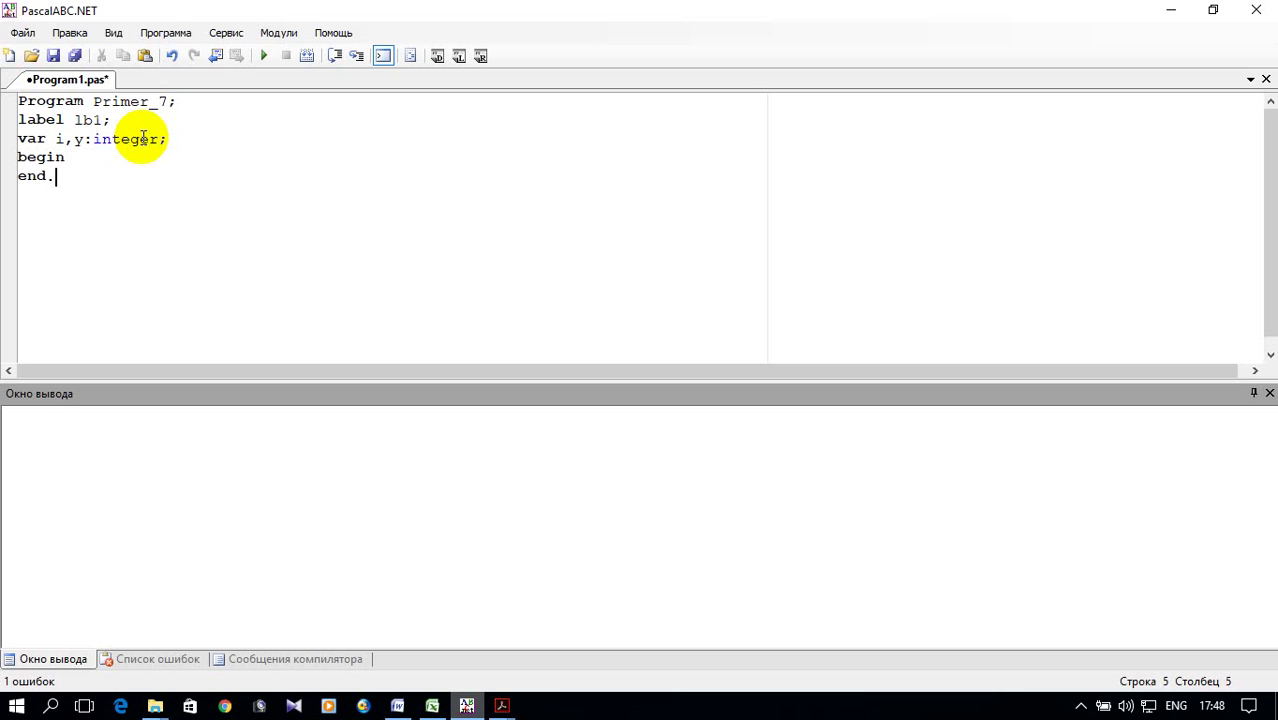
{"action": "key", "text": "Up"}
{"action": "key", "text": "Home"}
{"action": "key", "text": "Right"}
{"action": "key", "text": "Right"}
{"action": "key", "text": "Right"}
{"action": "key", "text": "Right"}
{"action": "key", "text": "Right"}
{"action": "key", "text": "Return"}
{"action": "type", "text": "W"}
{"action": "key", "text": "BackSpace"}
{"action": "type", "text": "lb1:"}
Step: After lb1: add the prompt write('Ввидите значение i=');
{"action": "type", "text": "write("}
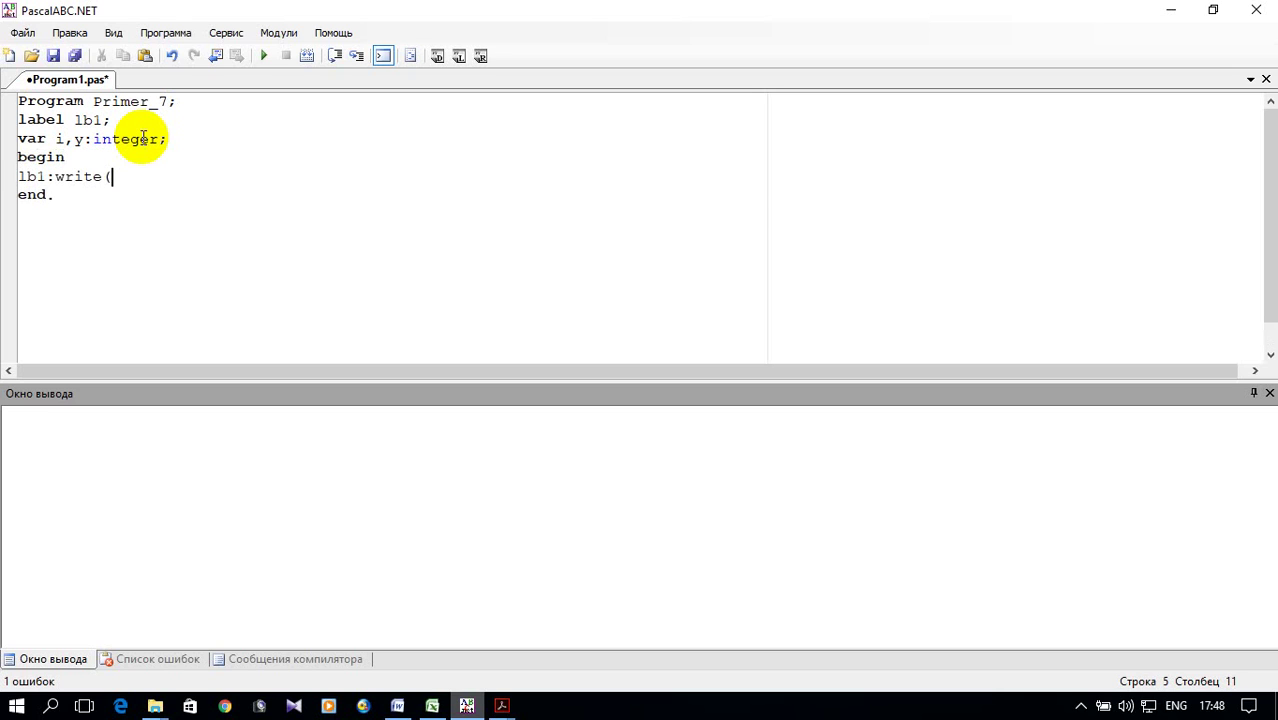
{"action": "type", "text": "'"}
{"action": "key", "text": "ctrl+shift"}
{"action": "type", "text": "Ви"}
{"action": "key", "text": "BackSpace"}
{"action": "type", "text": "видите "}
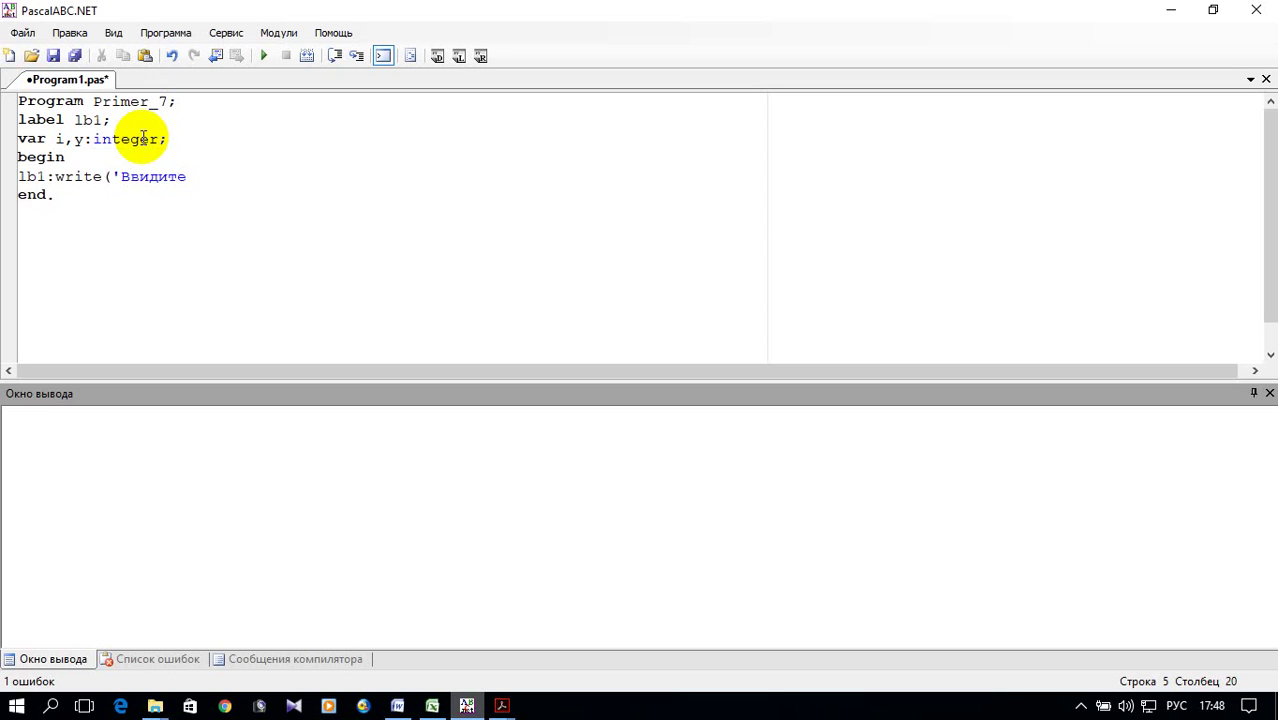
{"action": "type", "text": "значение"}
{"action": "key", "text": "alt+shift"}
{"action": "type", "text": "i=')"}
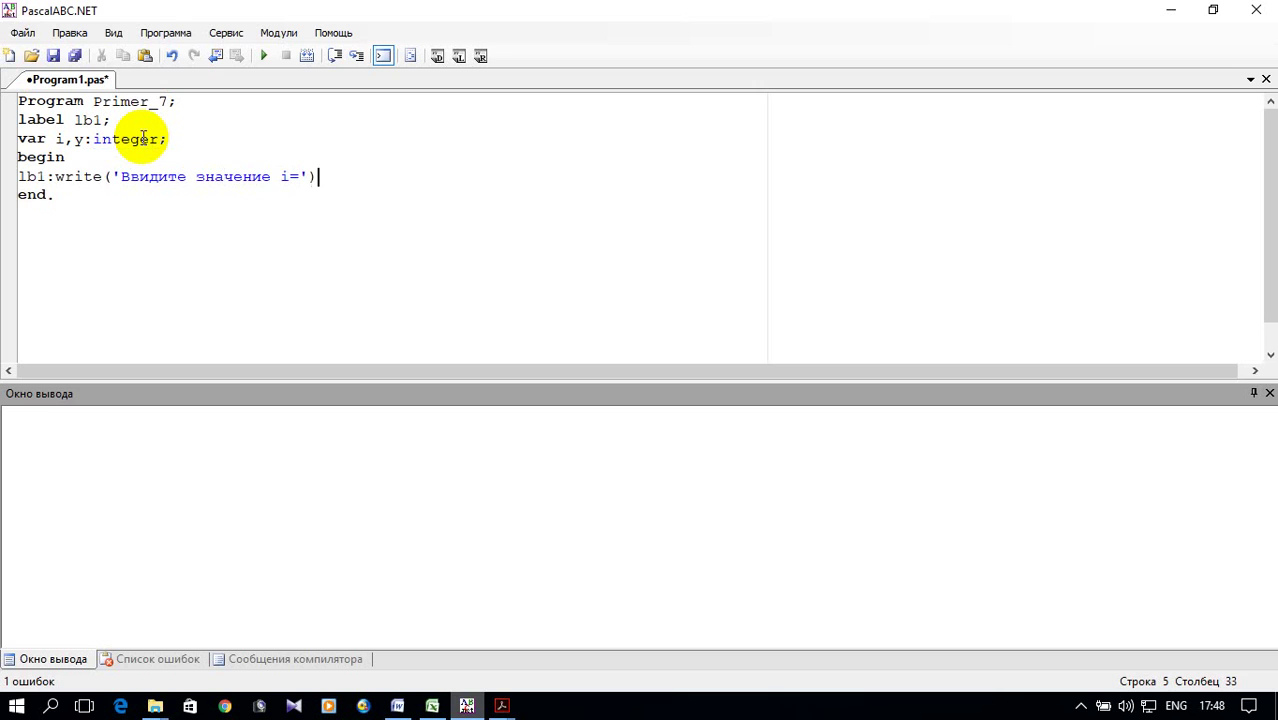
{"action": "type", "text": ";"}
Step: Add readln(i); and open a case i of statement on the next lines
{"action": "key", "text": "Return"}
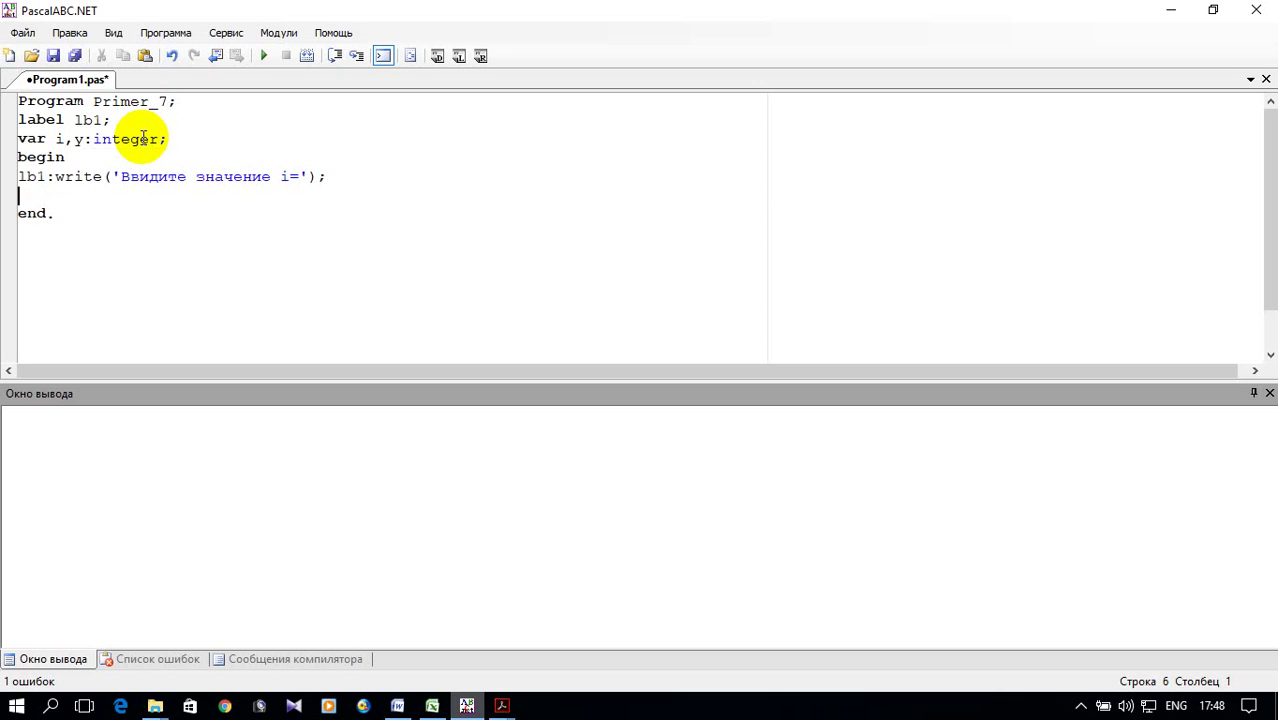
{"action": "type", "text": "readln("}
{"action": "type", "text": "i);"}
{"action": "key", "text": "Return"}
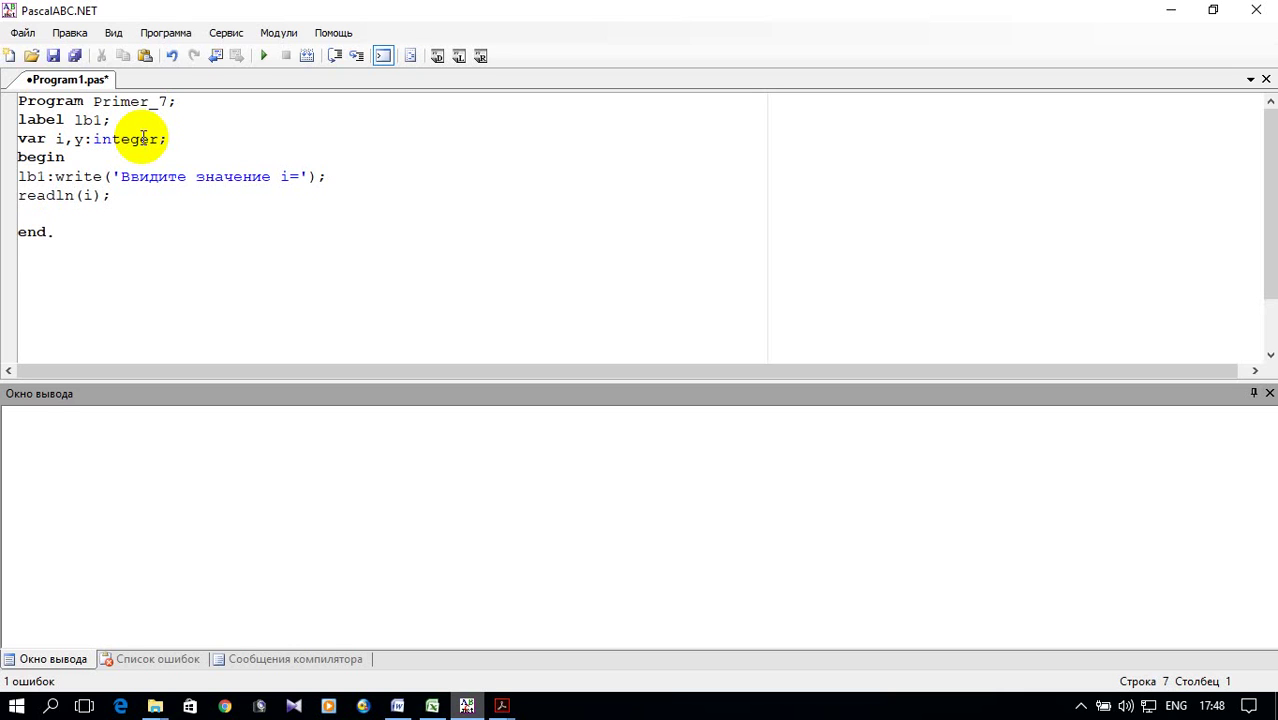
{"action": "type", "text": "case i"}
{"action": "type", "text": " of"}
Step: Add case branches 1,3,5,7:y:=i+i; and 2,4,6:y:=sqr(i);, checking them against the PDF task
{"action": "key", "text": "Return"}
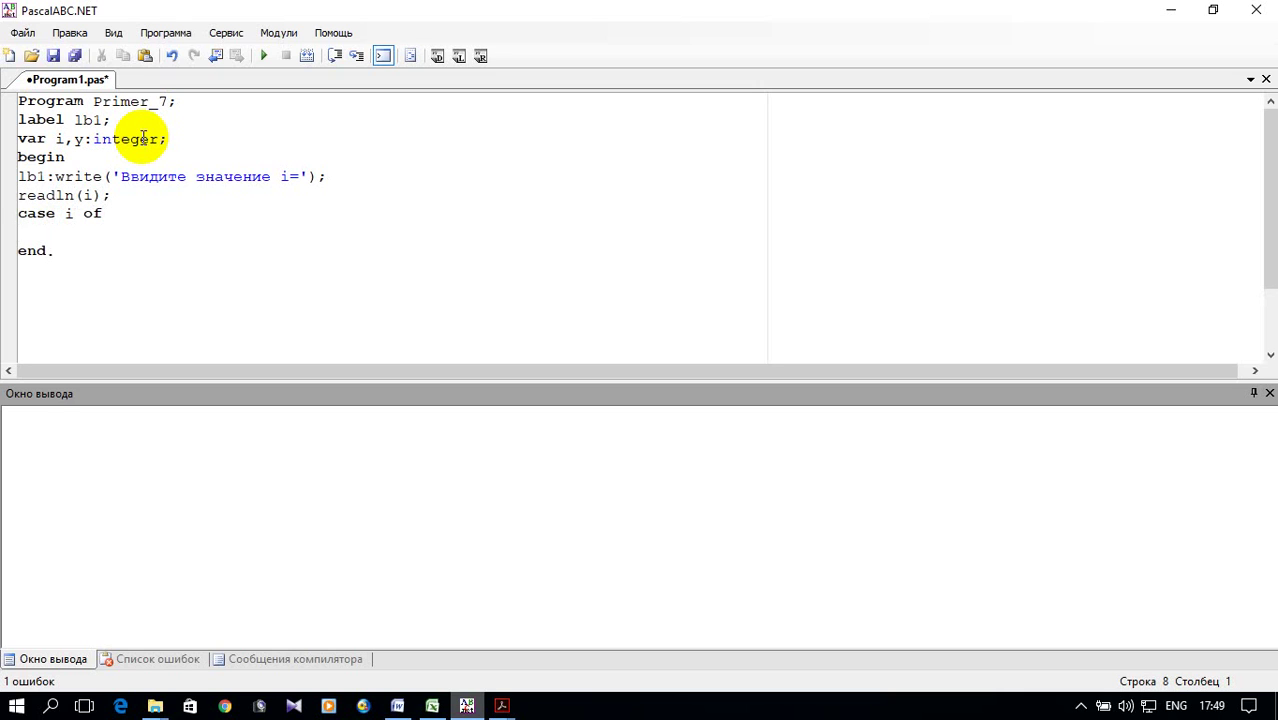
{"action": "type", "text": "1,3,5"}
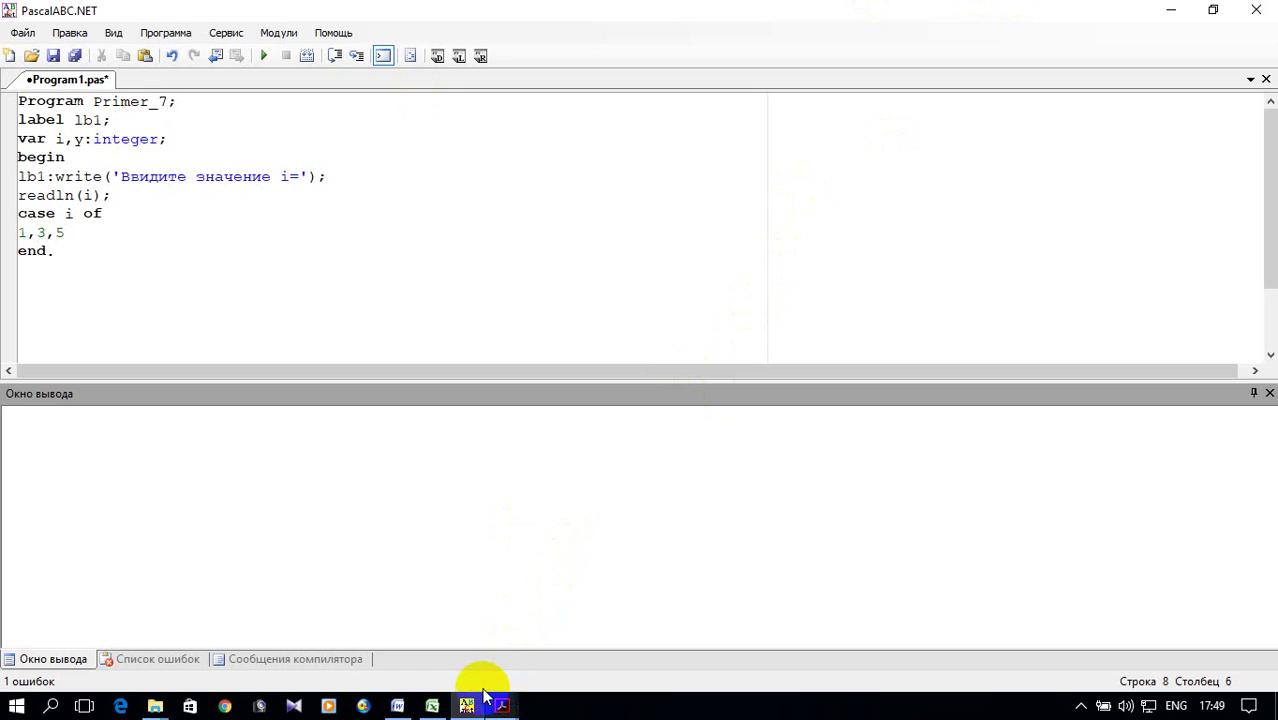
{"action": "left_click", "coordinate": [508, 706]}
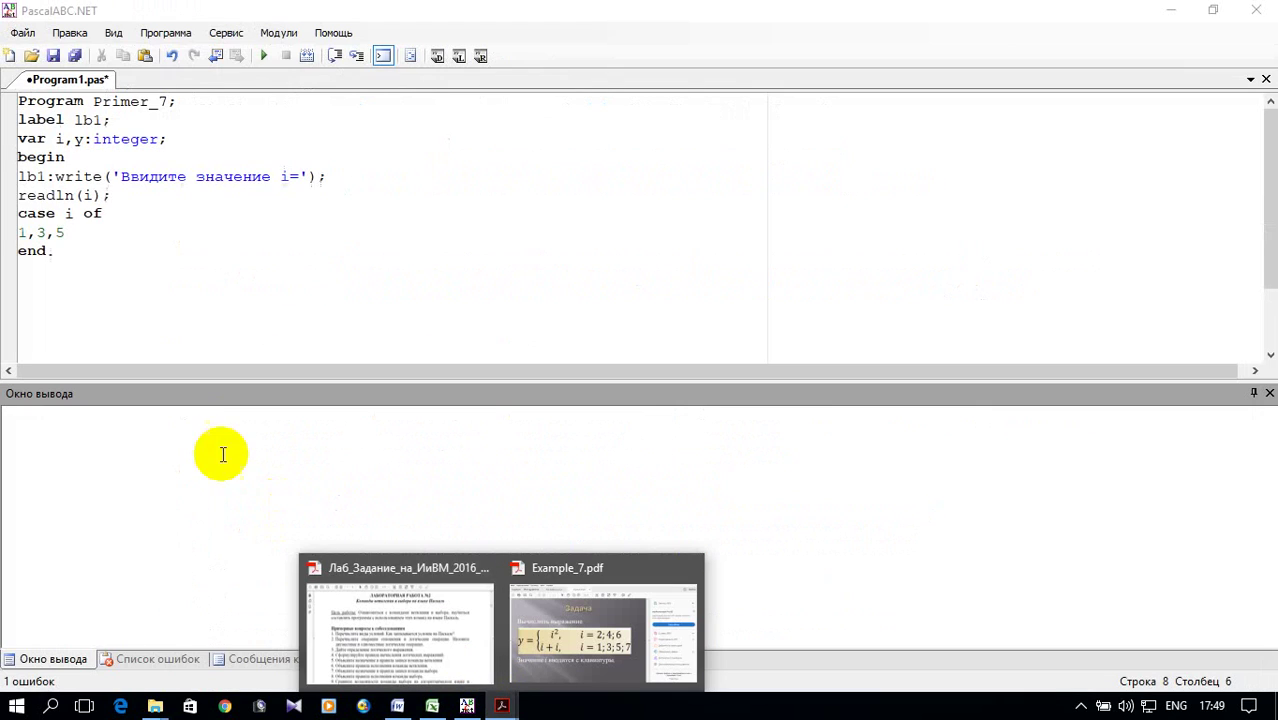
{"action": "mouse_move", "coordinate": [456, 662]}
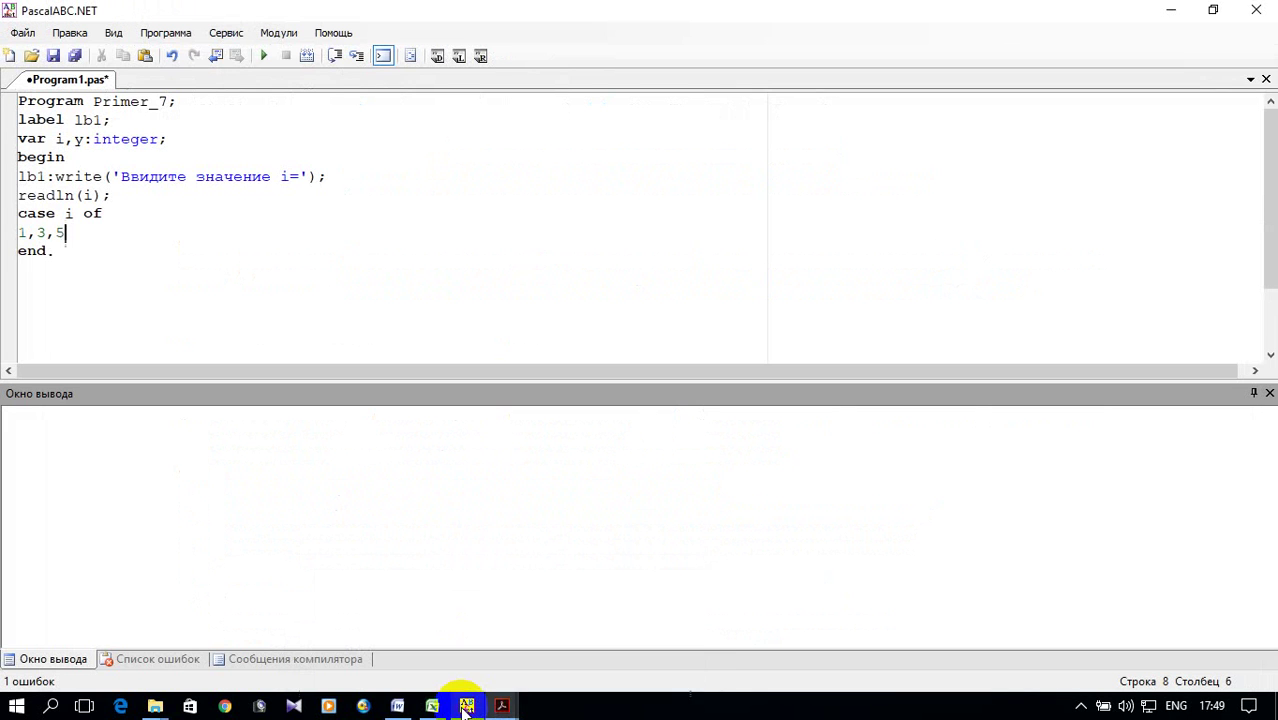
{"action": "type", "text": ",7"}
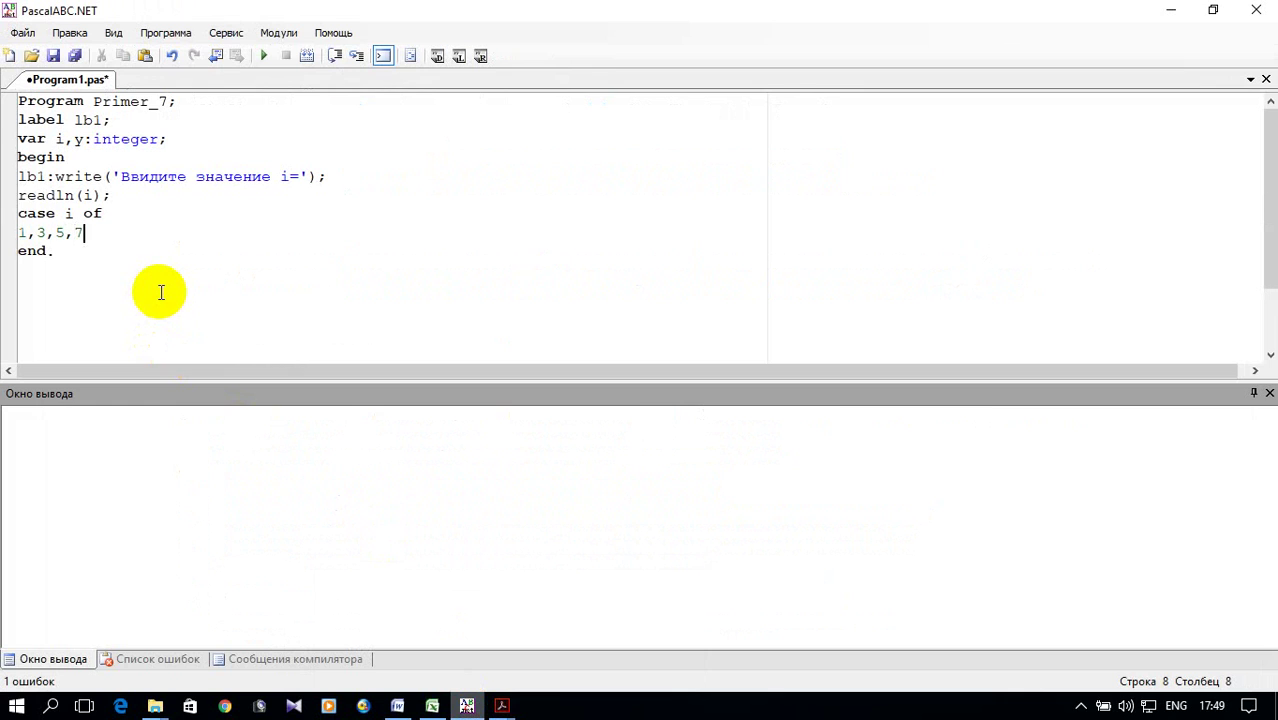
{"action": "type", "text": ":"}
{"action": "type", "text": "y:=i+i;"}
{"action": "key", "text": "Return"}
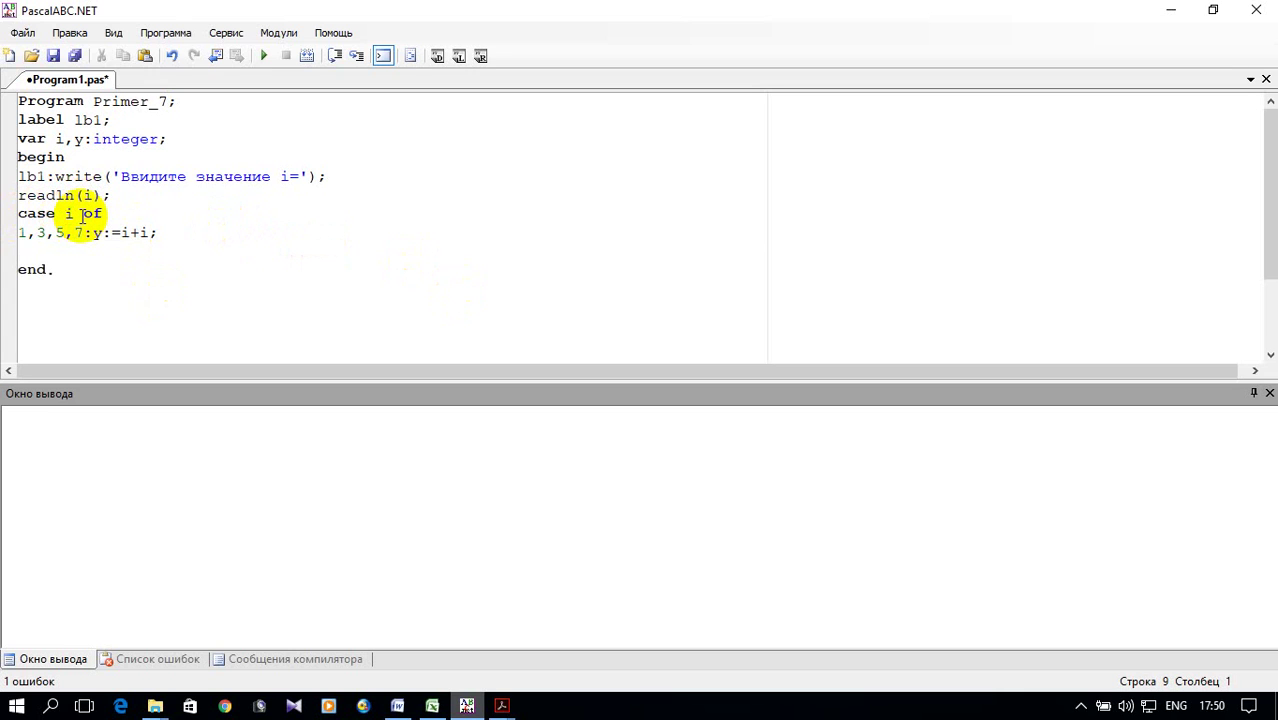
{"action": "type", "text": "2,"}
{"action": "type", "text": "4"}
{"action": "type", "text": ",6"}
{"action": "type", "text": ":"}
{"action": "type", "text": "y:"}
{"action": "type", "text": "="}
{"action": "type", "text": "sqr("}
{"action": "type", "text": "i)"}
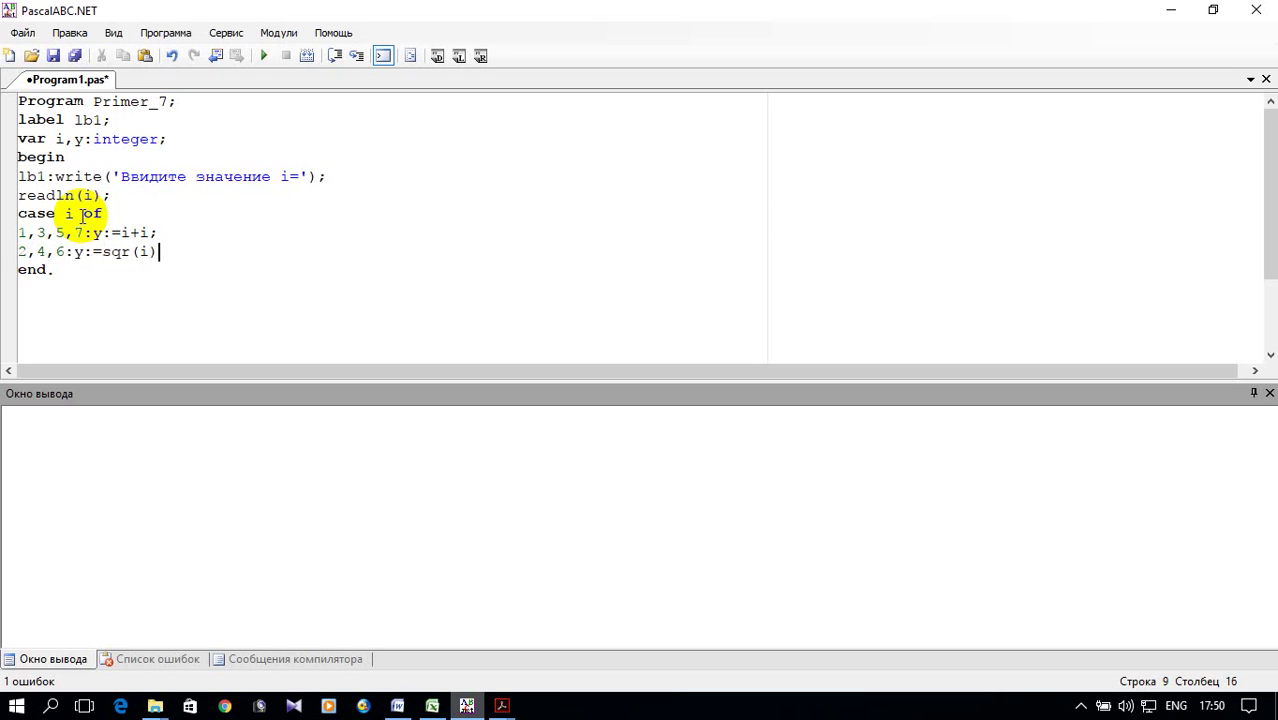
{"action": "type", "text": ";"}
Step: Add an else begin … end; branch containing a Writeln(' call
{"action": "key", "text": "Return"}
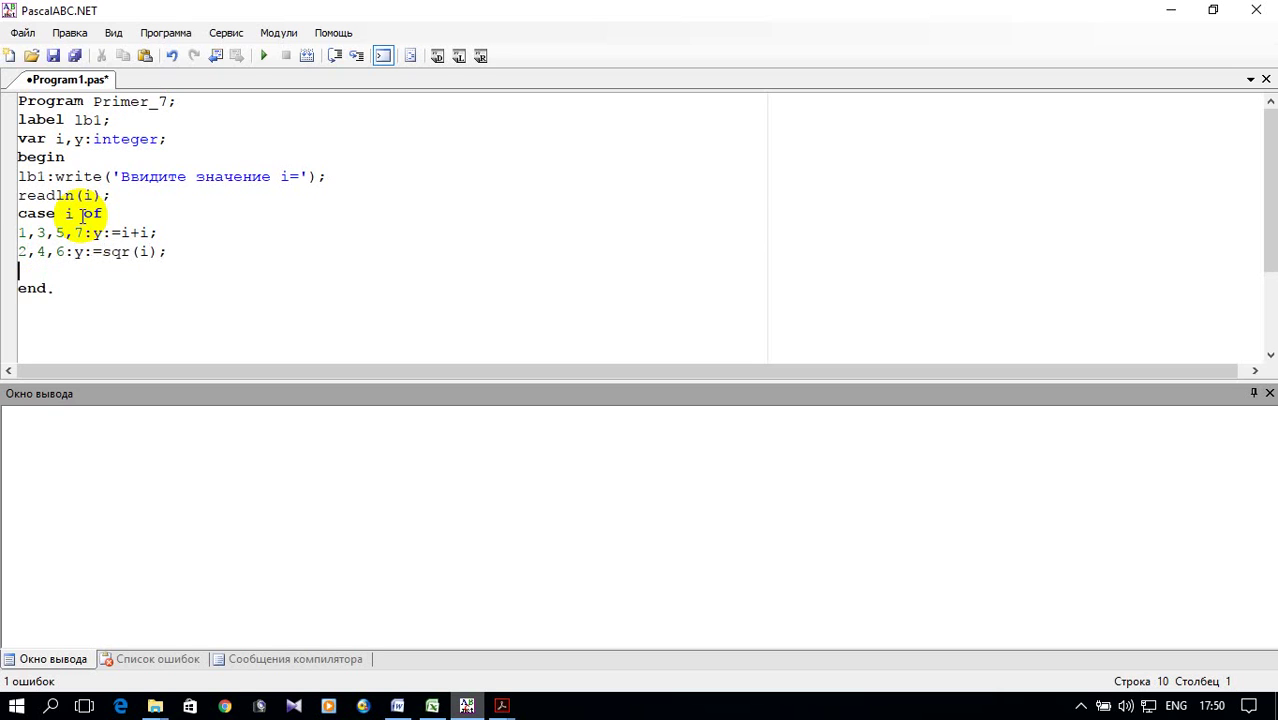
{"action": "type", "text": "else "}
{"action": "type", "text": "begin "}
{"action": "type", "text": "en"}
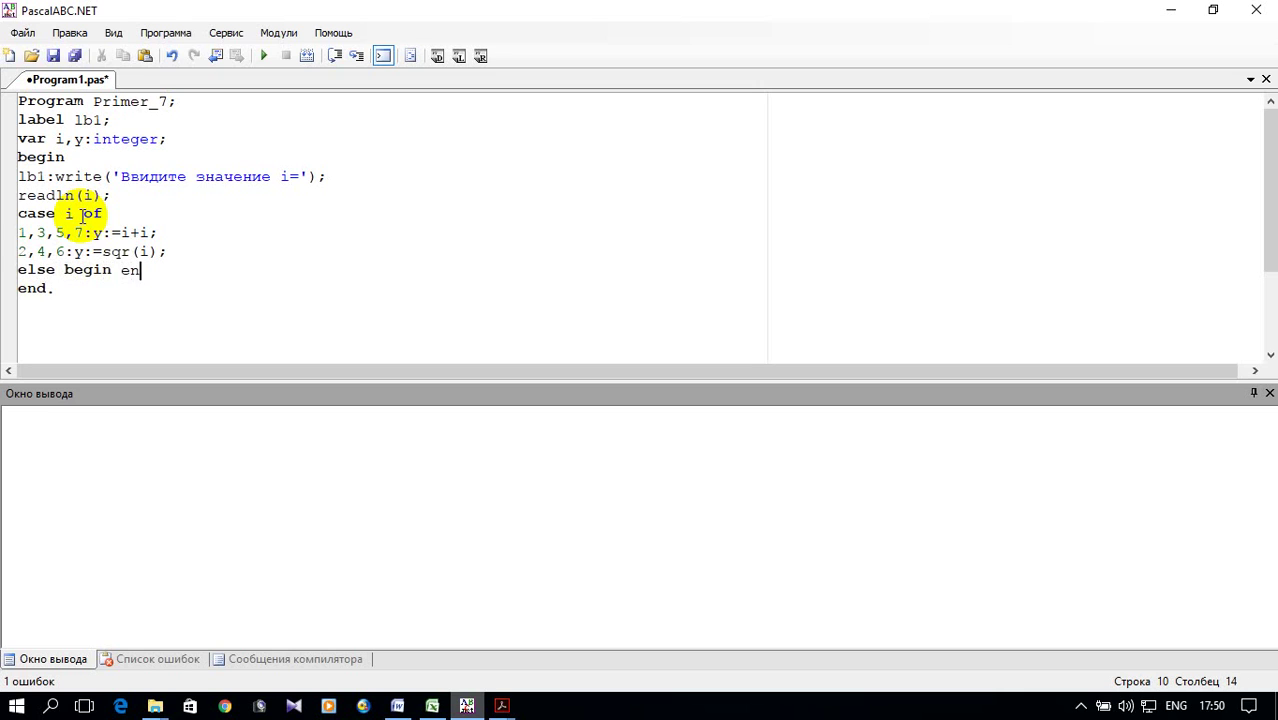
{"action": "type", "text": "d;"}
{"action": "key", "text": "Left"}
{"action": "key", "text": "Left"}
{"action": "key", "text": "Left"}
{"action": "key", "text": "Left"}
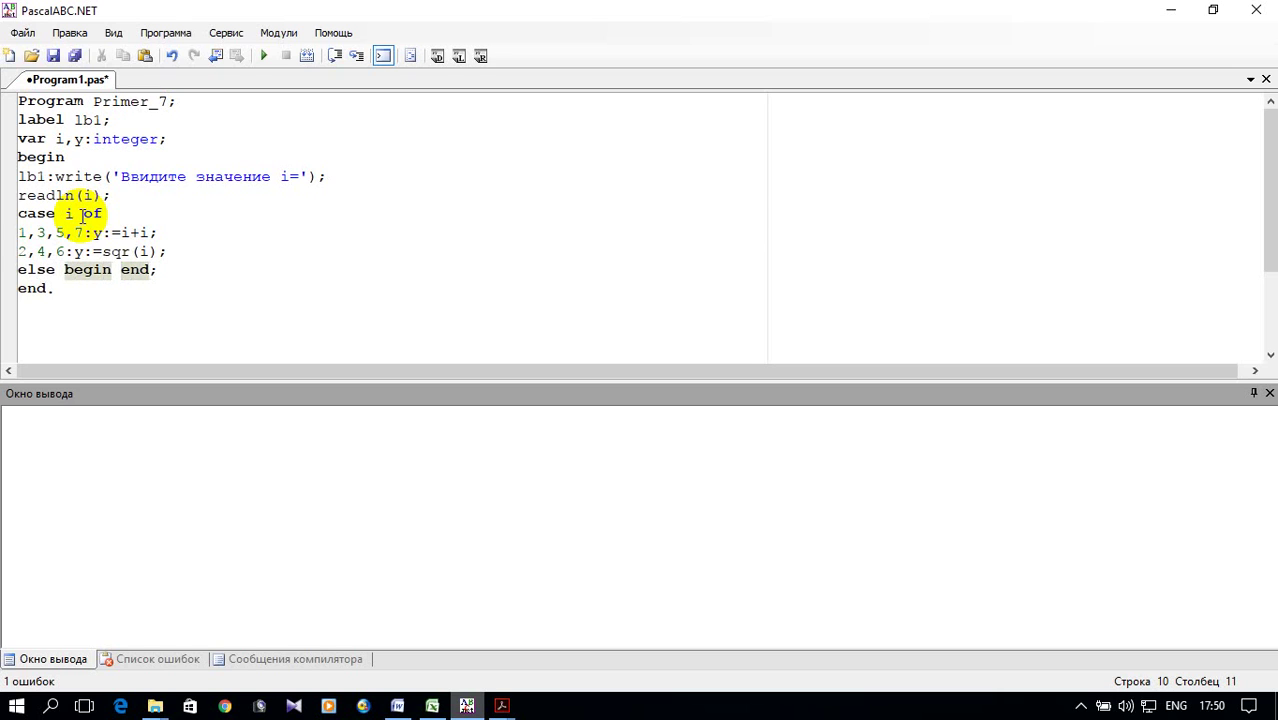
{"action": "type", "text": "Writeln( "}
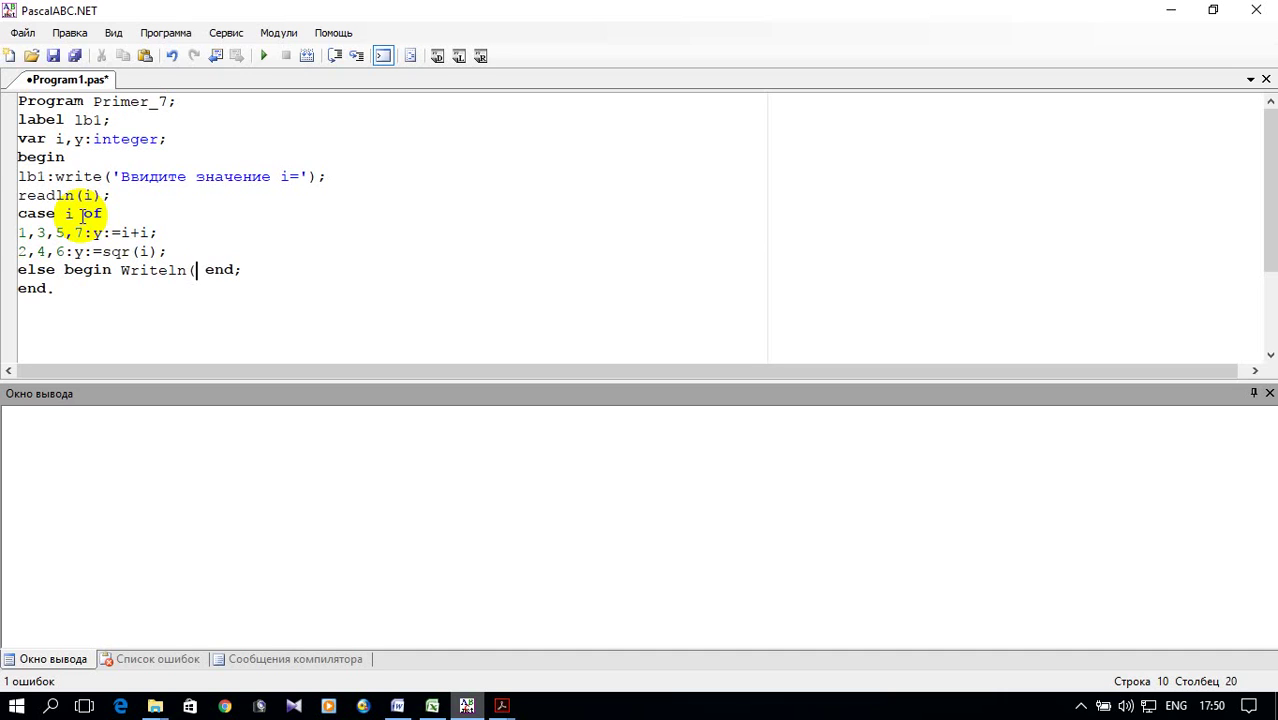
{"action": "type", "text": "'"}
Step: Complete the message 'Значение вне диапазона от 1 до 7 повтрите ввод' followed by goto lb1
{"action": "key", "text": "alt+shift"}
{"action": "type", "text": "Значение вне диапазона "}
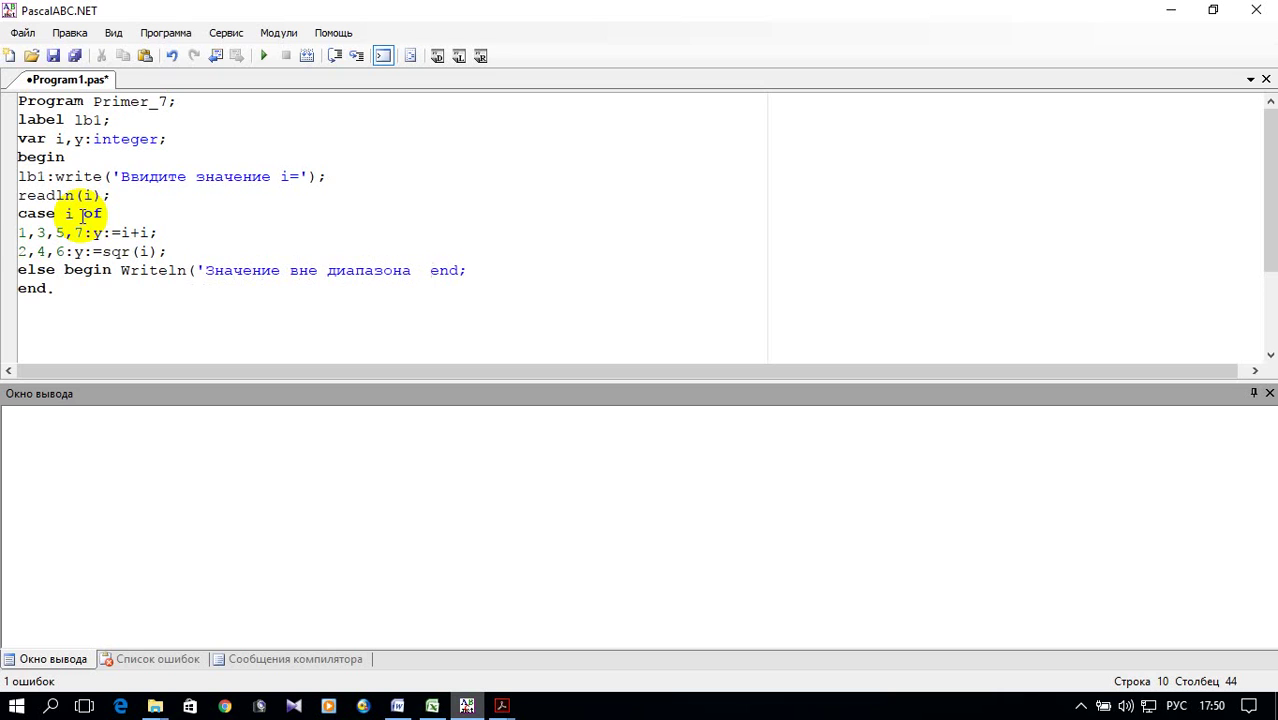
{"action": "type", "text": "1"}
{"action": "key", "text": "BackSpace"}
{"action": "type", "text": "от 1"}
{"action": "type", "text": " до "}
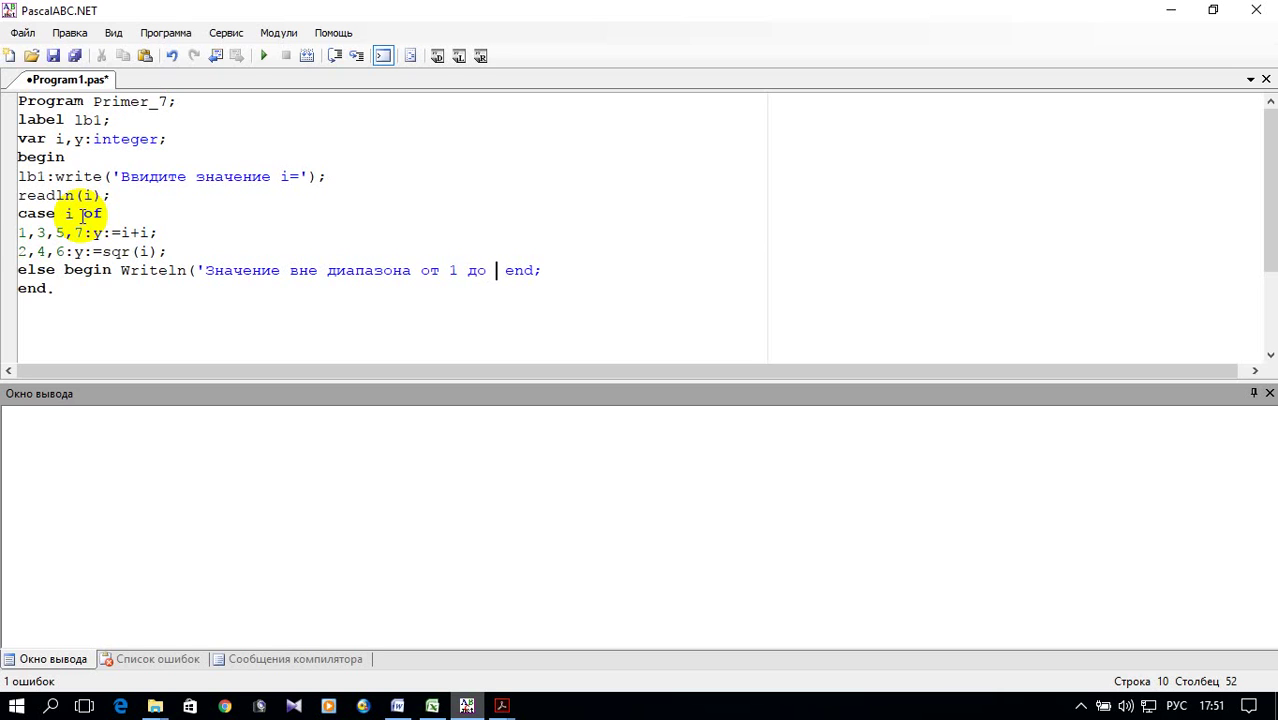
{"action": "type", "text": "7 повтрите вводэ"}
{"action": "key", "text": "alt+shift"}
{"action": "type", "text": ")"}
{"action": "key", "text": "BackSpace"}
{"action": "key", "text": "BackSpace"}
{"action": "key", "text": "alt+shift"}
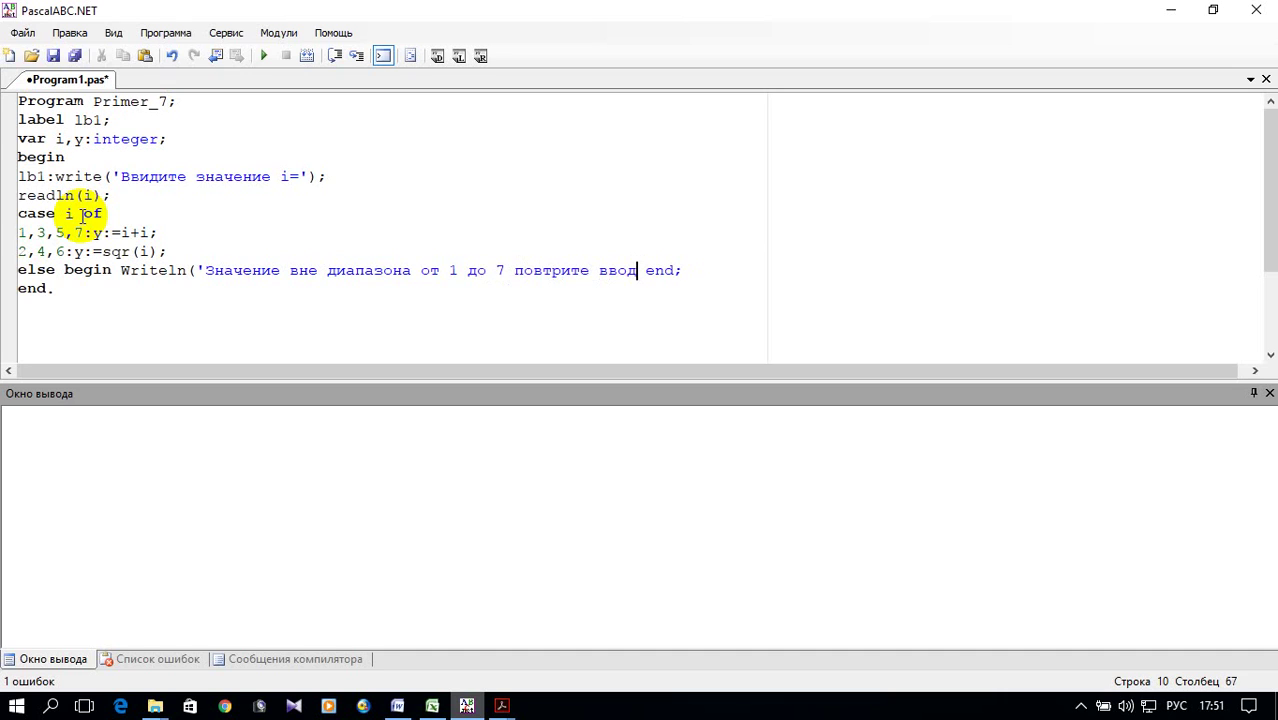
{"action": "key", "text": "alt+shift"}
{"action": "type", "text": "'"}
{"action": "type", "text": ")"}
{"action": "type", "text": ";"}
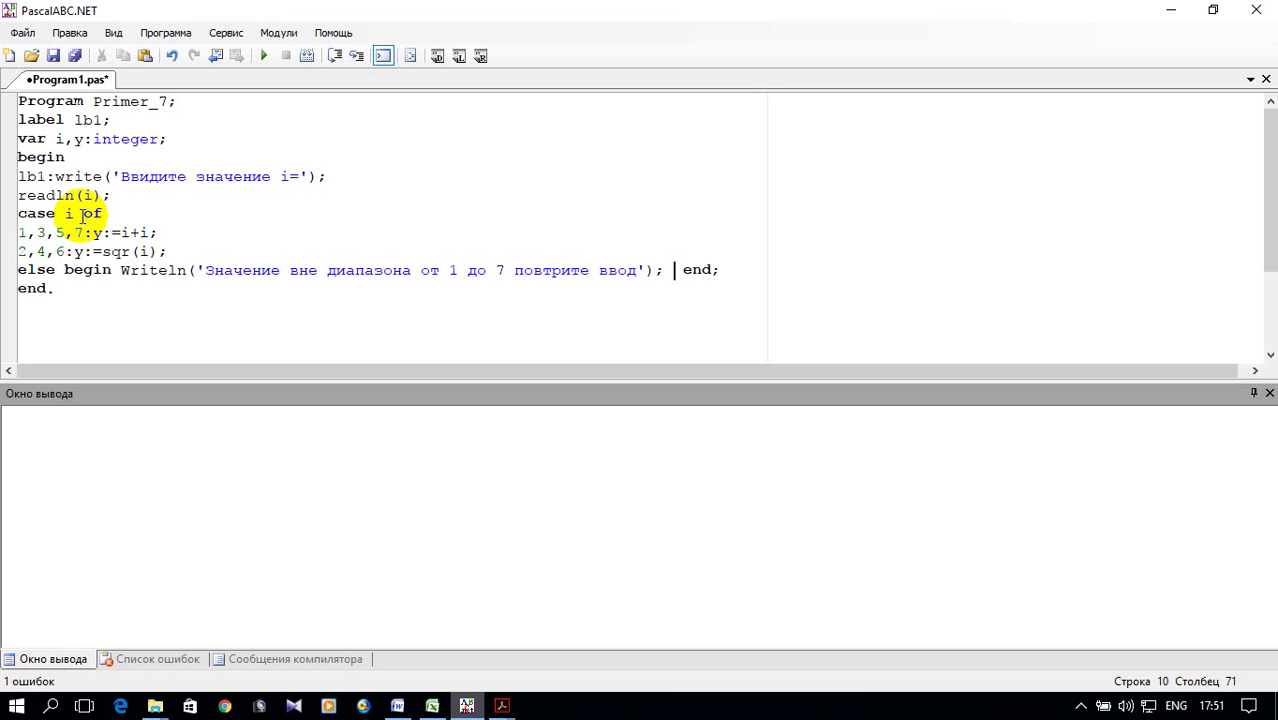
{"action": "type", "text": " goto "}
{"action": "type", "text": "lb1"}
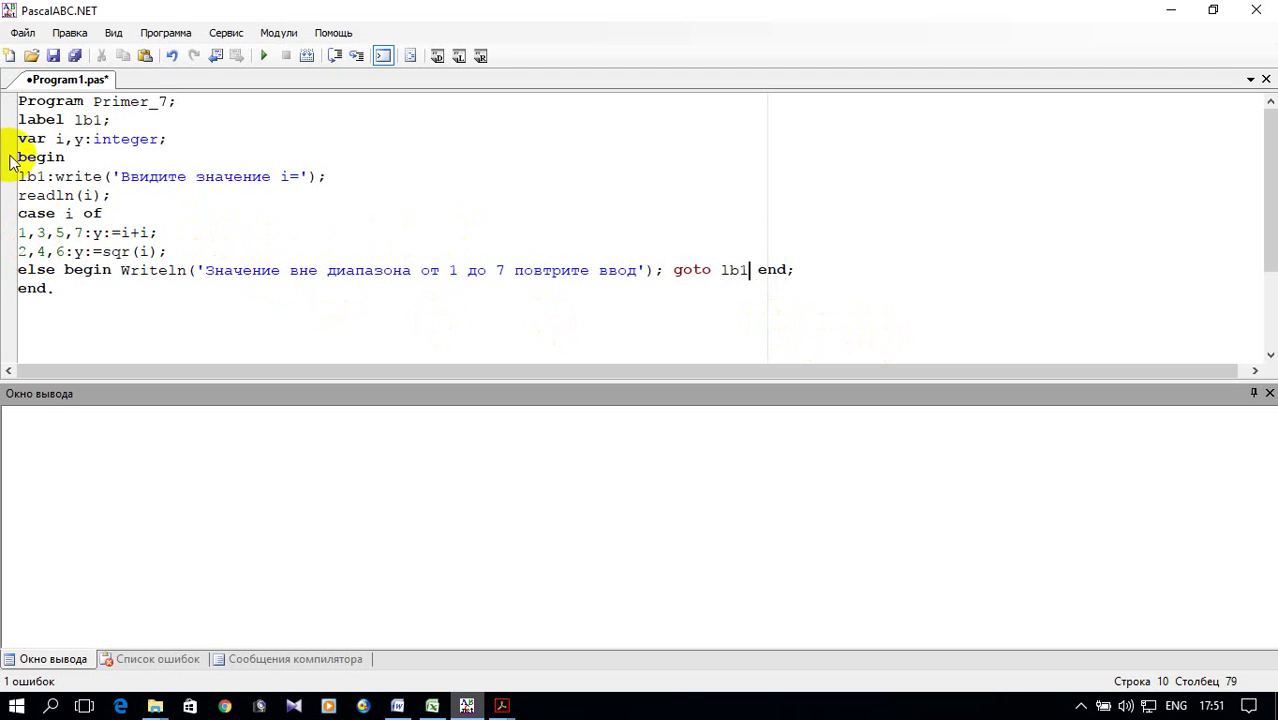
Step: Close the case with end; and print the result with writeln('y=',y:5)
{"action": "left_click", "coordinate": [828, 276]}
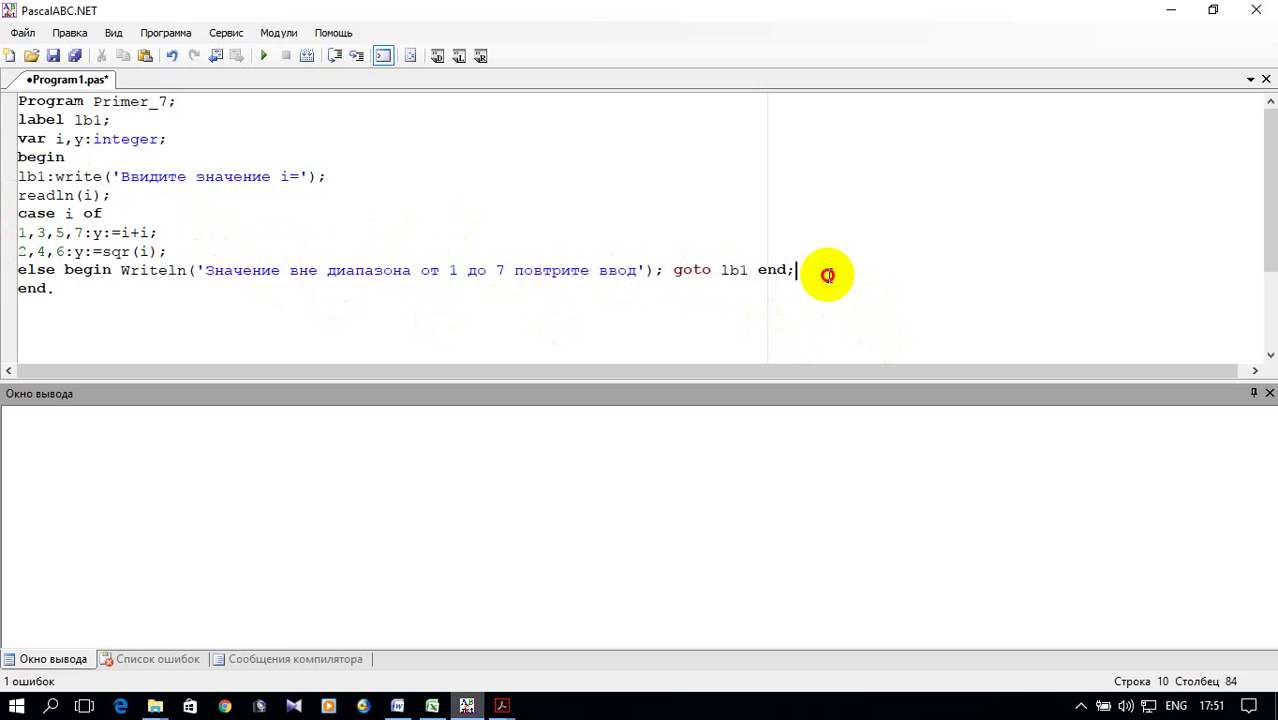
{"action": "key", "text": "Return"}
{"action": "type", "text": "write"}
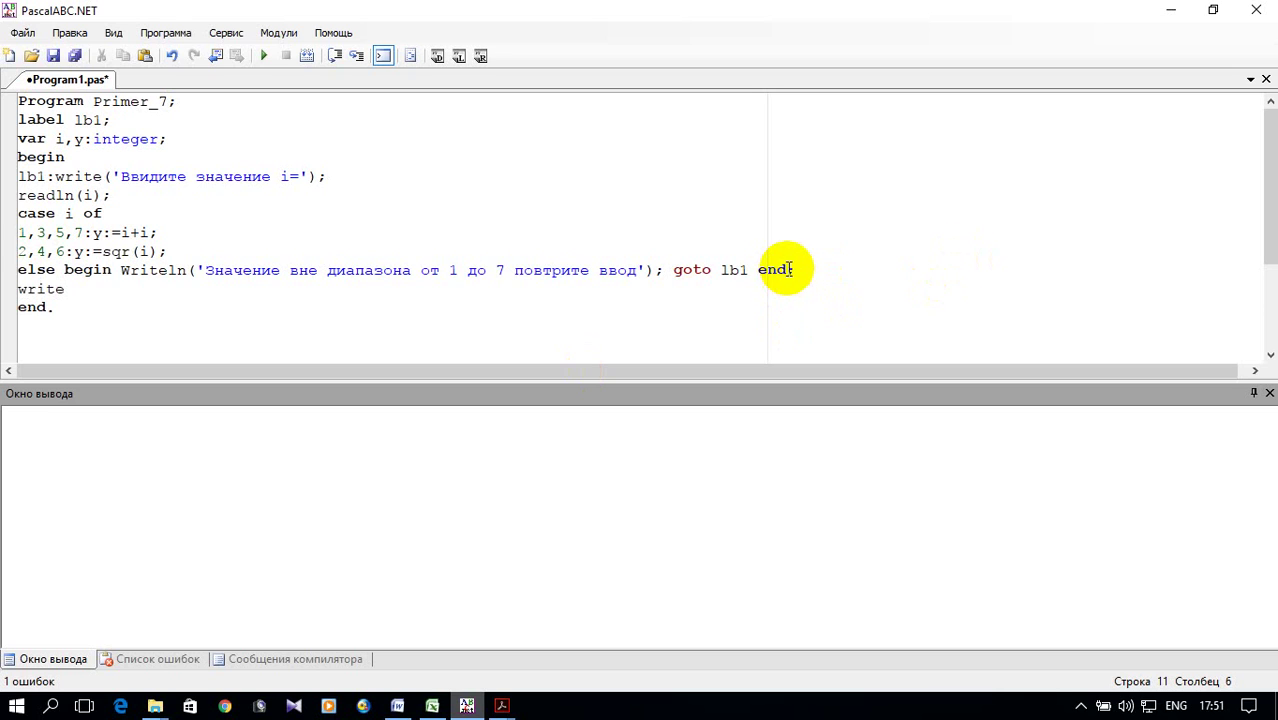
{"action": "left_click", "coordinate": [805, 269]}
{"action": "key", "text": "Return"}
{"action": "type", "text": "end;"}
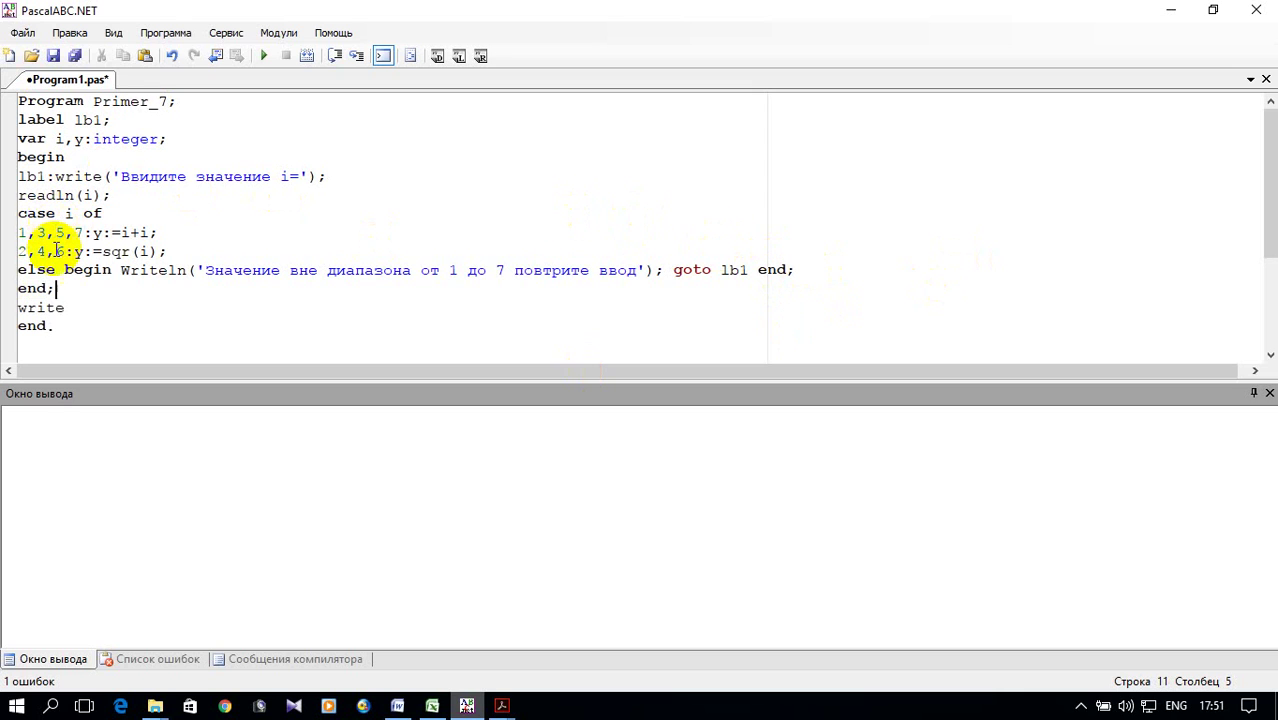
{"action": "left_click", "coordinate": [85, 306]}
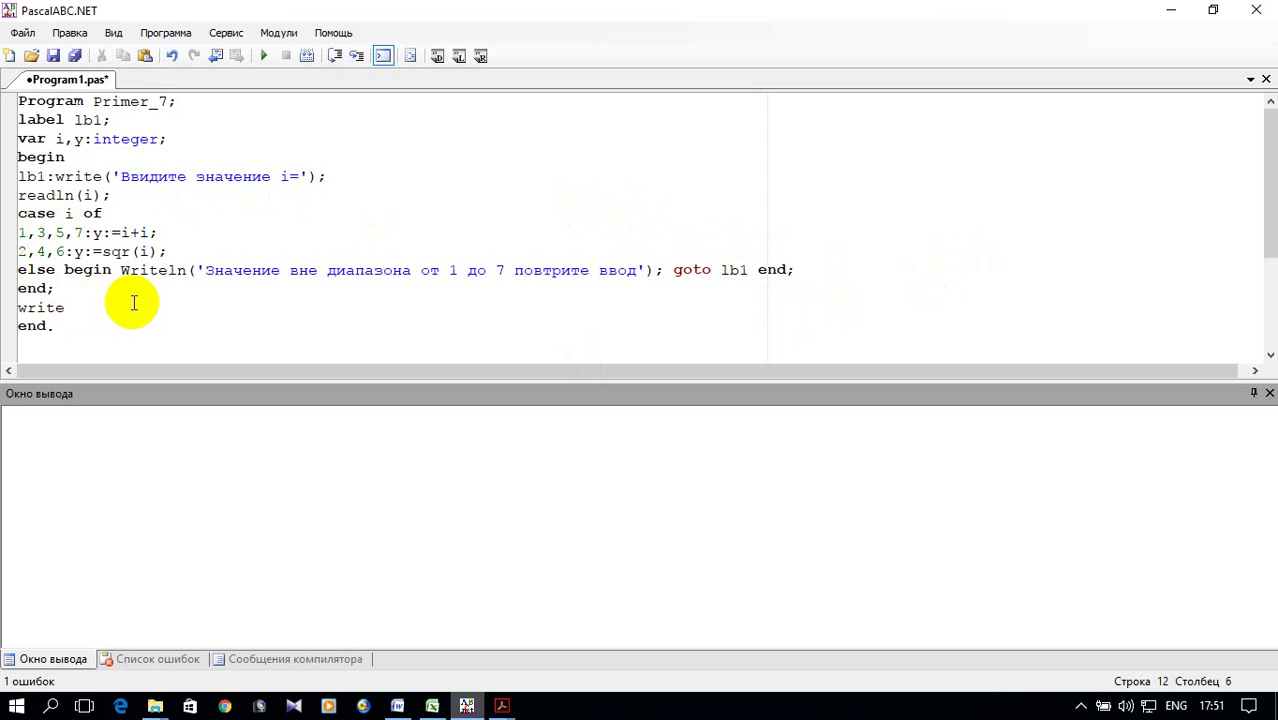
{"action": "type", "text": "ln("}
{"action": "type", "text": "'"}
{"action": "type", "text": "y='"}
{"action": "type", "text": ","}
{"action": "type", "text": "y"}
{"action": "type", "text": ":5"}
{"action": "type", "text": ")"}
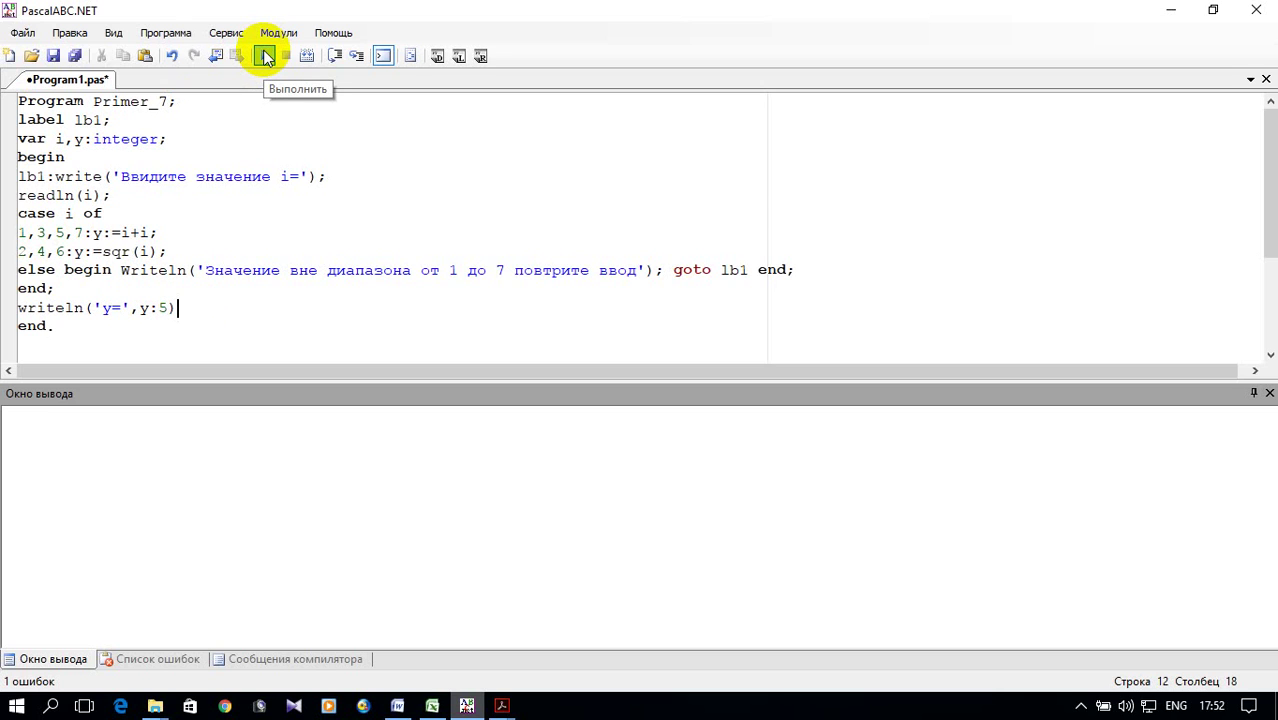
Step: Run the program, entering 8 (rejected as out of range) then 3, giving y= 6
{"action": "left_click", "coordinate": [266, 57]}
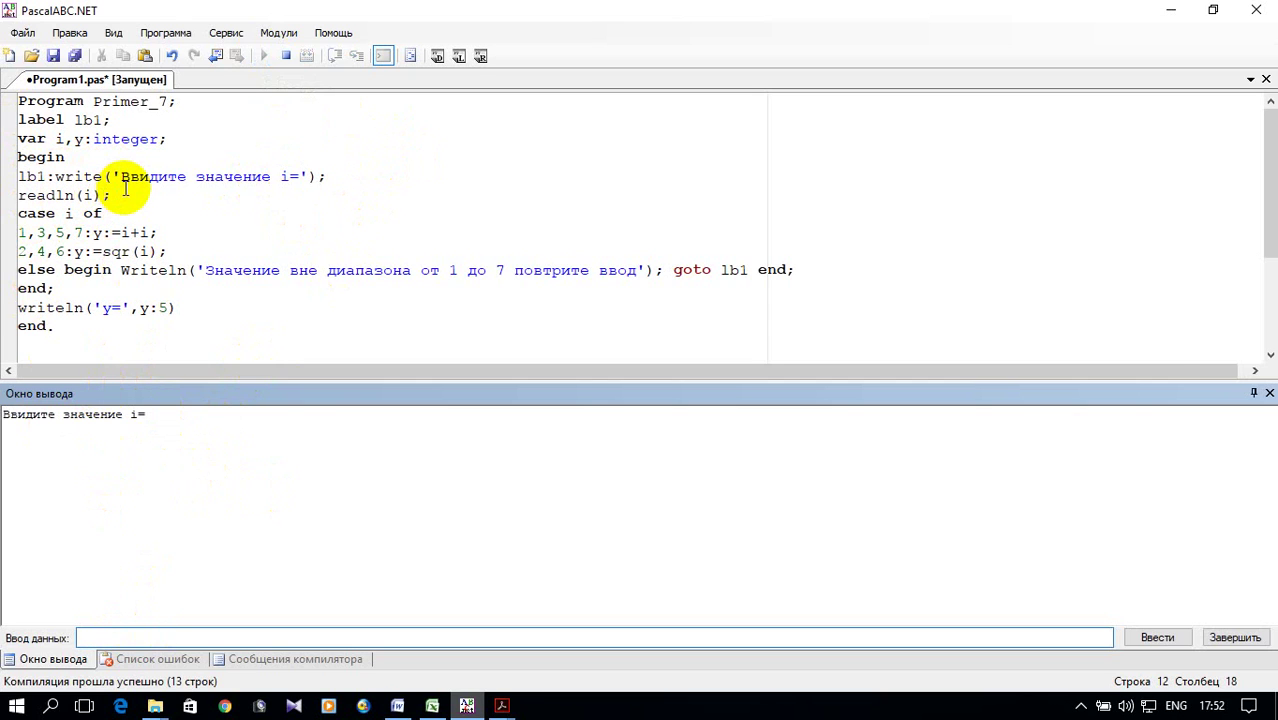
{"action": "type", "text": "8"}
{"action": "key", "text": "Return"}
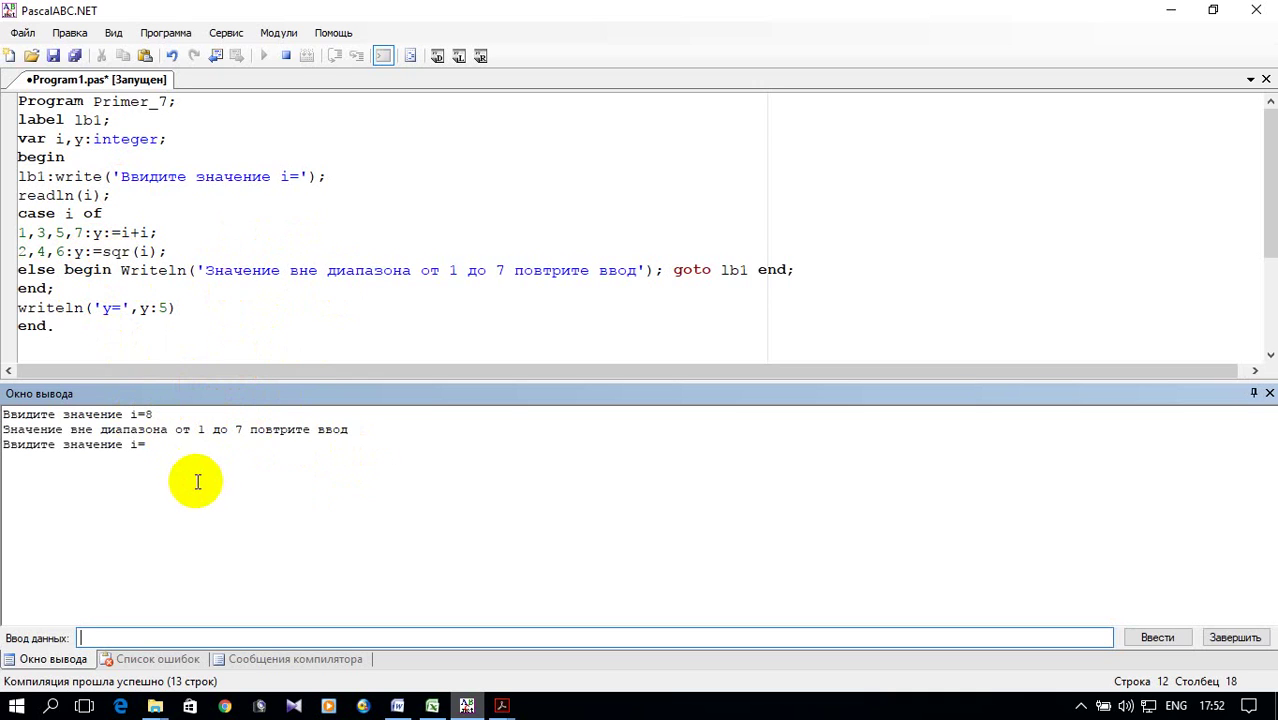
{"action": "type", "text": "3"}
{"action": "key", "text": "Return"}
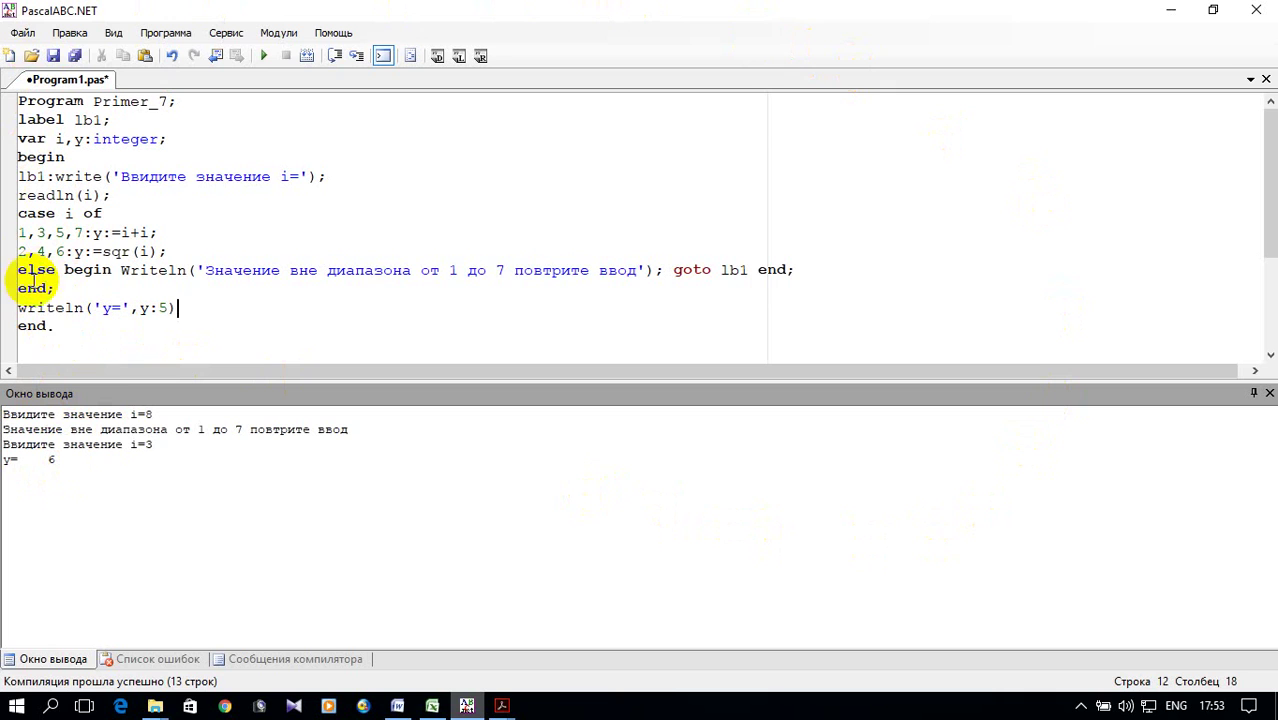
Step: Copy the entire Primer_7 code and switch to the blank Excel workbook Книга1
{"action": "left_click", "coordinate": [61, 328]}
{"action": "left_click_drag", "start_coordinate": [61, 328], "coordinate": [18, 92]}
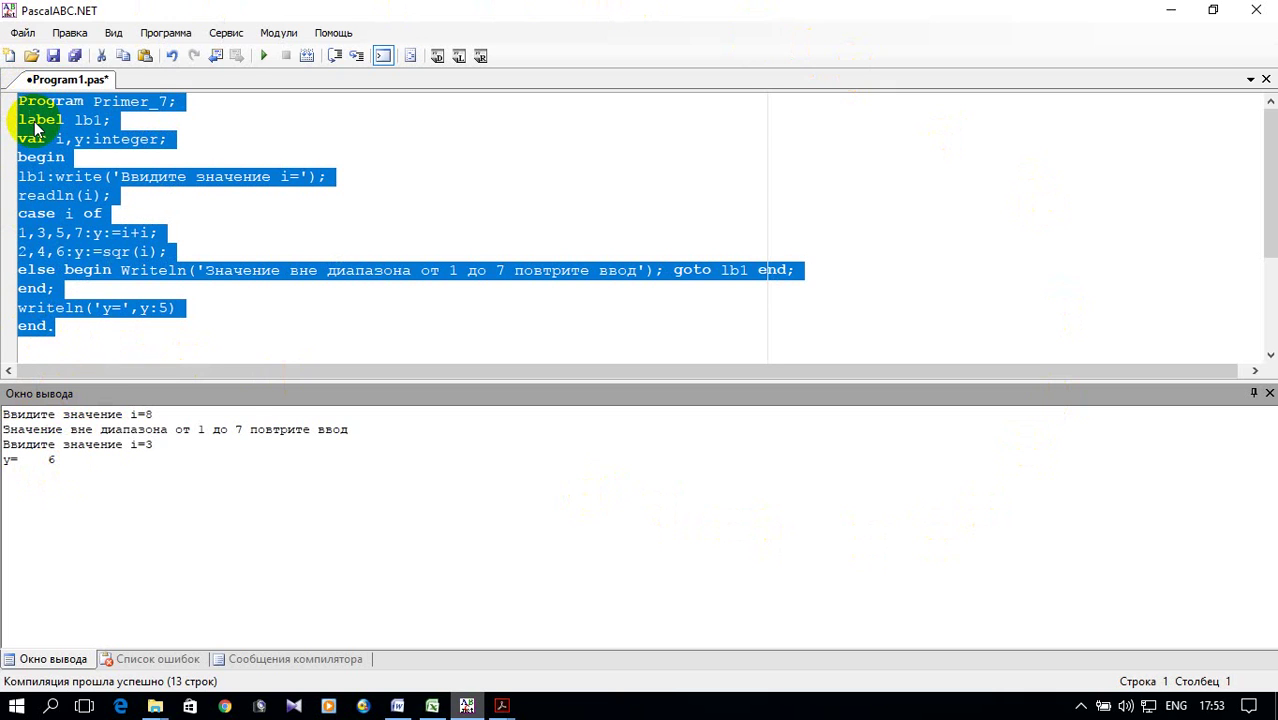
{"action": "right_click", "coordinate": [36, 127]}
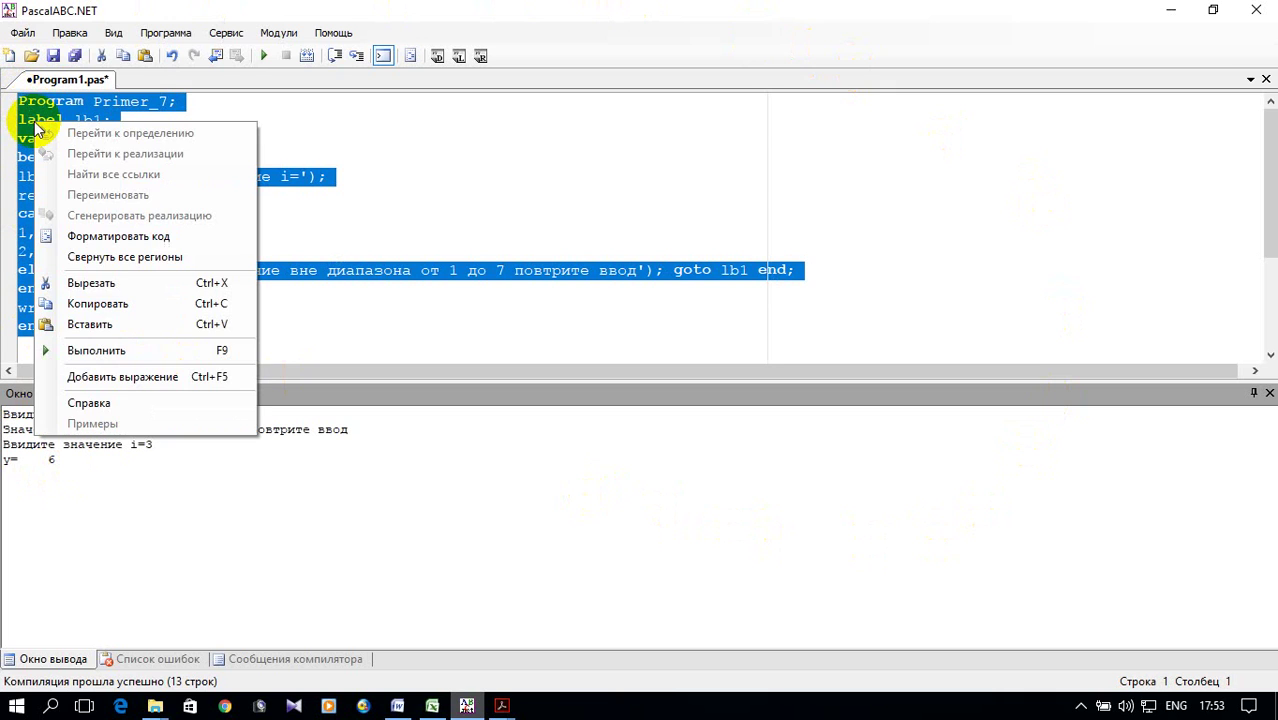
{"action": "left_click", "coordinate": [118, 304]}
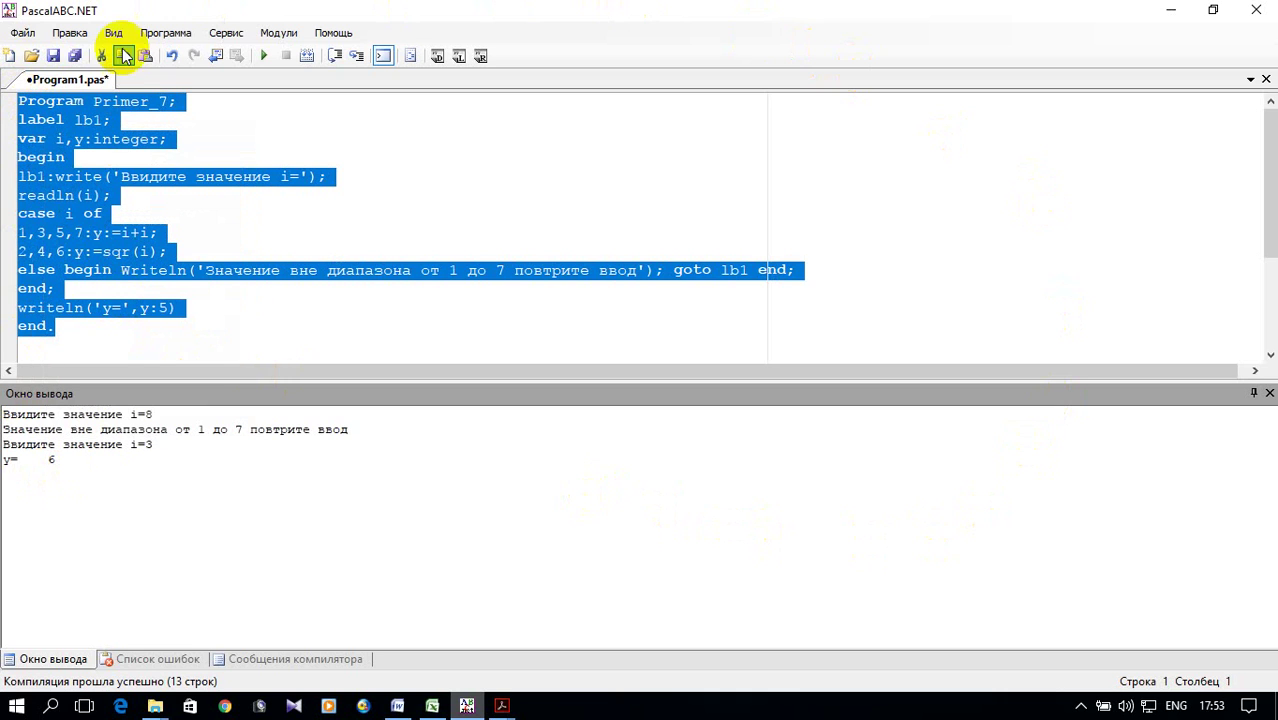
{"action": "left_click", "coordinate": [436, 706]}
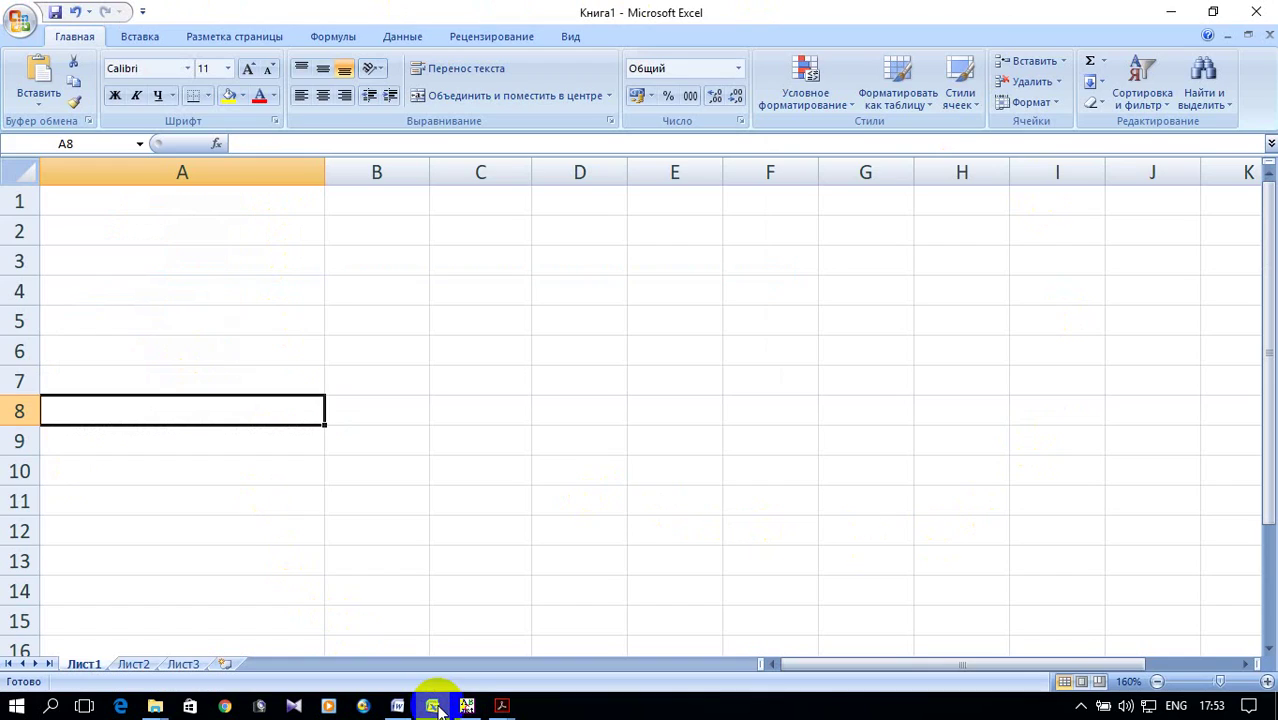
Step: Paste the code into A2:A14 and resize column A so every line shows
{"action": "left_click", "coordinate": [230, 236]}
{"action": "right_click", "coordinate": [233, 238]}
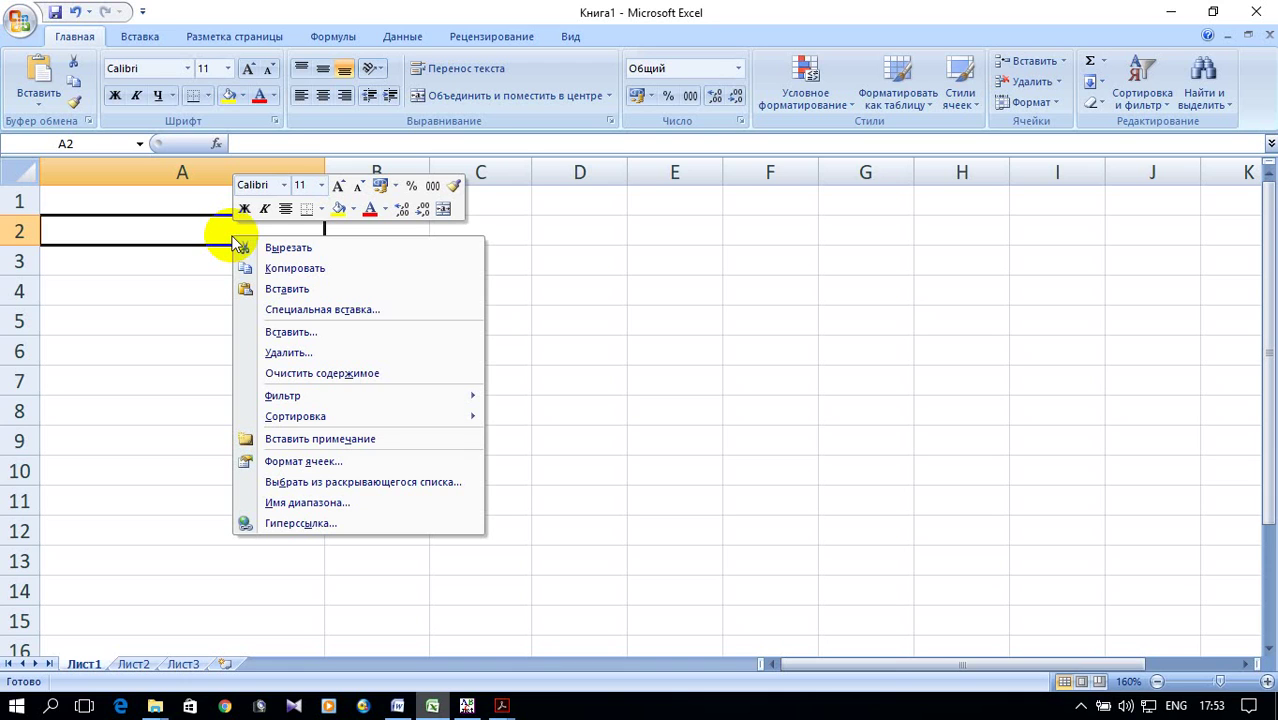
{"action": "left_click", "coordinate": [313, 287]}
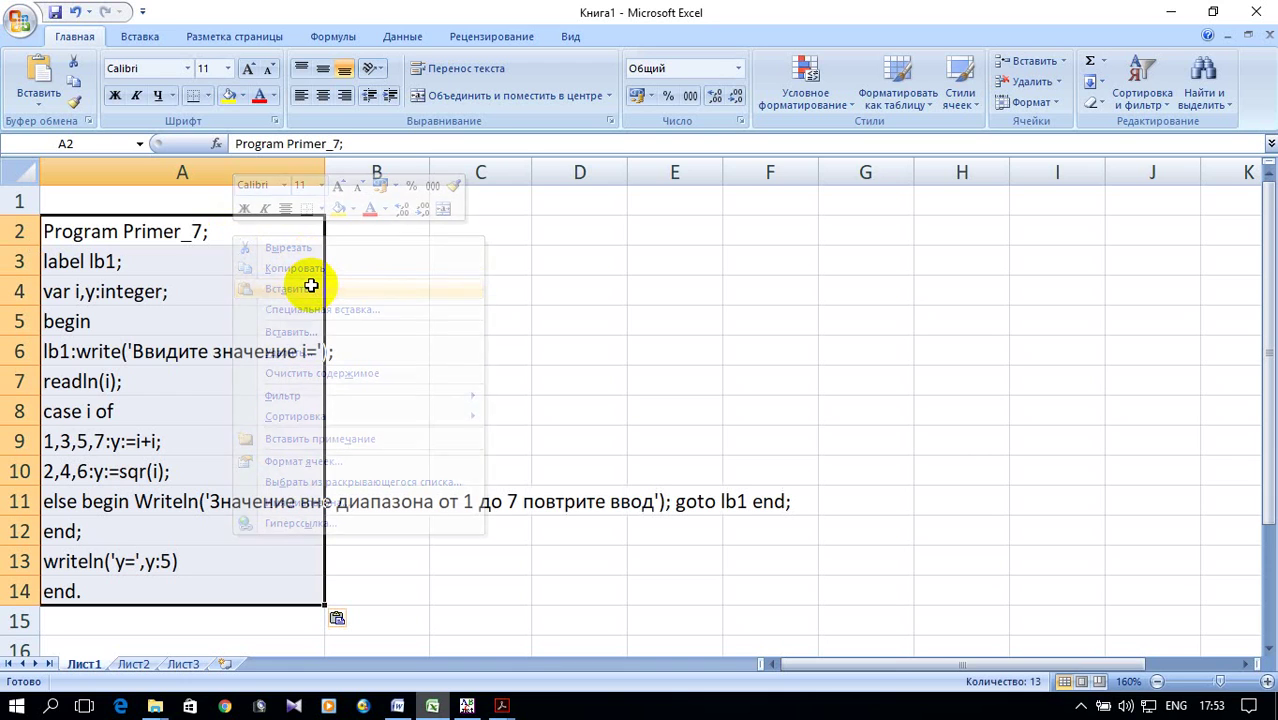
{"action": "double_click", "coordinate": [325, 170]}
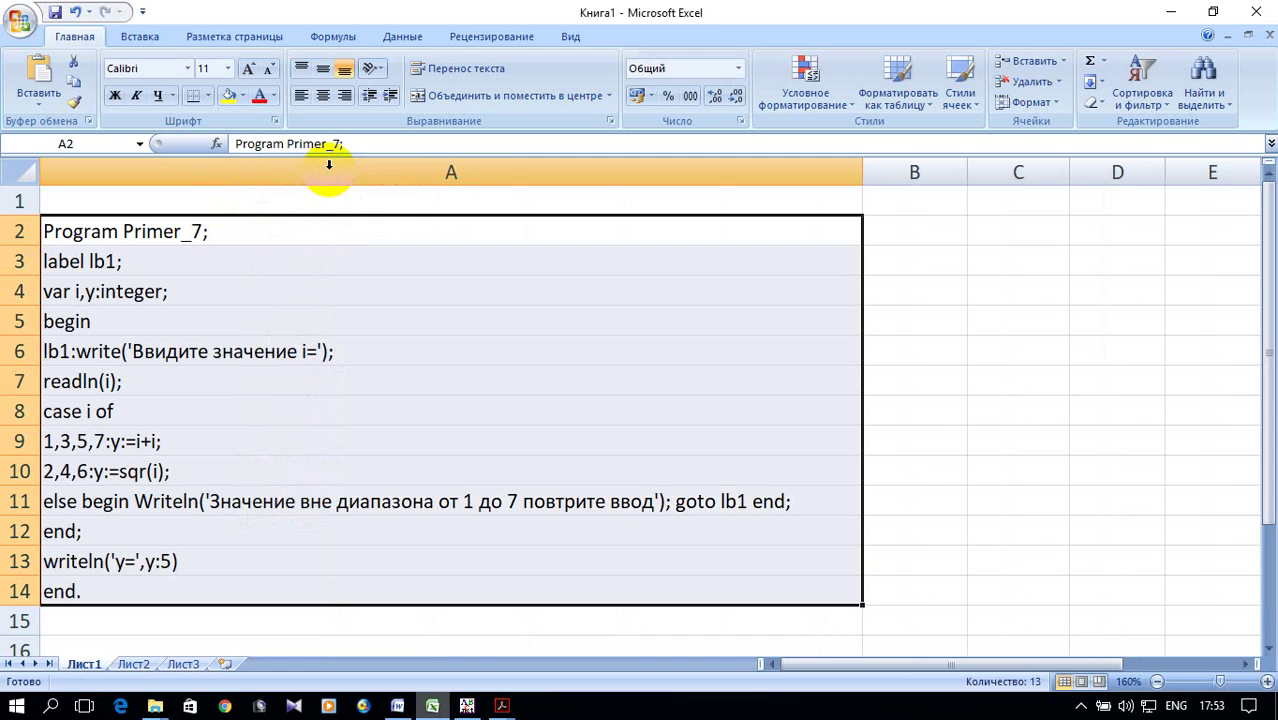
{"action": "left_click_drag", "start_coordinate": [860, 172], "coordinate": [810, 182]}
Step: Enter the headers Параметр in B1 and Значение in C1
{"action": "left_click", "coordinate": [828, 196]}
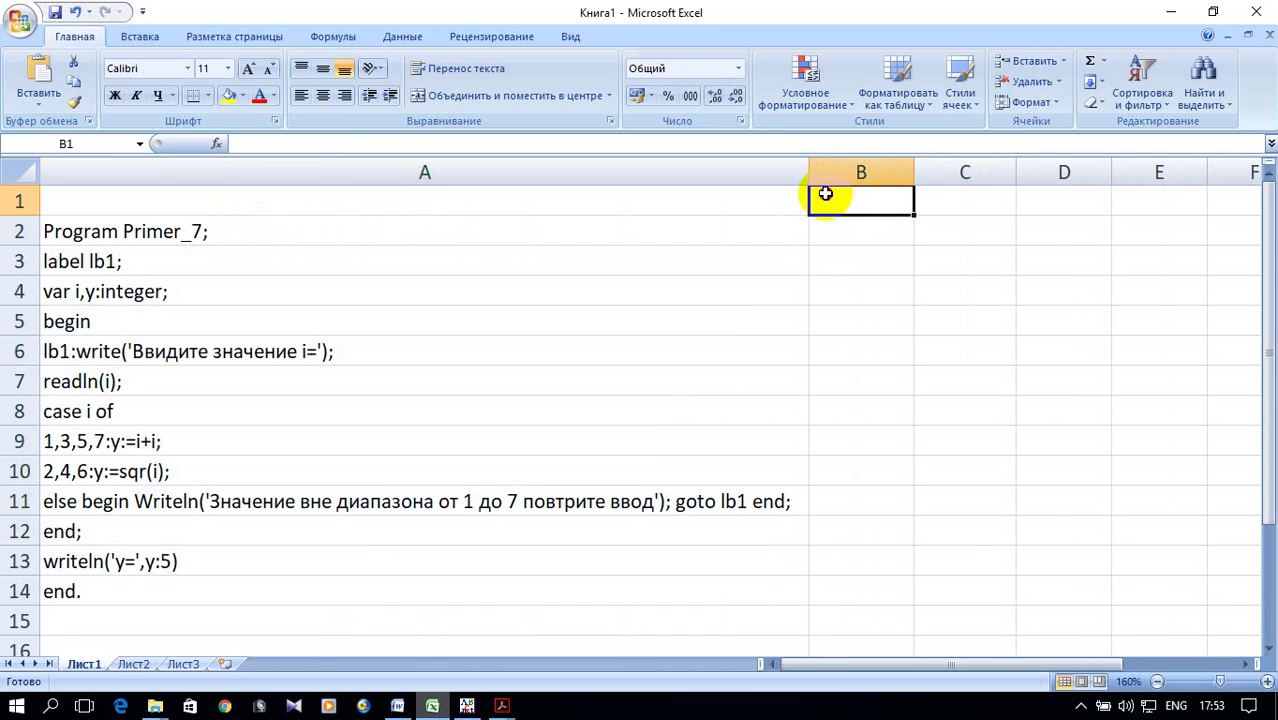
{"action": "key", "text": "alt+shift"}
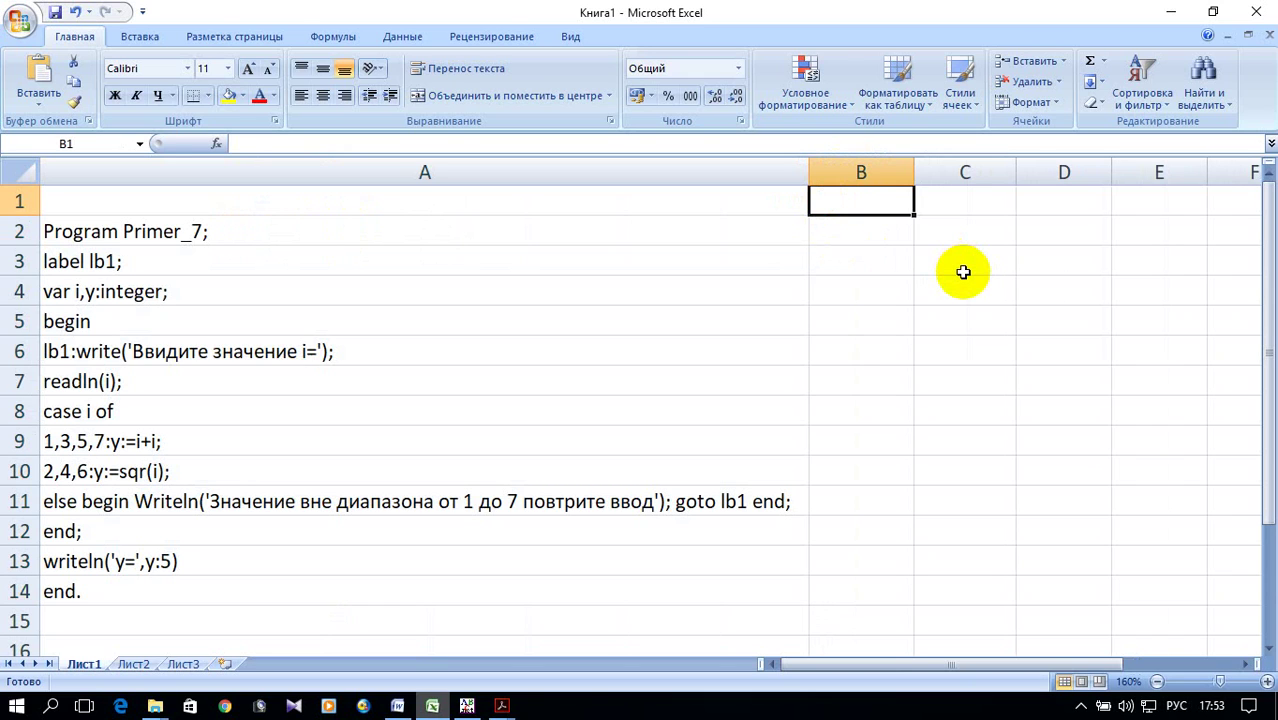
{"action": "type", "text": "Параметр"}
{"action": "key", "text": "Tab"}
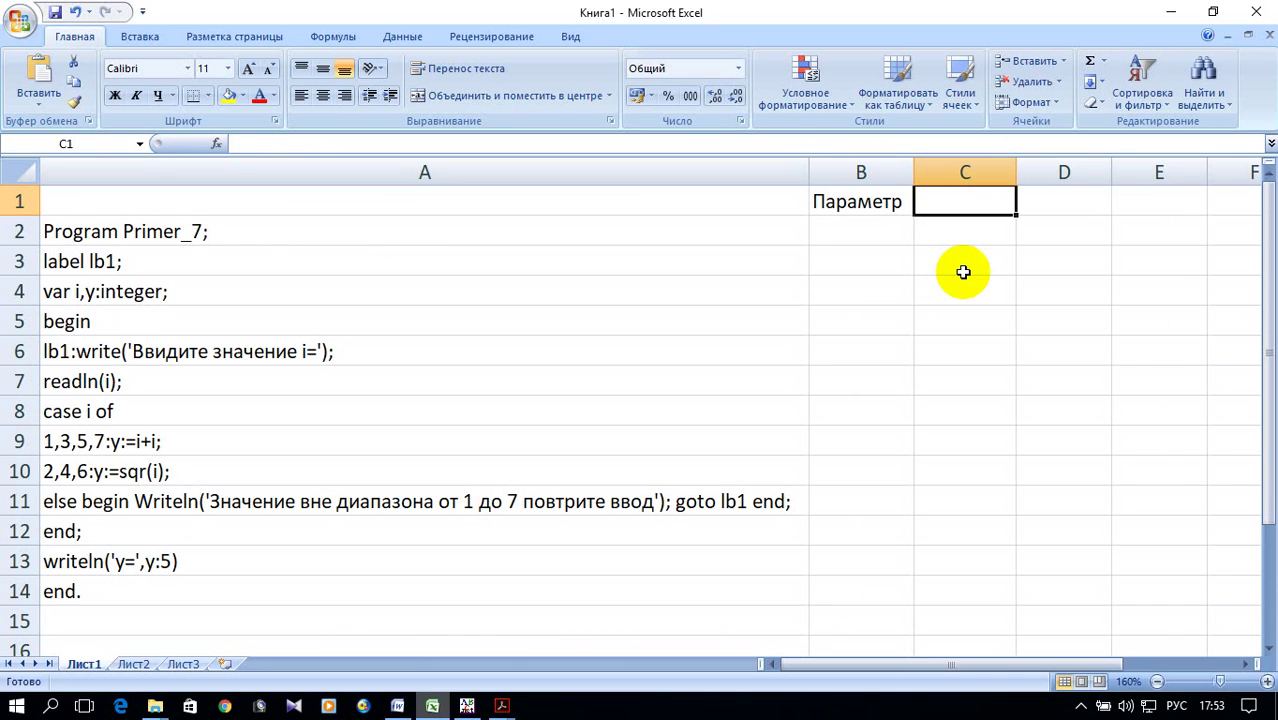
{"action": "type", "text": "Значение"}
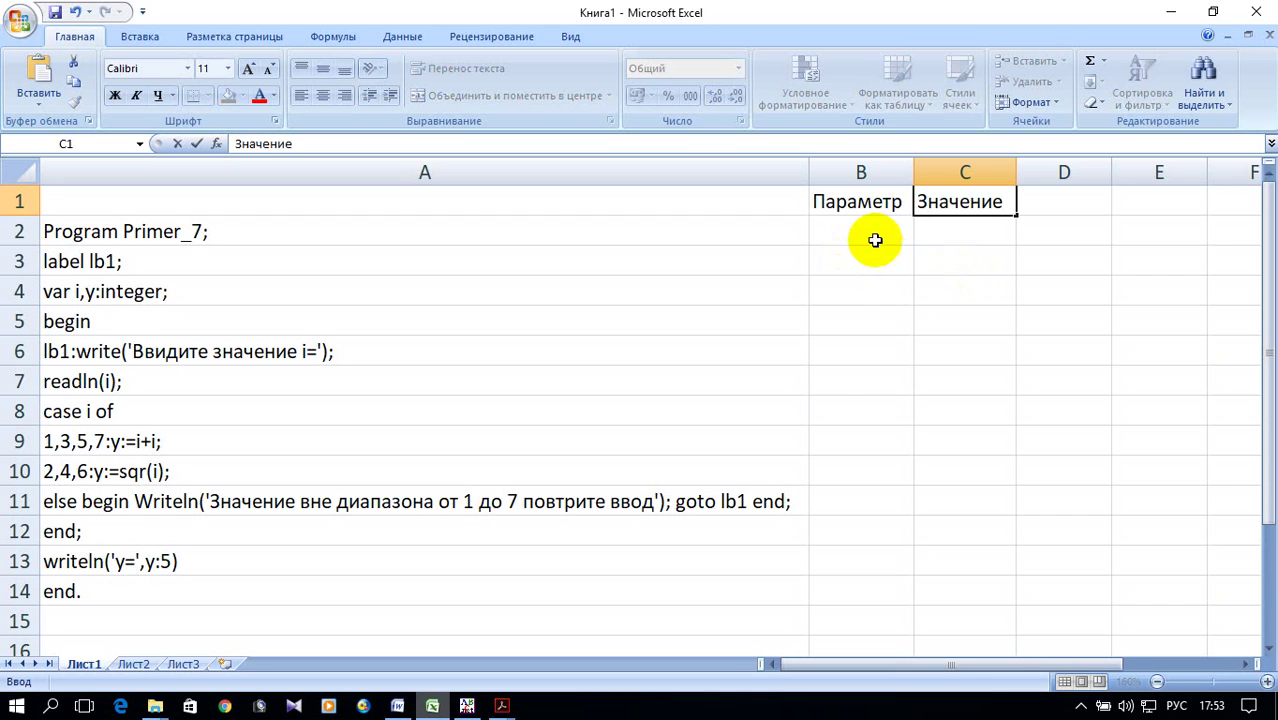
{"action": "left_click", "coordinate": [814, 424]}
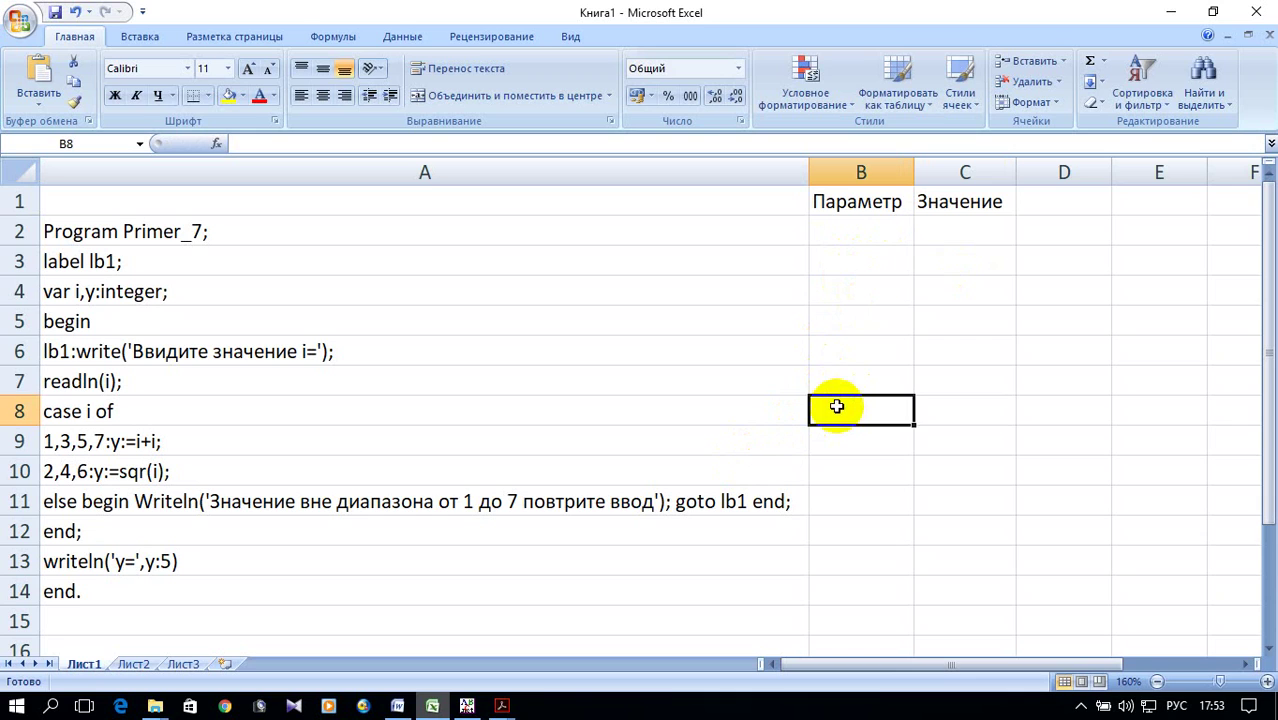
Step: Label B7 as i= and enter the value 3 in C7
{"action": "left_click", "coordinate": [821, 385]}
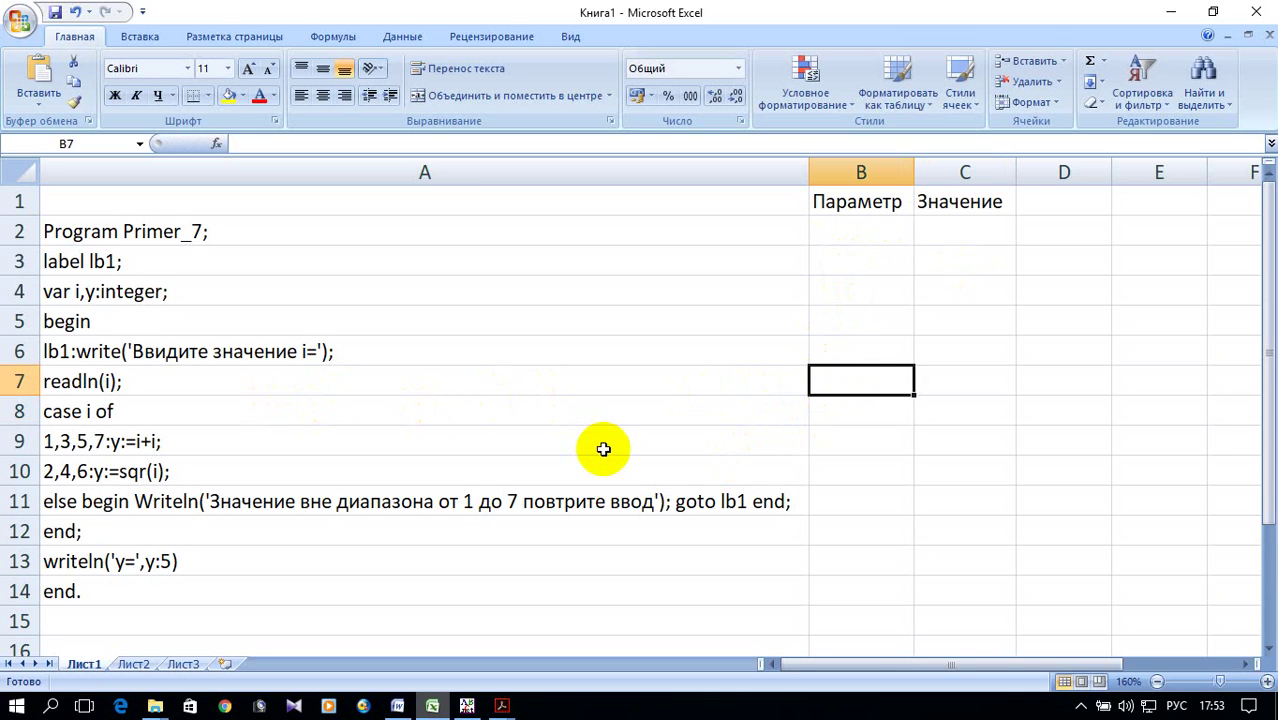
{"action": "key", "text": "alt+shift"}
{"action": "type", "text": "i"}
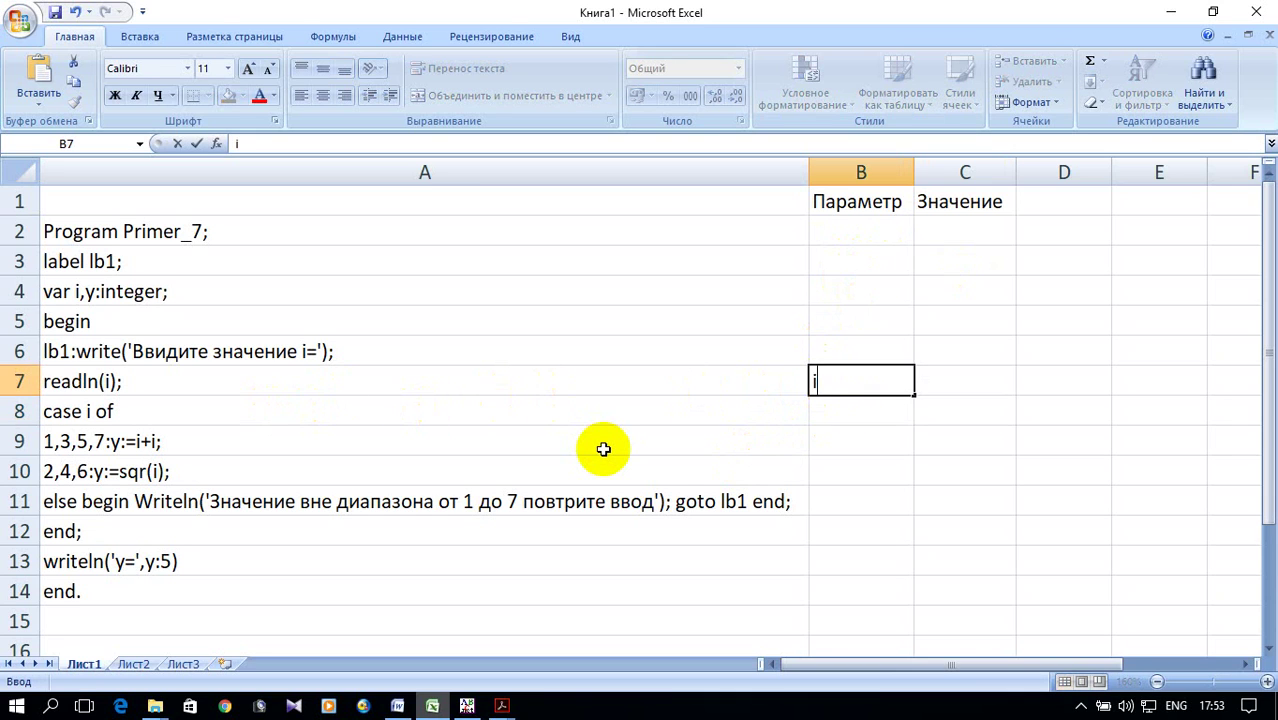
{"action": "type", "text": "="}
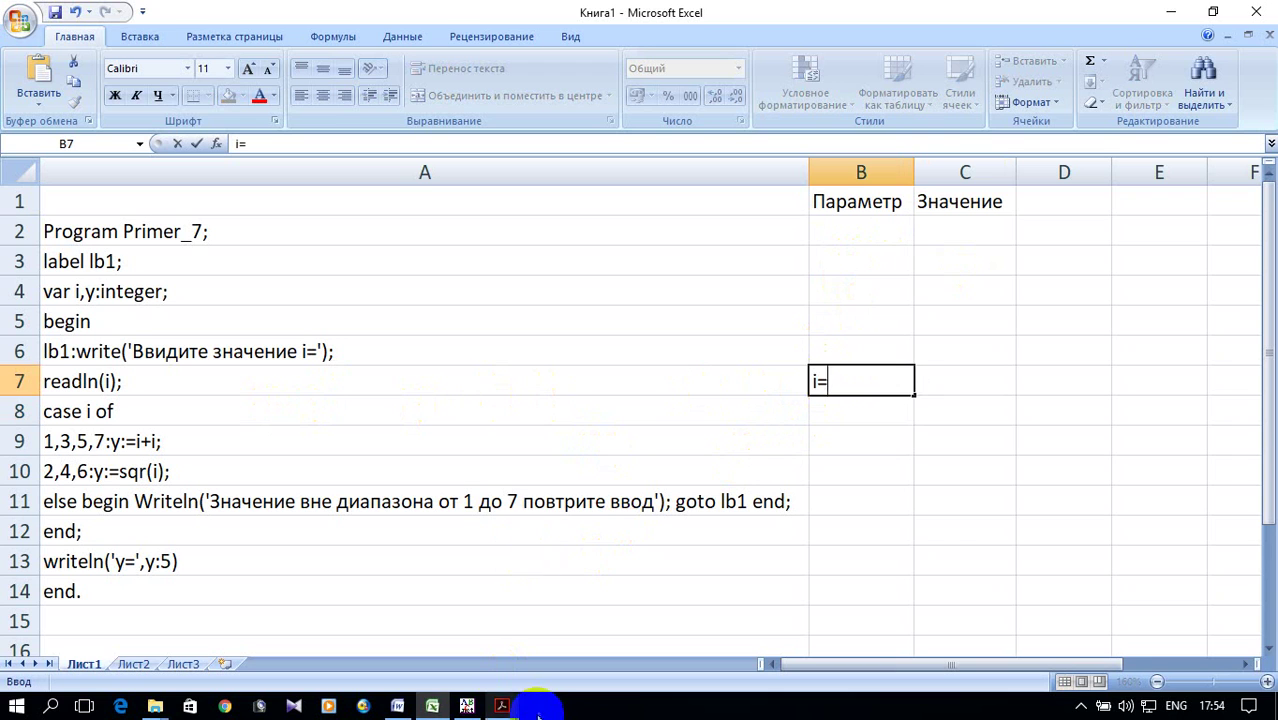
{"action": "left_click", "coordinate": [503, 706]}
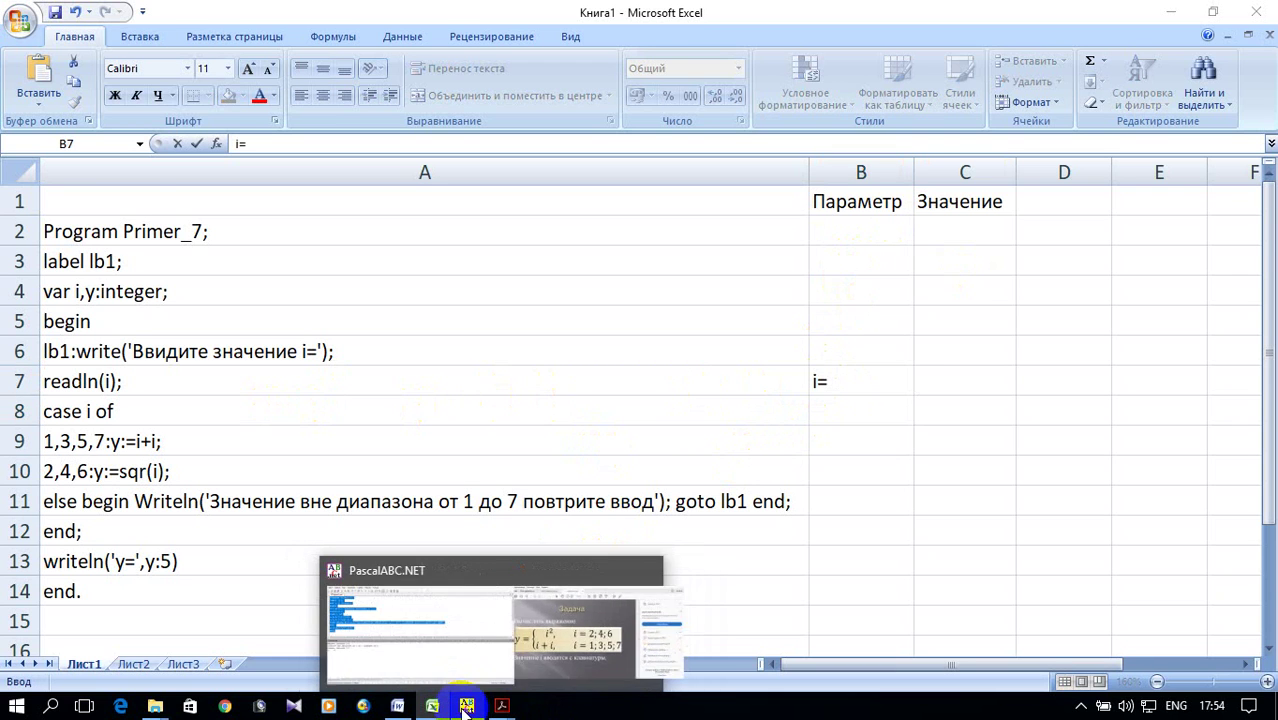
{"action": "left_click", "coordinate": [466, 706]}
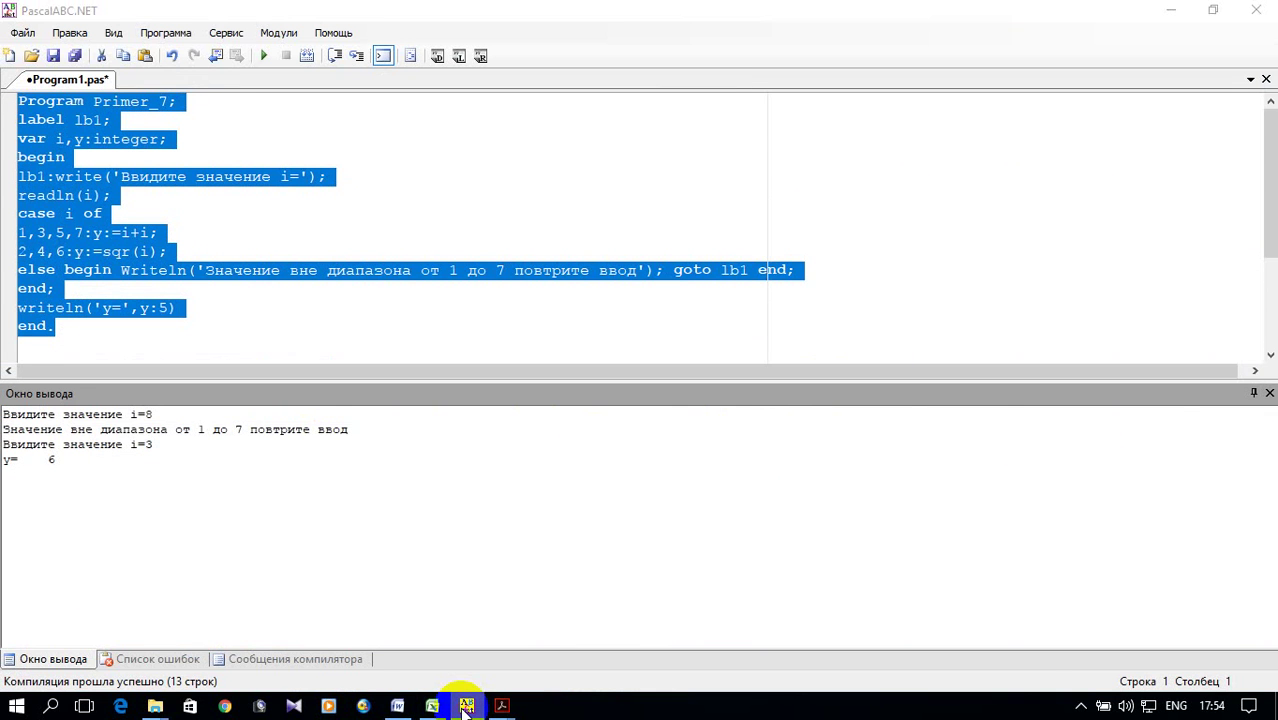
{"action": "left_click", "coordinate": [466, 706]}
{"action": "left_click", "coordinate": [984, 389]}
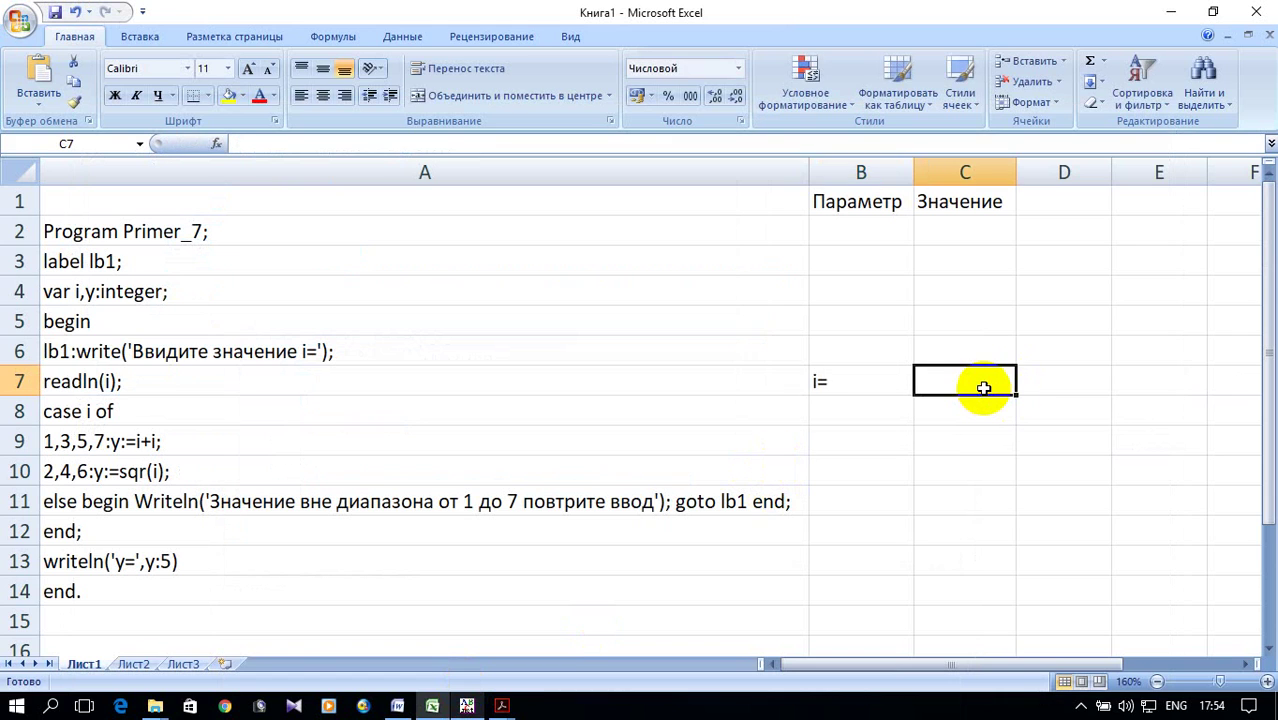
{"action": "type", "text": "3"}
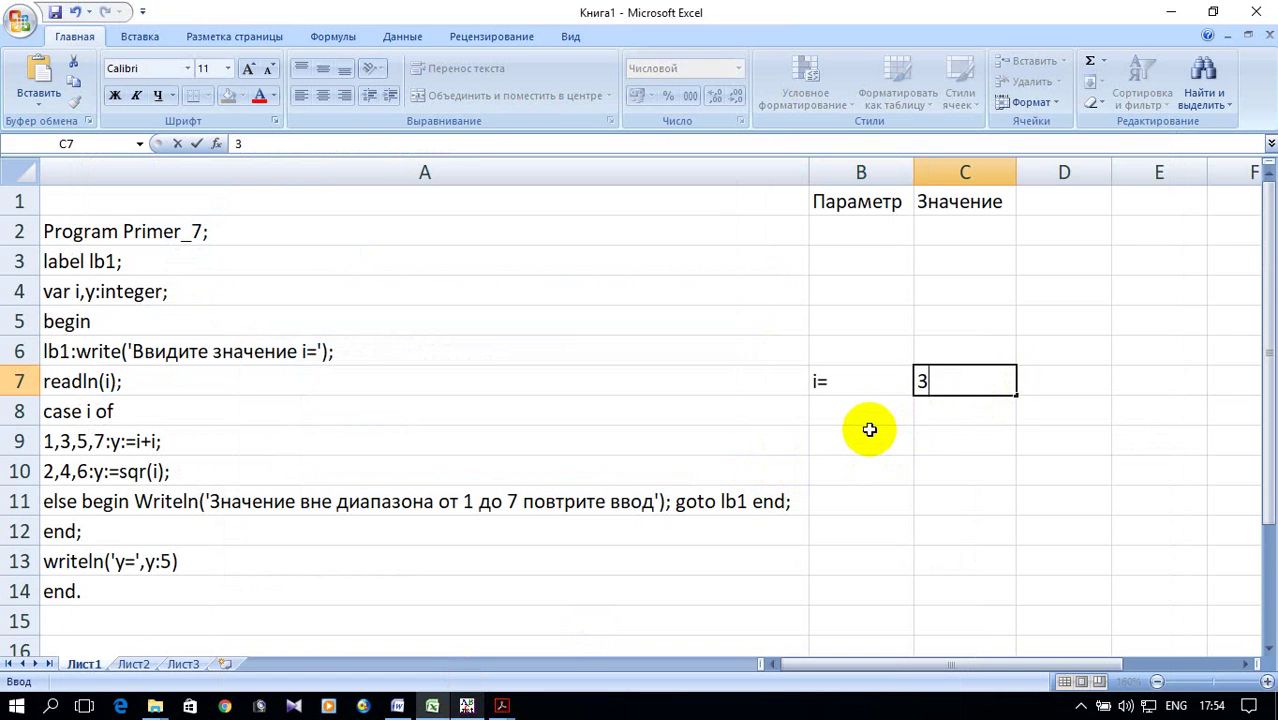
{"action": "left_click", "coordinate": [862, 435]}
{"action": "left_click", "coordinate": [860, 416]}
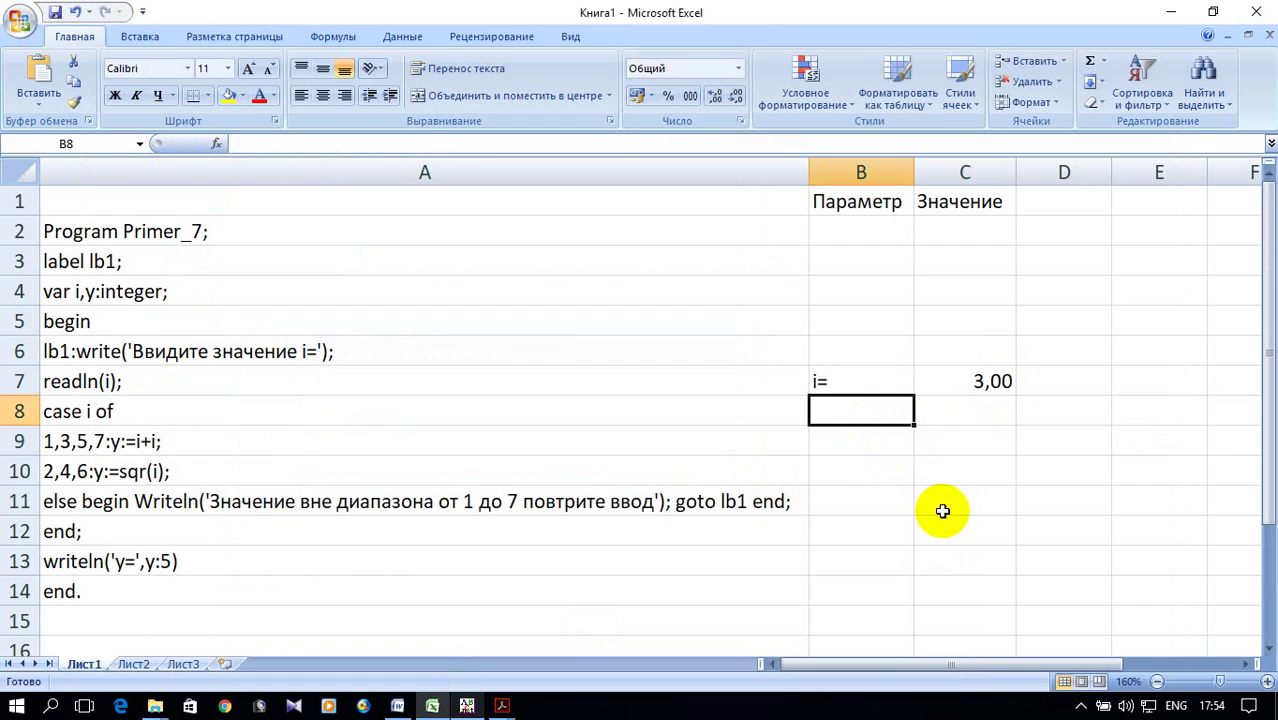
Step: Label B8 'y=' and start an ЕСЛИ formula in C8 from the Логические functions
{"action": "type", "text": "y="}
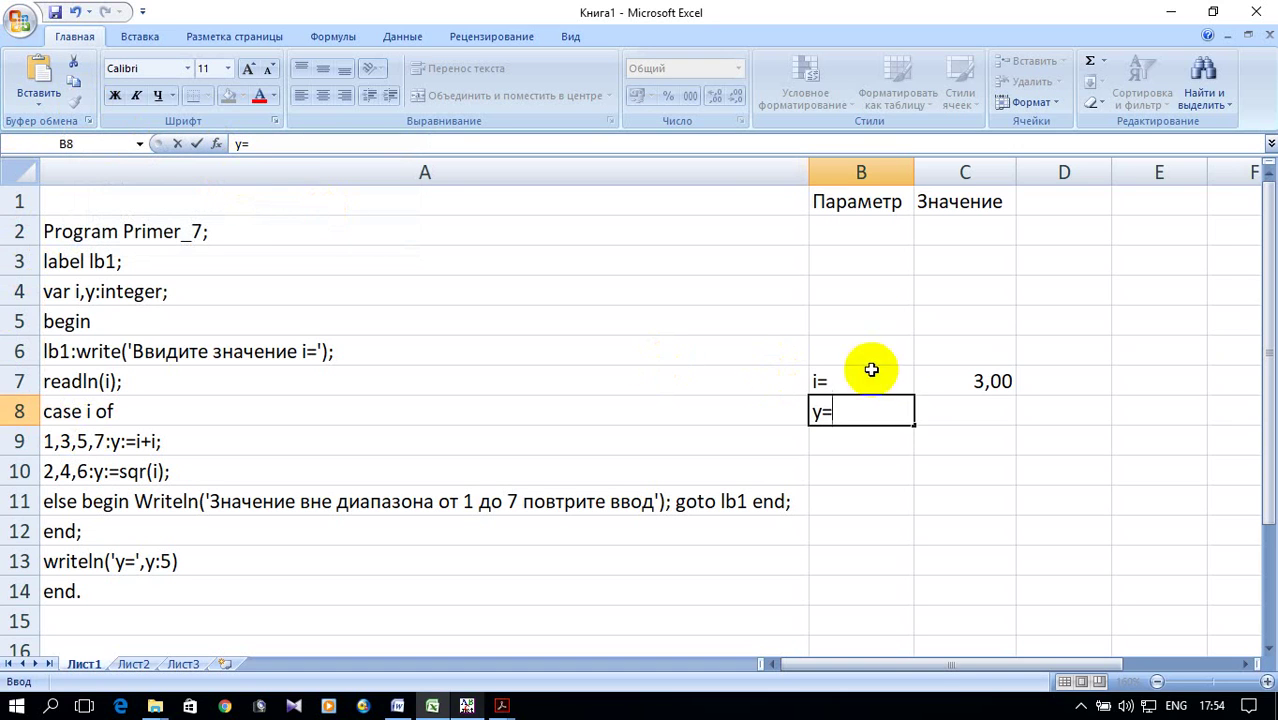
{"action": "left_click", "coordinate": [966, 420]}
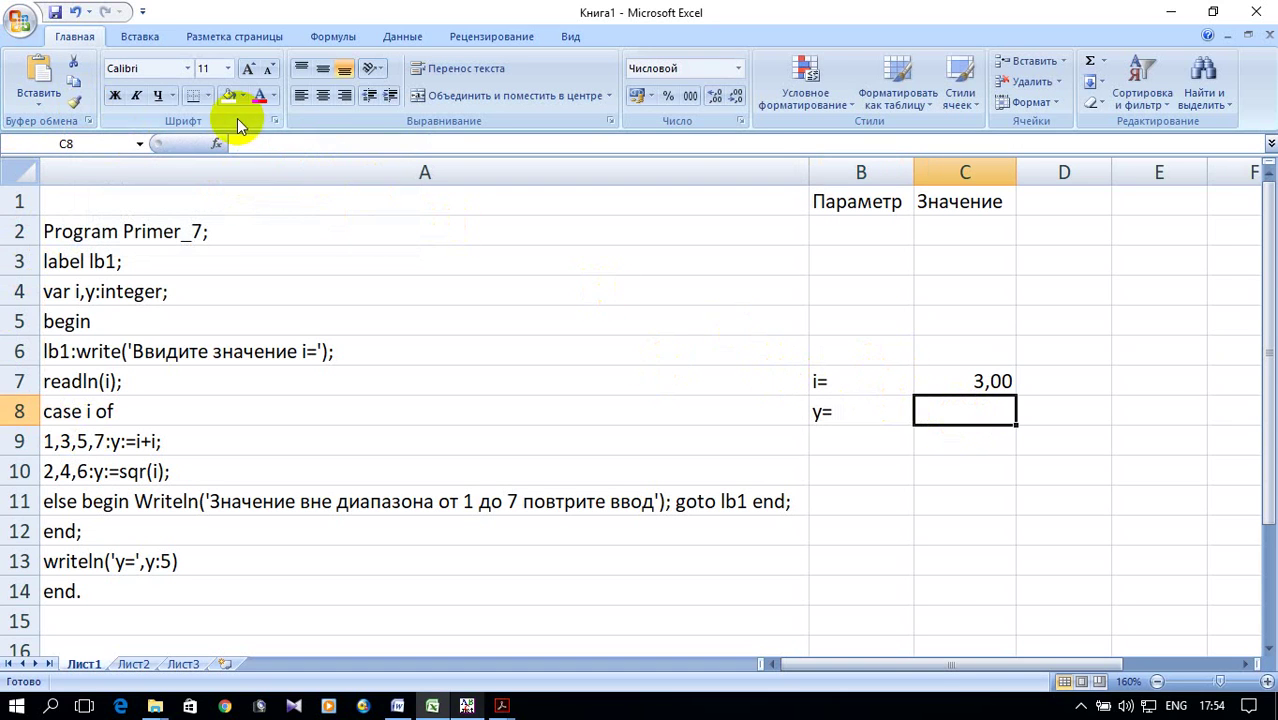
{"action": "left_click", "coordinate": [218, 146]}
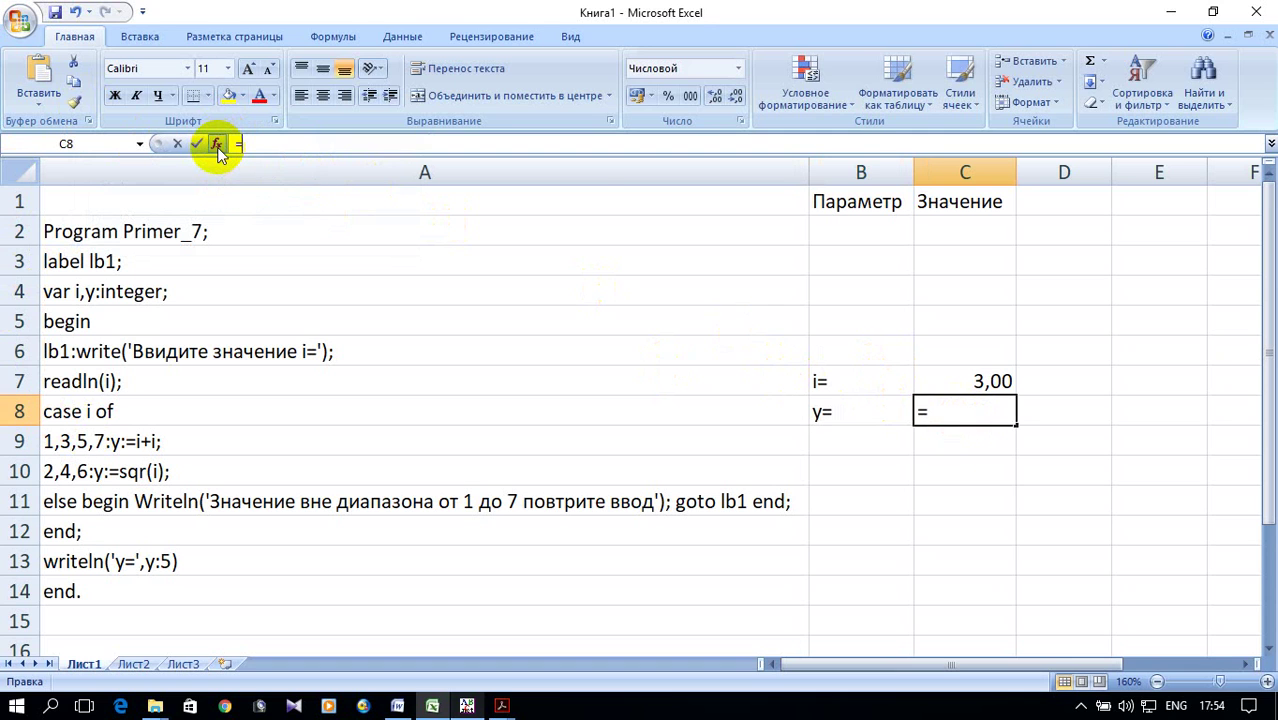
{"action": "left_click_drag", "start_coordinate": [676, 108], "coordinate": [621, 146]}
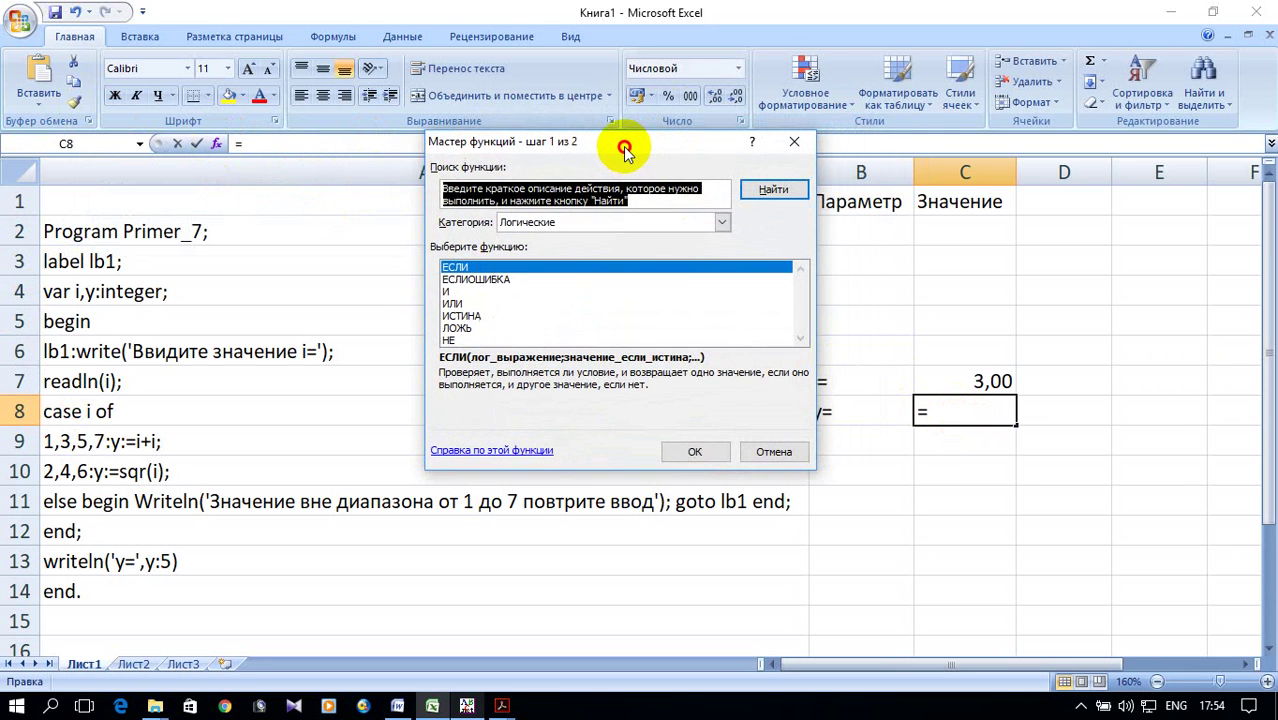
Step: Accept ЕСЛИ and enter the condition И(C7=1;C7=3;C7=5;C7=7) as Лог_выражение
{"action": "left_click", "coordinate": [692, 452]}
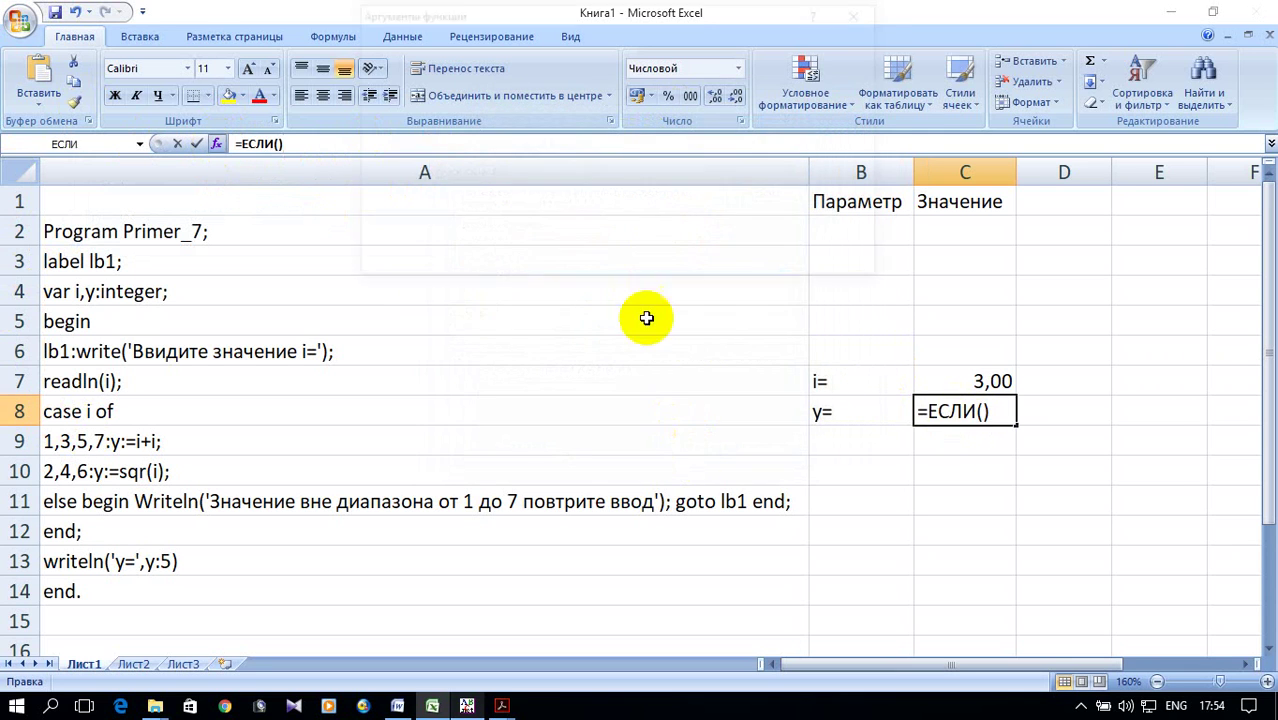
{"action": "mouse_move", "coordinate": [570, 22]}
{"action": "left_mouse_down"}
{"action": "mouse_move", "coordinate": [536, 312]}
{"action": "mouse_move", "coordinate": [532, 268]}
{"action": "left_mouse_up"}
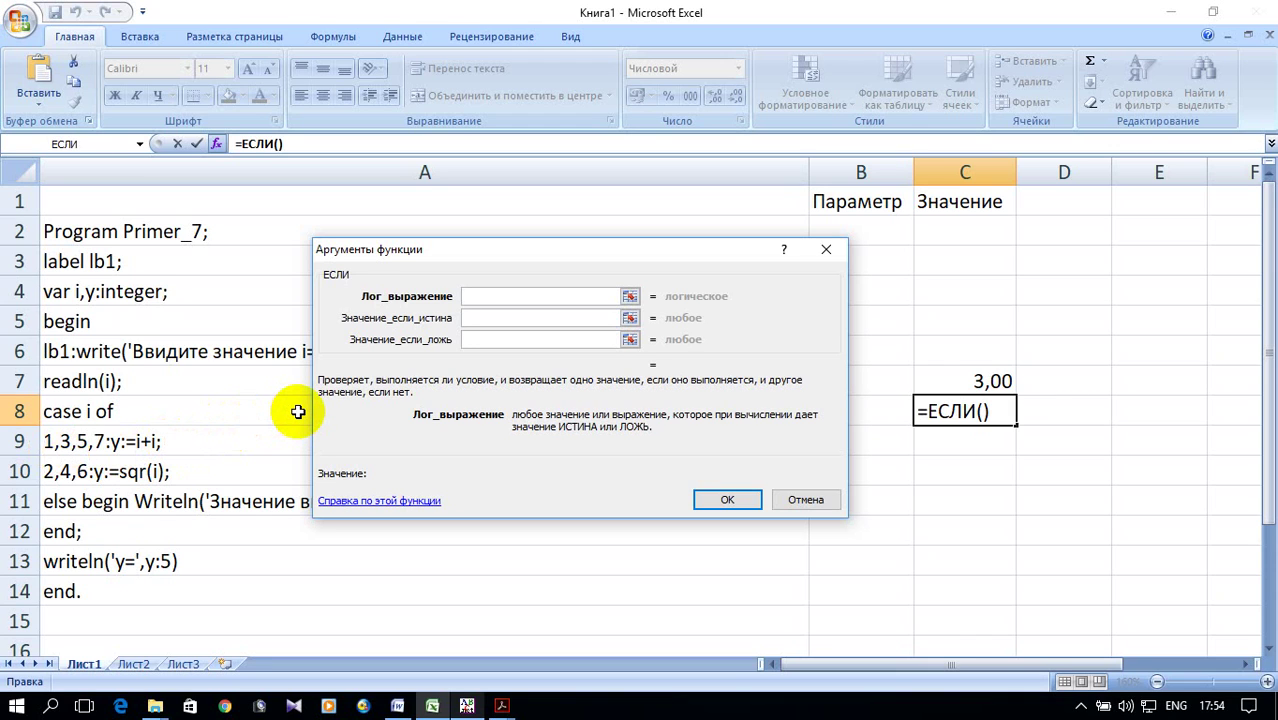
{"action": "key", "text": "alt+shift"}
{"action": "type", "text": "И("}
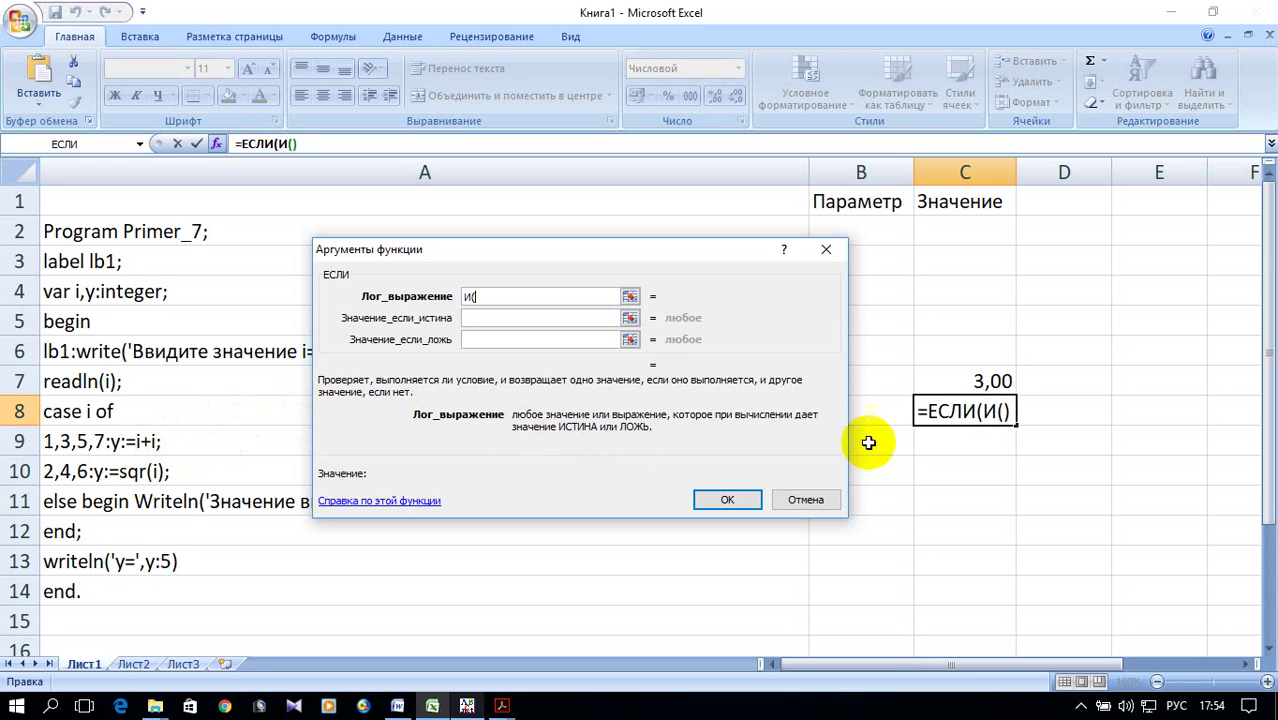
{"action": "left_click", "coordinate": [947, 386]}
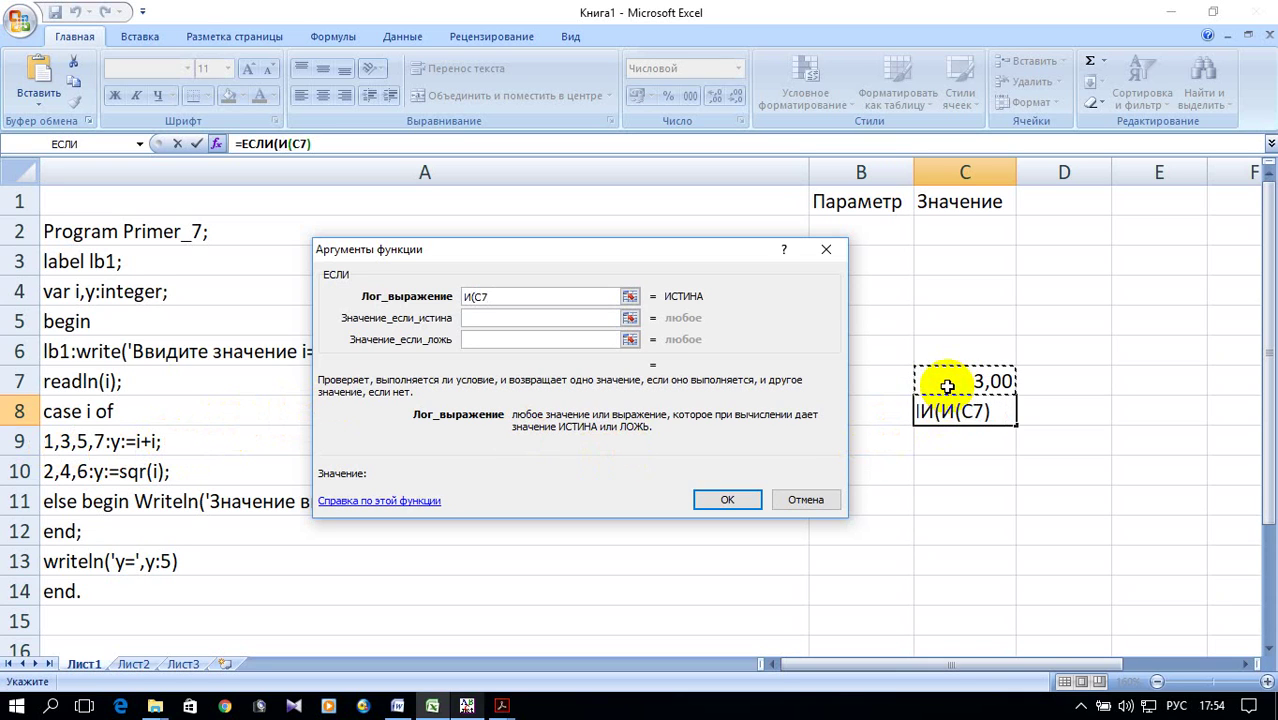
{"action": "type", "text": "="}
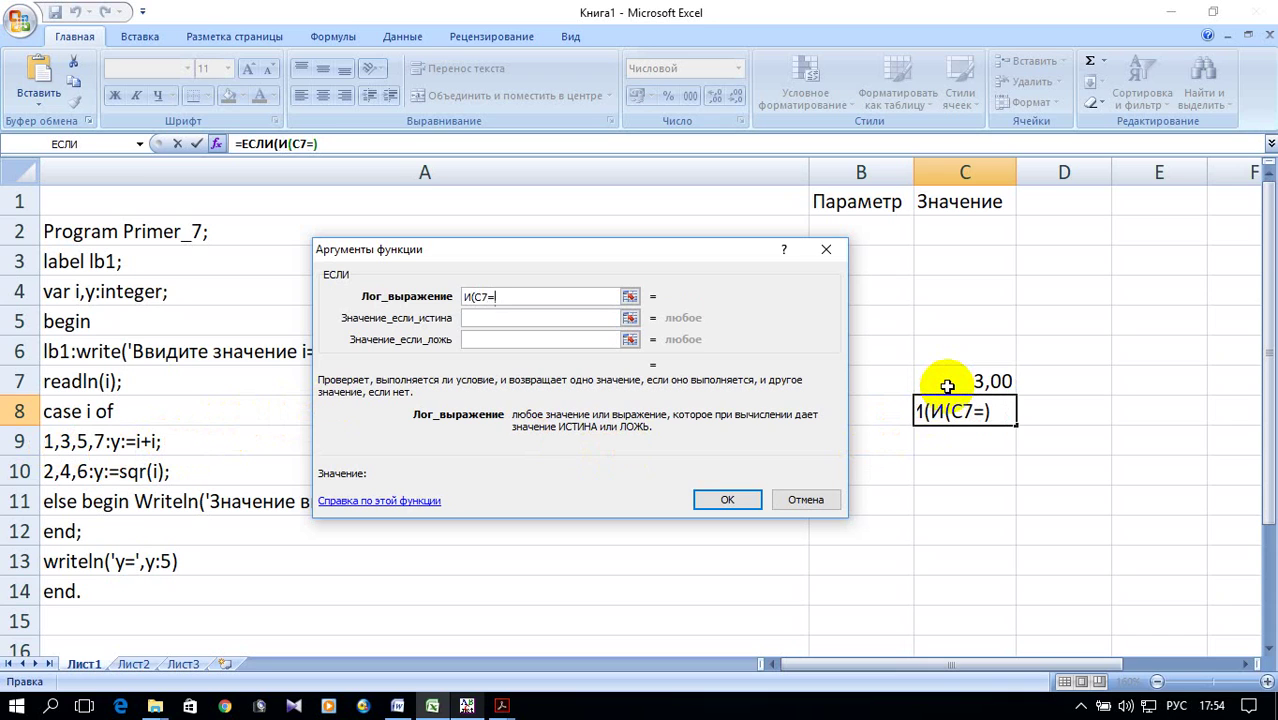
{"action": "type", "text": "1"}
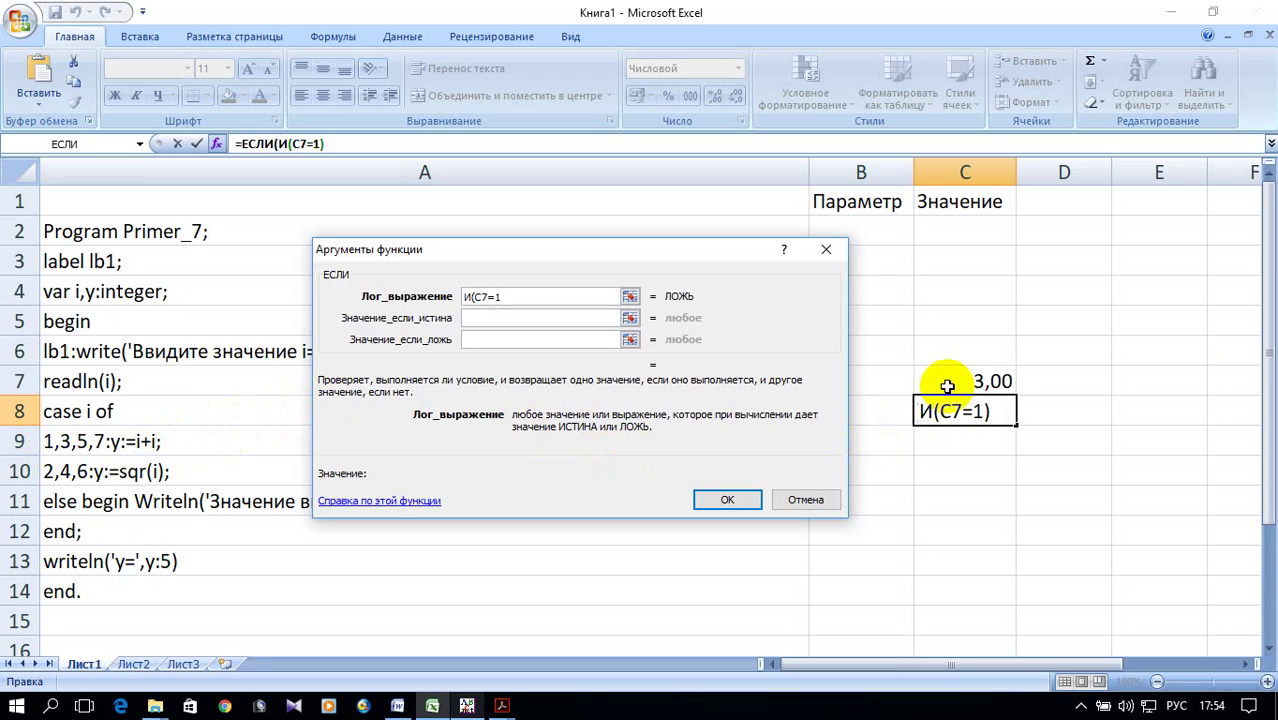
{"action": "type", "text": "ж"}
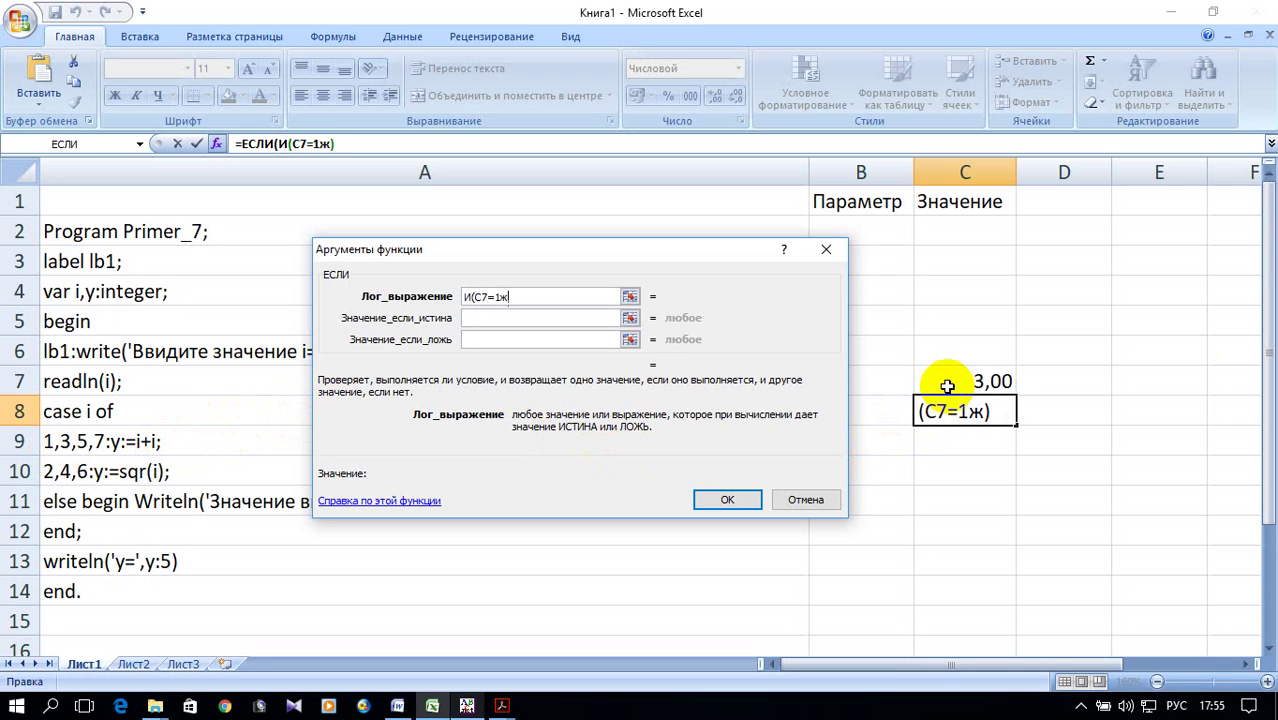
{"action": "key", "text": "BackSpace"}
{"action": "type", "text": ";"}
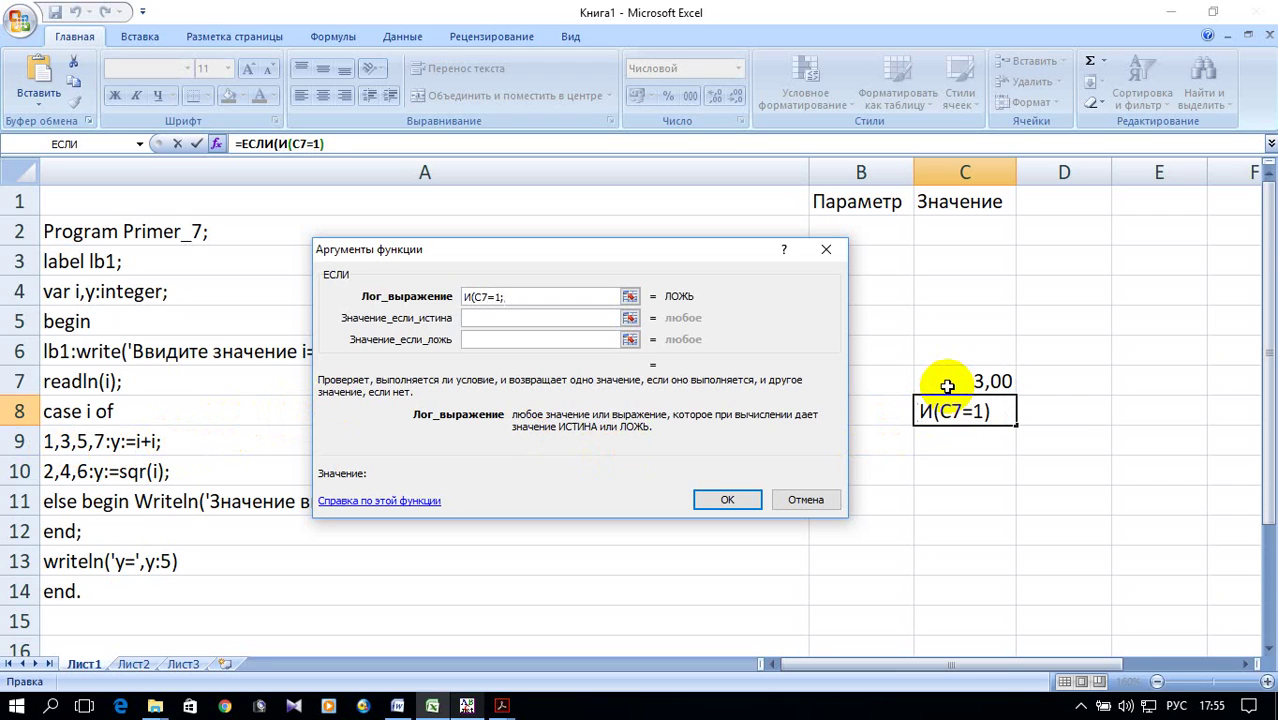
{"action": "left_click", "coordinate": [947, 386]}
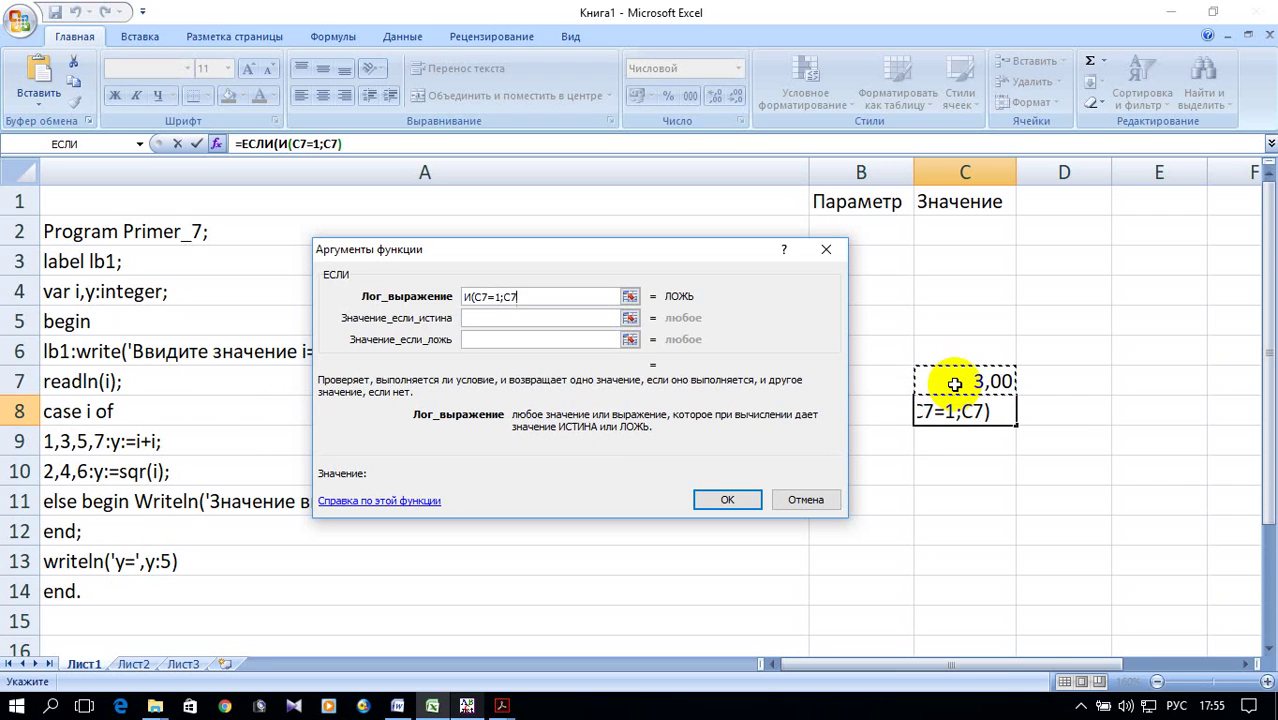
{"action": "type", "text": "="}
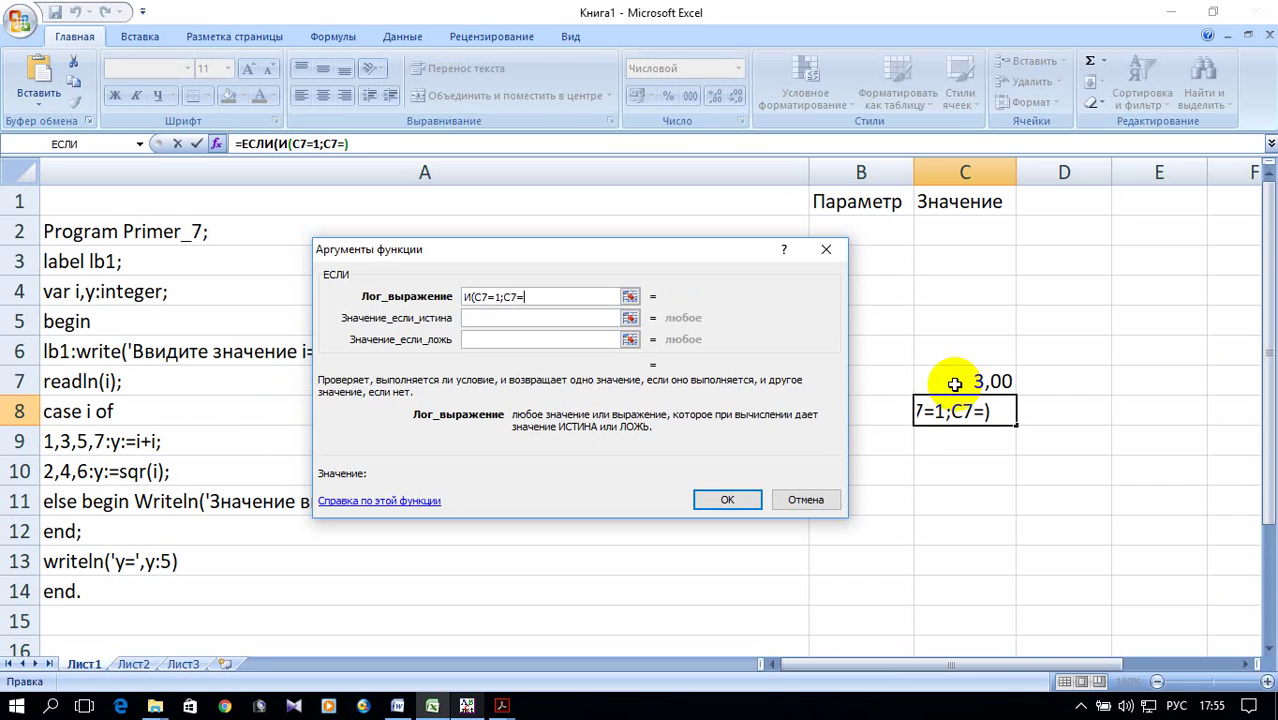
{"action": "type", "text": "3"}
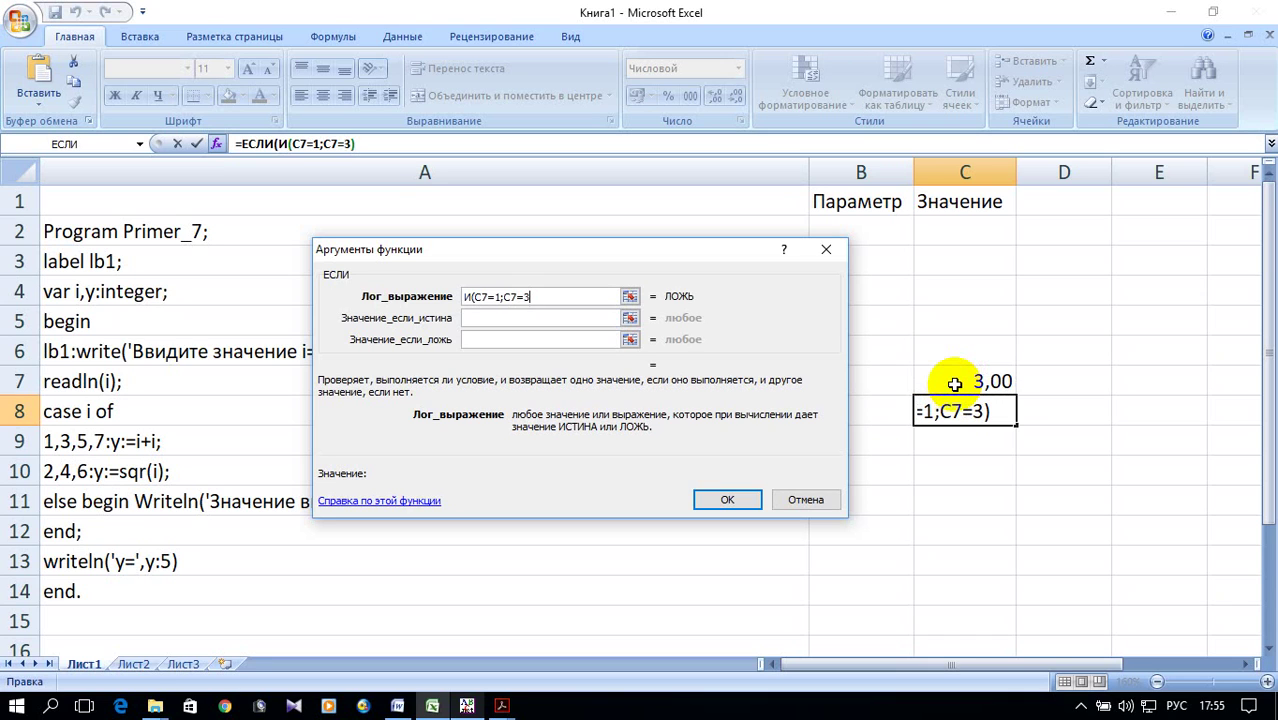
{"action": "type", "text": ";"}
{"action": "left_click", "coordinate": [955, 384]}
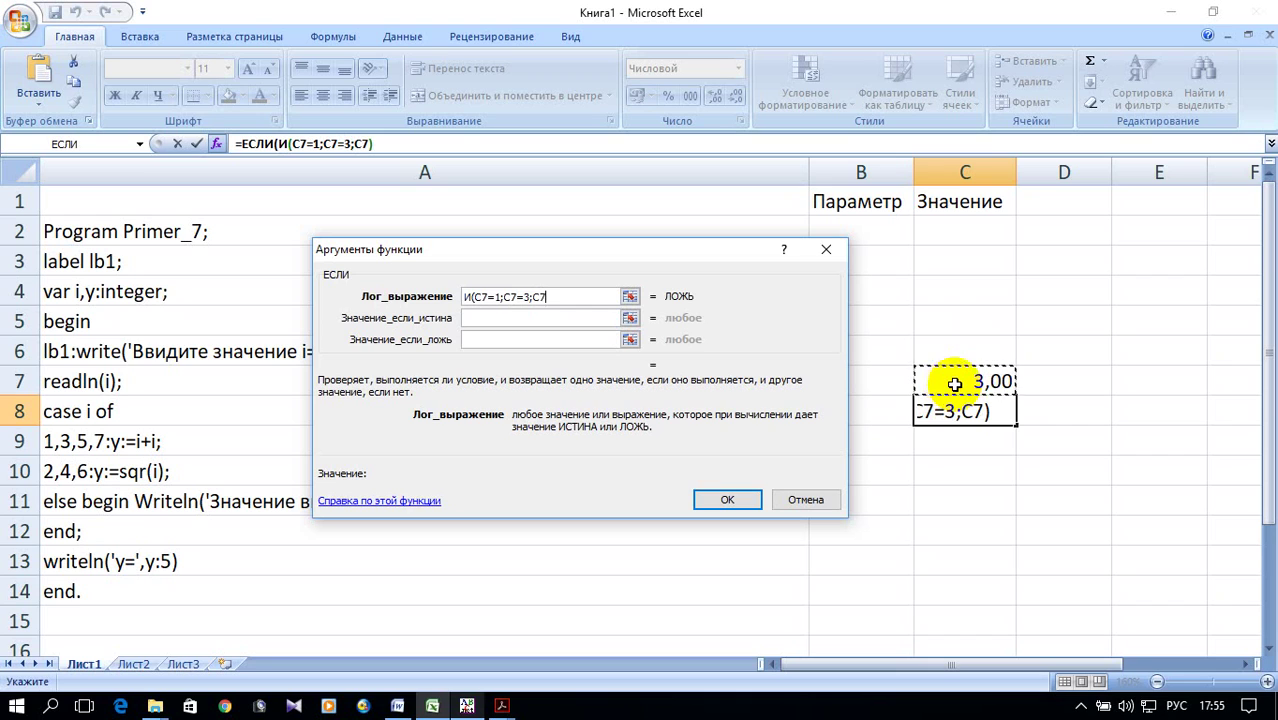
{"action": "type", "text": "="}
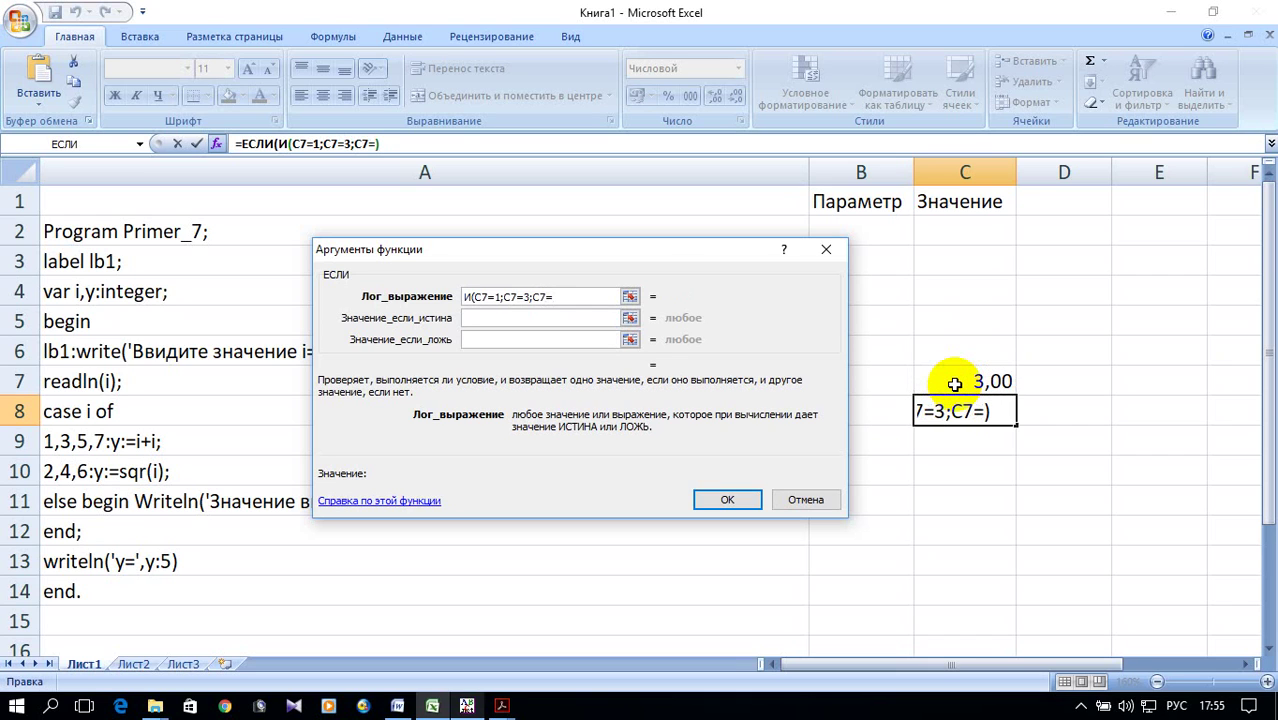
{"action": "type", "text": "5"}
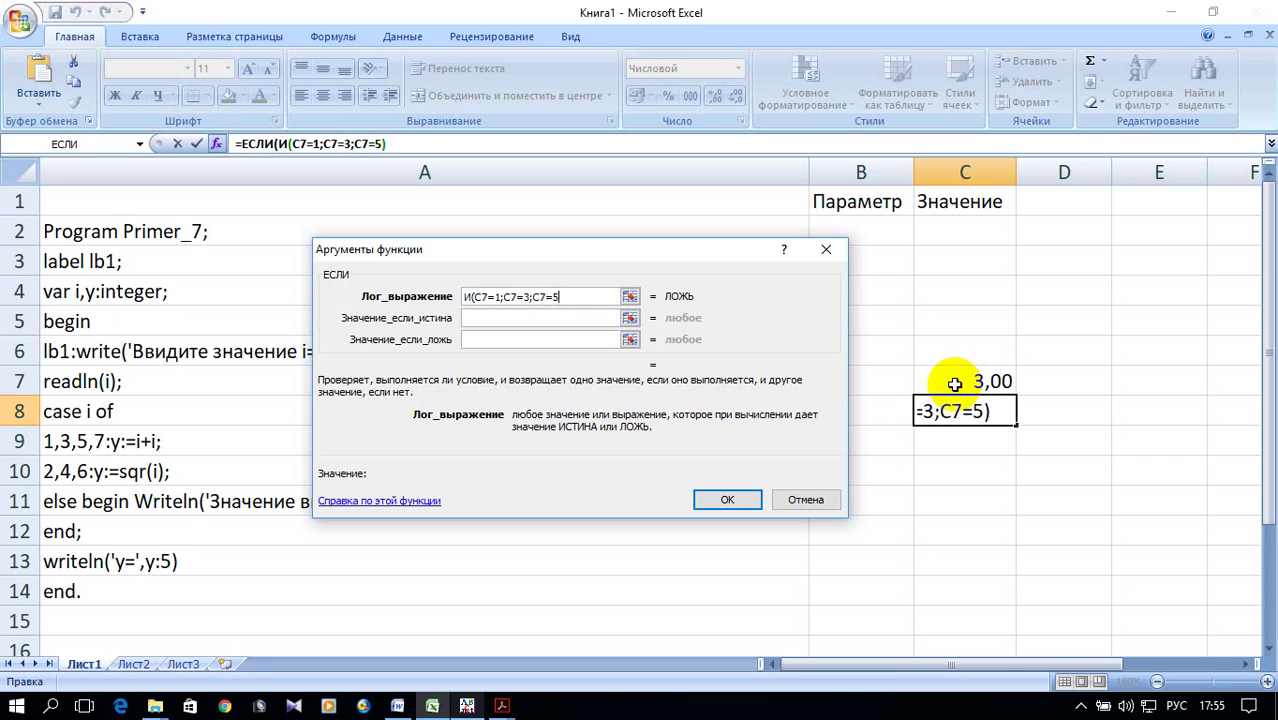
{"action": "type", "text": ";"}
{"action": "left_click", "coordinate": [972, 384]}
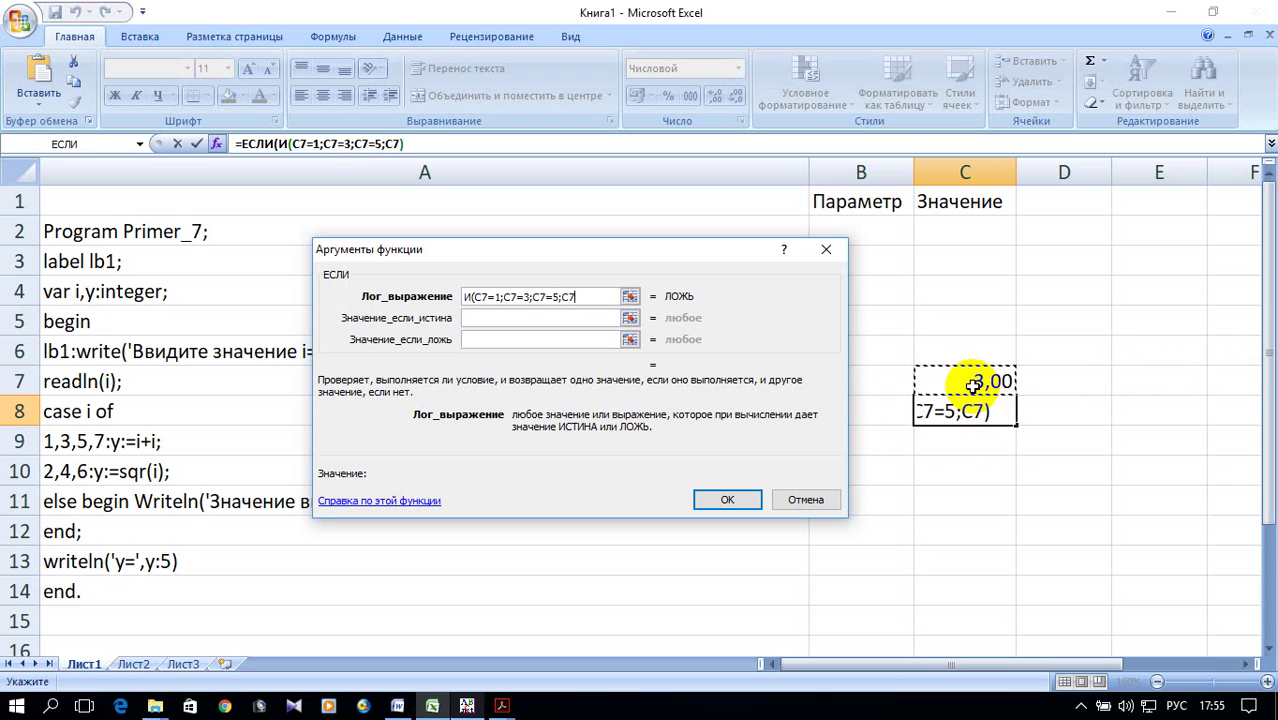
{"action": "type", "text": "="}
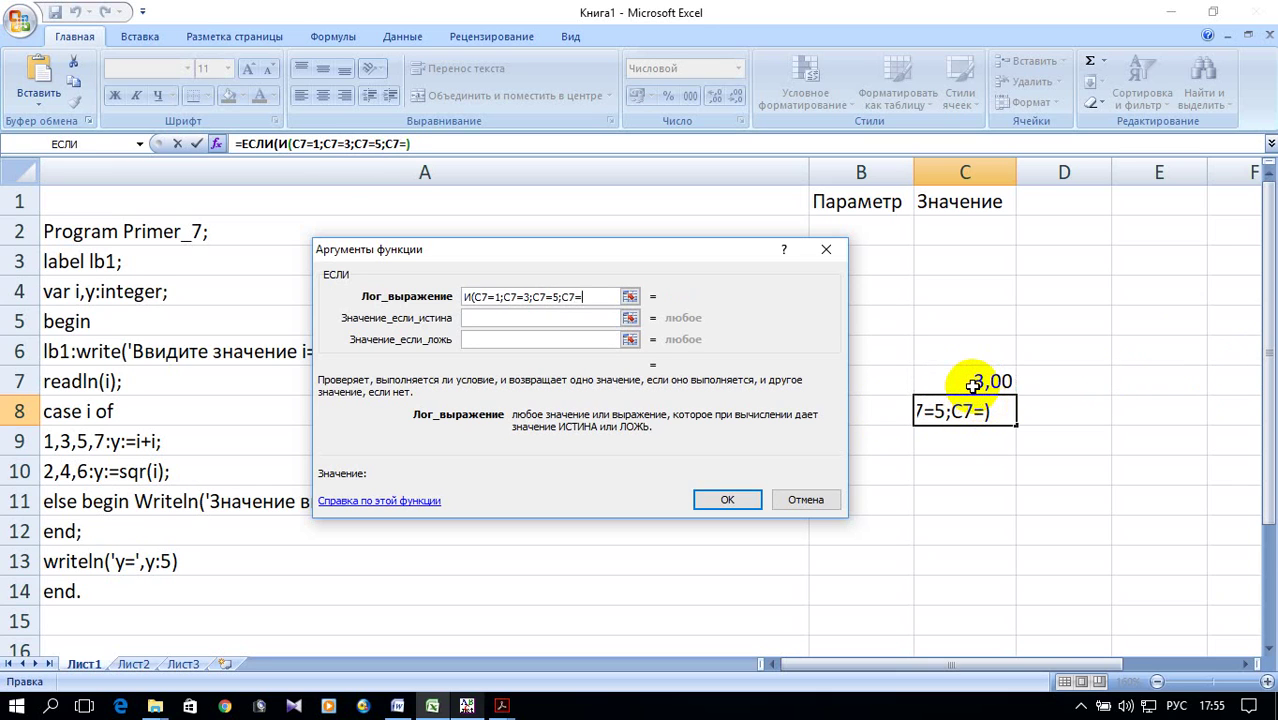
{"action": "type", "text": "7"}
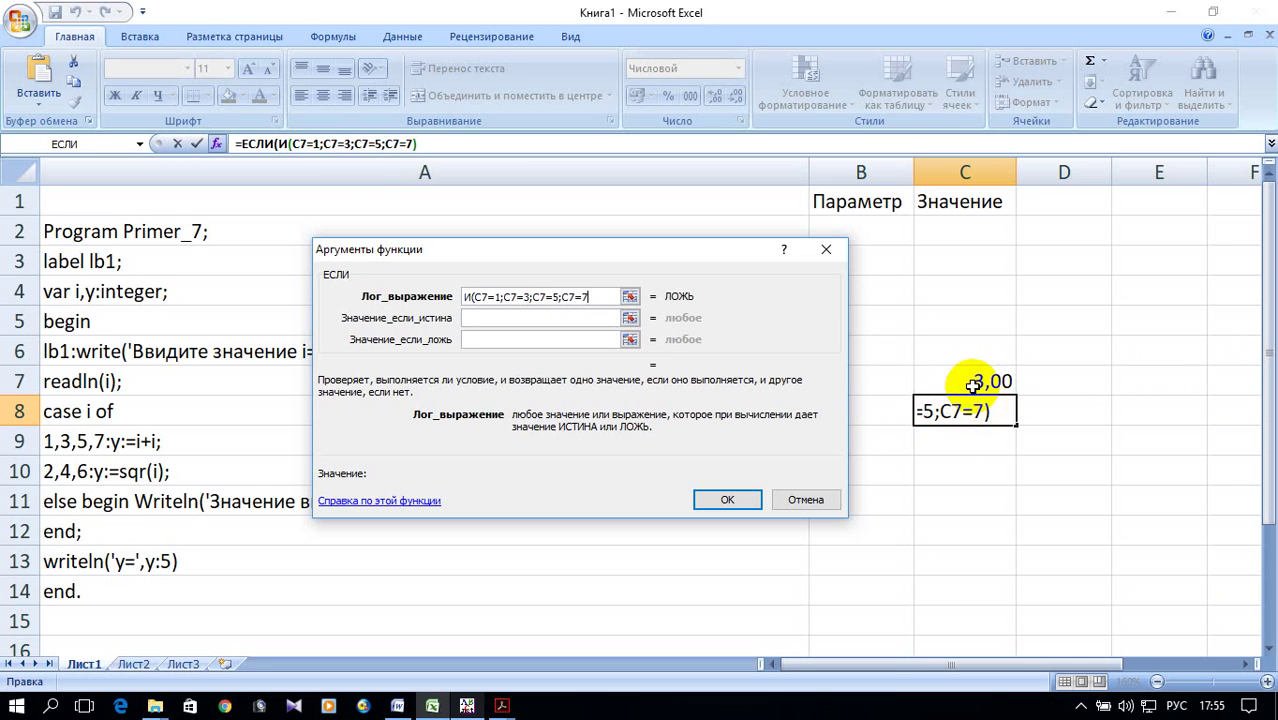
{"action": "type", "text": ")"}
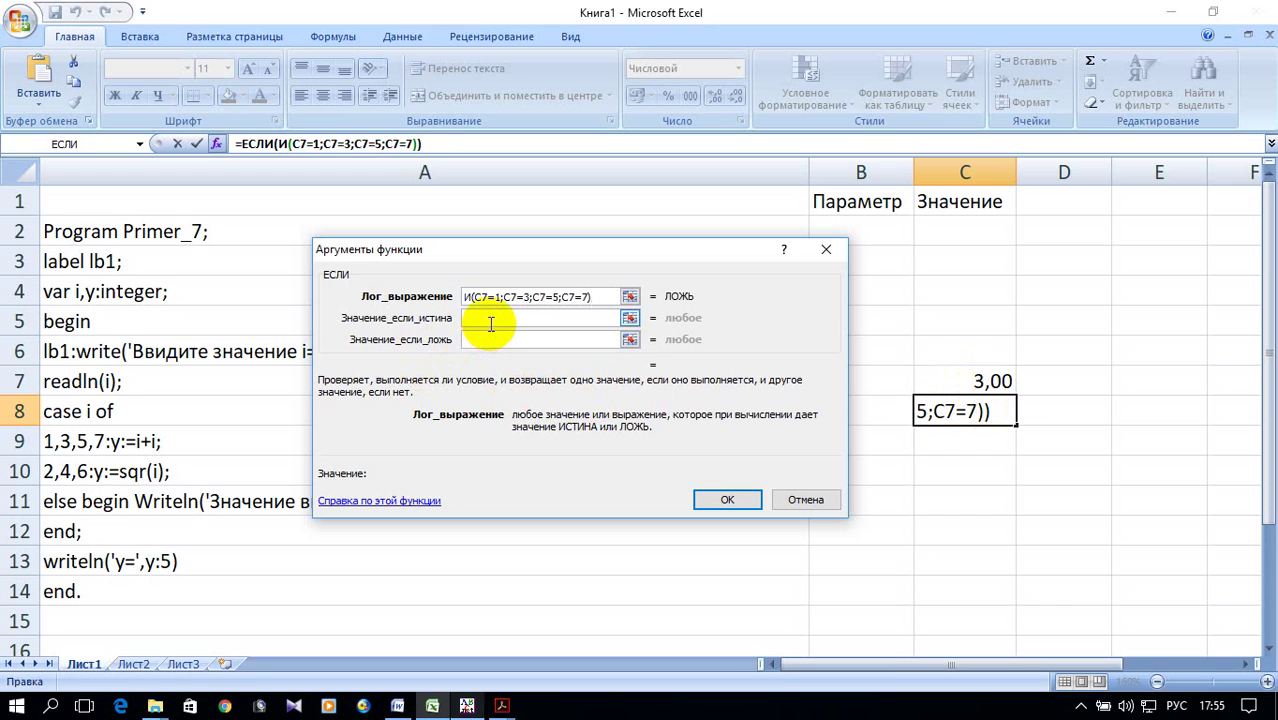
Step: Set Значение_если_истина to C7+C7
{"action": "left_click", "coordinate": [491, 324]}
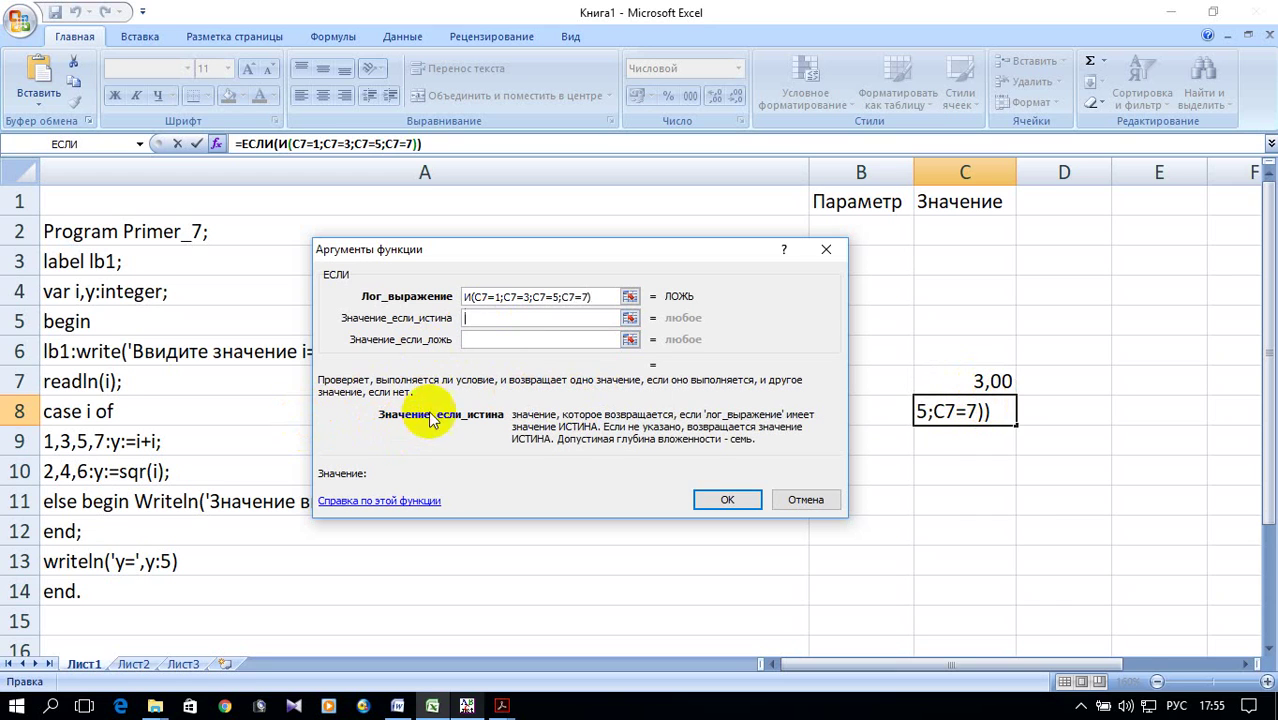
{"action": "left_click", "coordinate": [980, 385]}
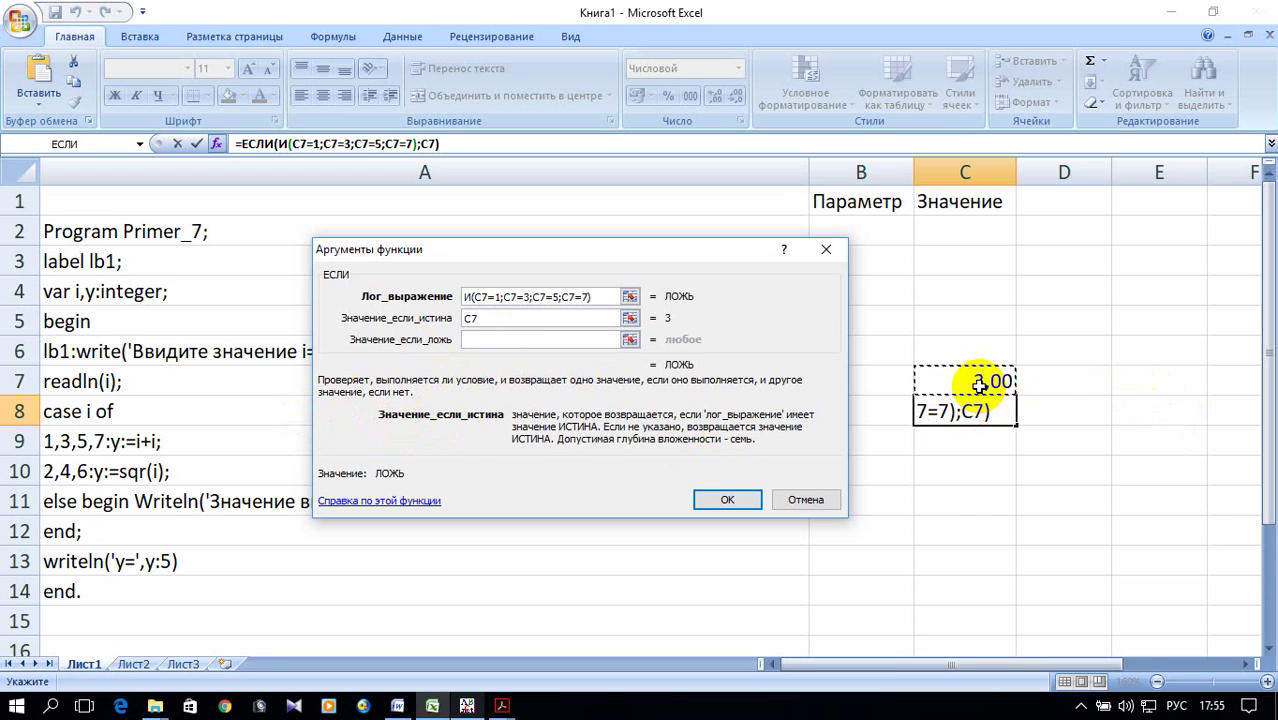
{"action": "type", "text": "+"}
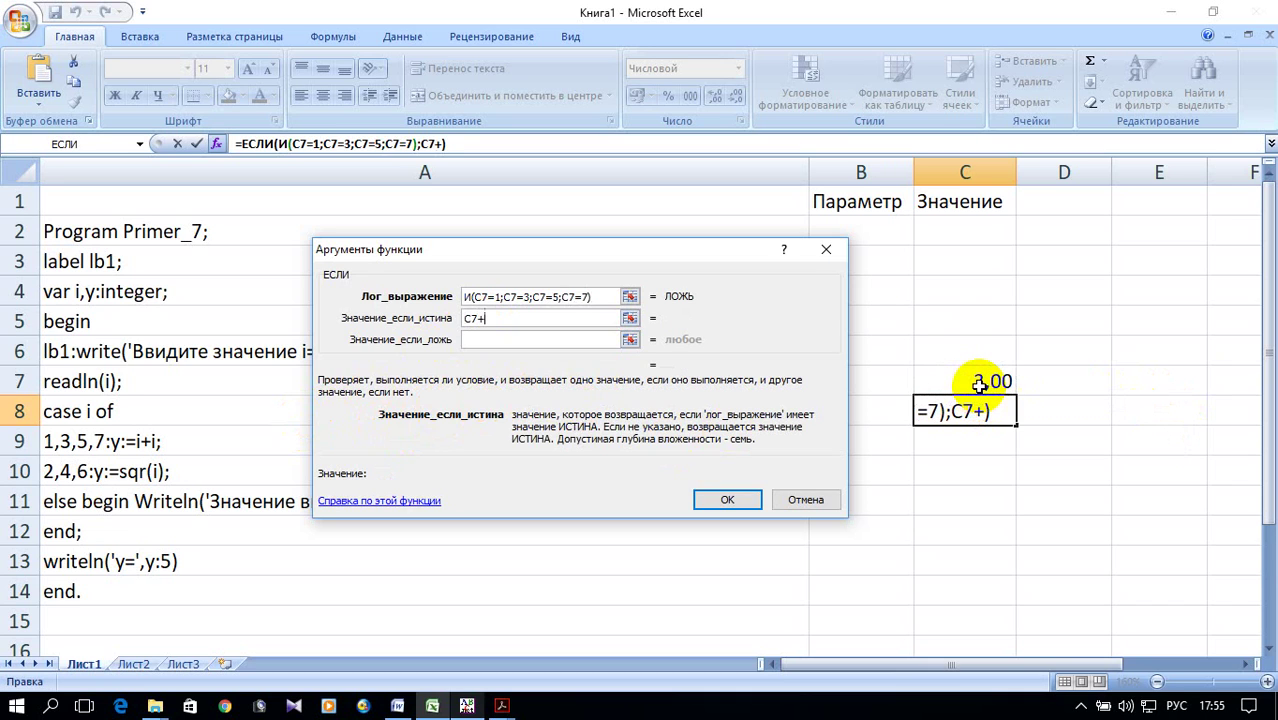
{"action": "left_click", "coordinate": [980, 385]}
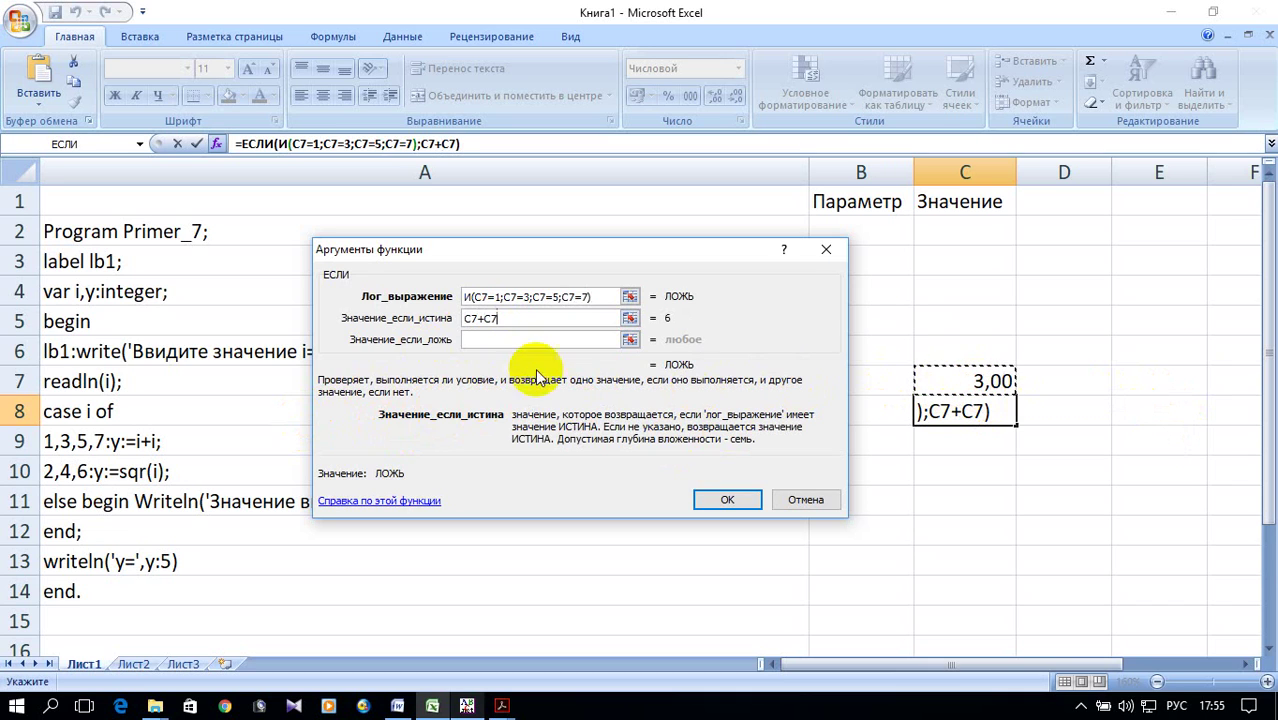
{"action": "left_click", "coordinate": [515, 339]}
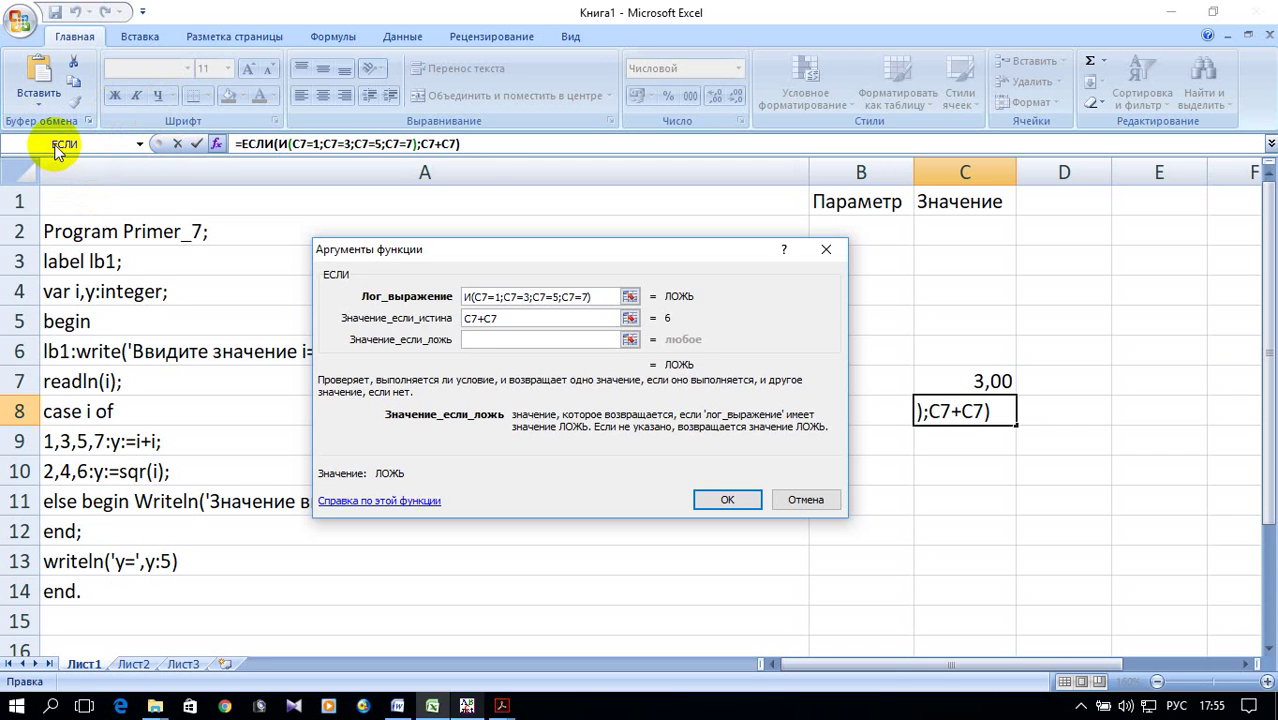
Step: Nest a second ЕСЛИ as the false result, testing и(C7=2;C74=4;C7=6)
{"action": "left_click", "coordinate": [62, 144]}
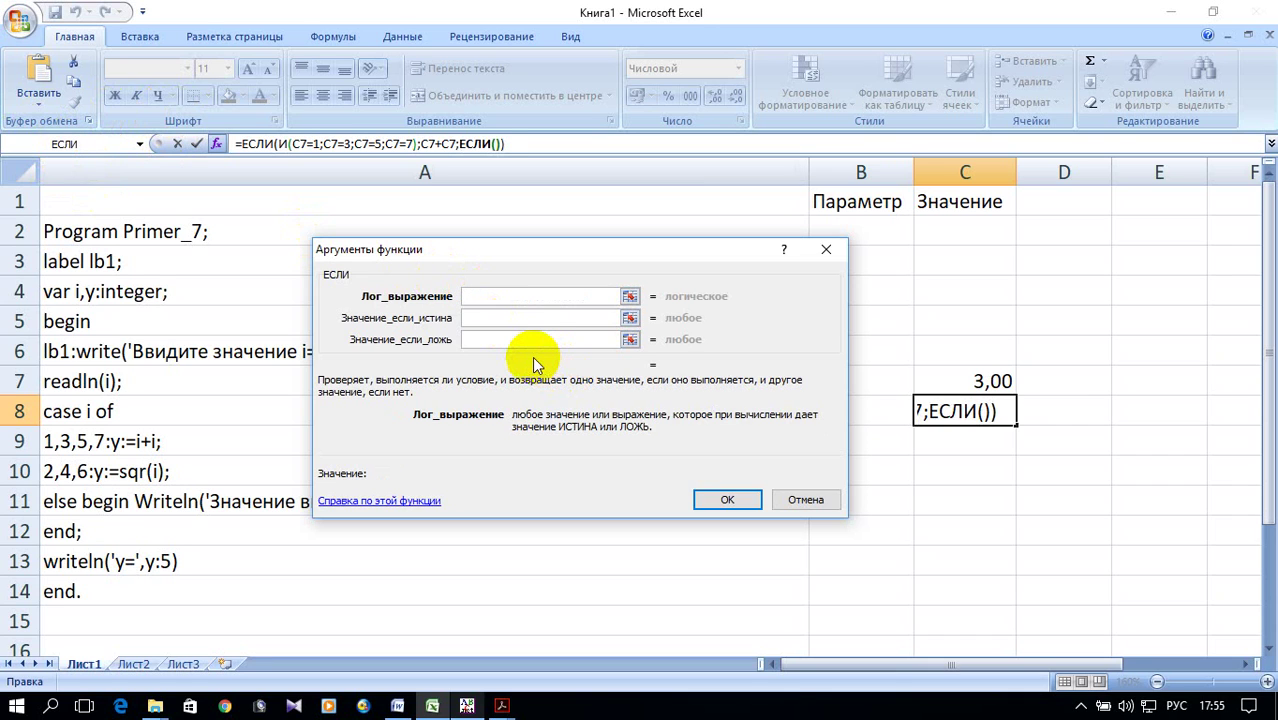
{"action": "type", "text": "и("}
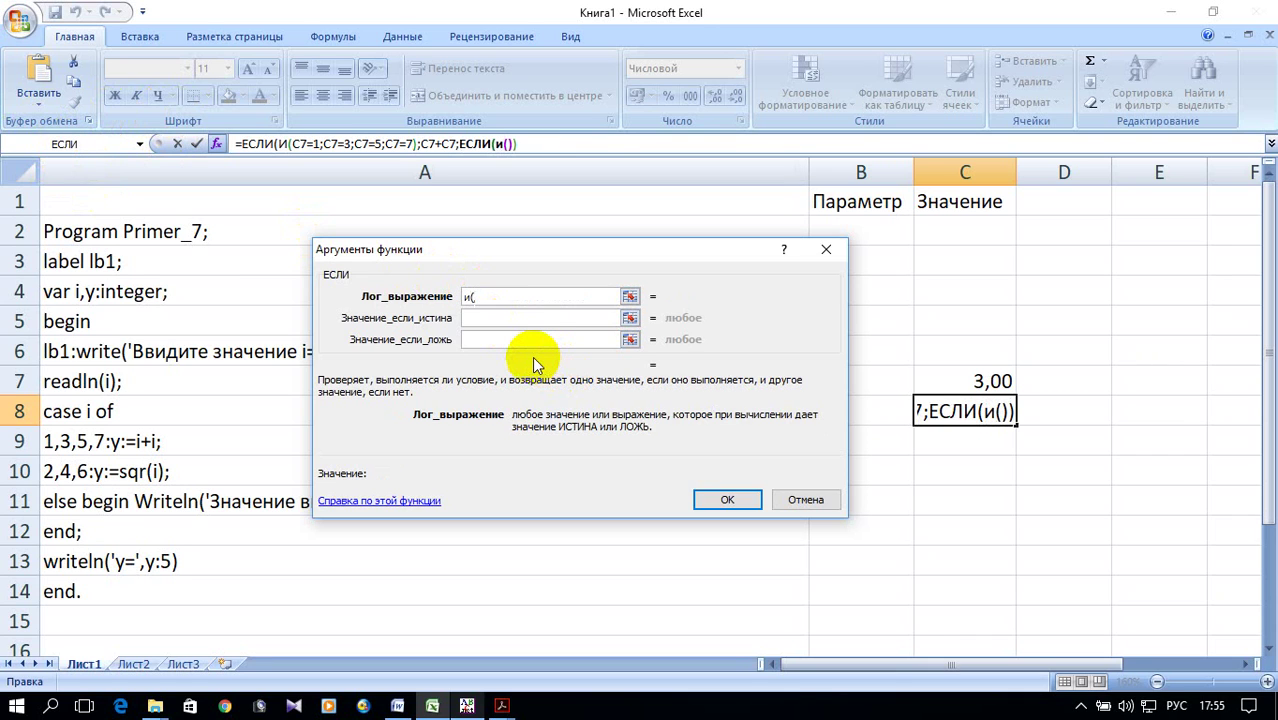
{"action": "left_click", "coordinate": [982, 381]}
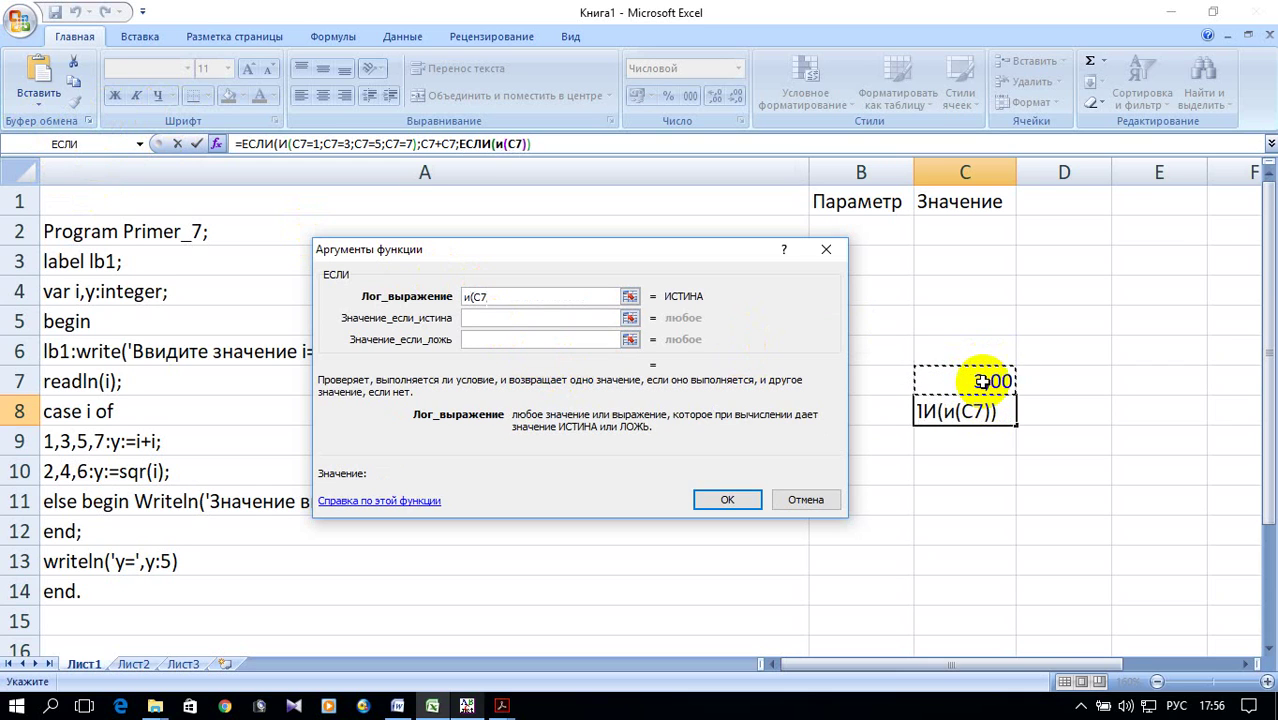
{"action": "type", "text": "="}
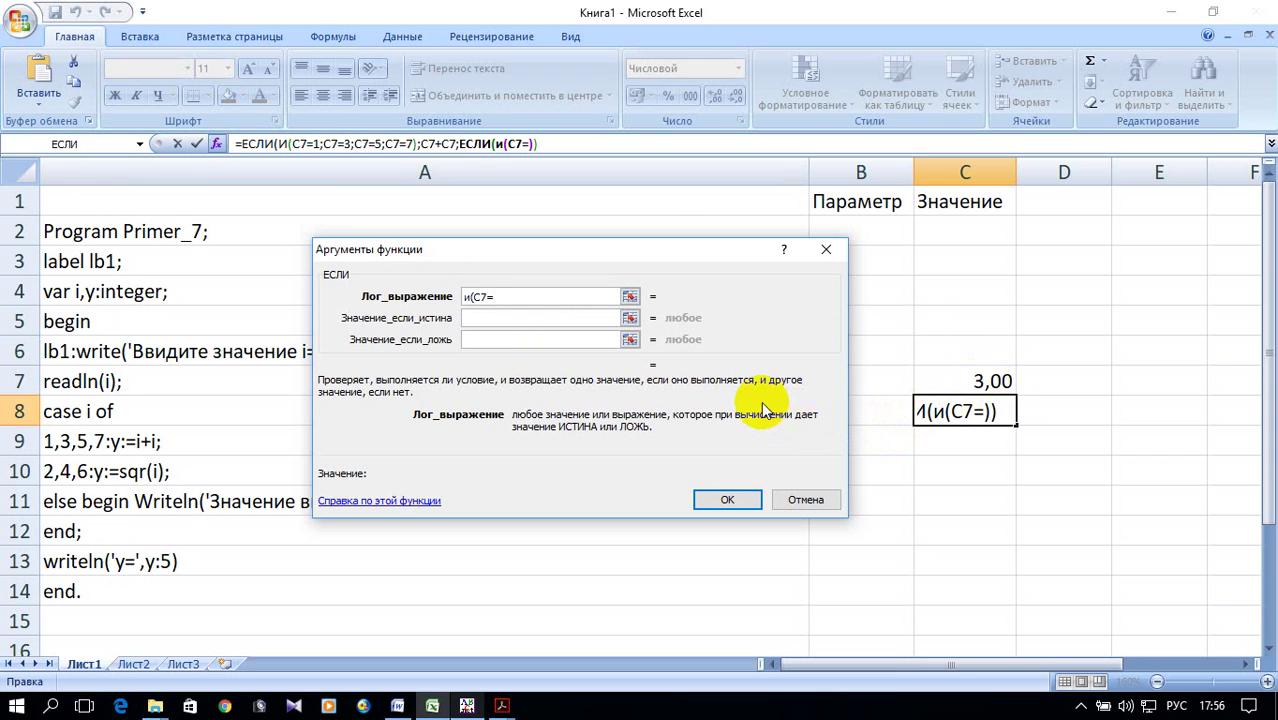
{"action": "type", "text": "2"}
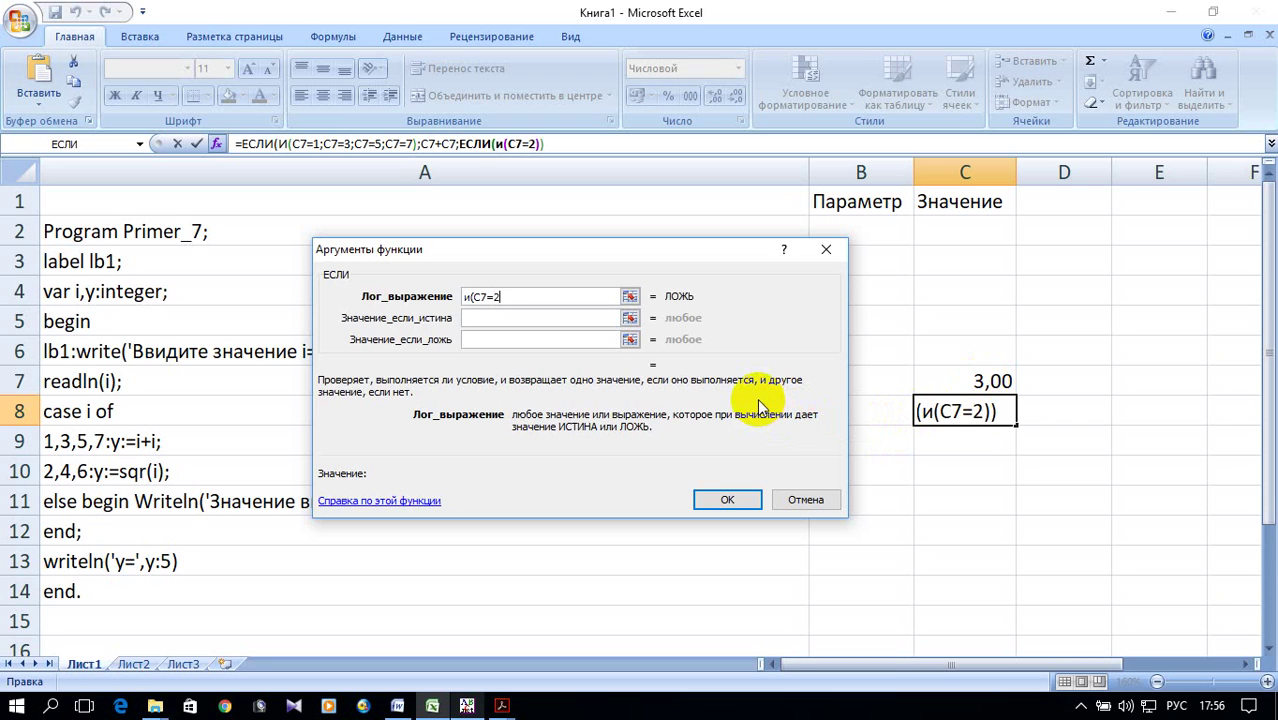
{"action": "type", "text": ";"}
{"action": "left_click", "coordinate": [945, 375]}
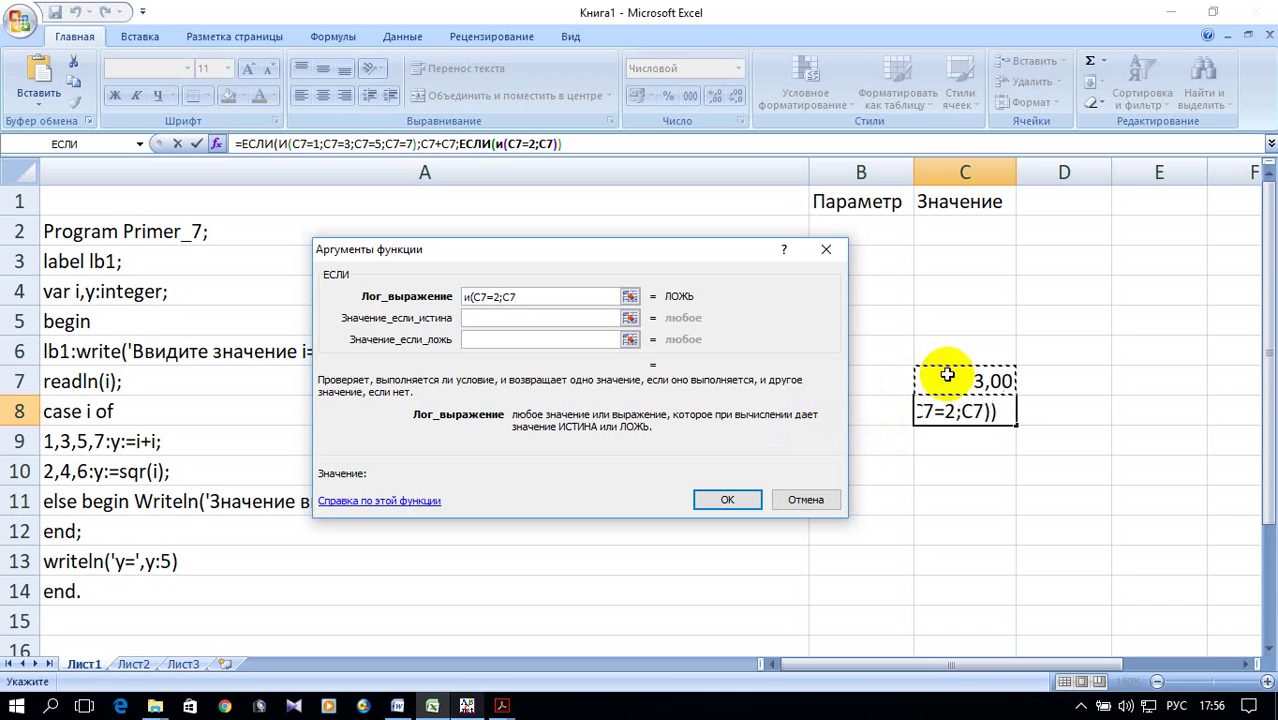
{"action": "type", "text": "4"}
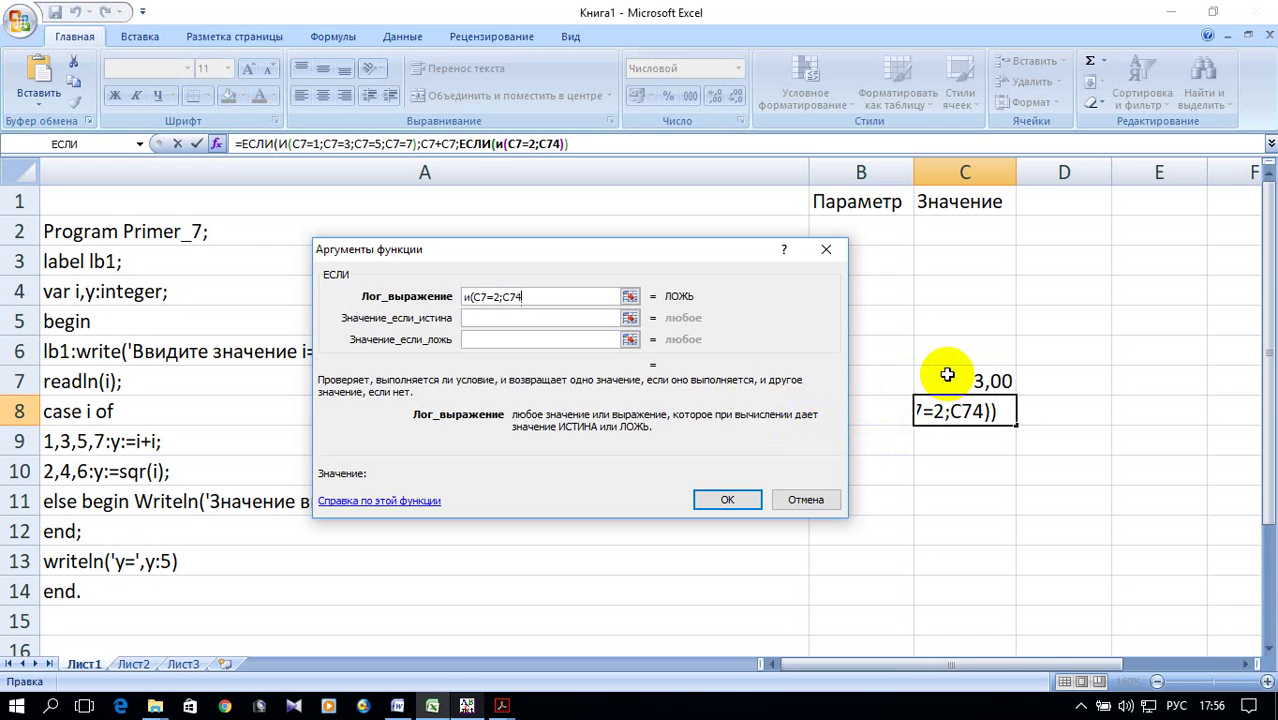
{"action": "type", "text": ";"}
{"action": "key", "text": "BackSpace"}
{"action": "type", "text": "=4;"}
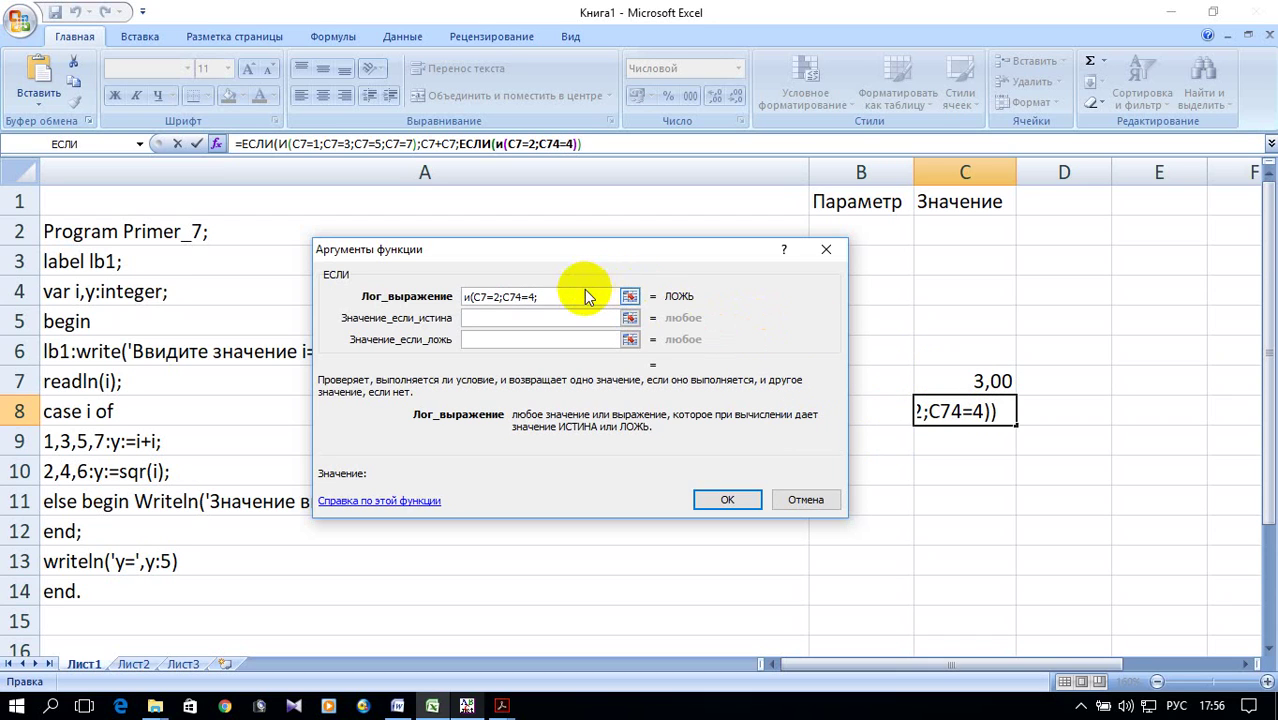
{"action": "left_click", "coordinate": [935, 380]}
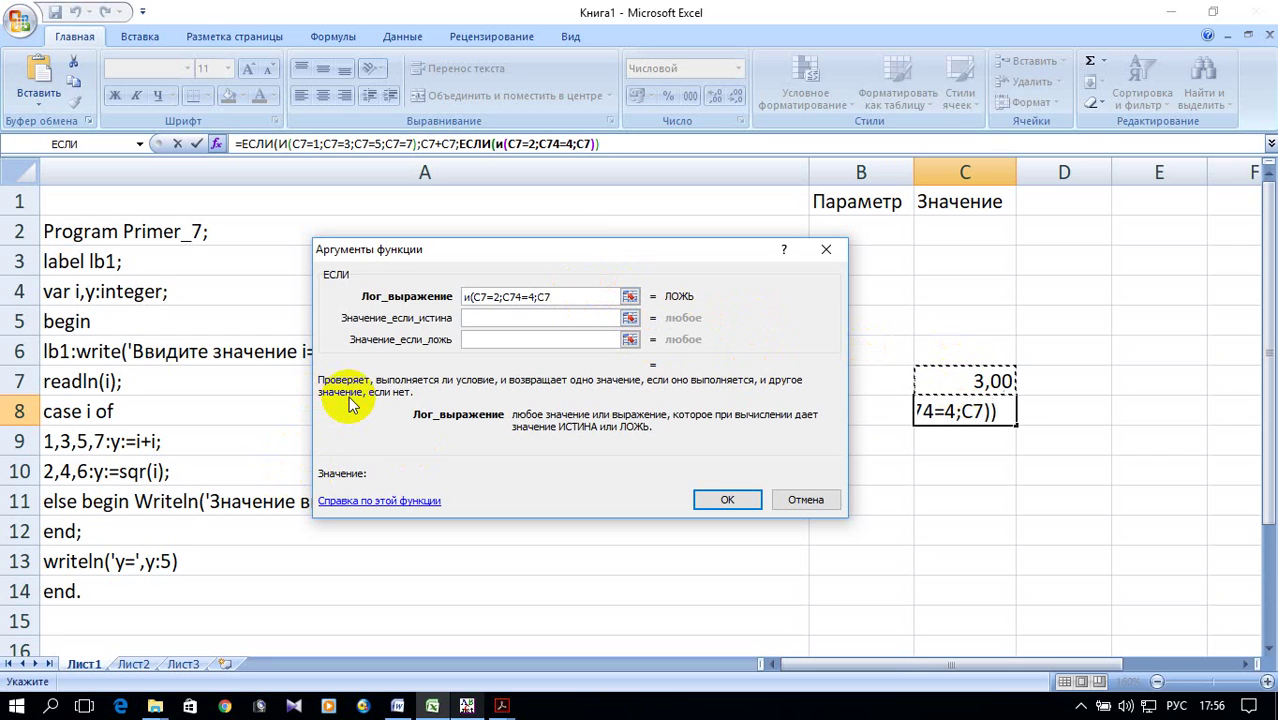
{"action": "type", "text": "=6"}
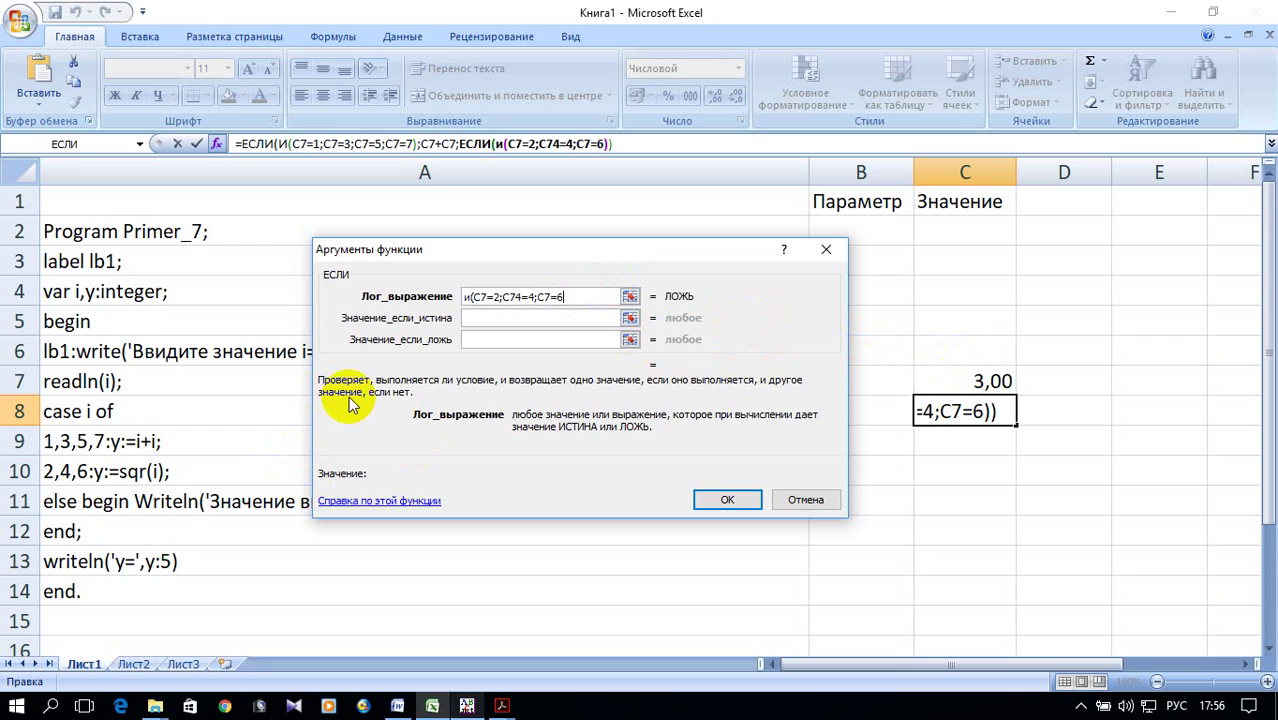
{"action": "type", "text": ")"}
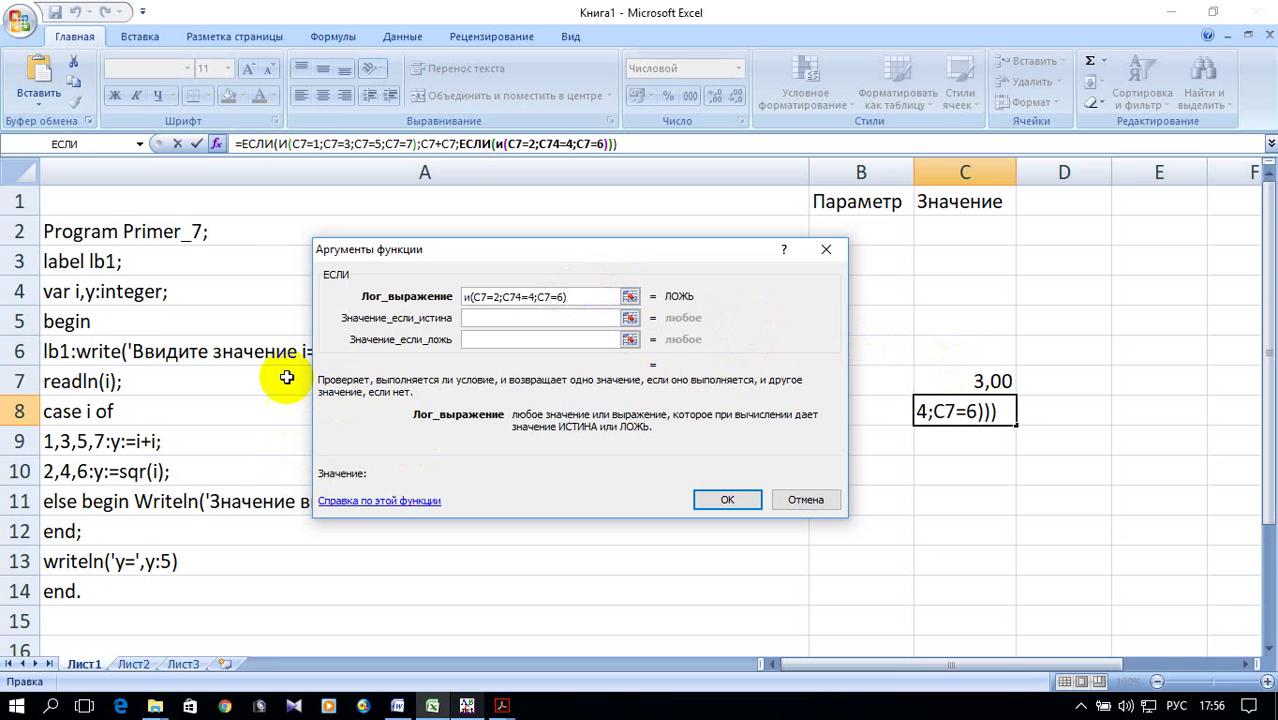
{"action": "left_click", "coordinate": [483, 318]}
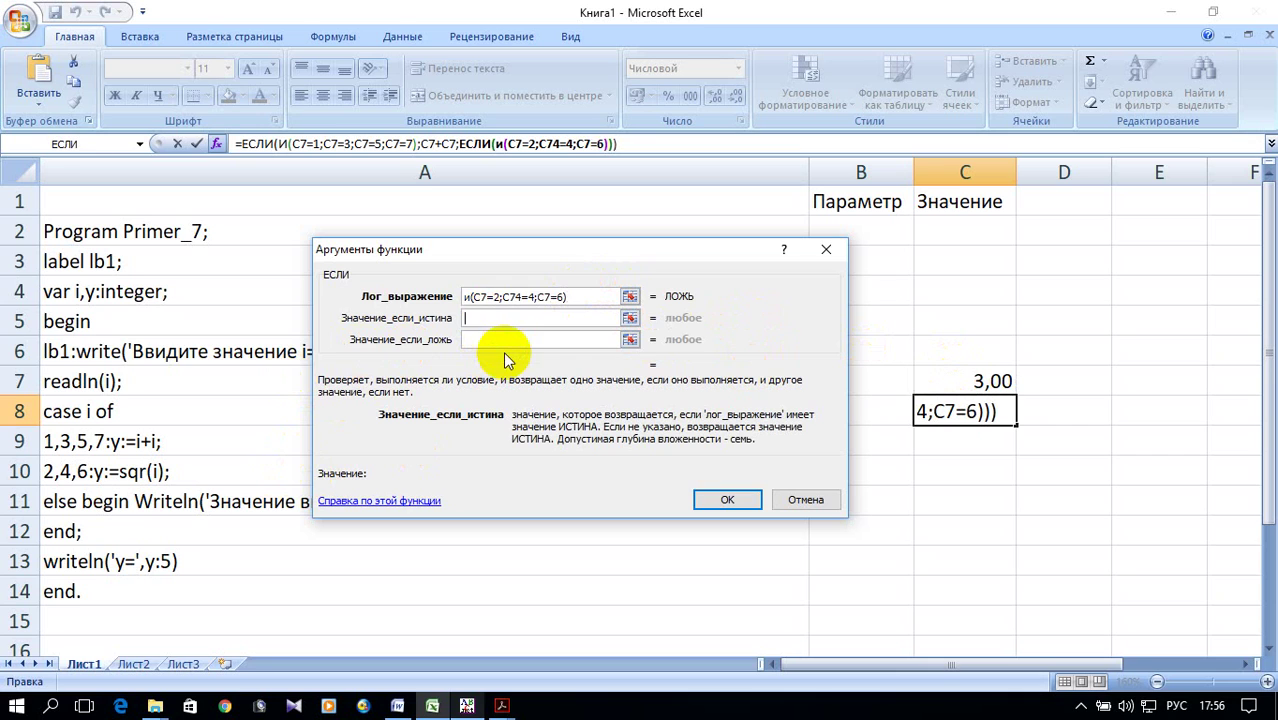
Step: Make the nested ЕСЛИ return C7^2, otherwise "Вне диапазона повторить ввод", and confirm
{"action": "left_click", "coordinate": [990, 380]}
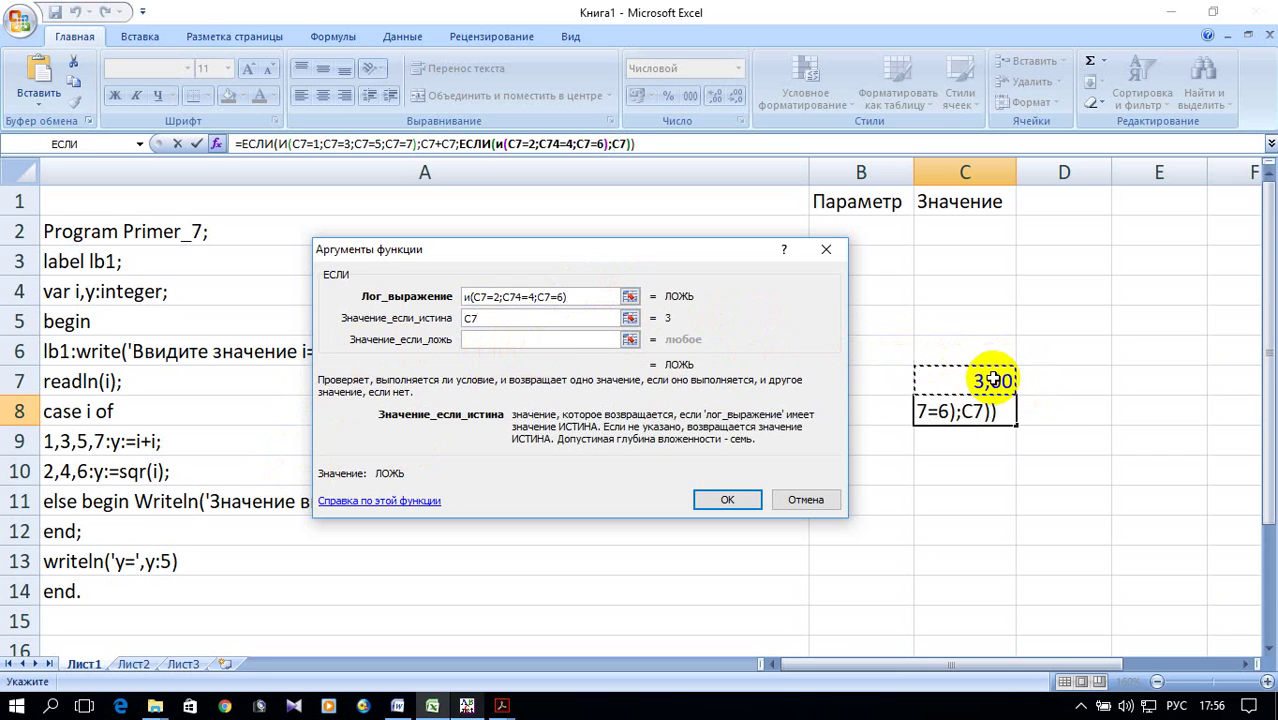
{"action": "type", "text": ":C72"}
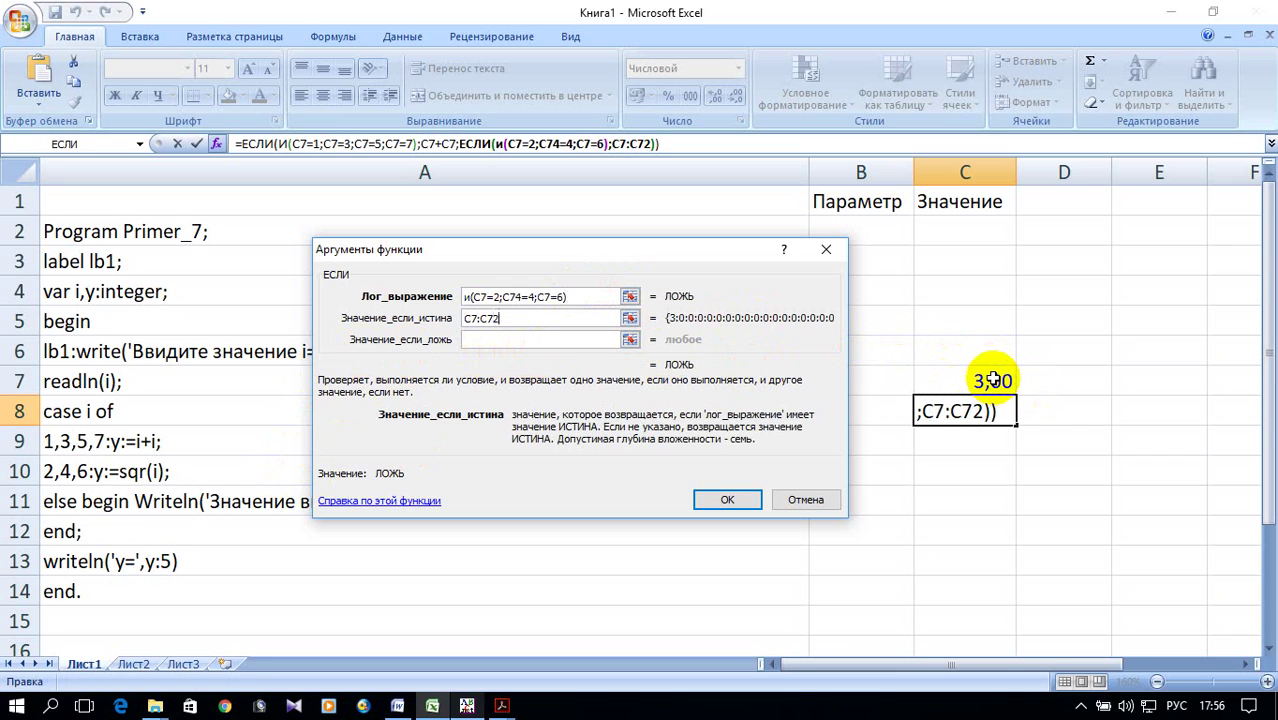
{"action": "key", "text": "BackSpace"}
{"action": "key", "text": "BackSpace"}
{"action": "key", "text": "BackSpace"}
{"action": "key", "text": "BackSpace"}
{"action": "key", "text": "alt+shift"}
{"action": "type", "text": "^2"}
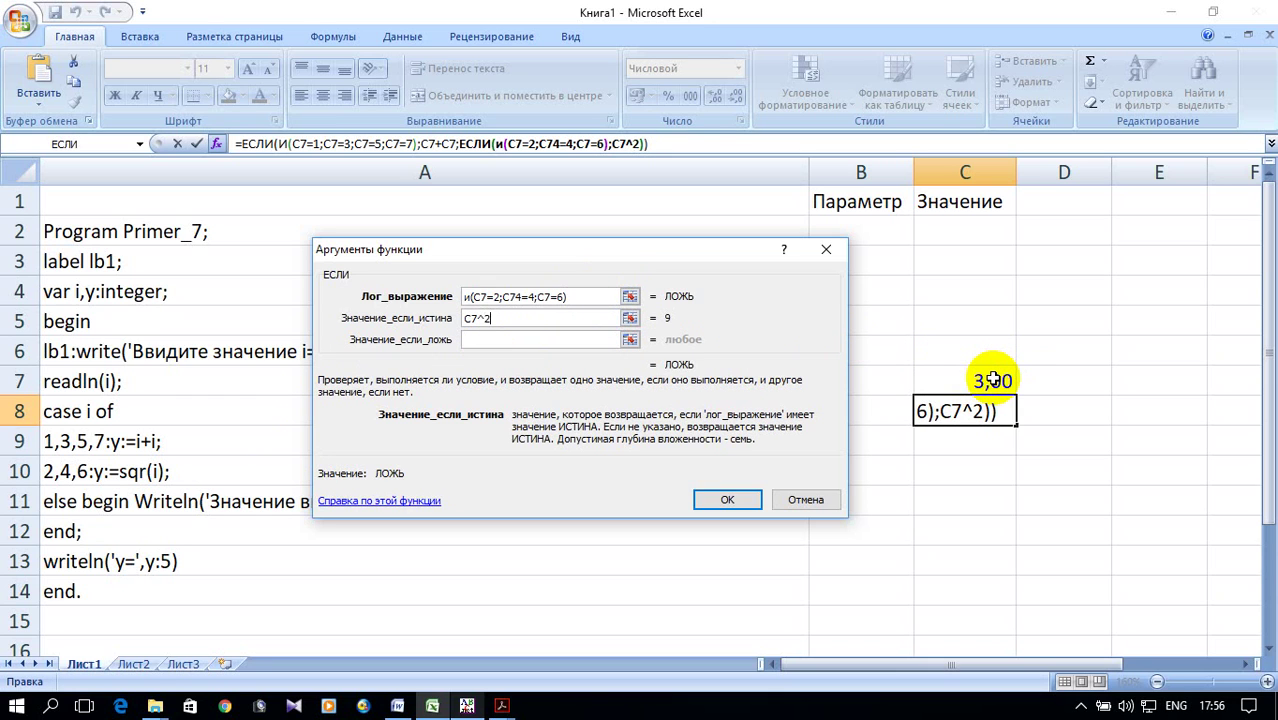
{"action": "left_click", "coordinate": [537, 344]}
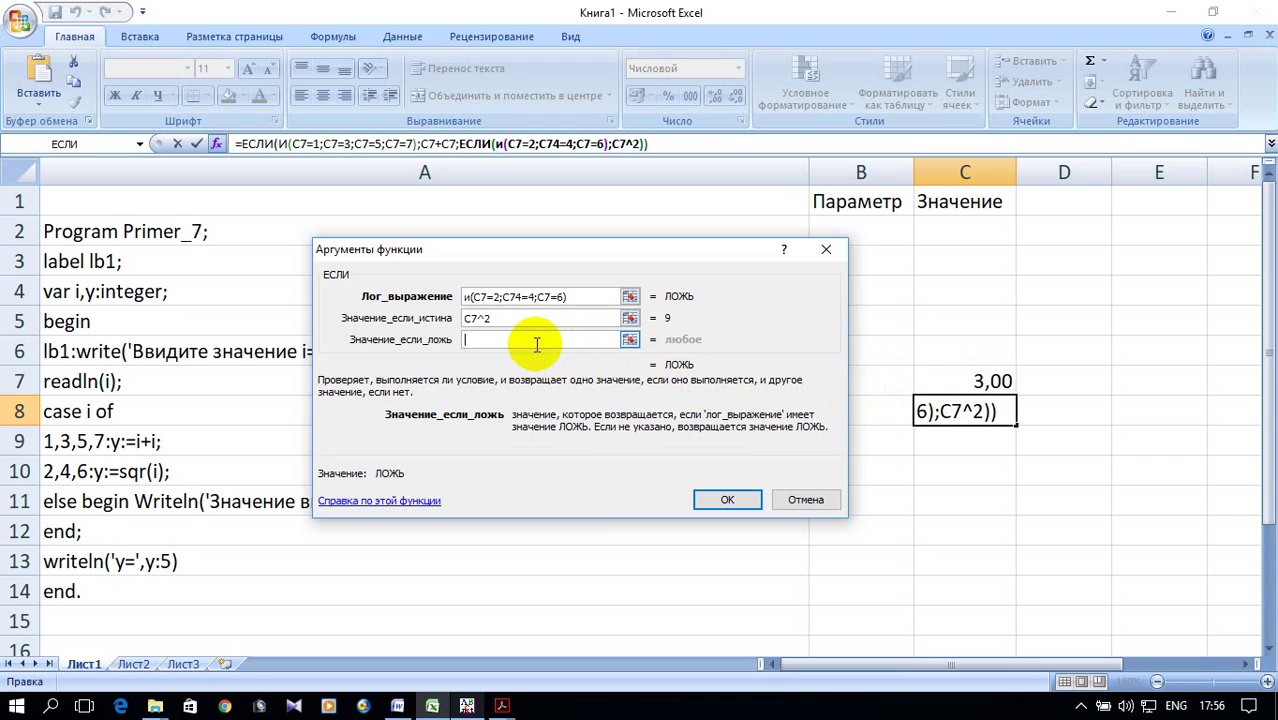
{"action": "type", "text": "Вне диапазона "}
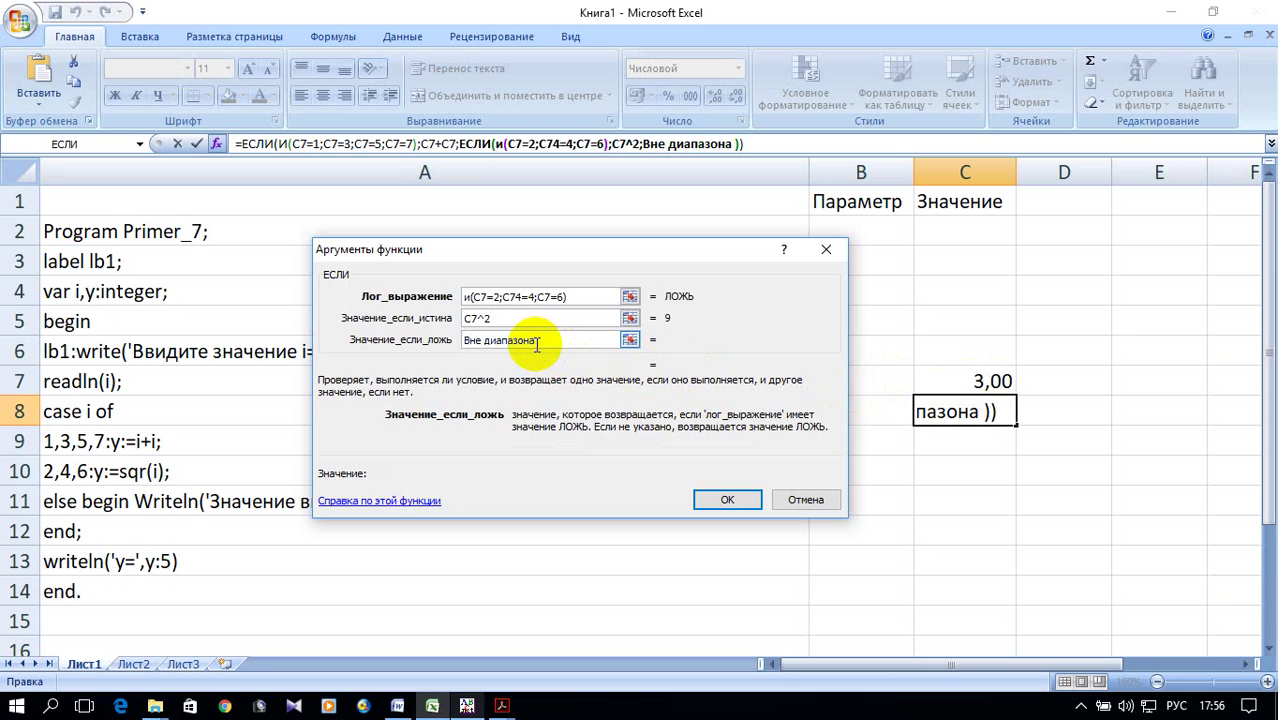
{"action": "type", "text": "повторить "}
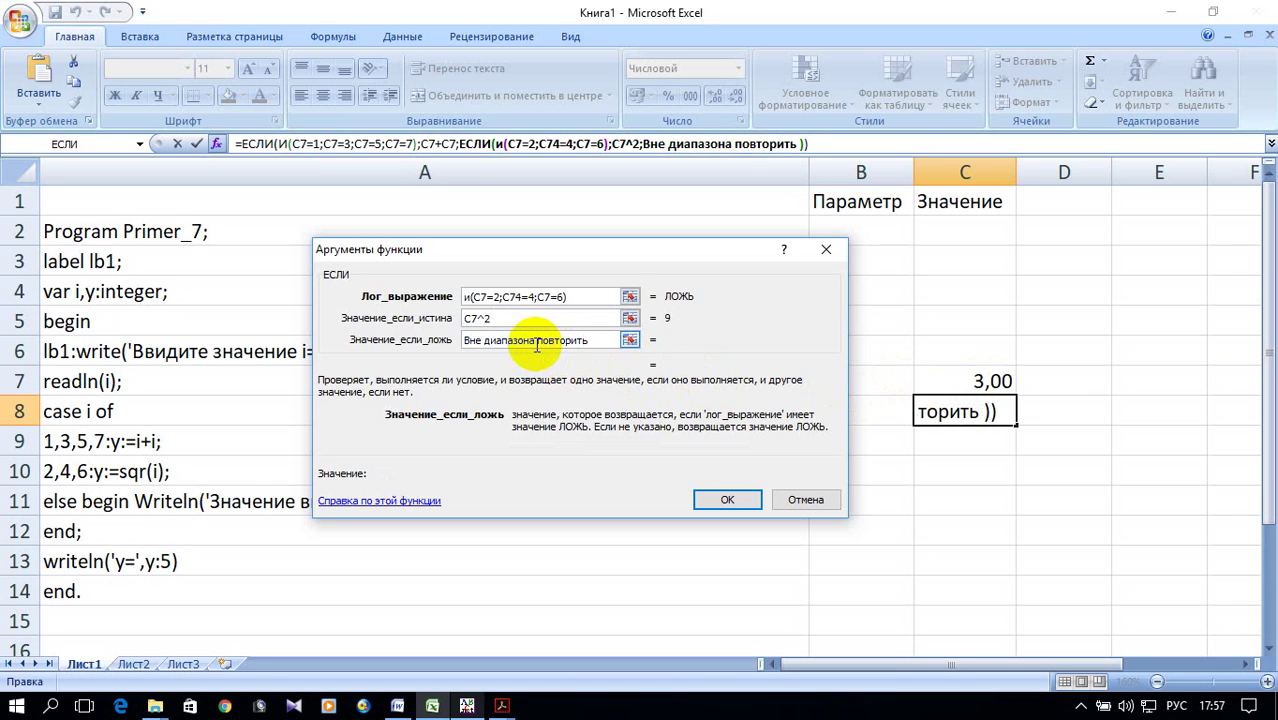
{"action": "type", "text": "ввод"}
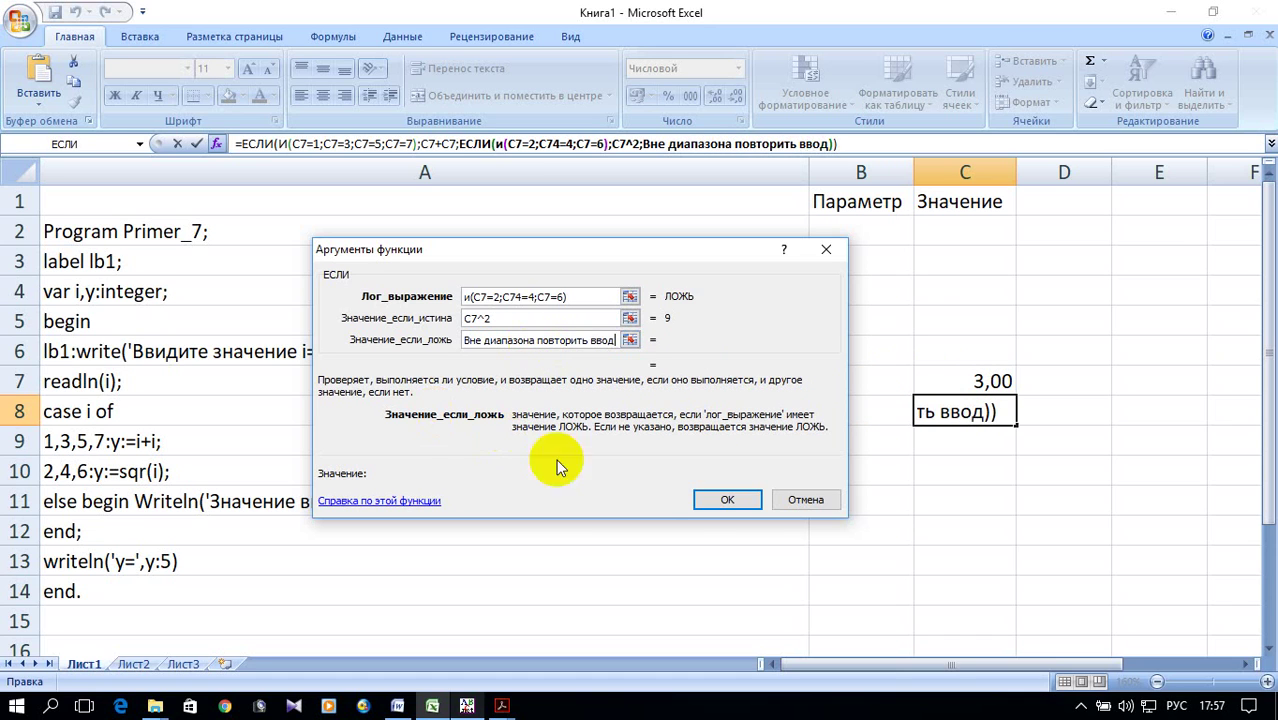
{"action": "left_click", "coordinate": [727, 499]}
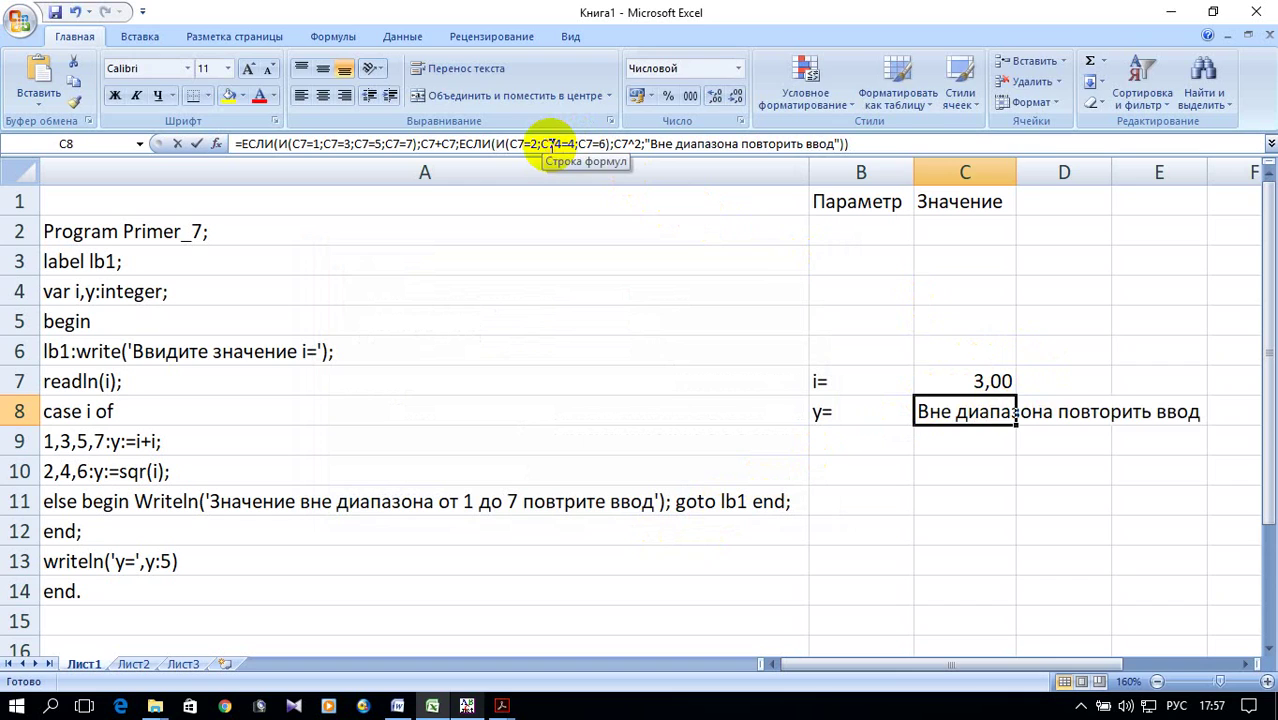
Step: Correct the C74 typo to C7 in C8's formula
{"action": "left_click", "coordinate": [553, 144]}
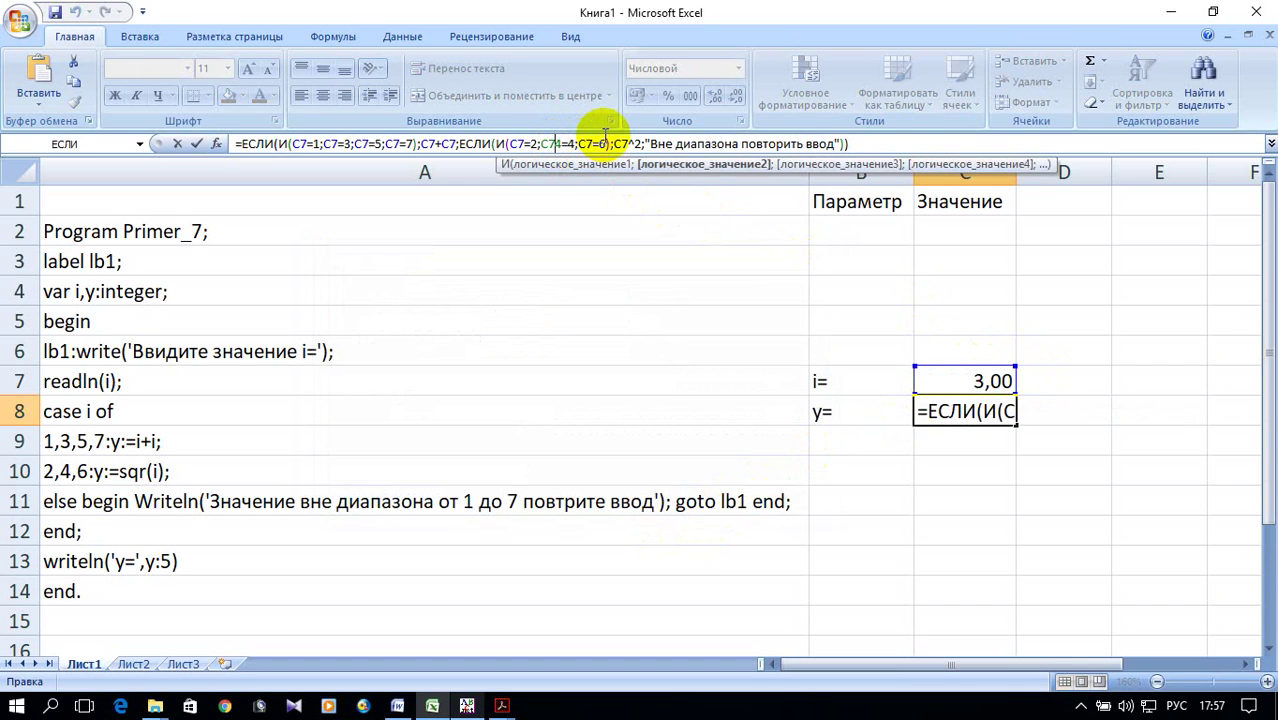
{"action": "key", "text": "Delete"}
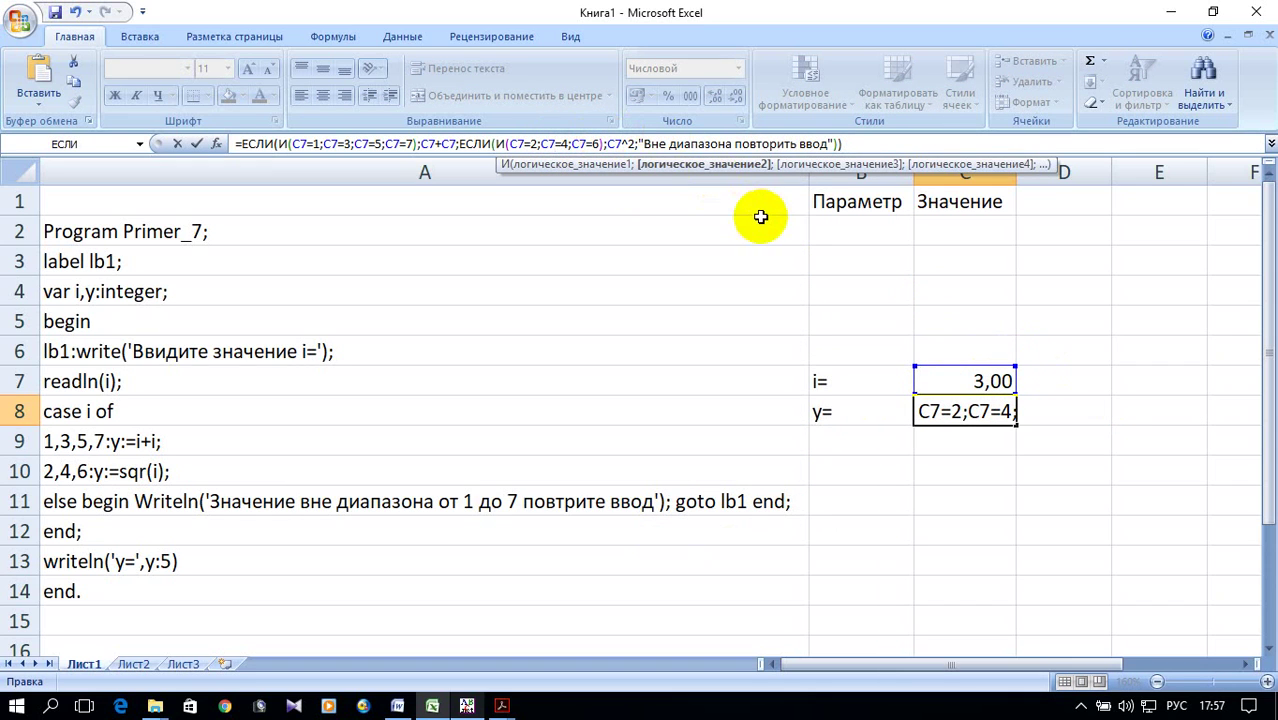
{"action": "key", "text": "Return"}
{"action": "key", "text": "Return"}
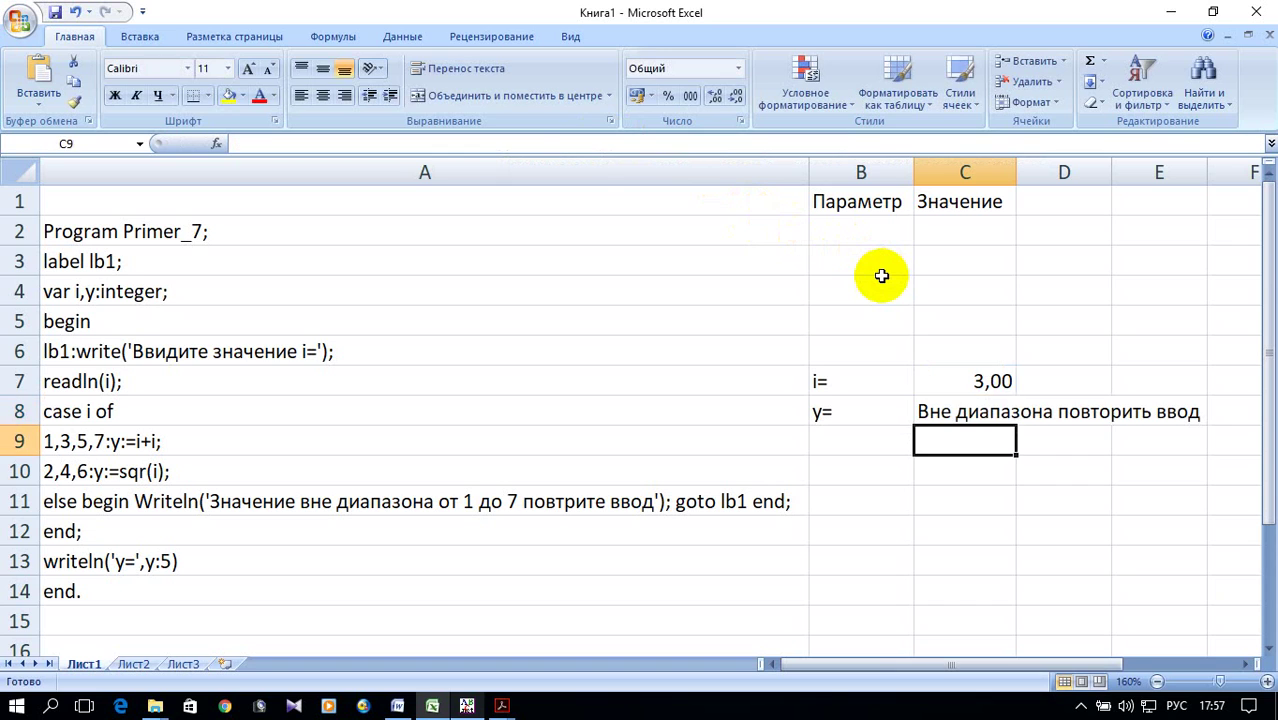
{"action": "left_click", "coordinate": [1000, 381]}
{"action": "double_click", "coordinate": [1000, 381]}
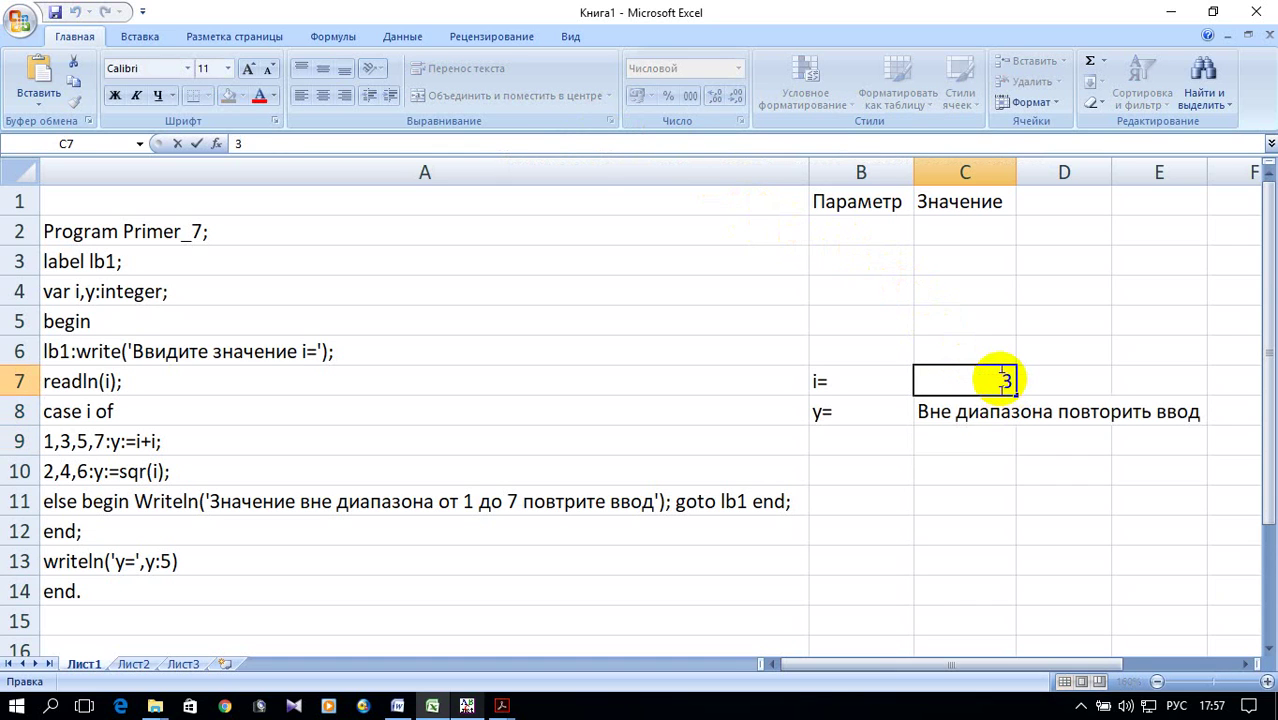
{"action": "left_click", "coordinate": [968, 410]}
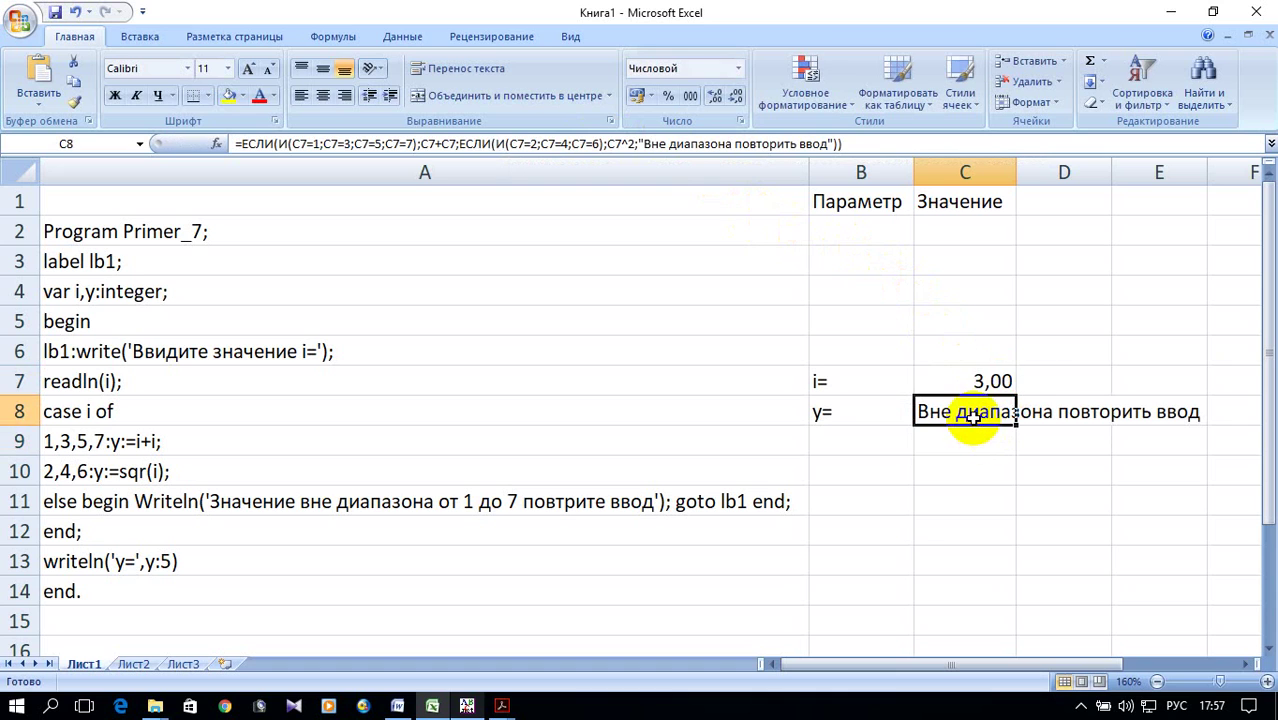
Step: Change both И conditions to ИЛИ so C8 shows 6,00 for i = 3
{"action": "left_click", "coordinate": [289, 144]}
{"action": "type", "text": "л"}
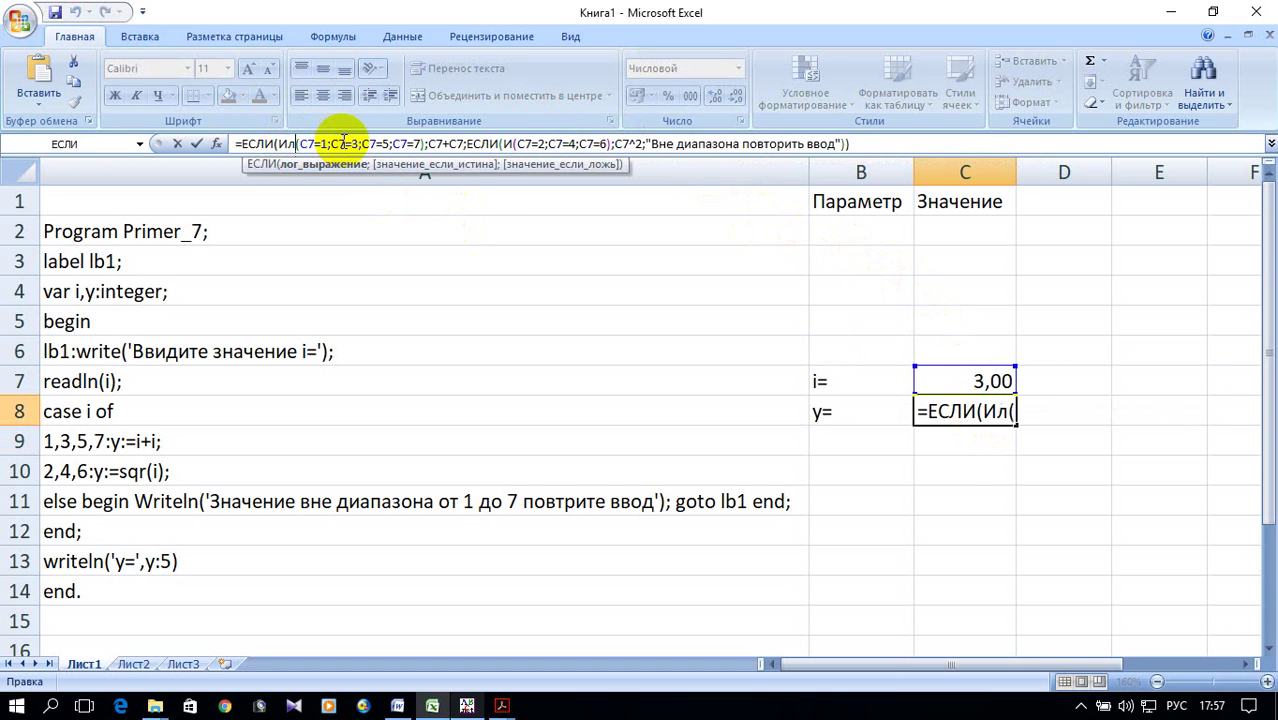
{"action": "type", "text": "и"}
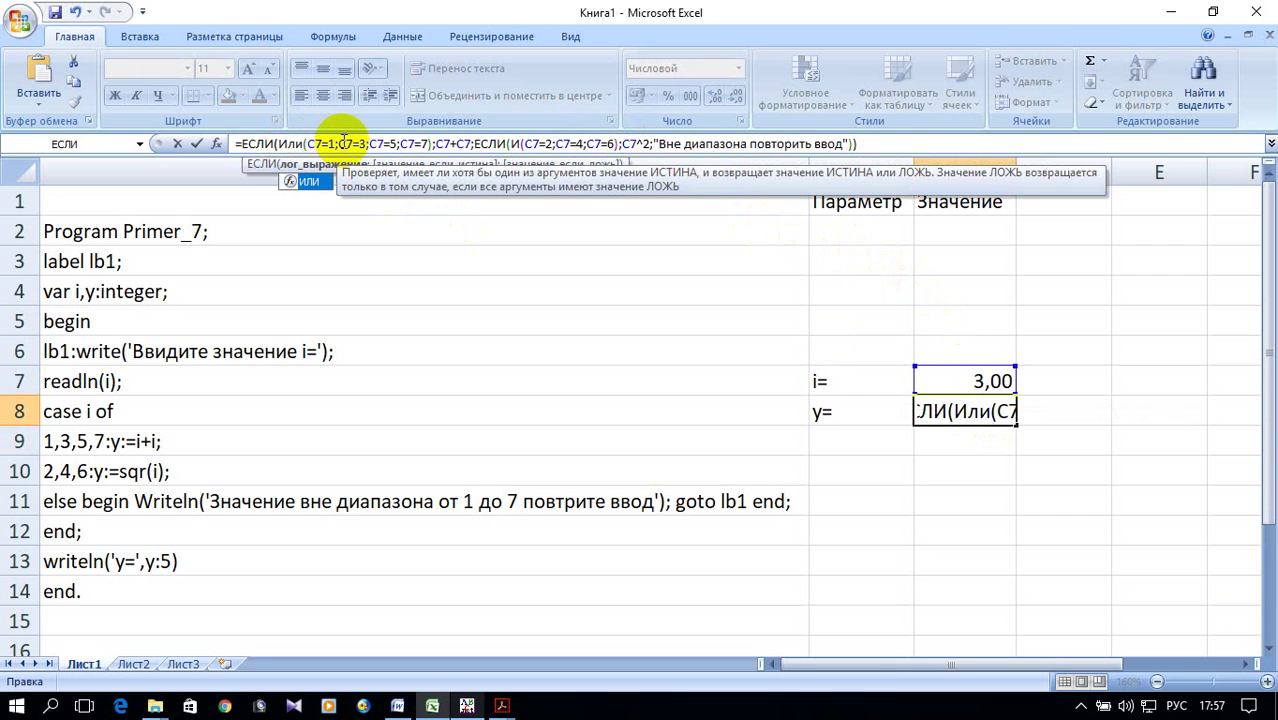
{"action": "left_click", "coordinate": [521, 141]}
{"action": "type", "text": "ли("}
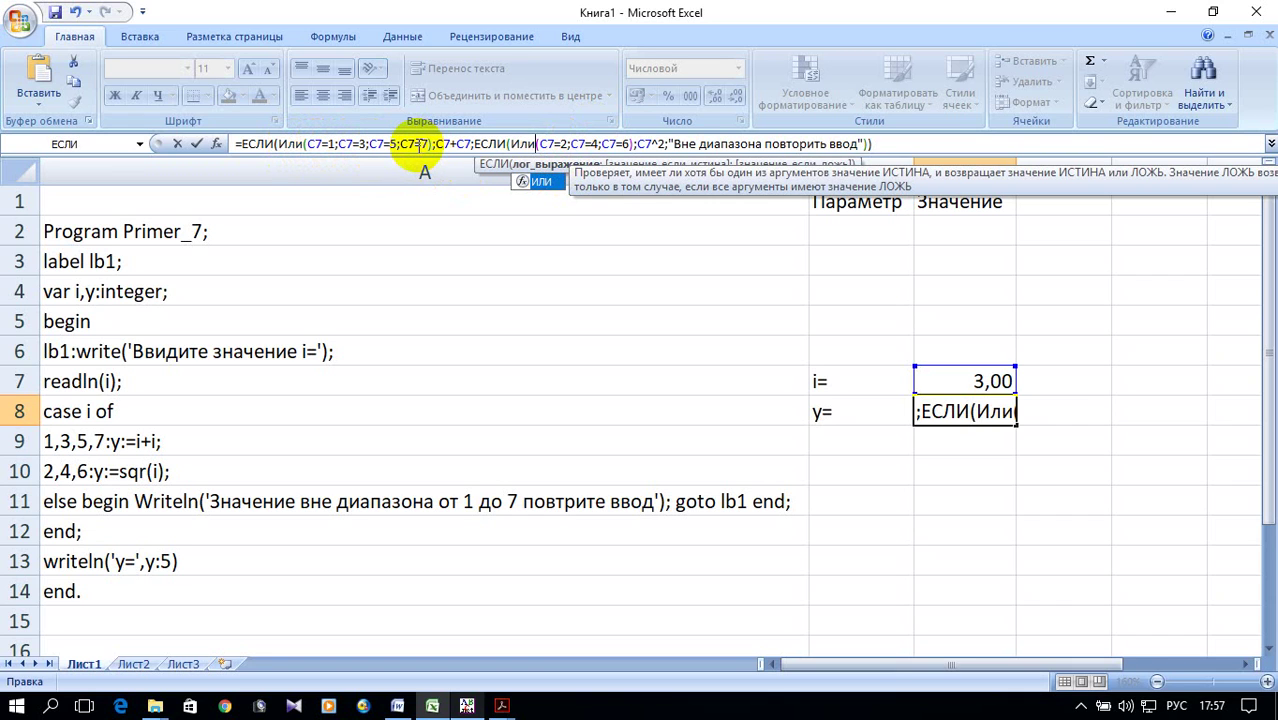
{"action": "key", "text": "Return"}
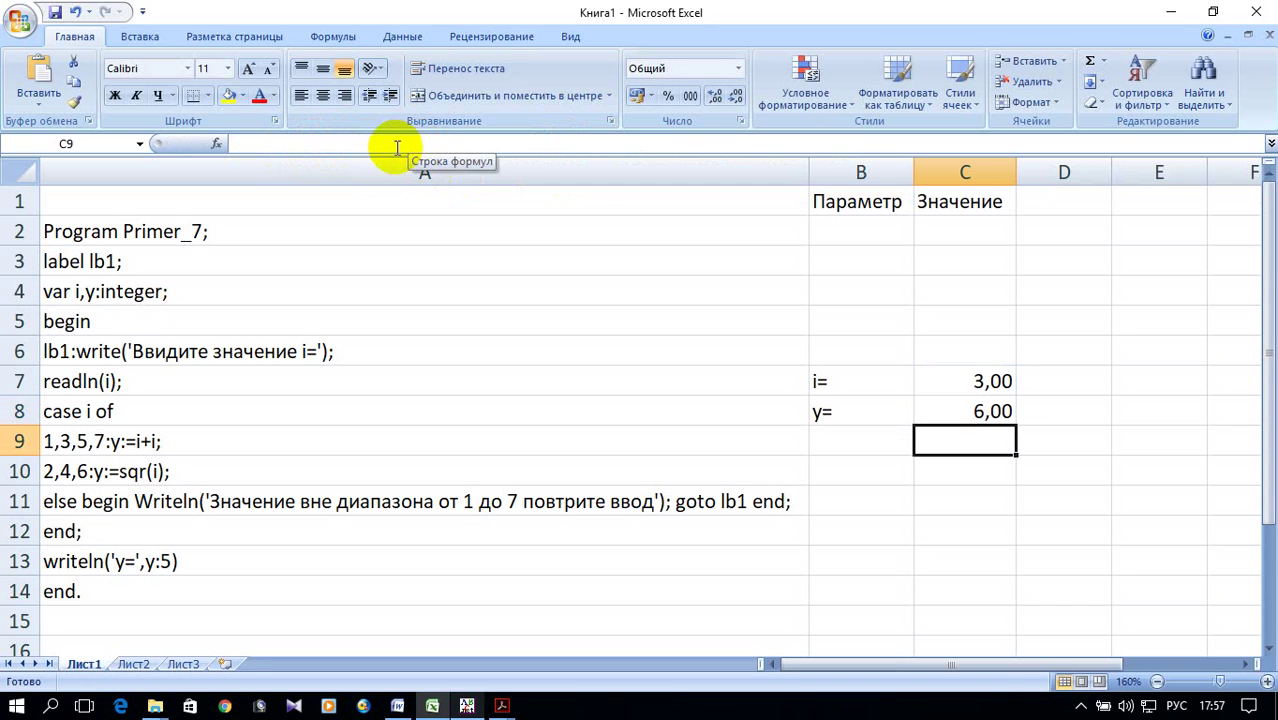
{"action": "left_click", "coordinate": [960, 373]}
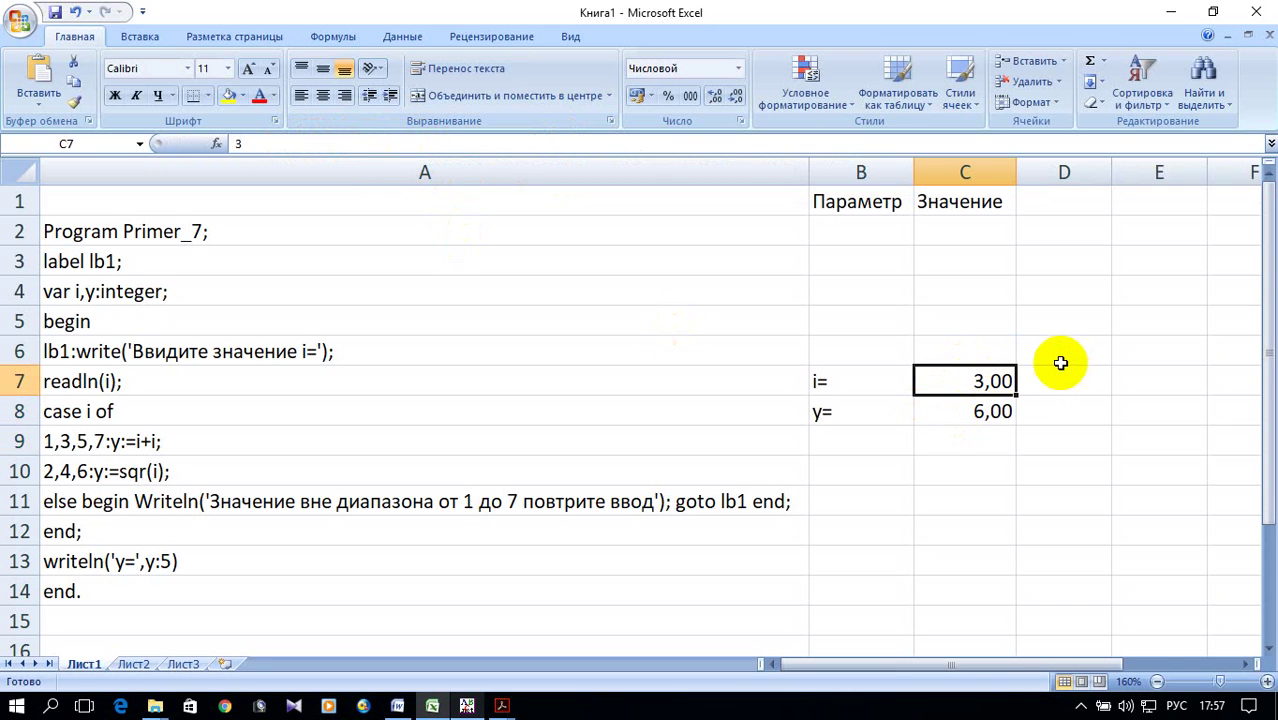
Step: Test i = 8 in C7, then set i to 2 so C8 shows 4,00
{"action": "type", "text": "8"}
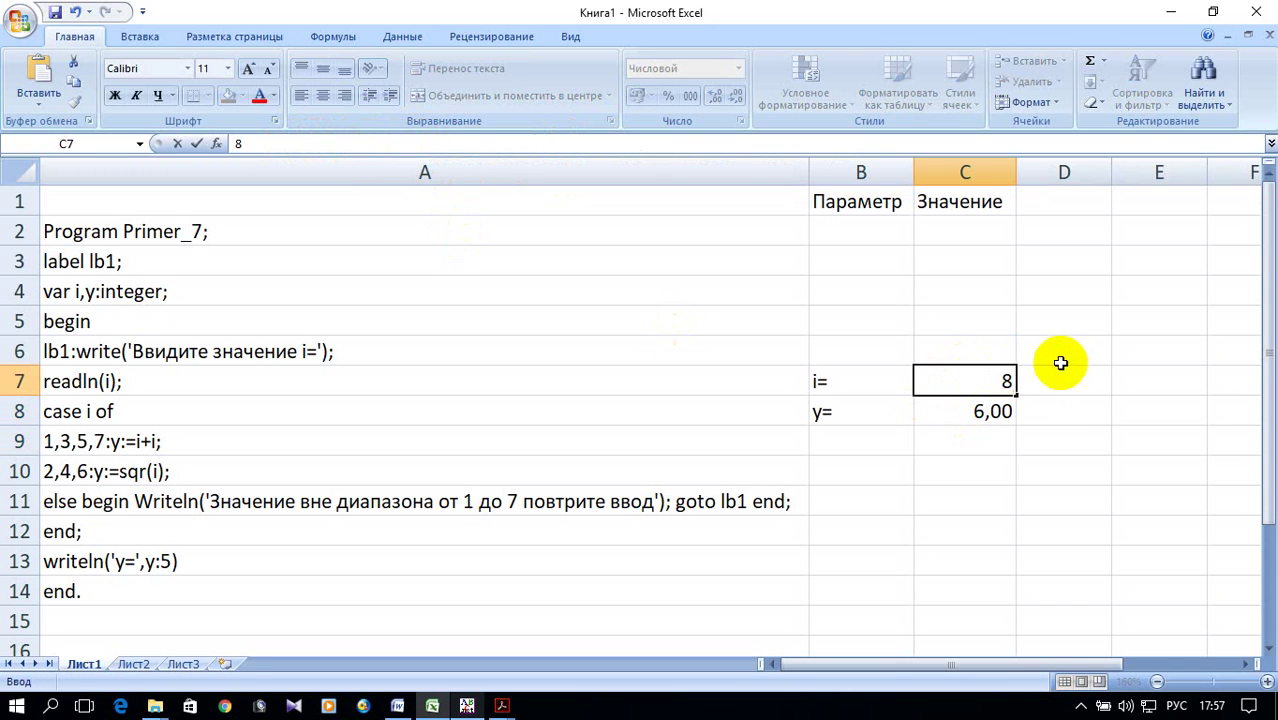
{"action": "key", "text": "Return"}
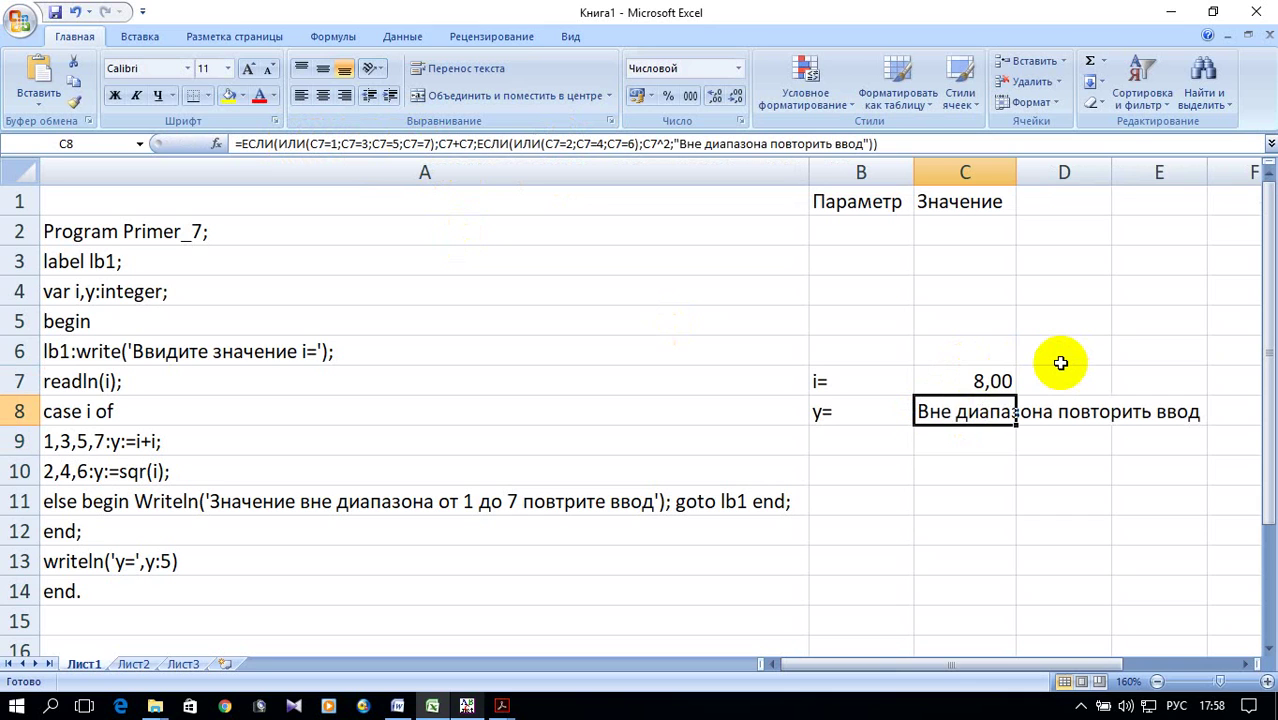
{"action": "left_click", "coordinate": [990, 380]}
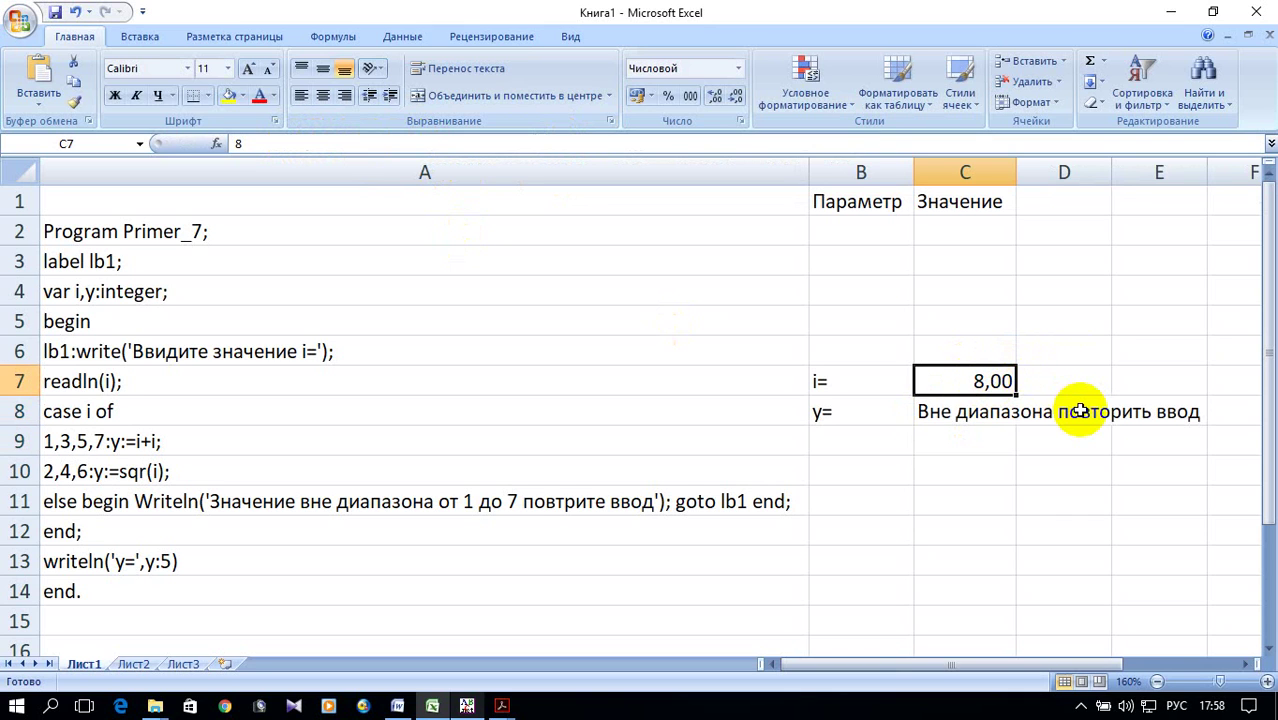
{"action": "type", "text": "2"}
{"action": "key", "text": "Return"}
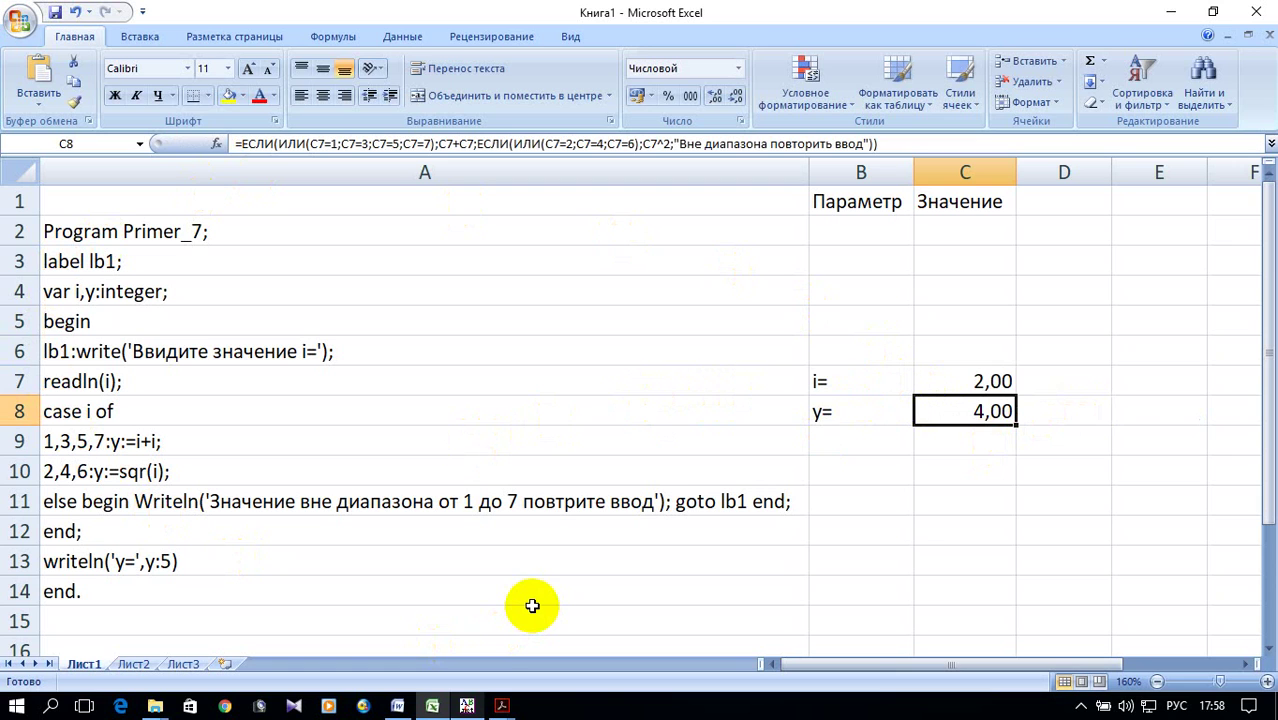
Step: Copy the task text from Example_7.pdf in Acrobat Reader
{"action": "left_click", "coordinate": [399, 706]}
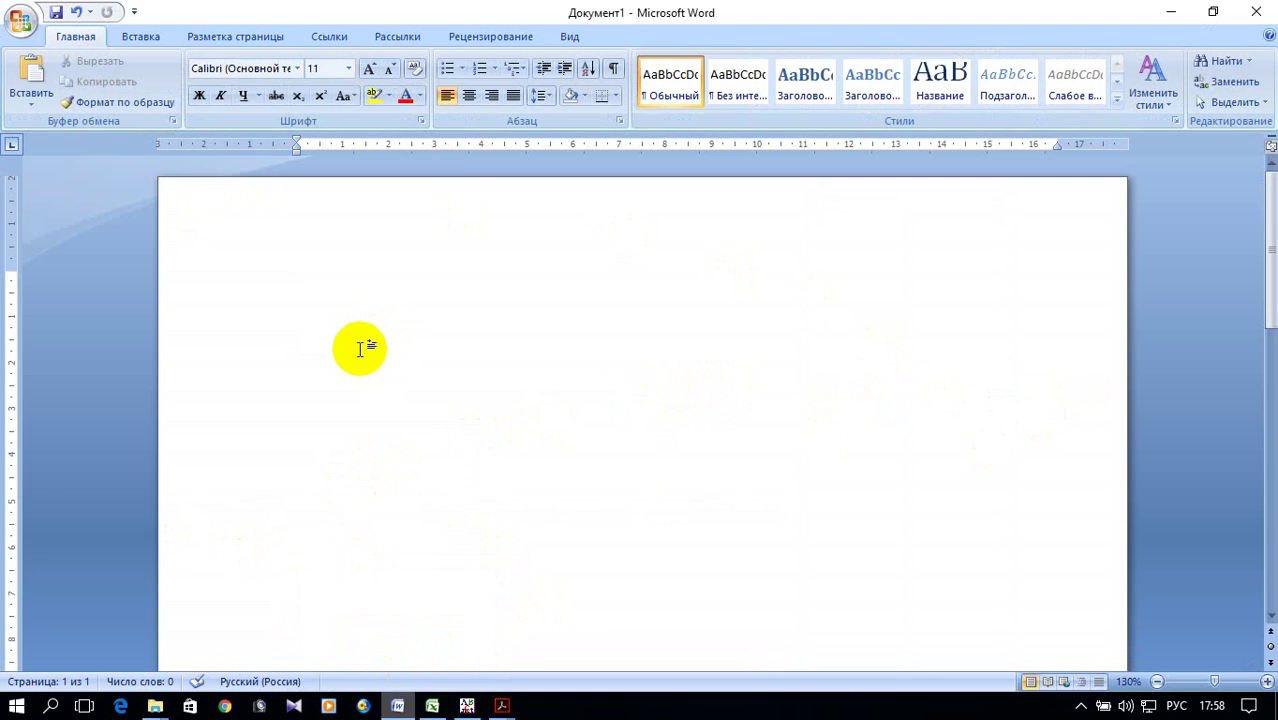
{"action": "left_click", "coordinate": [502, 706]}
{"action": "left_click", "coordinate": [550, 653]}
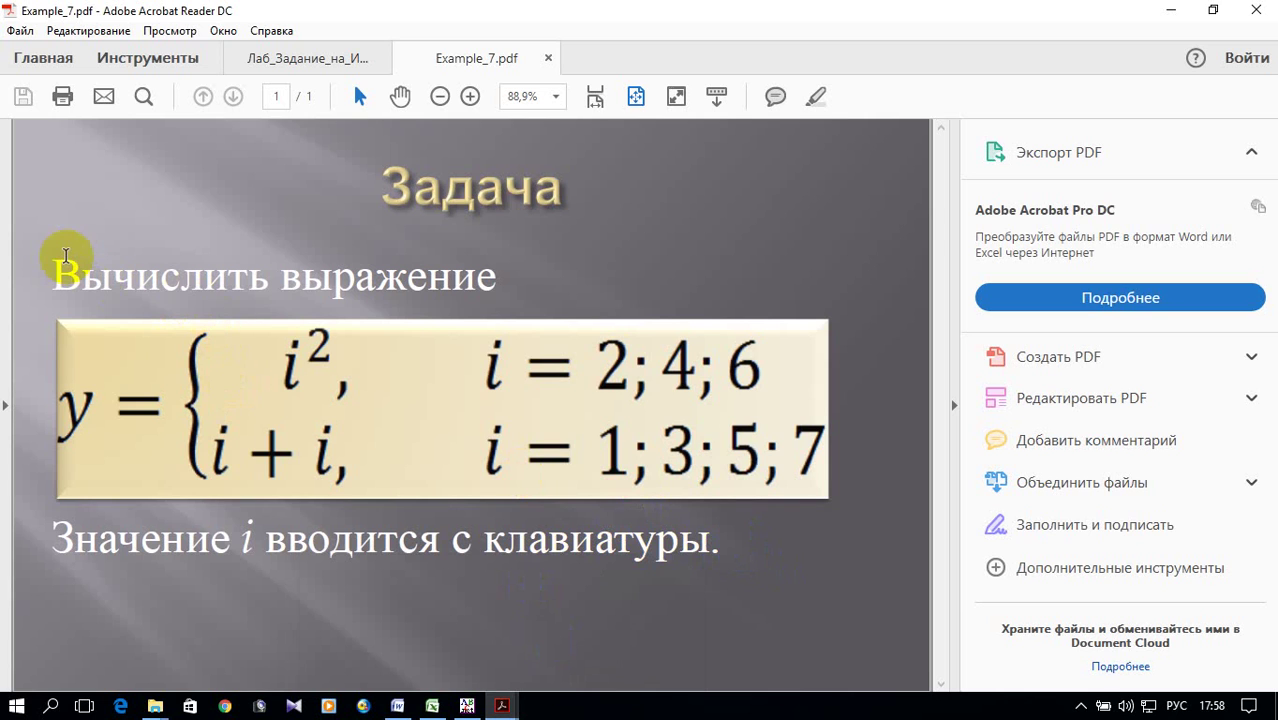
{"action": "left_click_drag", "start_coordinate": [62, 268], "coordinate": [776, 554]}
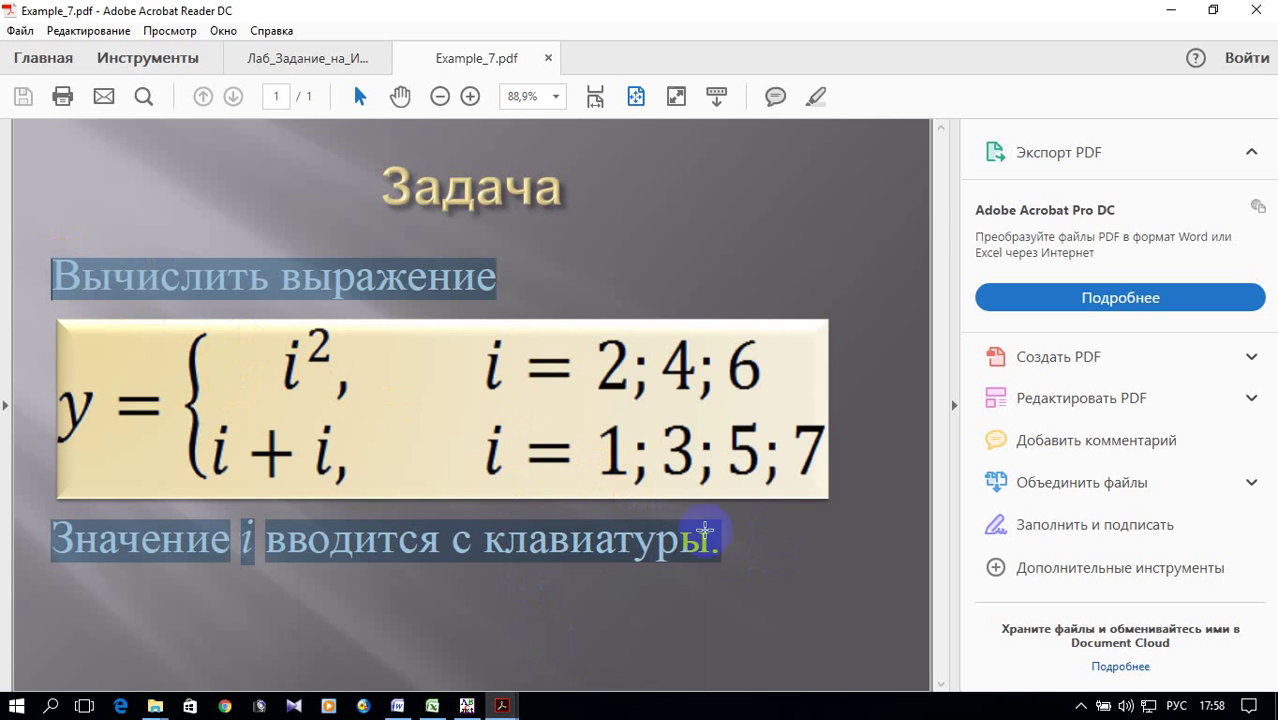
{"action": "right_click", "coordinate": [340, 290]}
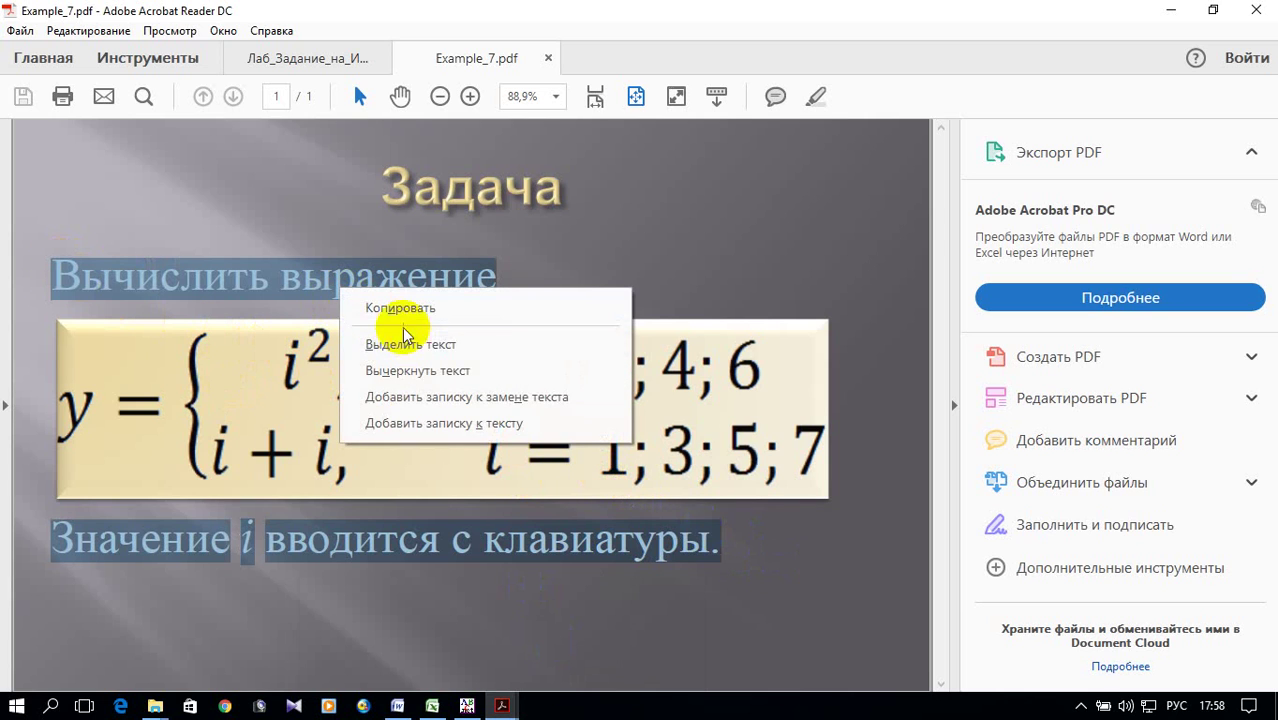
{"action": "left_click", "coordinate": [360, 306]}
Step: Paste the task text 'Вычислить выражение. Значение i вводится с клавиатуры.' into Word's Документ1
{"action": "left_click", "coordinate": [397, 706]}
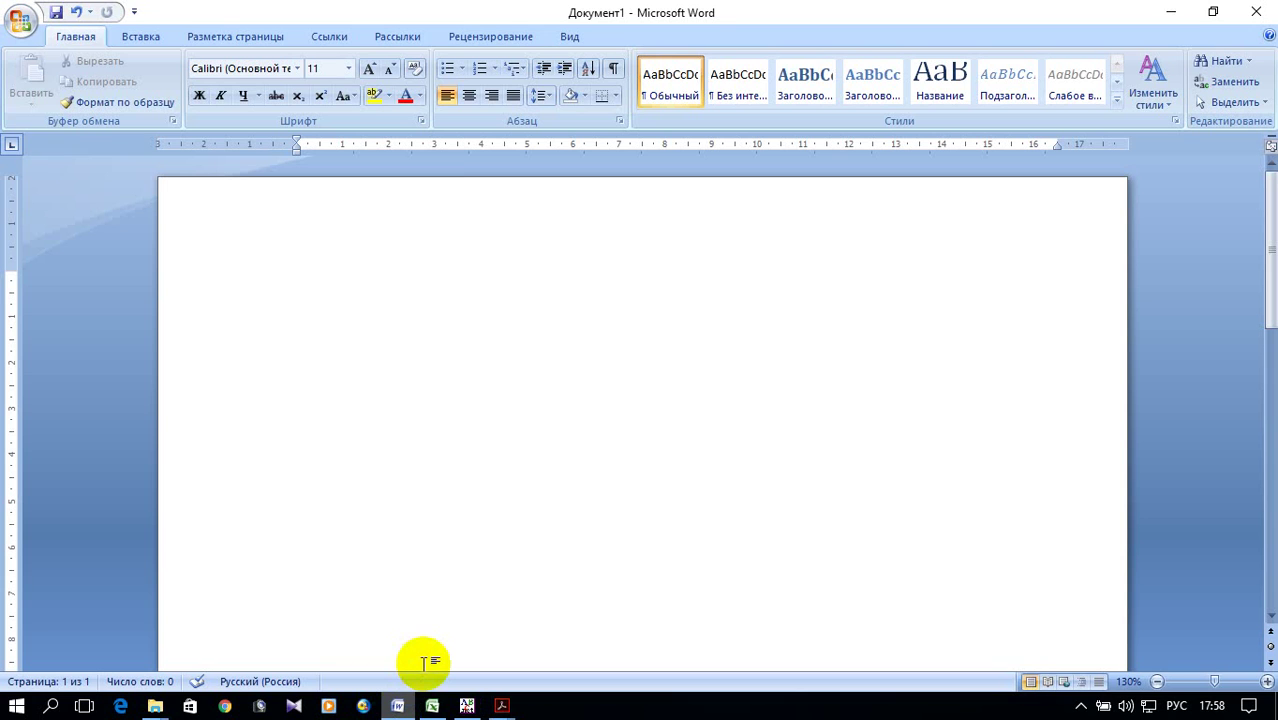
{"action": "left_click", "coordinate": [505, 703]}
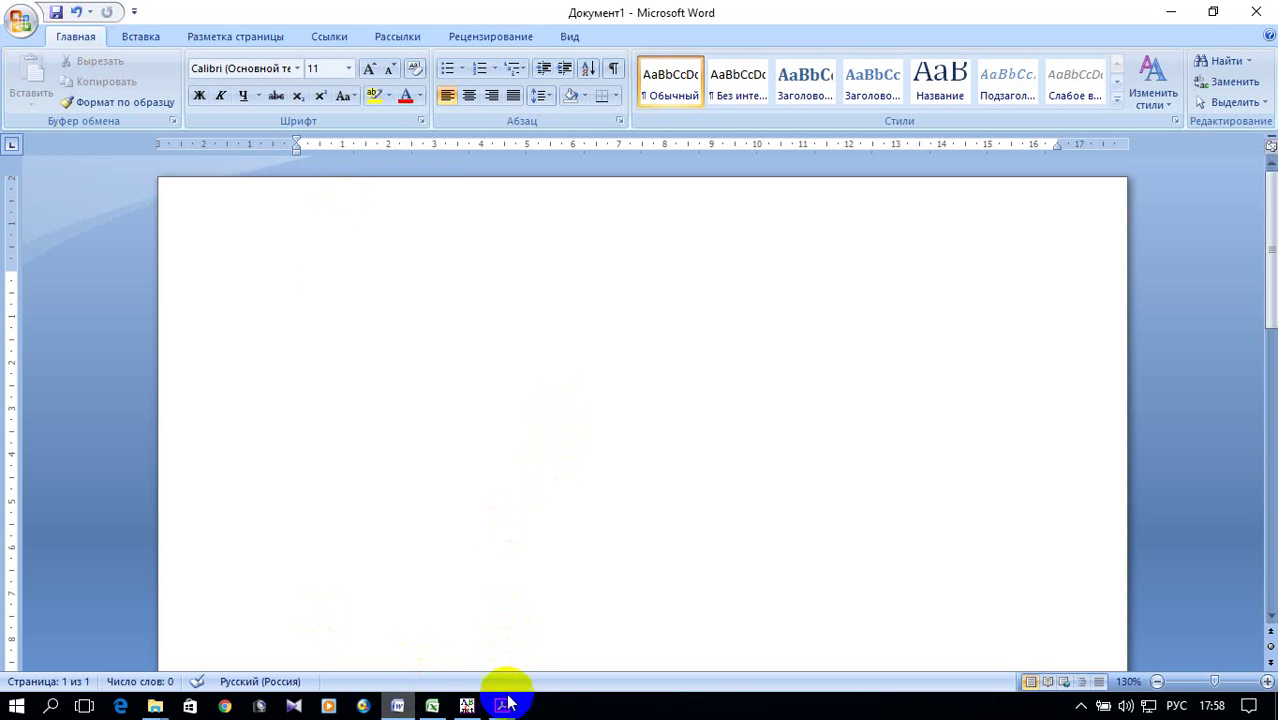
{"action": "left_click", "coordinate": [542, 656]}
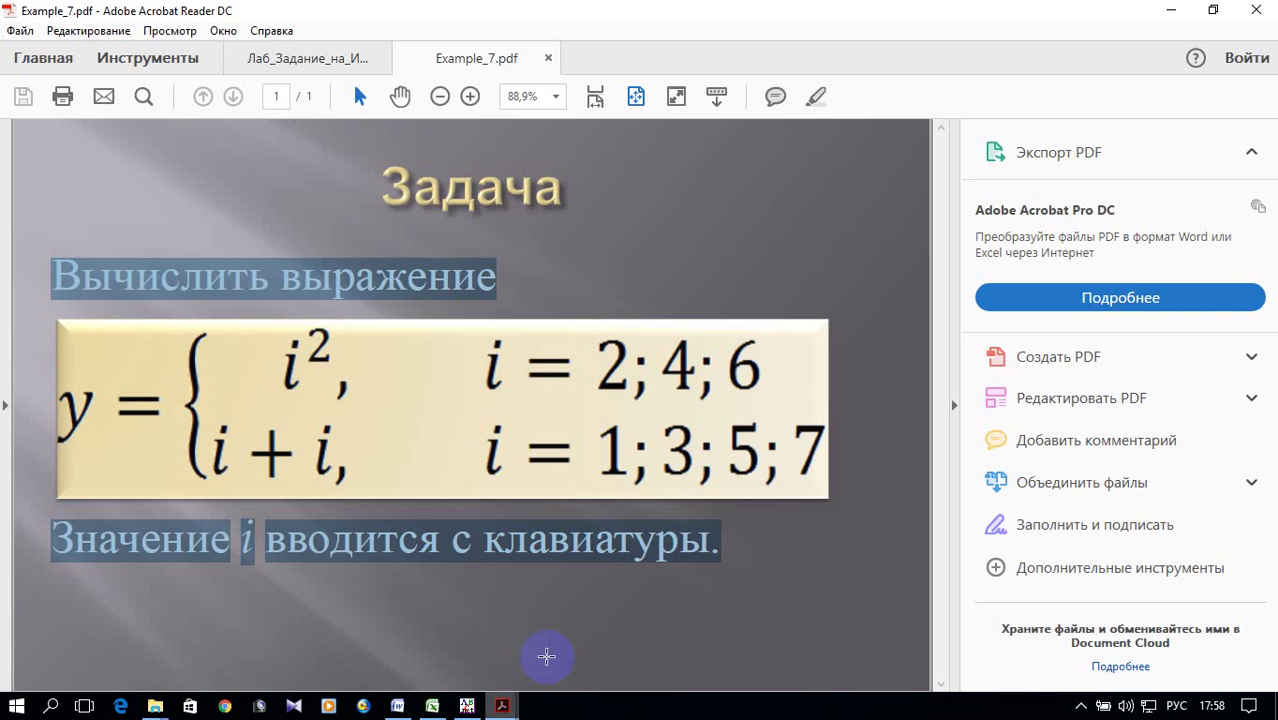
{"action": "right_click", "coordinate": [430, 300]}
{"action": "left_click", "coordinate": [445, 305]}
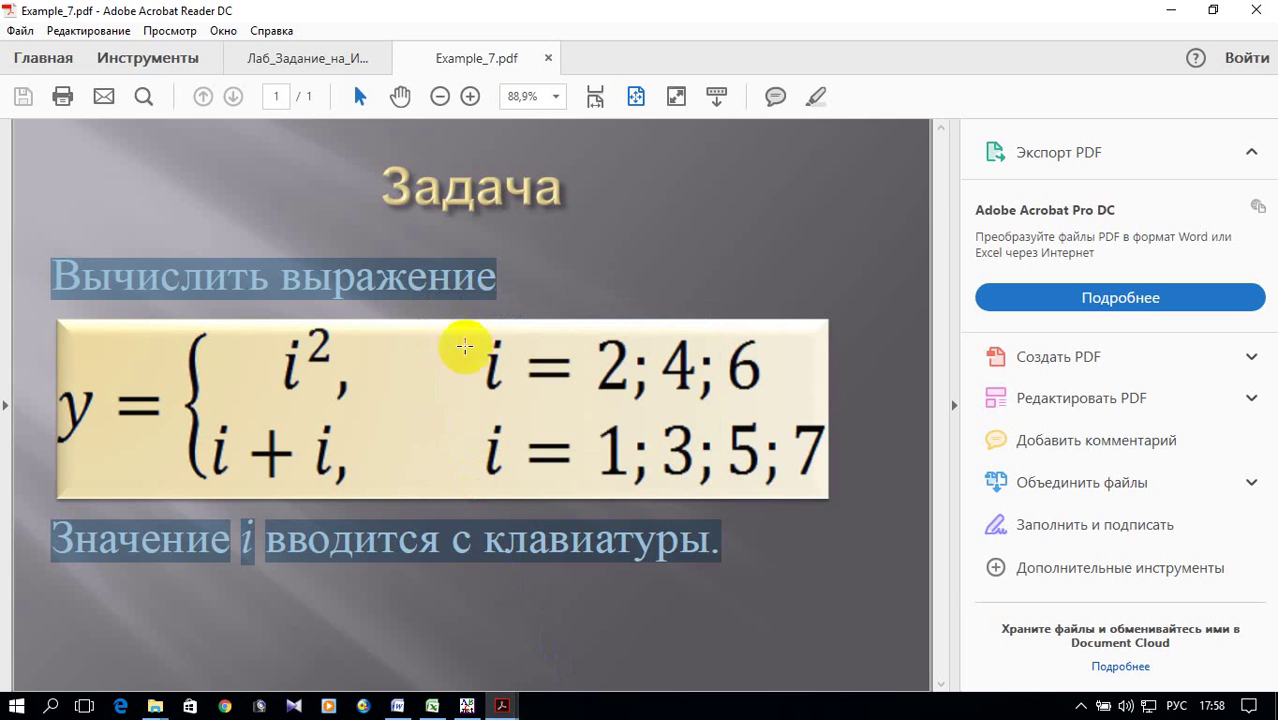
{"action": "left_click", "coordinate": [396, 706]}
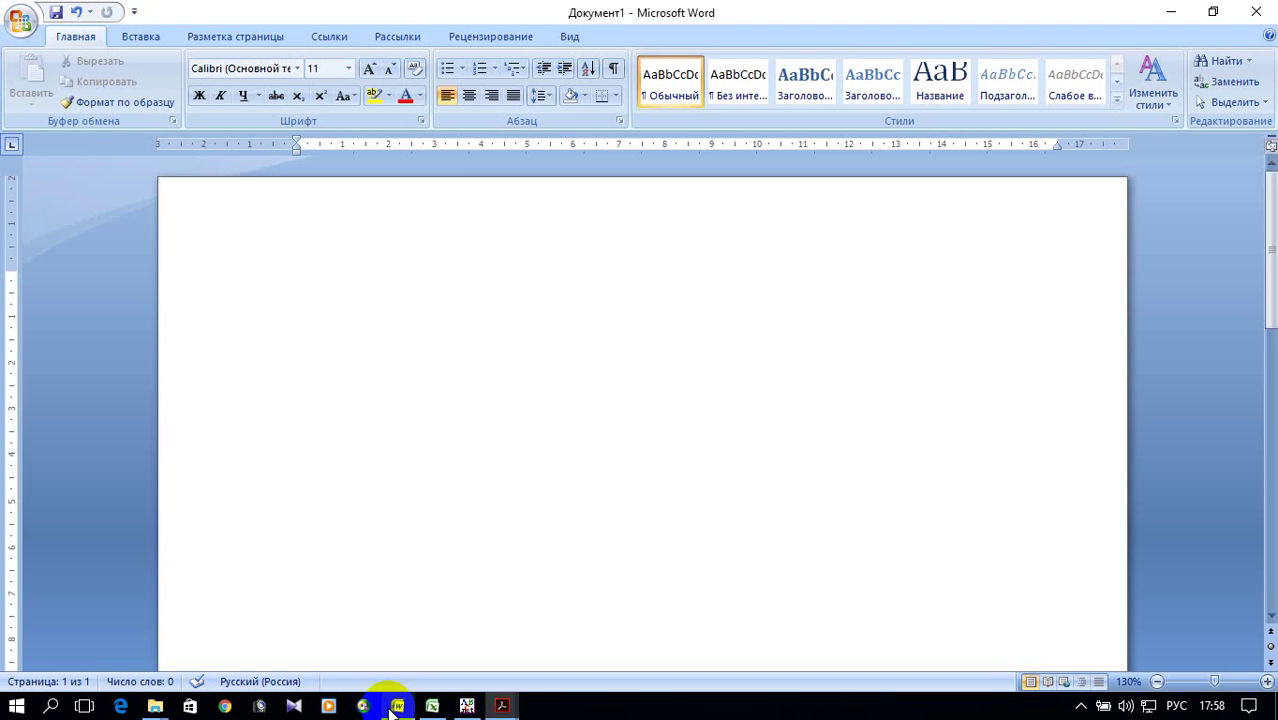
{"action": "left_click", "coordinate": [31, 80]}
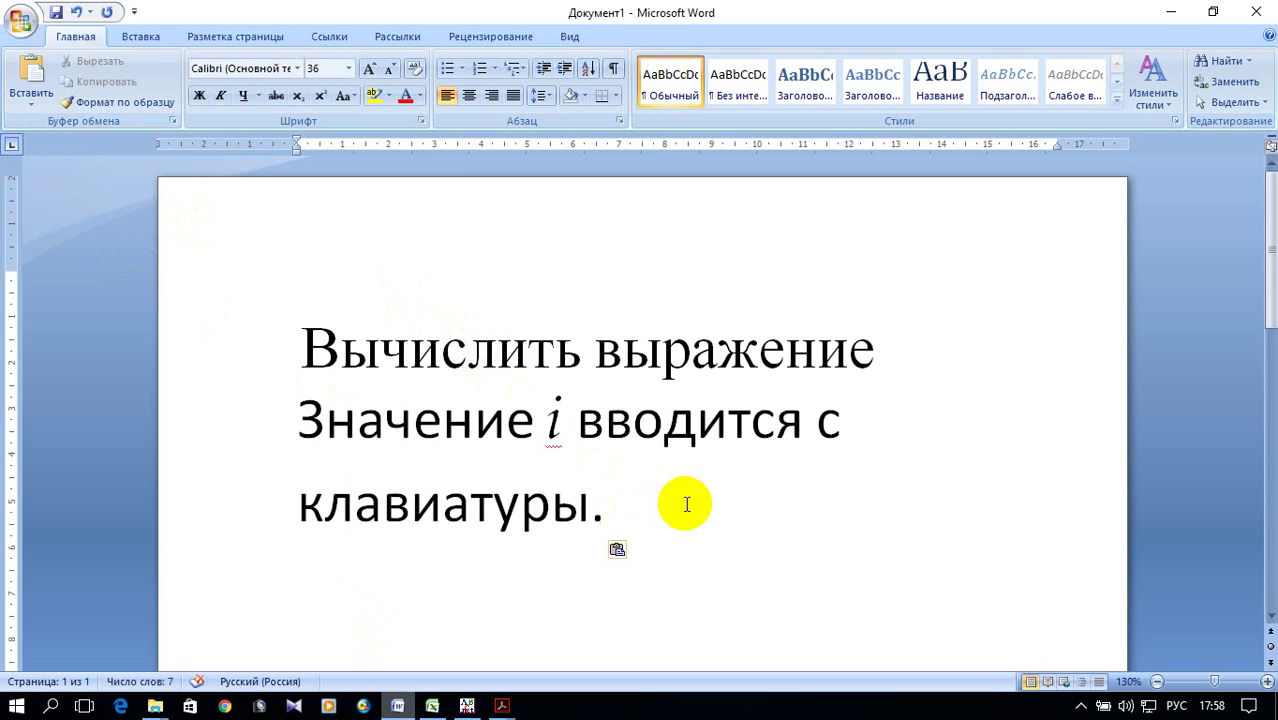
Step: Format the pasted task text as Times New Roman, 14 pt
{"action": "left_click_drag", "start_coordinate": [655, 505], "coordinate": [328, 345]}
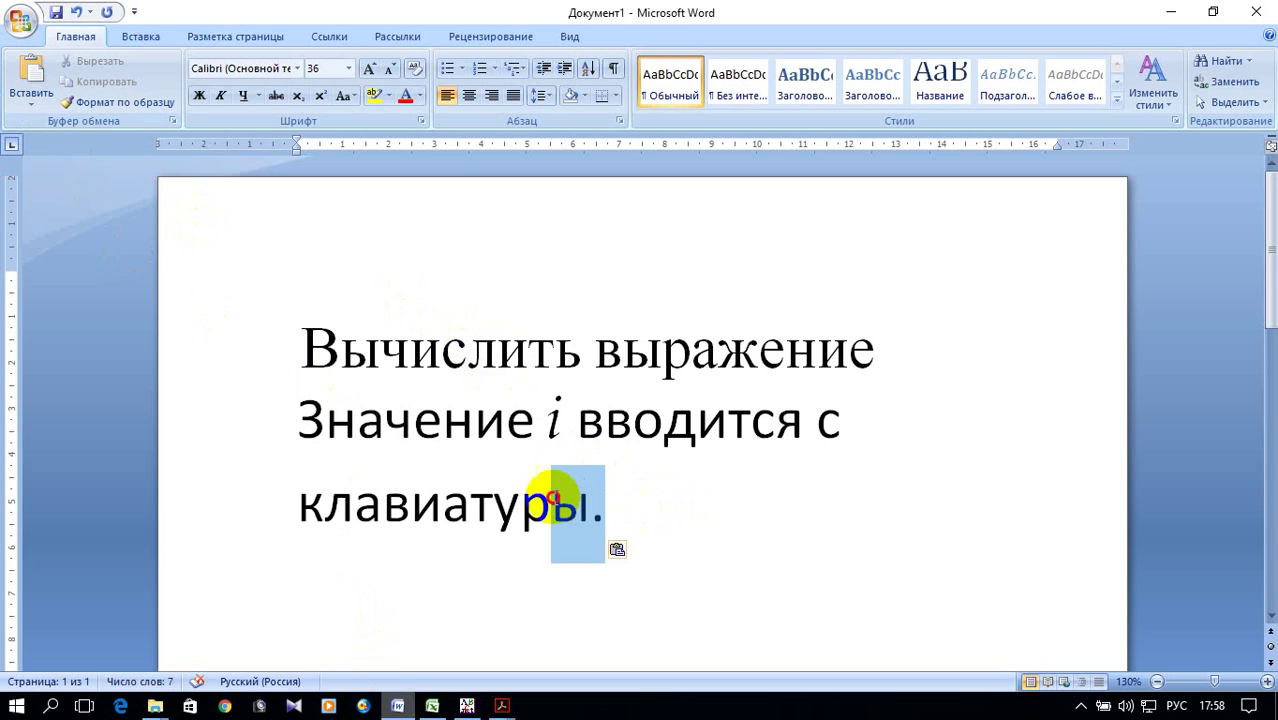
{"action": "left_click", "coordinate": [296, 70]}
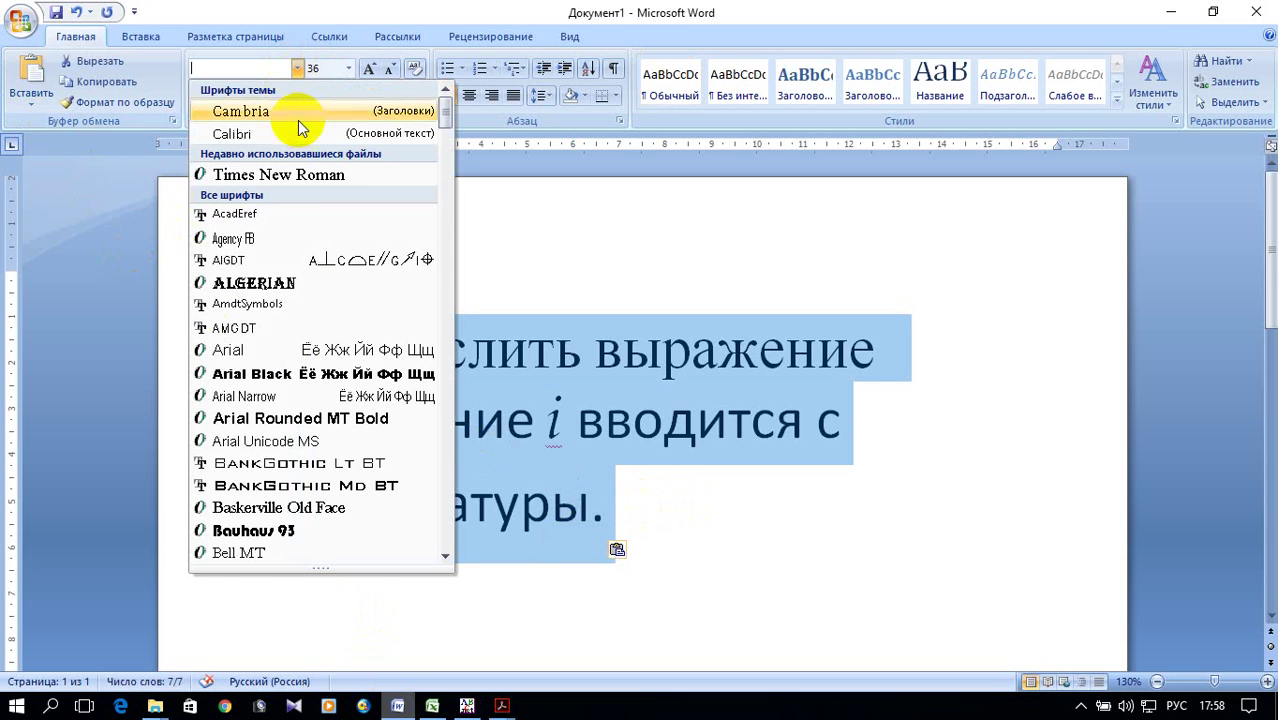
{"action": "left_click", "coordinate": [297, 176]}
{"action": "left_click", "coordinate": [349, 68]}
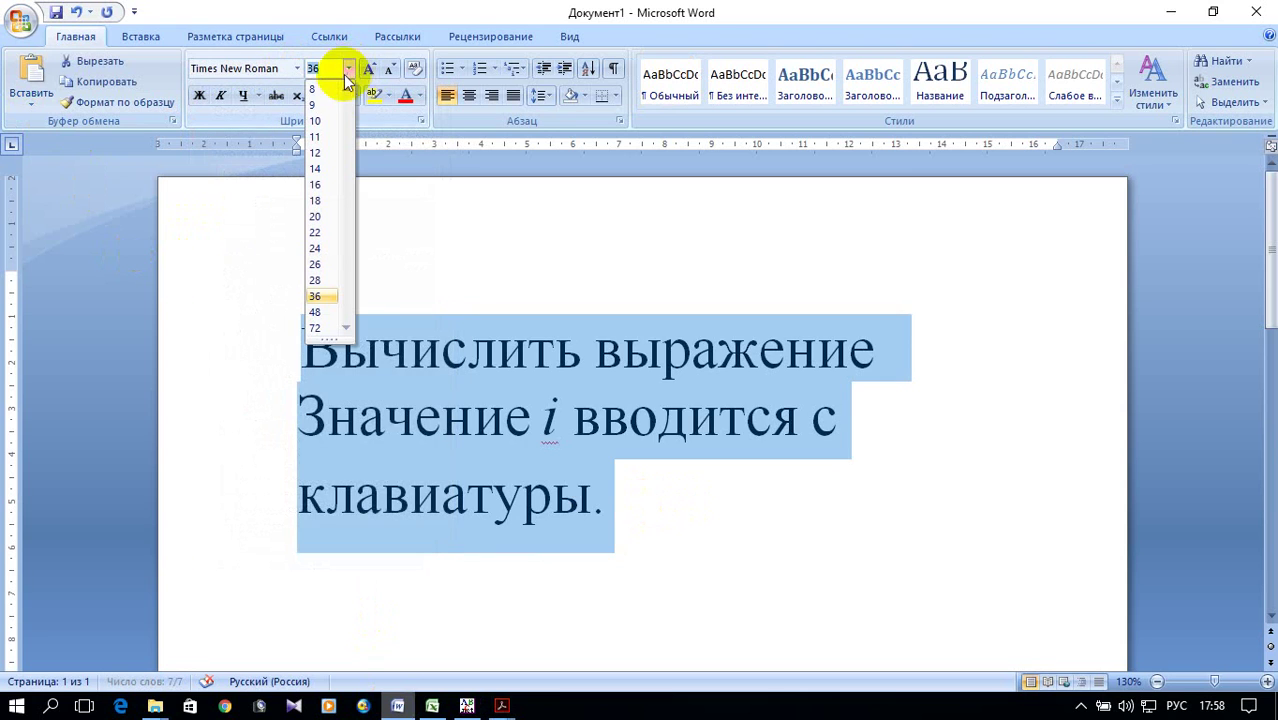
{"action": "left_click", "coordinate": [328, 165]}
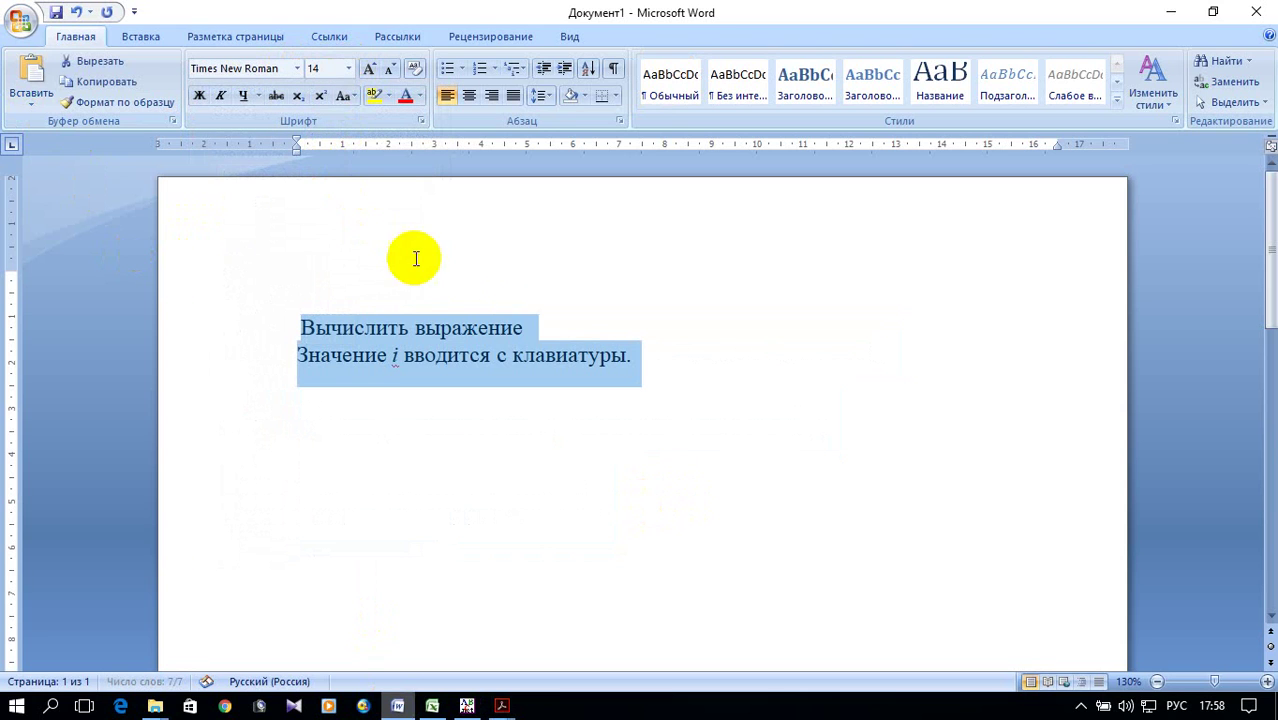
Step: Add a blank line after 'Вычислить выражение' for the equation
{"action": "left_click", "coordinate": [523, 329]}
{"action": "key", "text": "Return"}
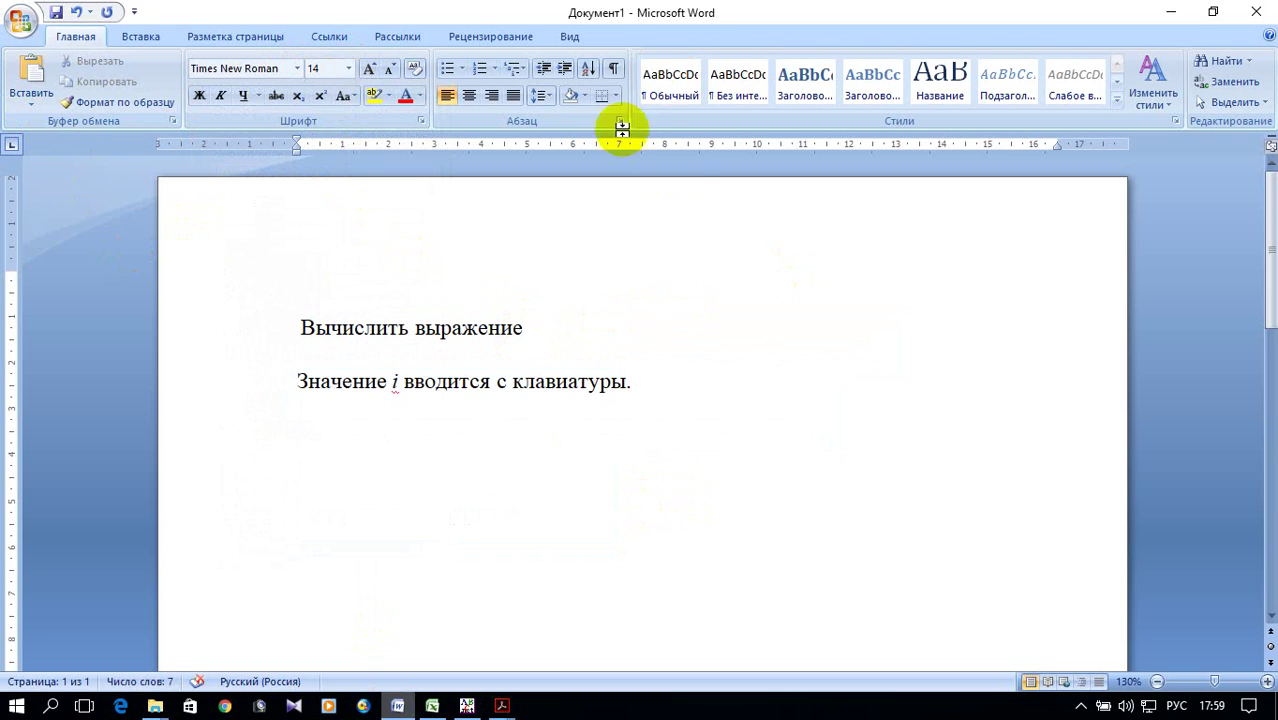
{"action": "left_click", "coordinate": [128, 38]}
{"action": "left_click", "coordinate": [1205, 100]}
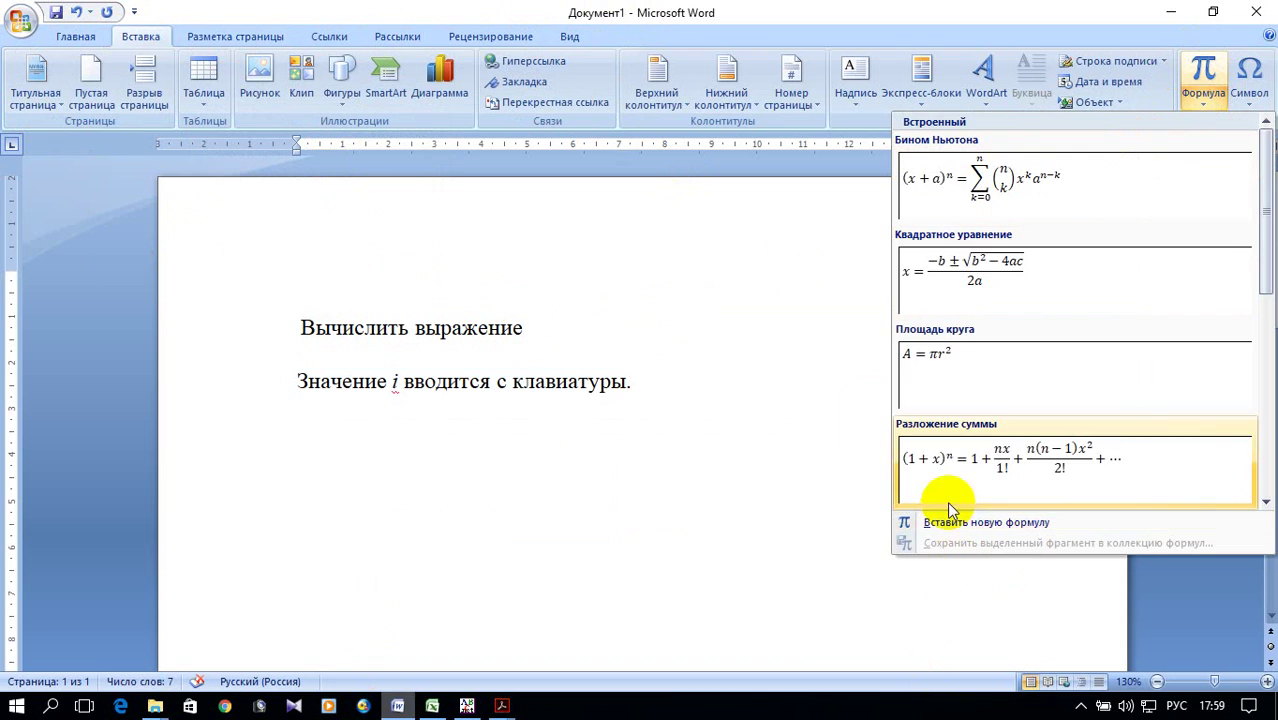
Step: Insert an equation 'y =' followed by a two-case curly brace
{"action": "left_click", "coordinate": [948, 522]}
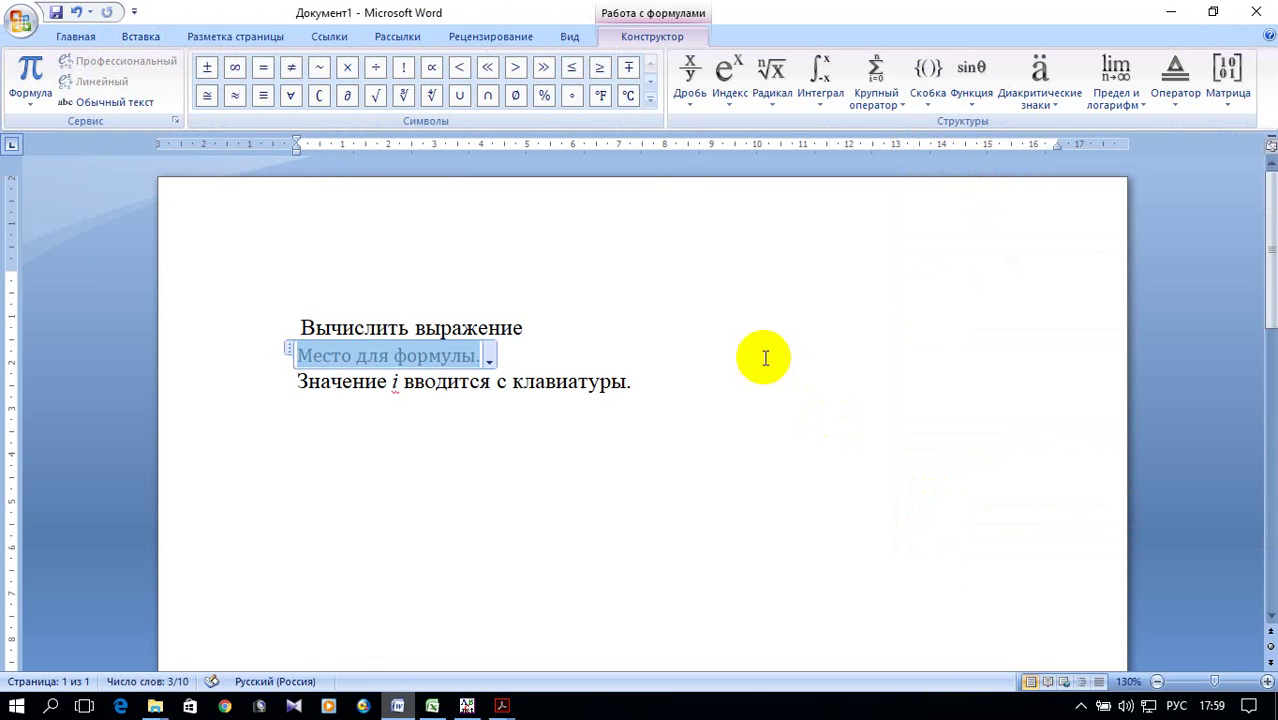
{"action": "type", "text": "н"}
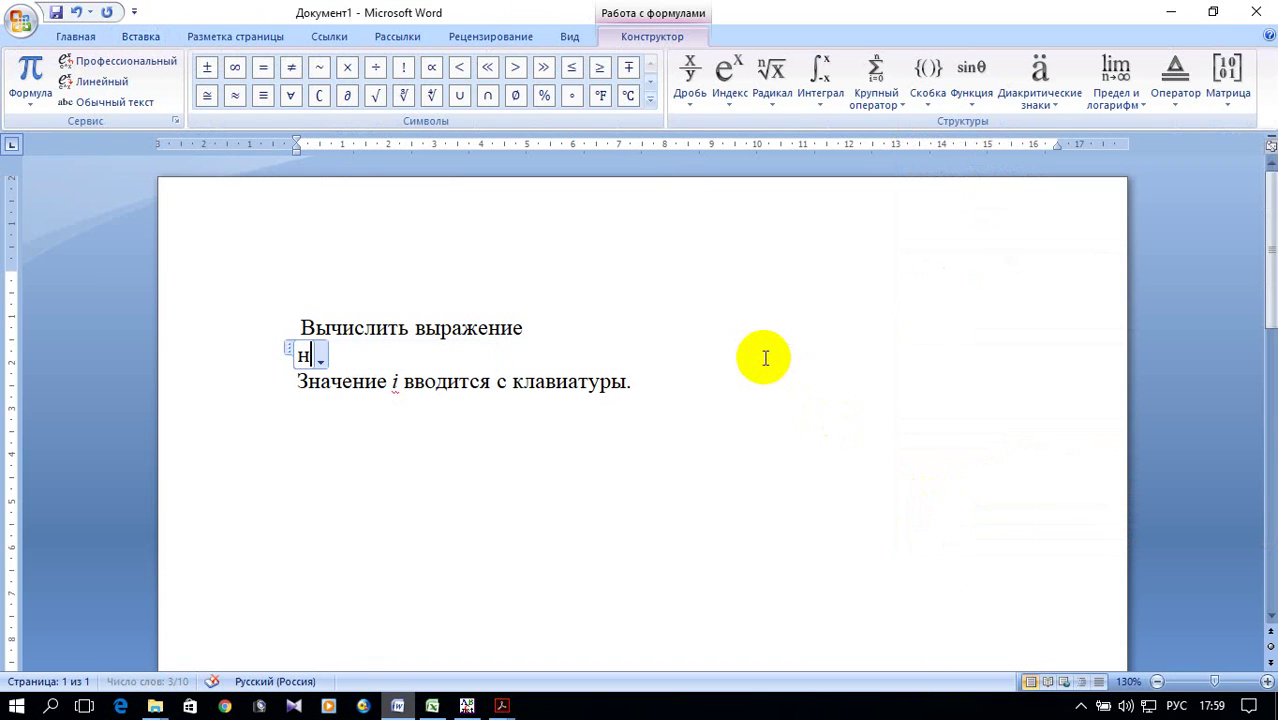
{"action": "key", "text": "BackSpace"}
{"action": "key", "text": "alt+shift"}
{"action": "type", "text": "y "}
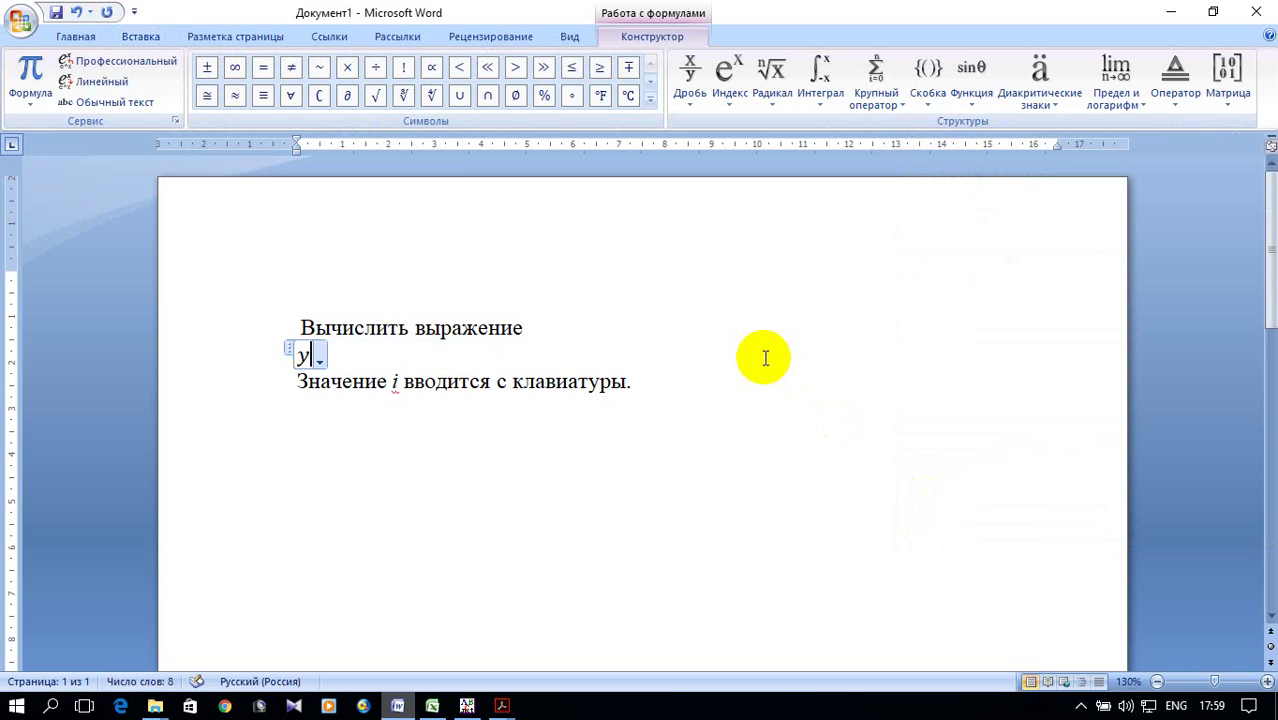
{"action": "type", "text": "="}
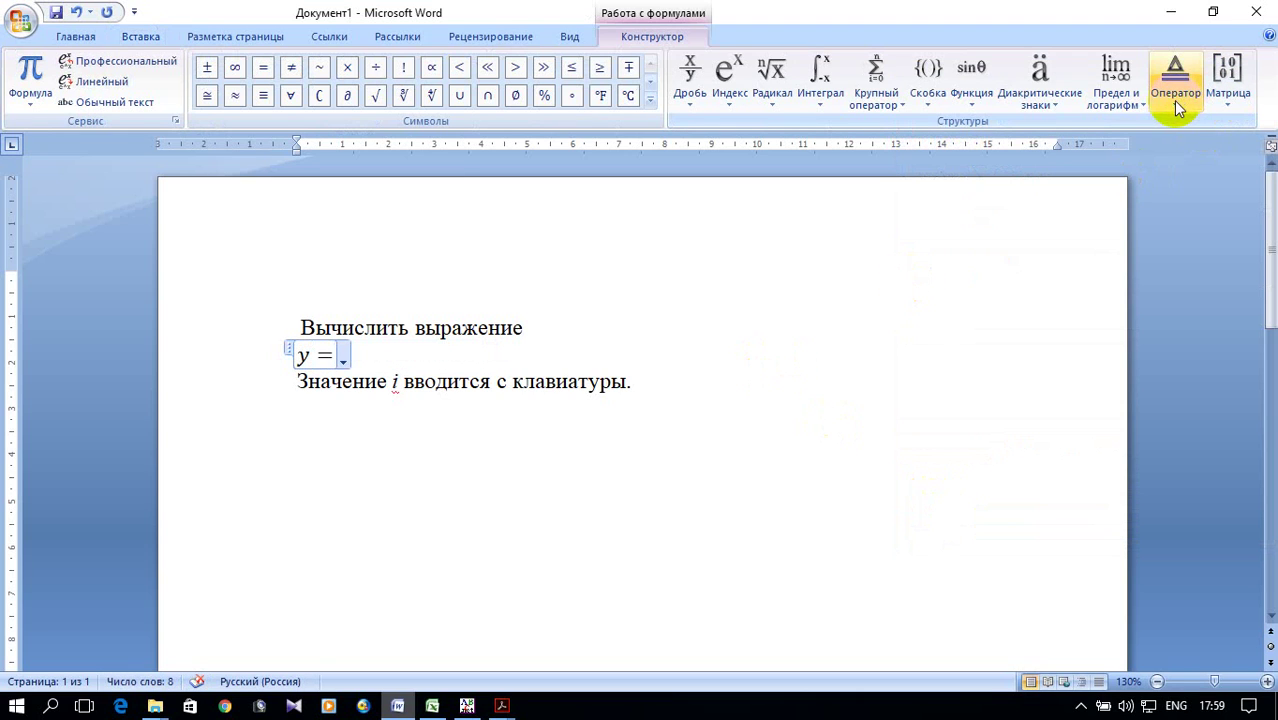
{"action": "left_click", "coordinate": [940, 90]}
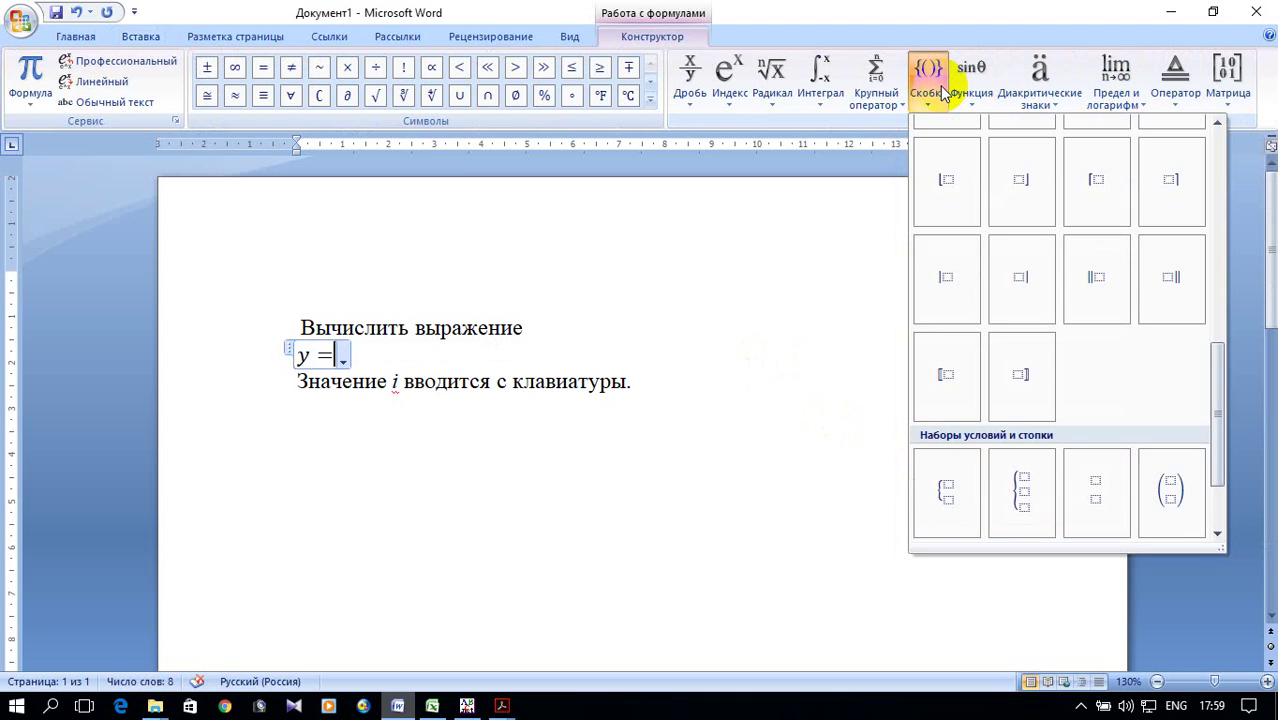
{"action": "left_click", "coordinate": [944, 486]}
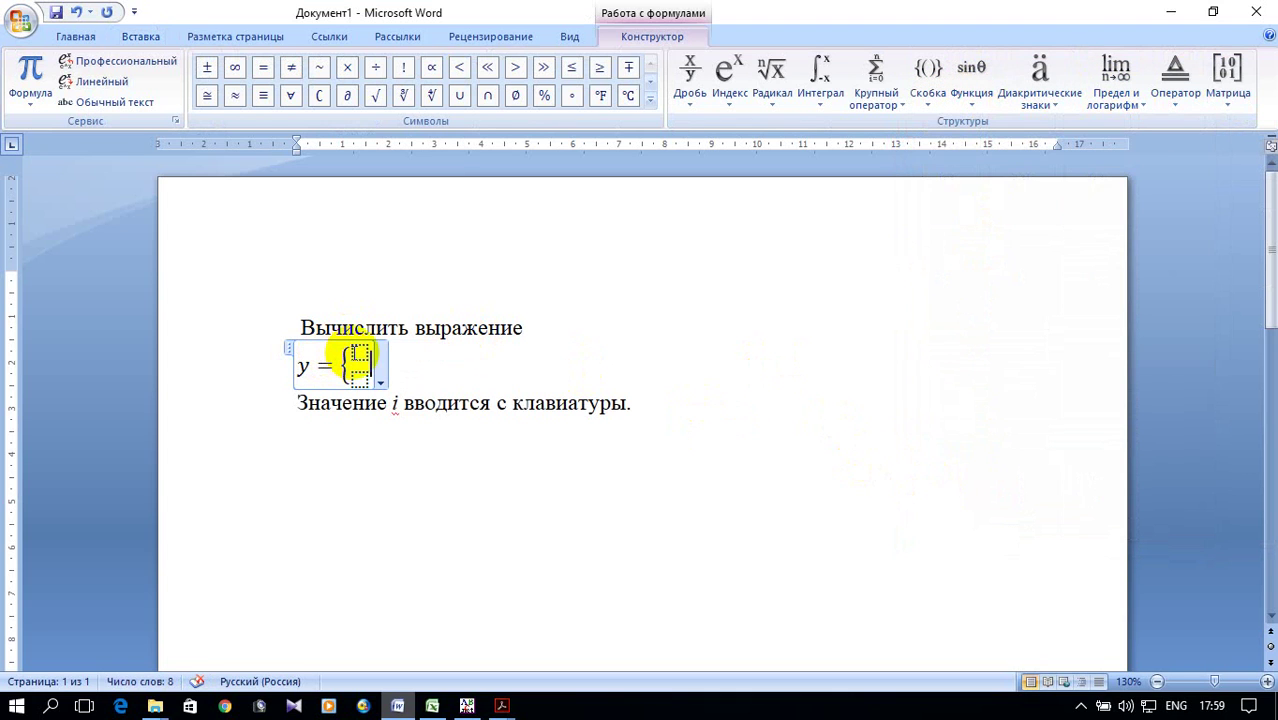
Step: Fill the brace cases with i² on top and i + i below
{"action": "left_click", "coordinate": [358, 353]}
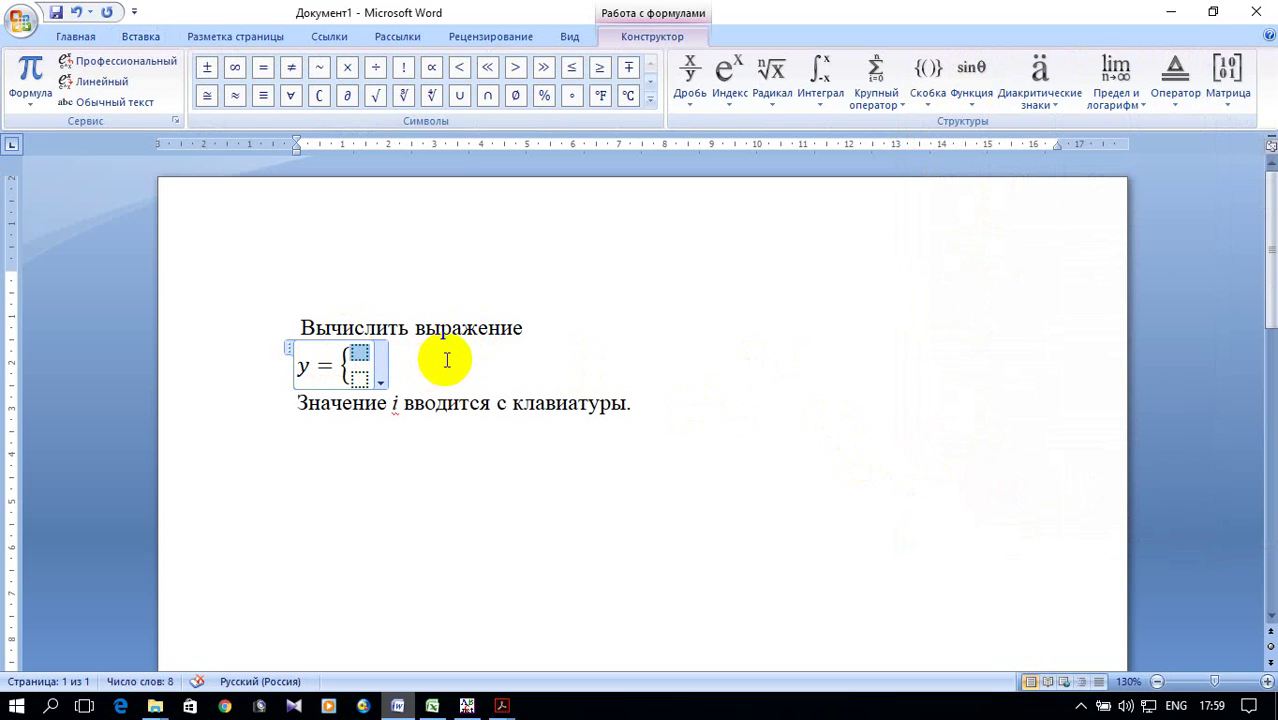
{"action": "left_click", "coordinate": [729, 78]}
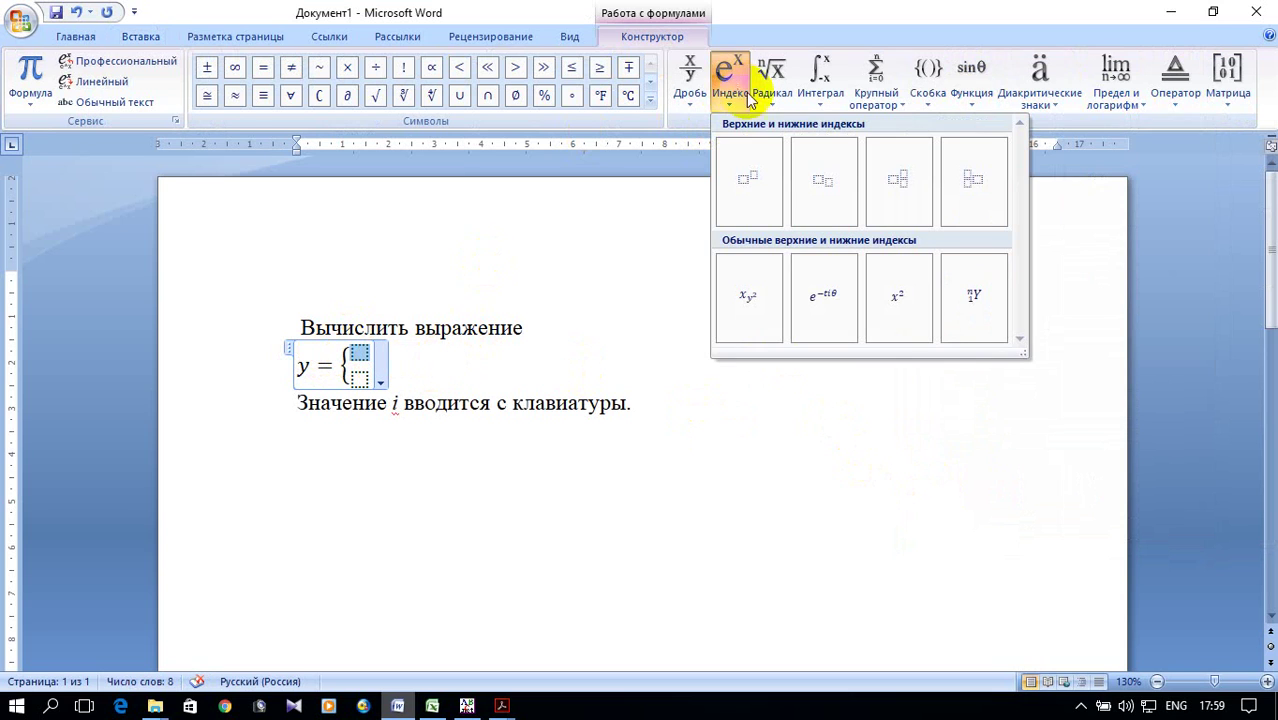
{"action": "left_click", "coordinate": [749, 165]}
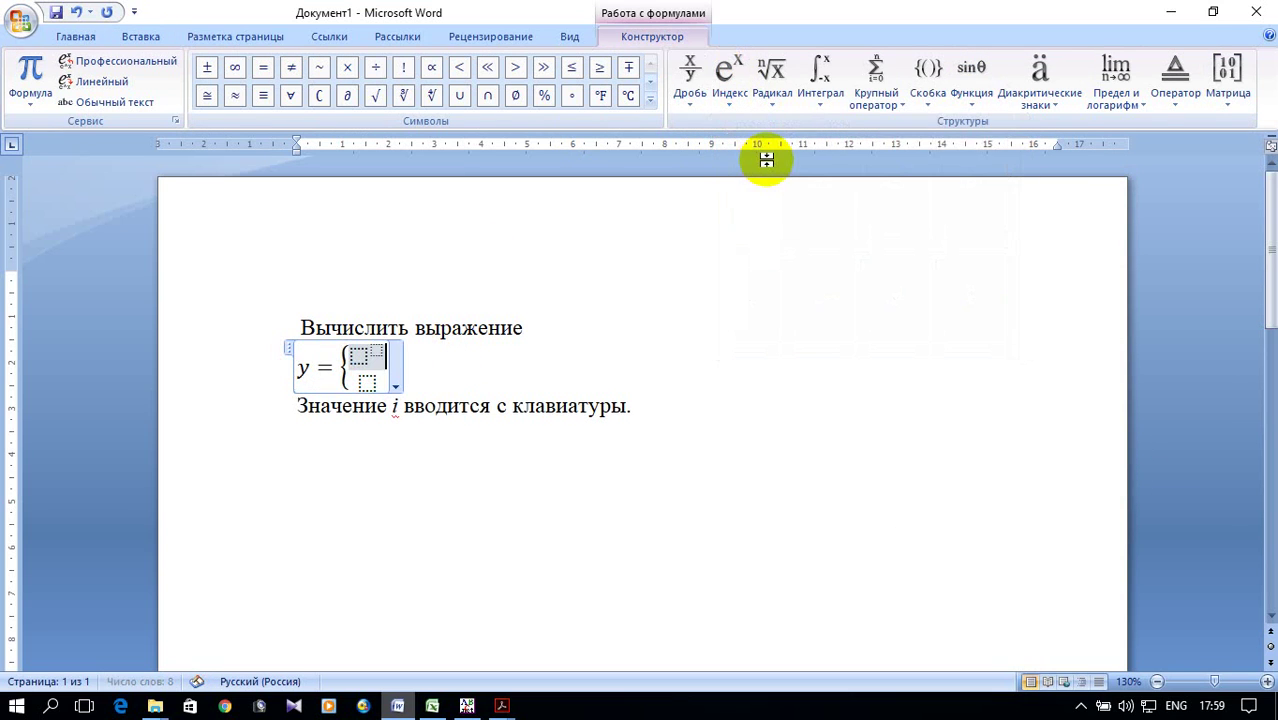
{"action": "left_click", "coordinate": [375, 348]}
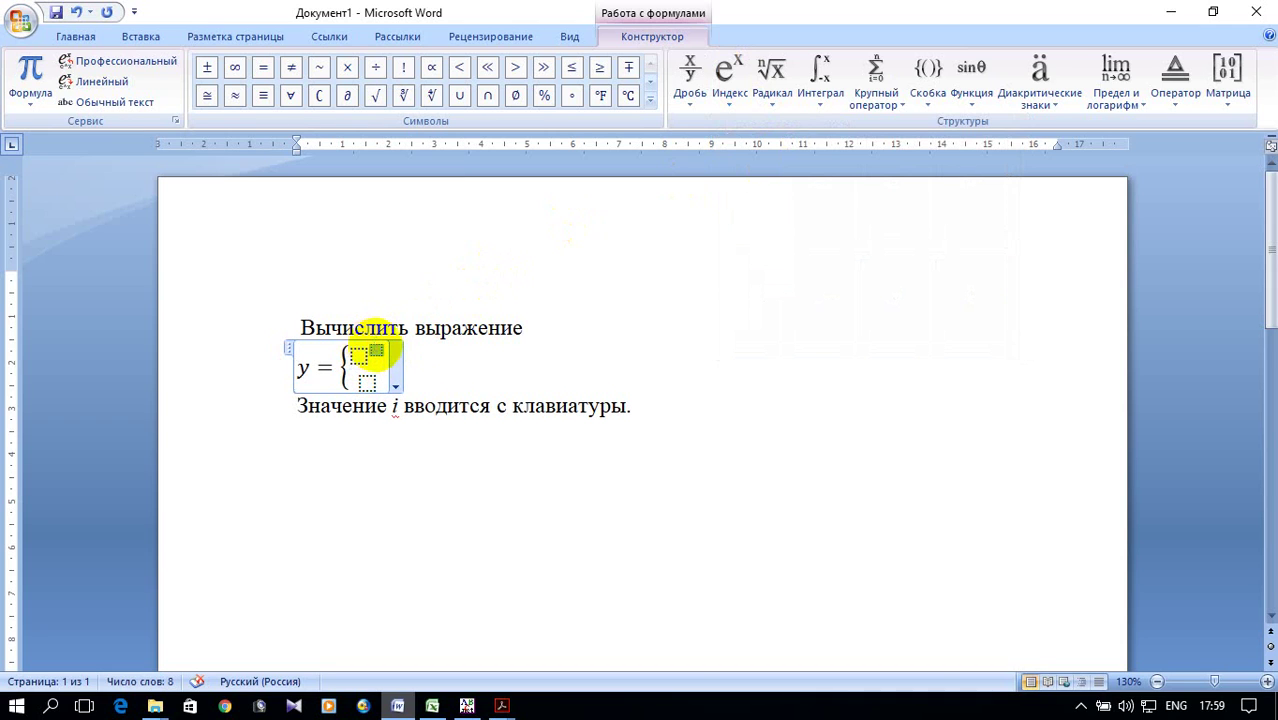
{"action": "type", "text": "2"}
{"action": "key", "text": "Left"}
{"action": "key", "text": "Left"}
{"action": "type", "text": "i"}
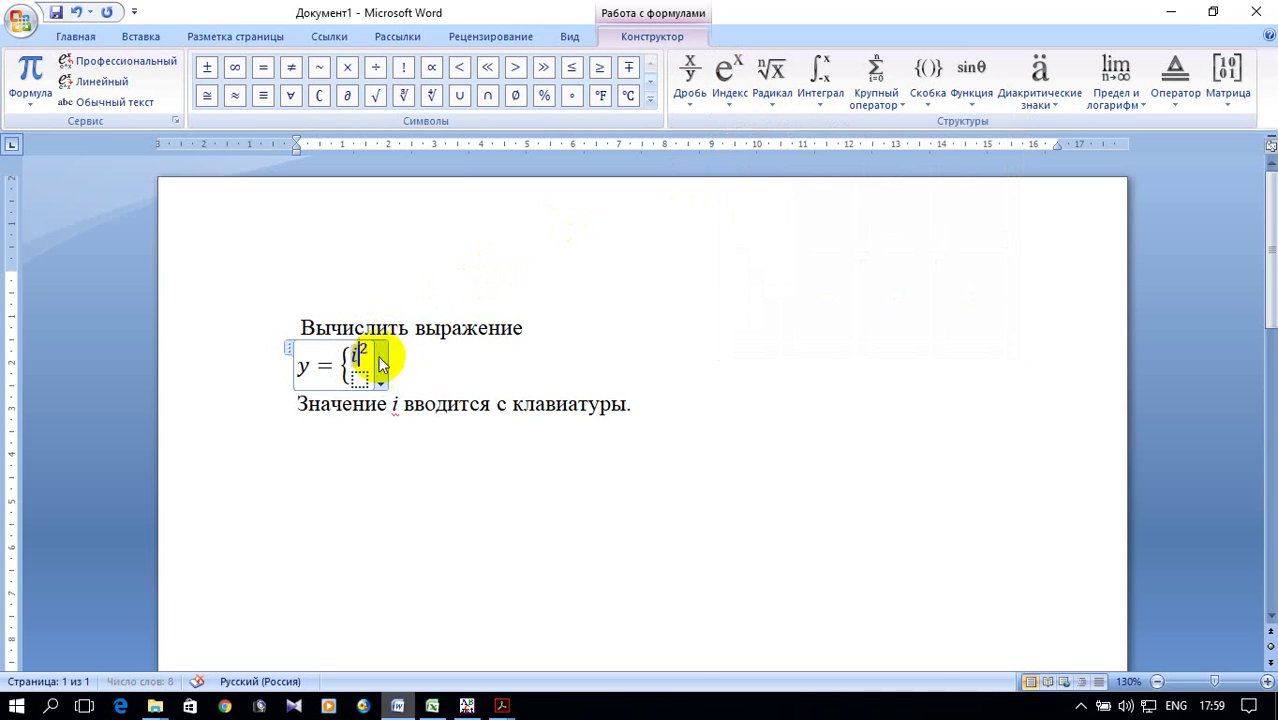
{"action": "left_click", "coordinate": [358, 377]}
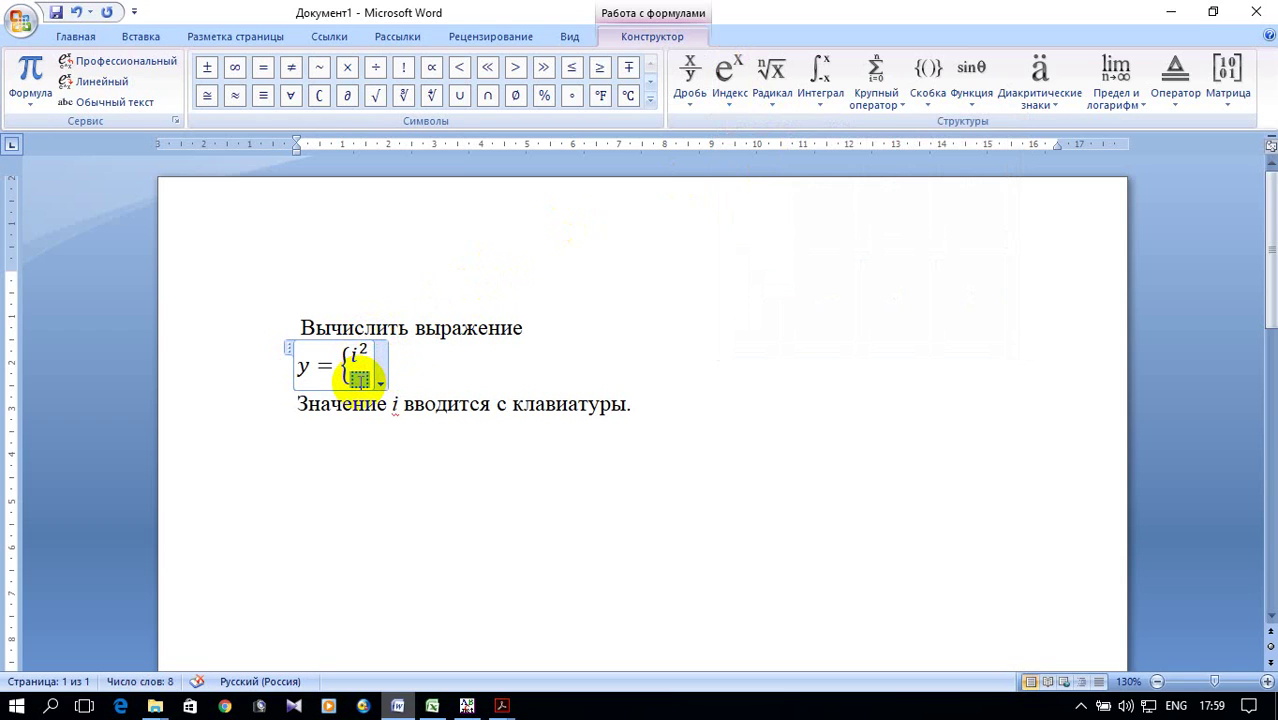
{"action": "type", "text": "i "}
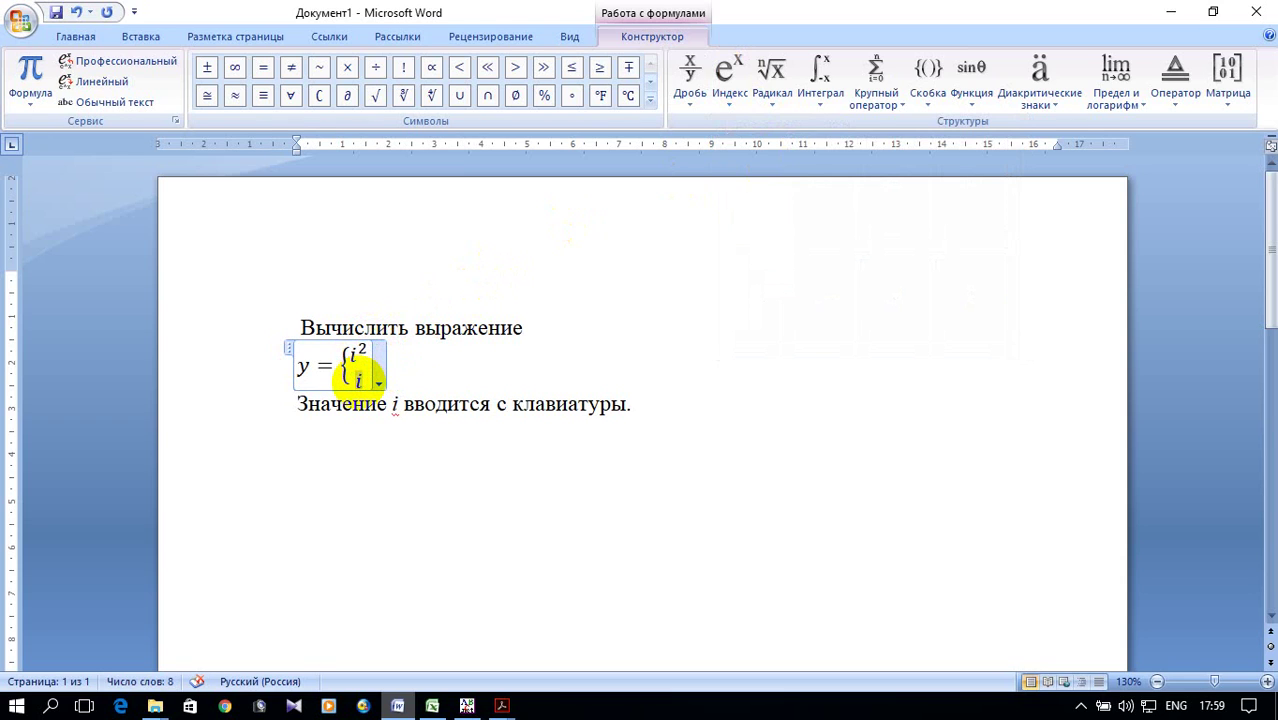
{"action": "type", "text": "+ "}
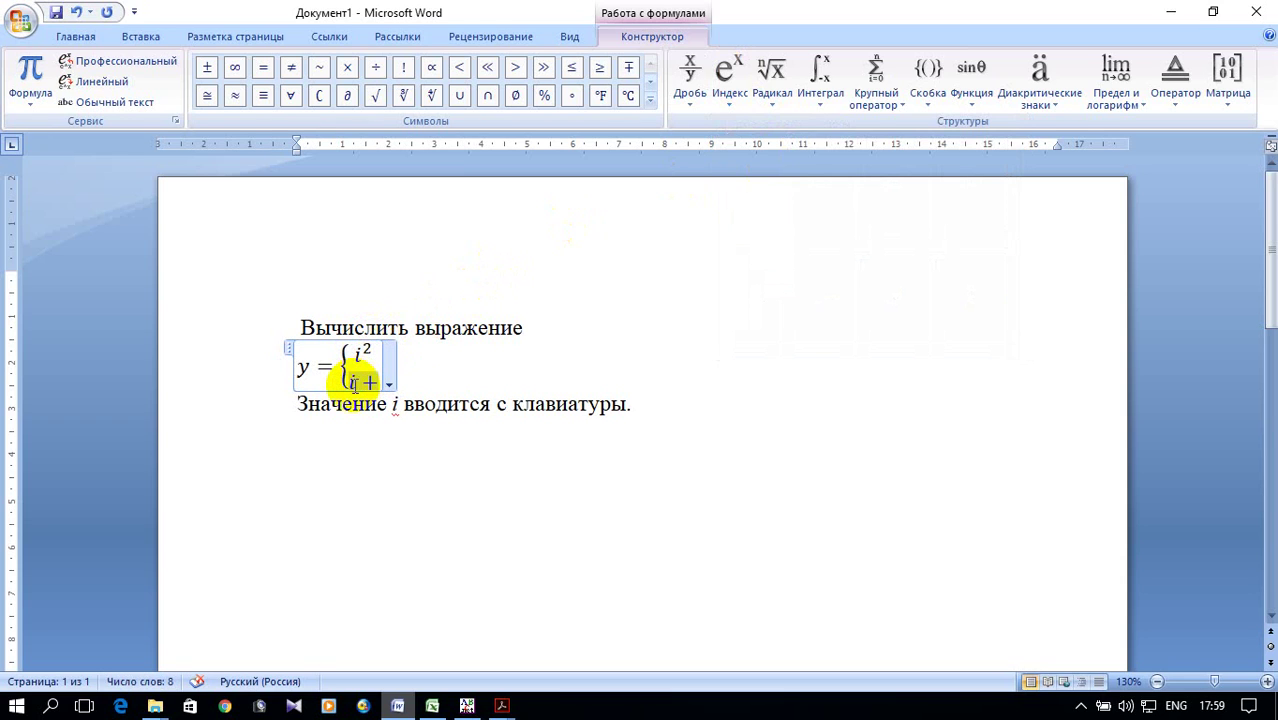
{"action": "type", "text": "i"}
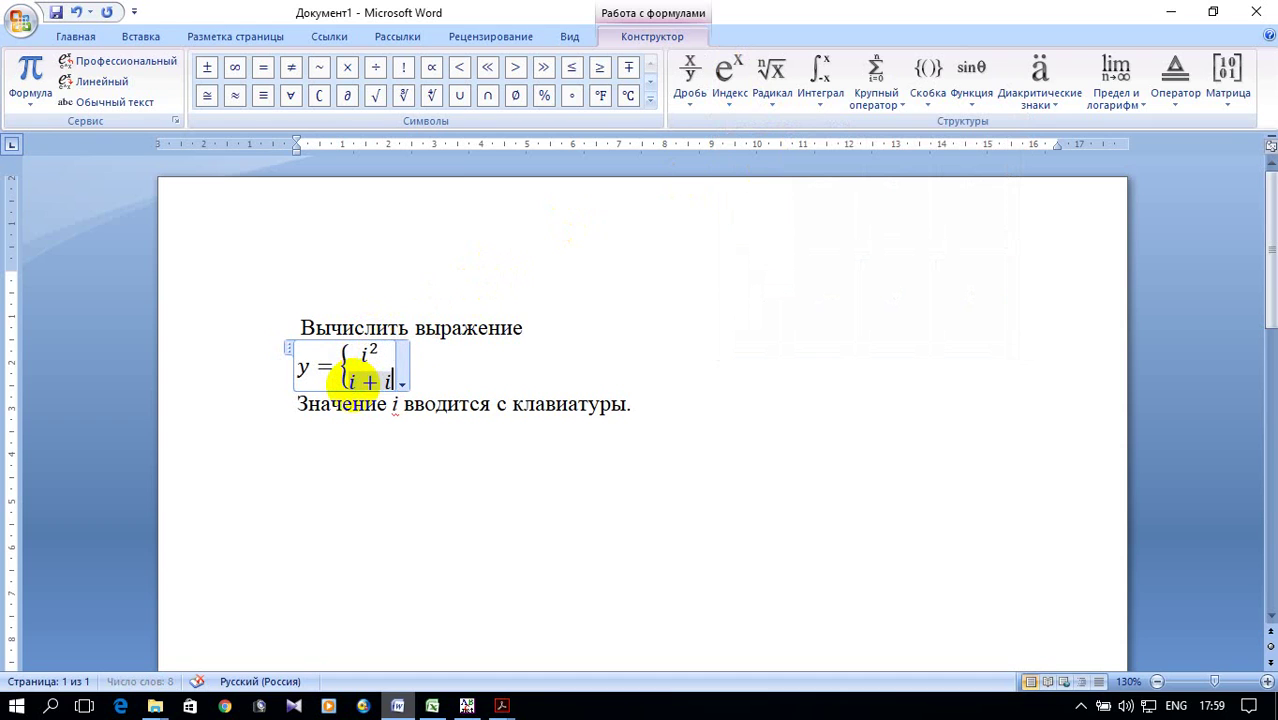
Step: Add the conditions 'если i = 2,4,6' and 'i = 1,3,5,7' to the two cases
{"action": "left_click", "coordinate": [503, 706]}
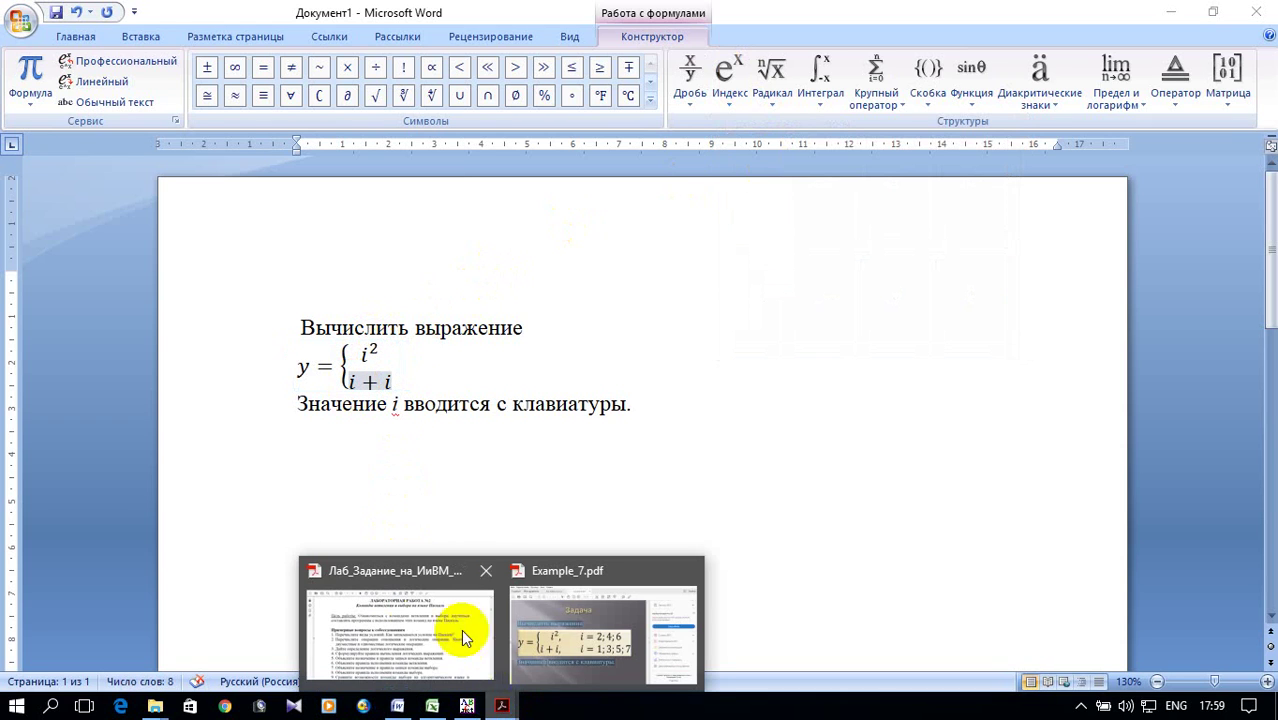
{"action": "left_click", "coordinate": [380, 358]}
{"action": "left_click", "coordinate": [381, 358]}
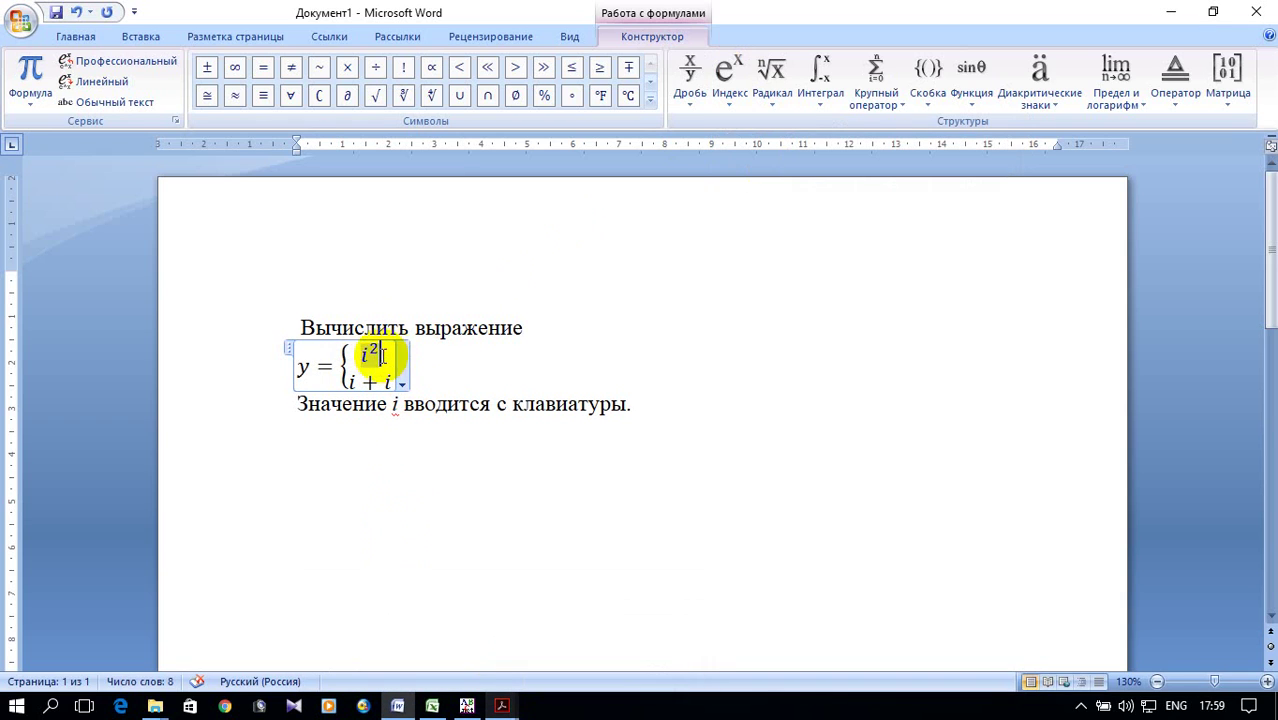
{"action": "key", "text": "space"}
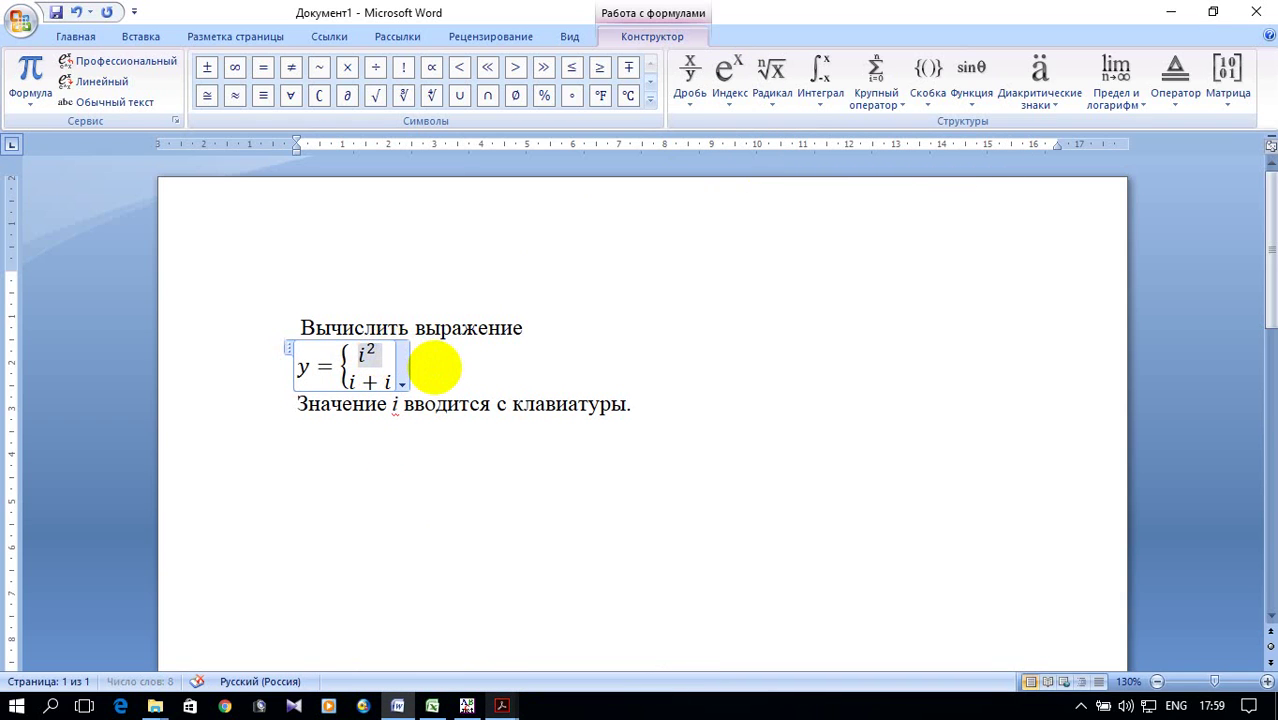
{"action": "type", "text": "если"}
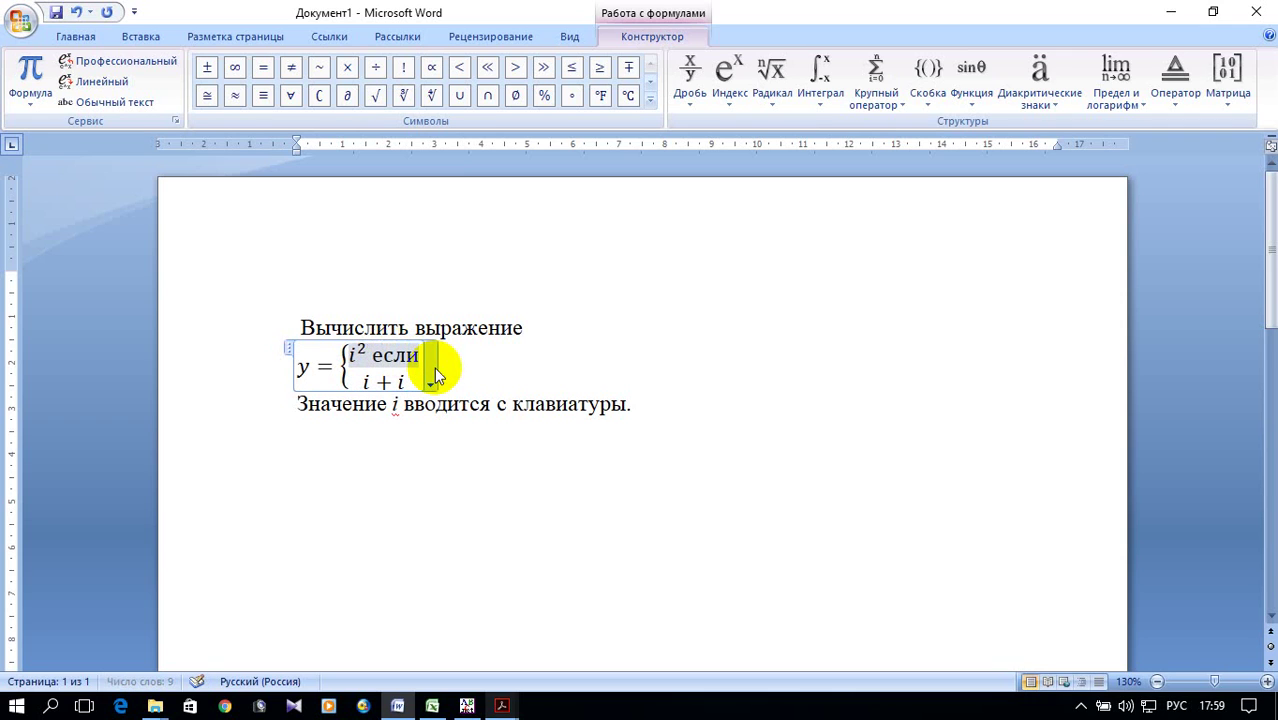
{"action": "key", "text": "alt+shift"}
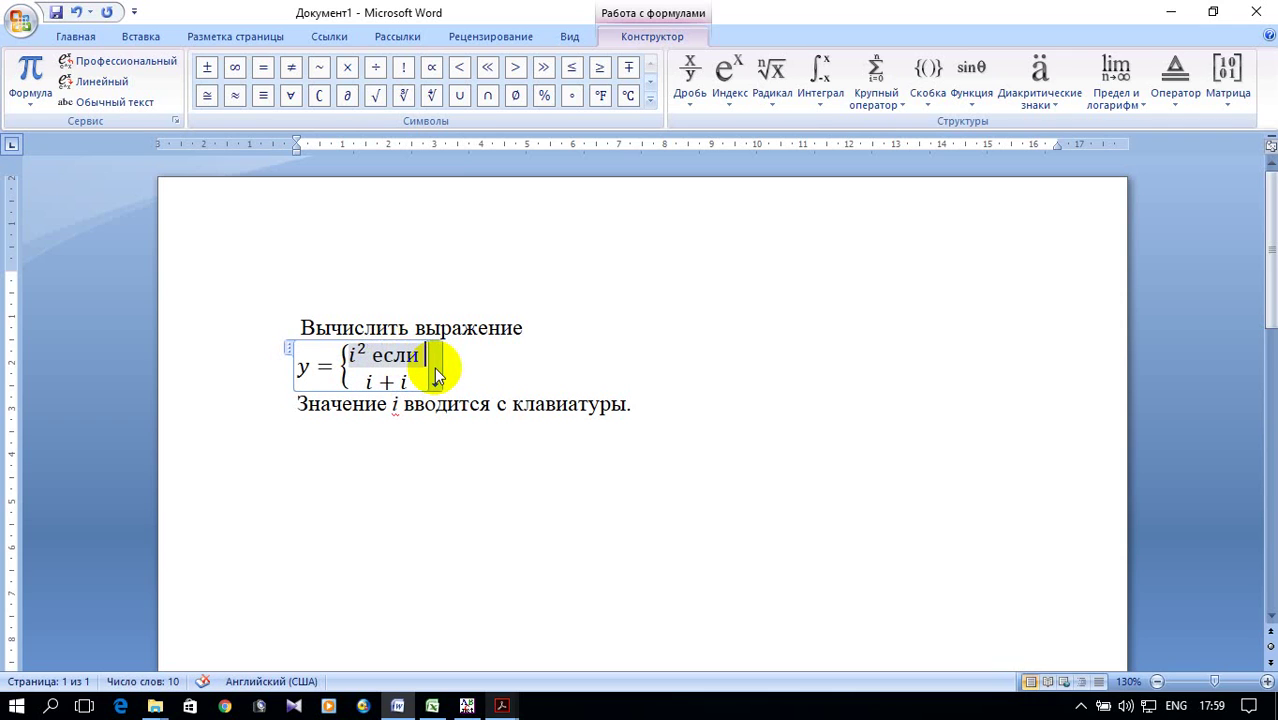
{"action": "type", "text": "i = "}
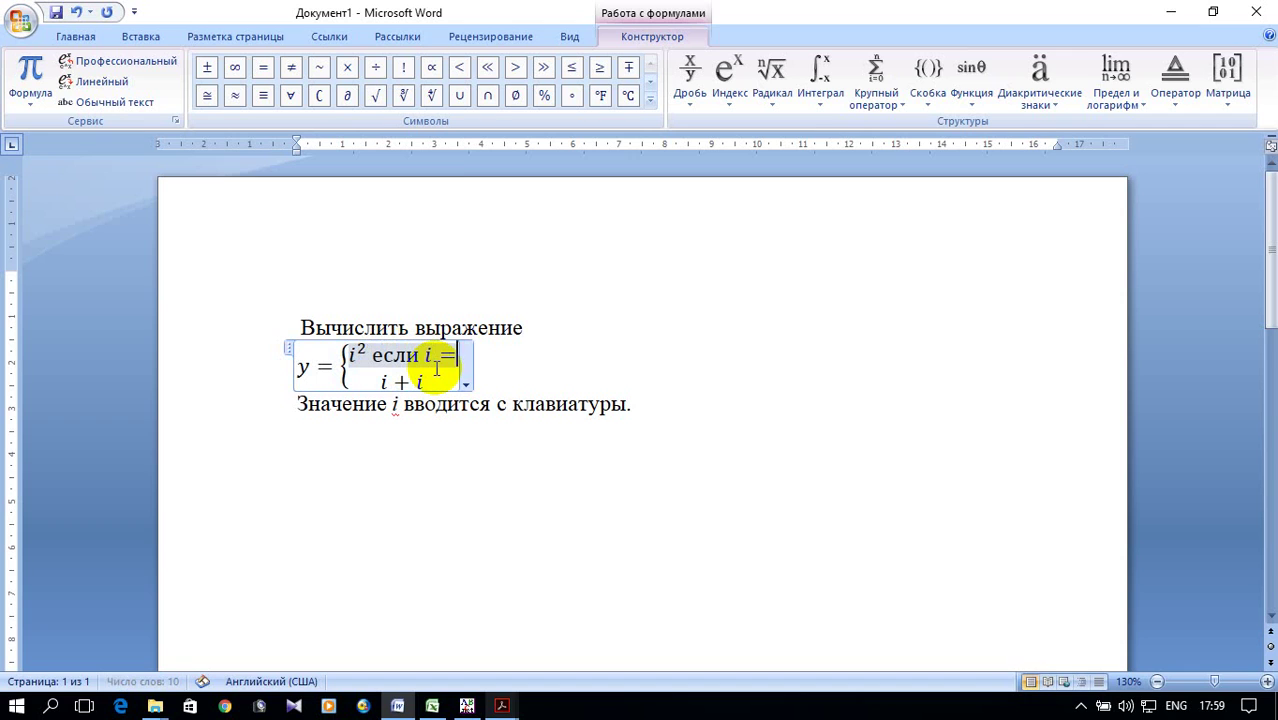
{"action": "type", "text": "2,4,6"}
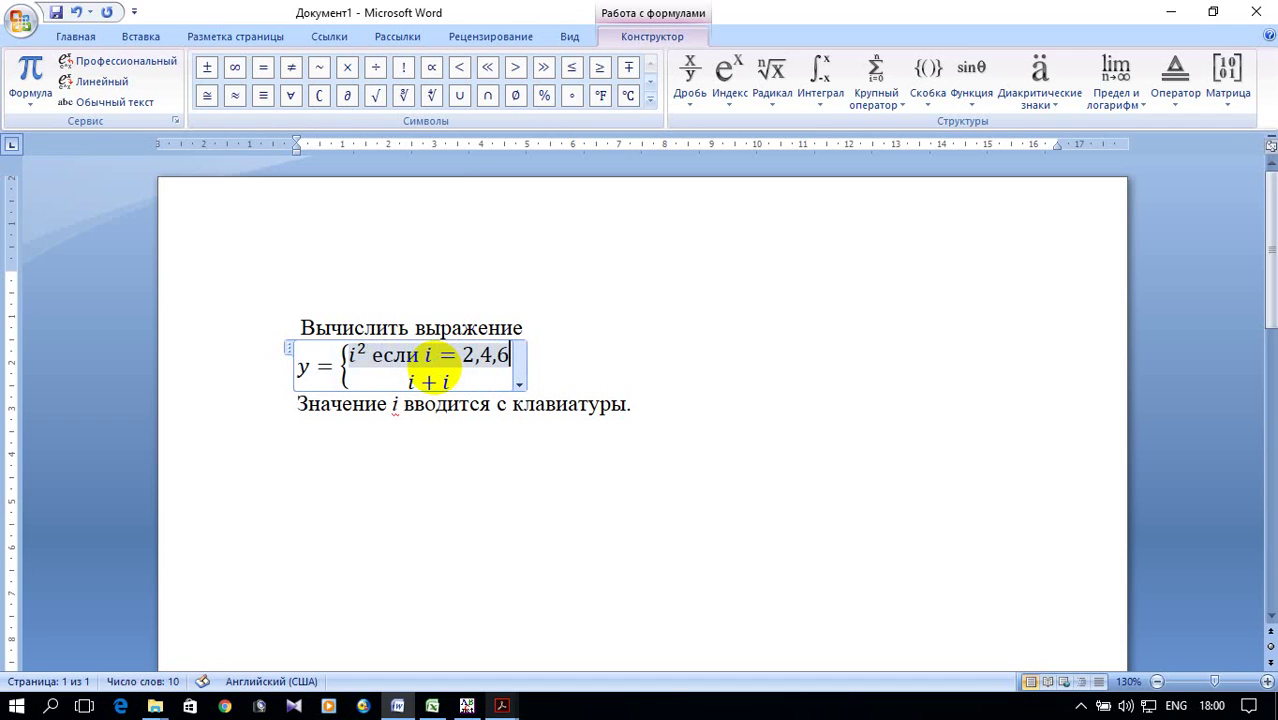
{"action": "left_click", "coordinate": [486, 378]}
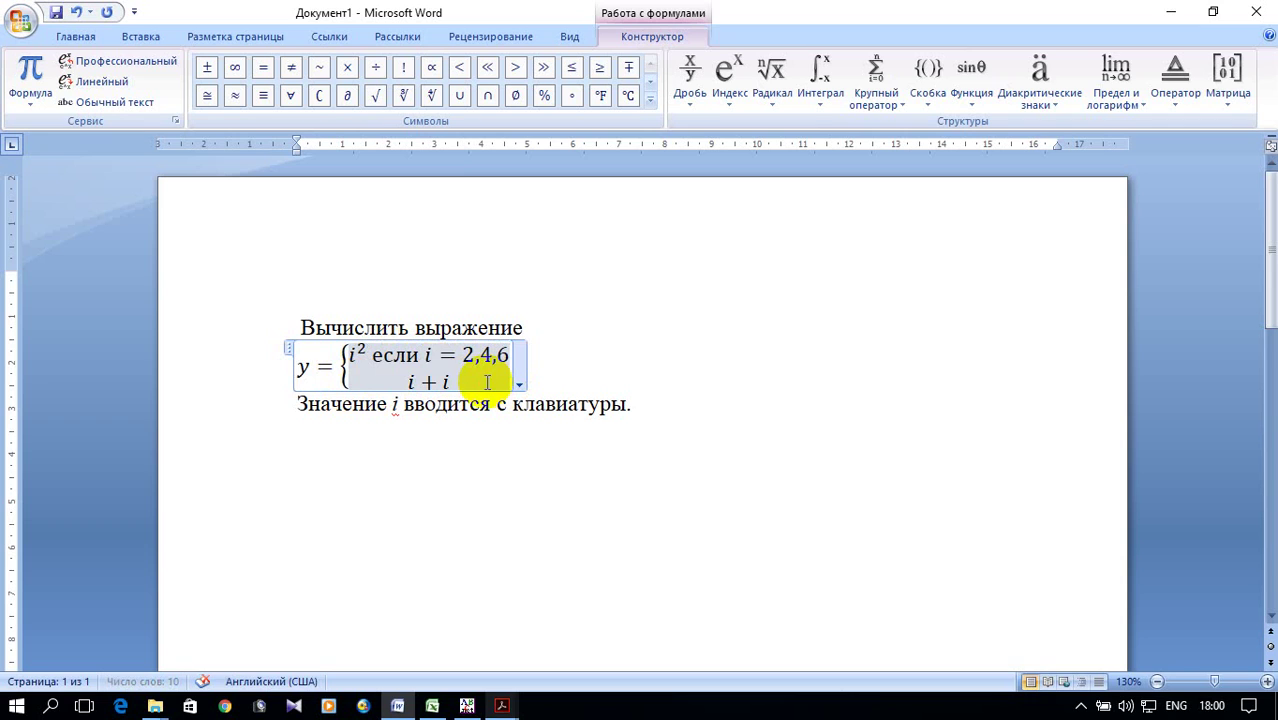
{"action": "left_click", "coordinate": [462, 386]}
{"action": "type", "text": "tc"}
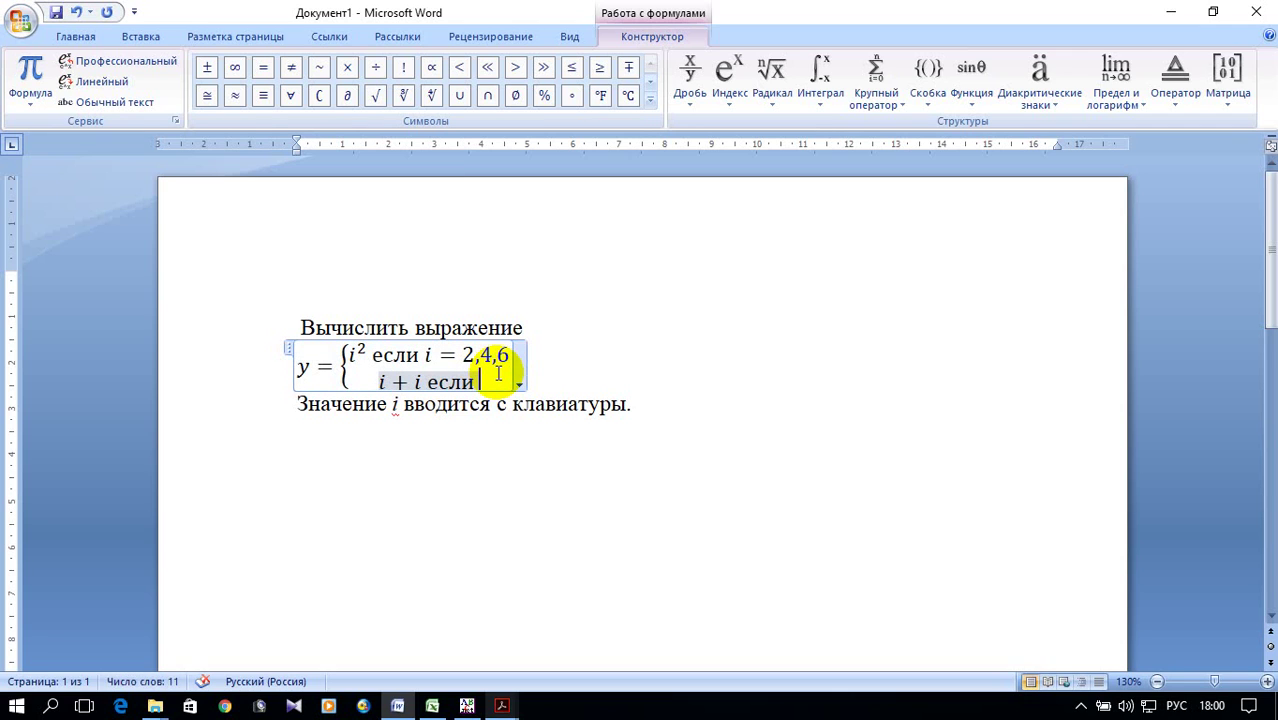
{"action": "type", "text": "i = 1,3,5,7,"}
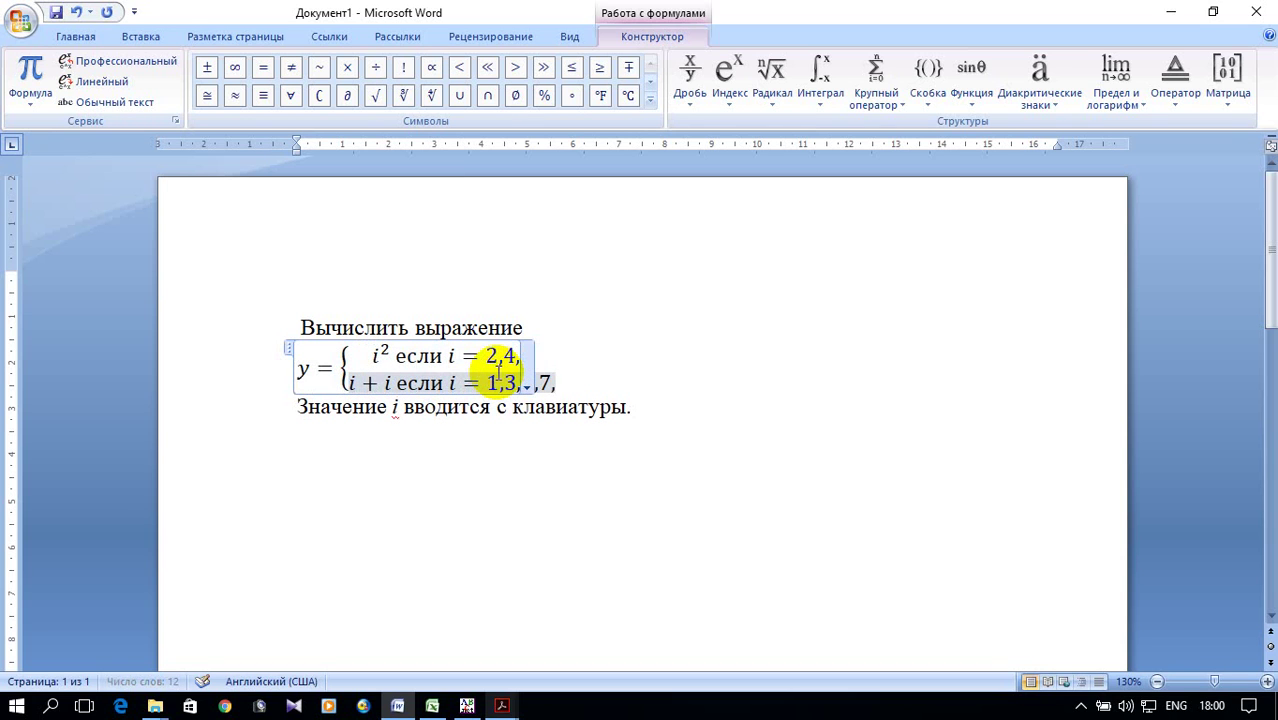
{"action": "left_click", "coordinate": [770, 386]}
{"action": "scroll", "coordinate": [775, 390], "scroll_direction": "down", "scroll_amount": 3}
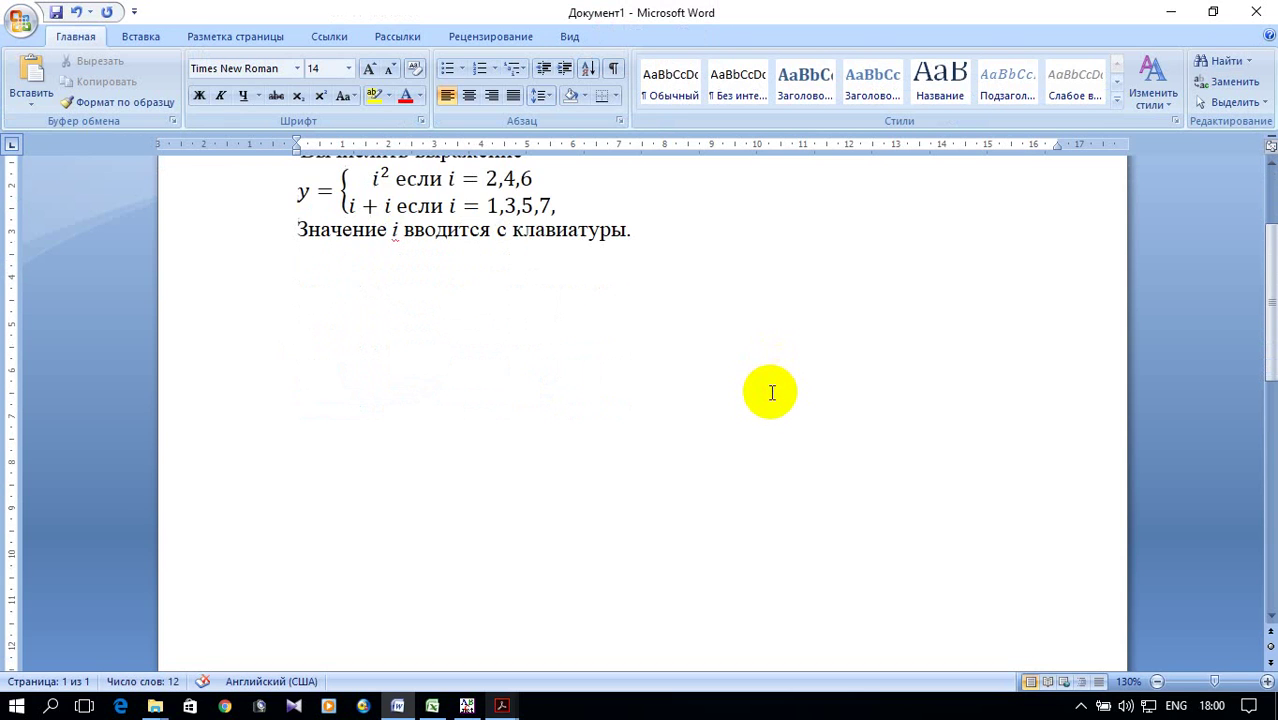
{"action": "scroll", "coordinate": [680, 240], "scroll_direction": "up", "scroll_amount": 1}
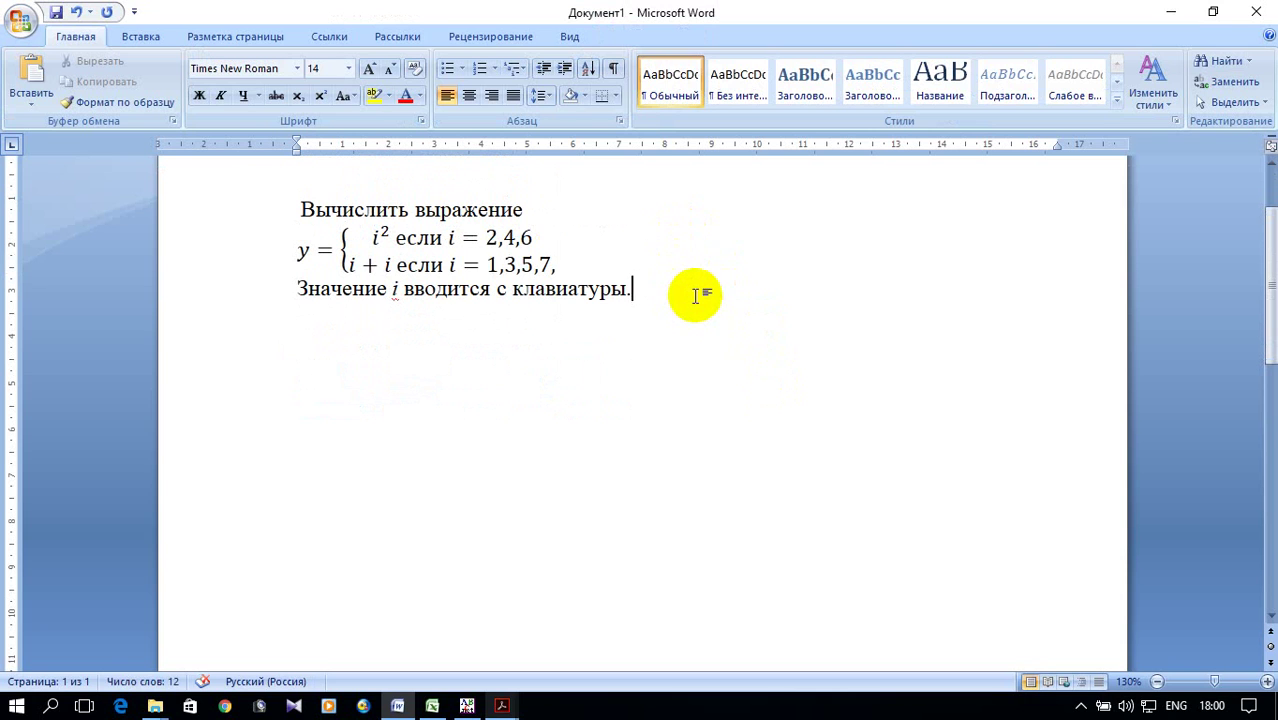
Step: Copy the selected Pascal program from PascalABC.NET
{"action": "left_click", "coordinate": [466, 706]}
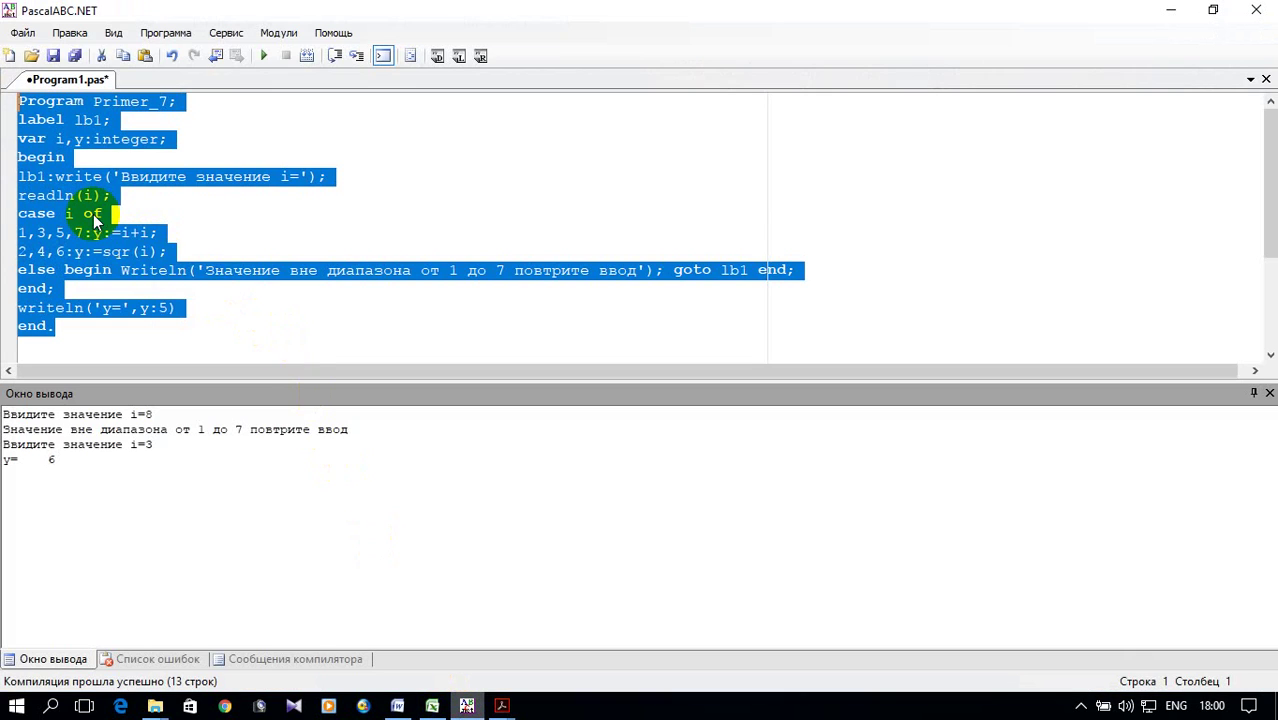
{"action": "right_click", "coordinate": [100, 218]}
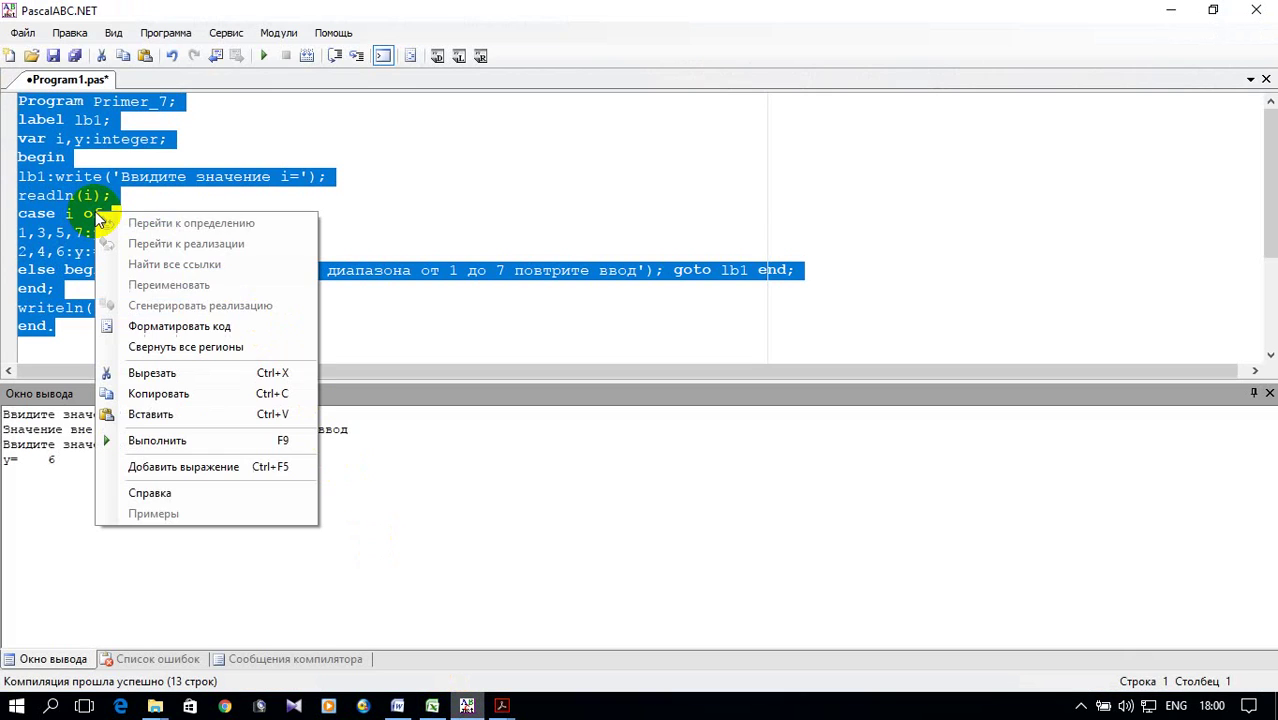
{"action": "left_click", "coordinate": [182, 400]}
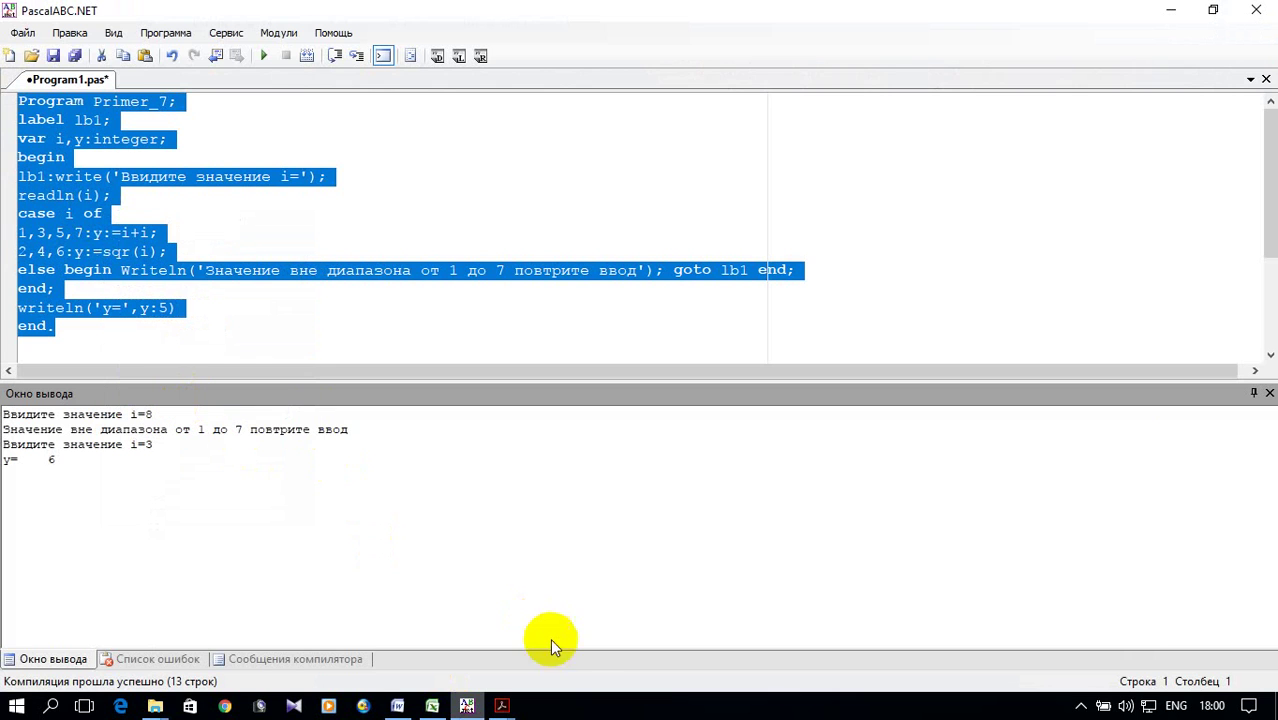
{"action": "left_click", "coordinate": [398, 707]}
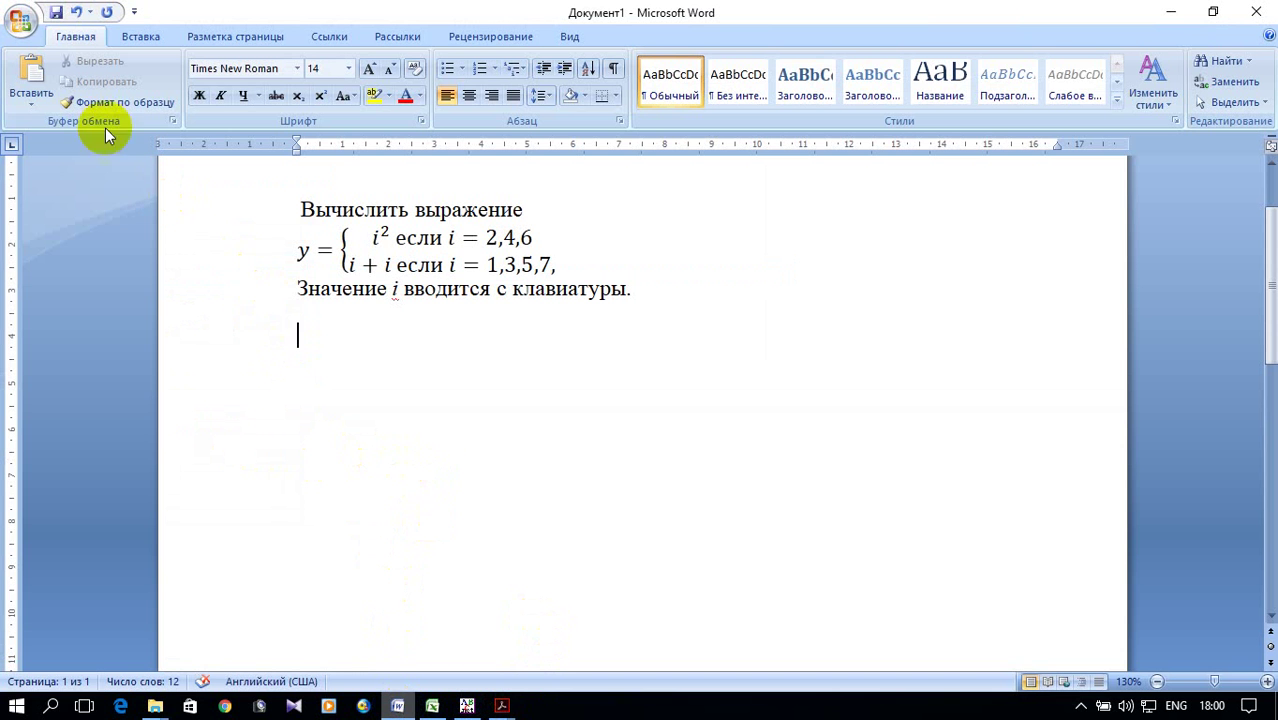
Step: Paste the Primer_7 Pascal code in Courier New below the task text and formula
{"action": "left_click", "coordinate": [32, 75]}
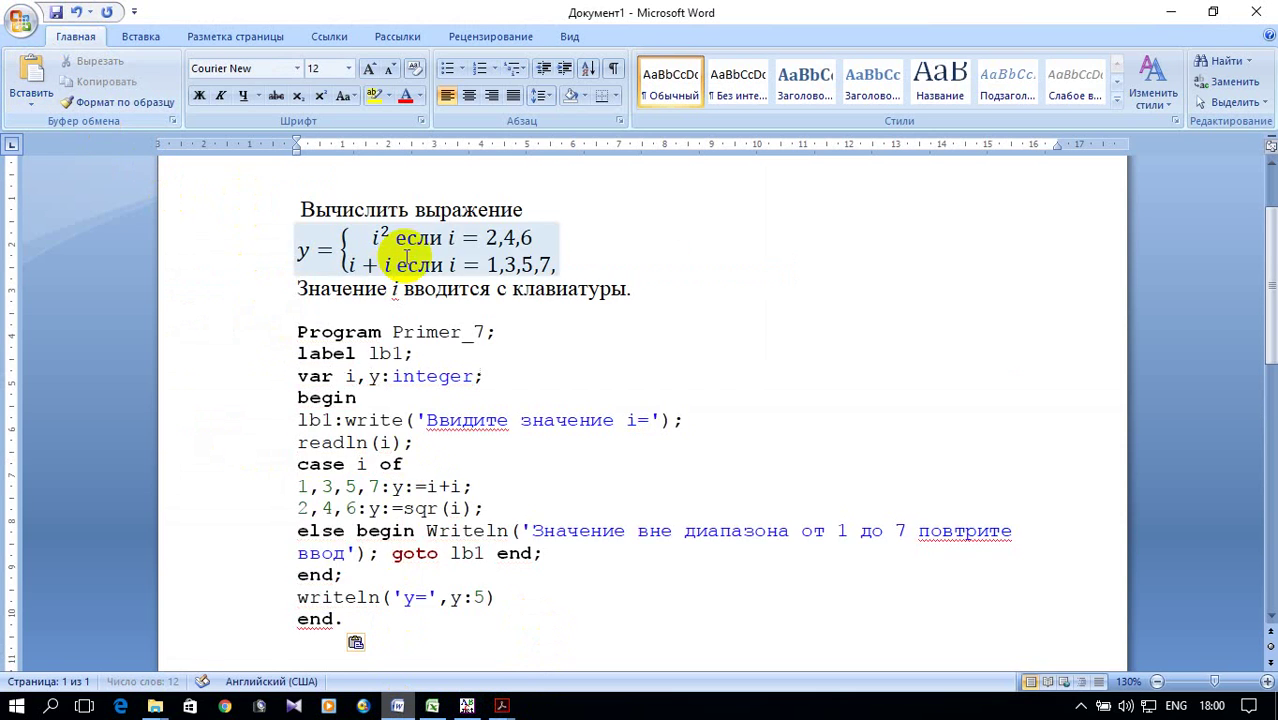
{"action": "scroll", "coordinate": [570, 243], "scroll_direction": "down", "scroll_amount": 3}
{"action": "scroll", "coordinate": [548, 346], "scroll_direction": "up", "scroll_amount": 1}
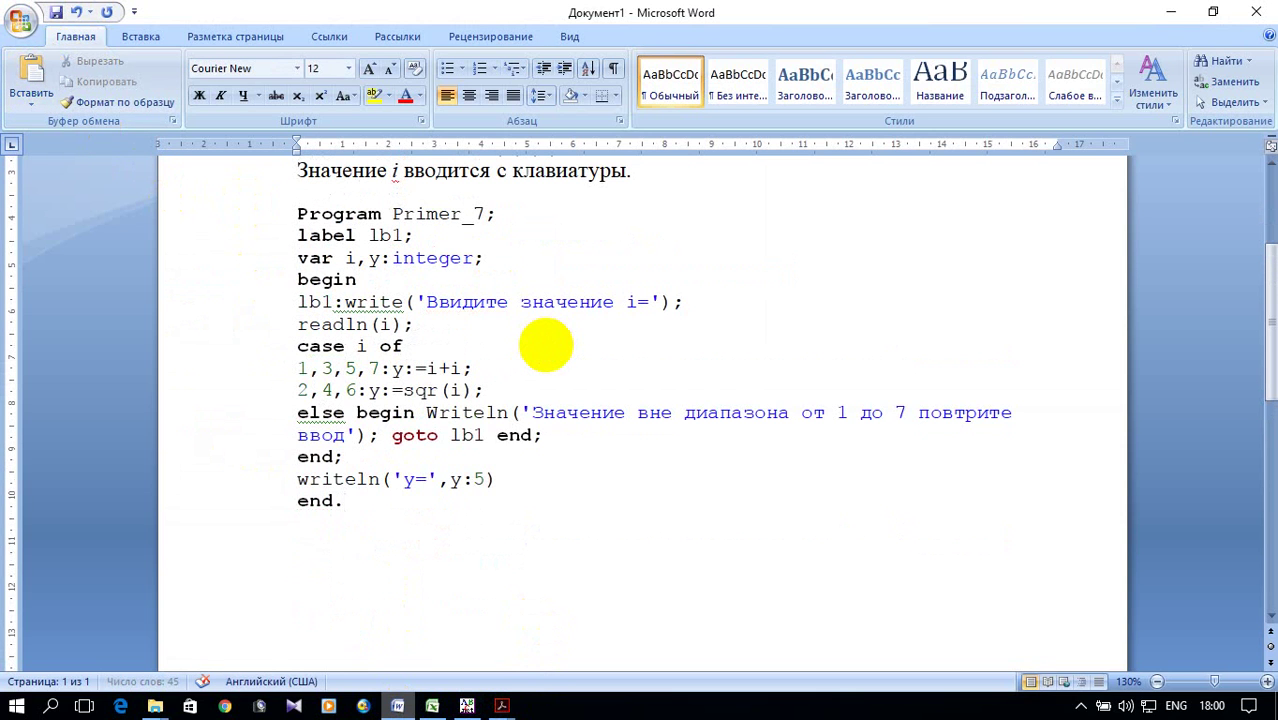
{"action": "scroll", "coordinate": [470, 332], "scroll_direction": "up", "scroll_amount": 4}
{"action": "scroll", "coordinate": [485, 322], "scroll_direction": "down", "scroll_amount": 2}
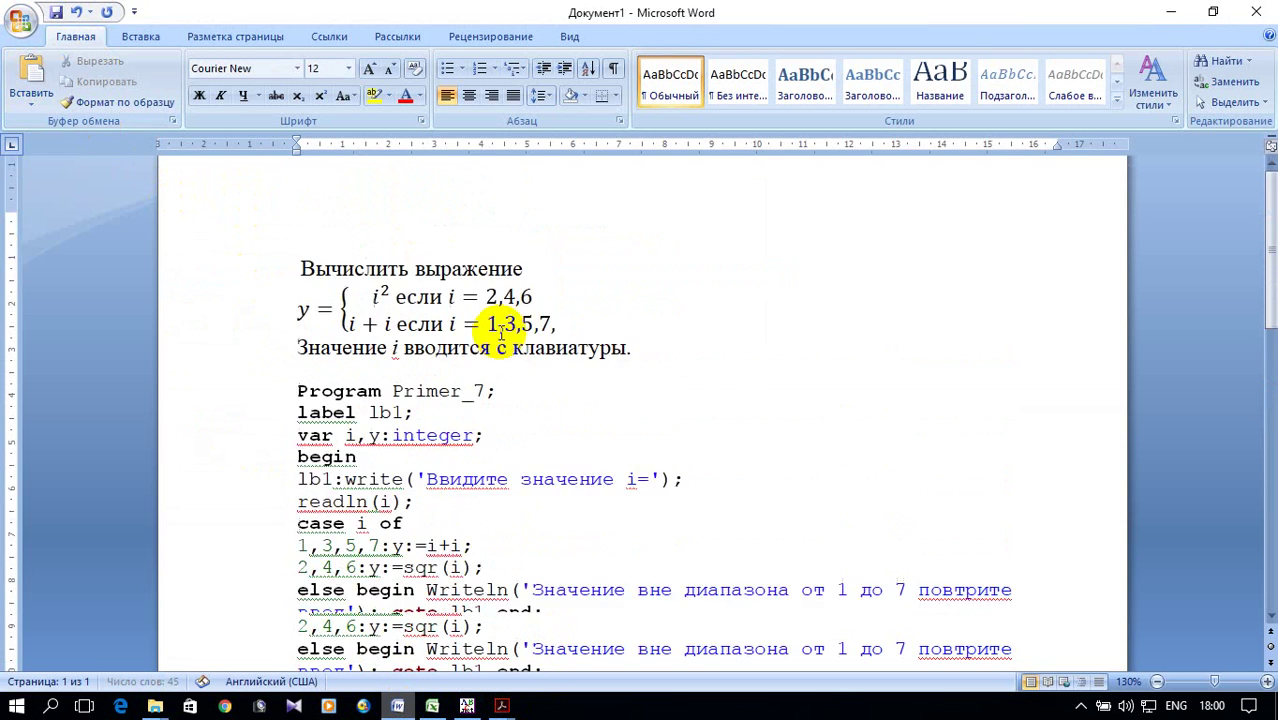
{"action": "scroll", "coordinate": [494, 327], "scroll_direction": "down", "scroll_amount": 1}
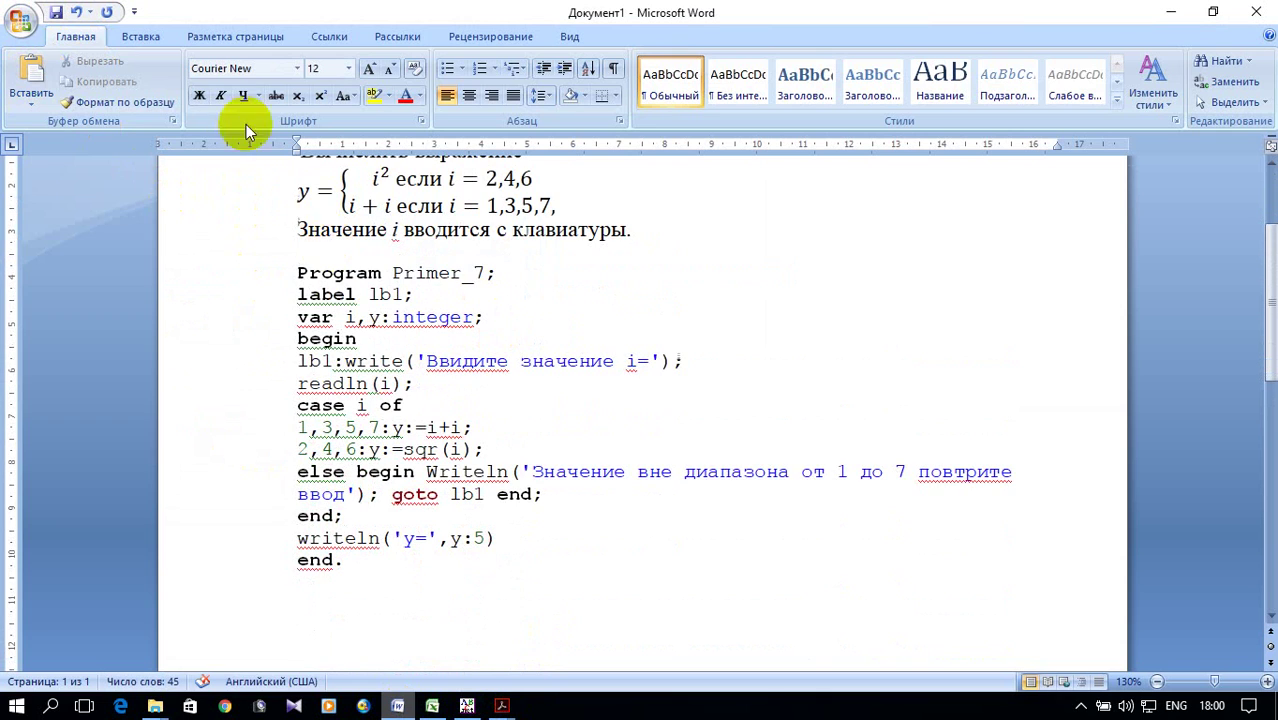
{"action": "left_click", "coordinate": [130, 45]}
Step: Insert an empty 9,9 × 16,5 cm drawing canvas beneath the Primer_7 code, ready for shapes
{"action": "left_click", "coordinate": [355, 102]}
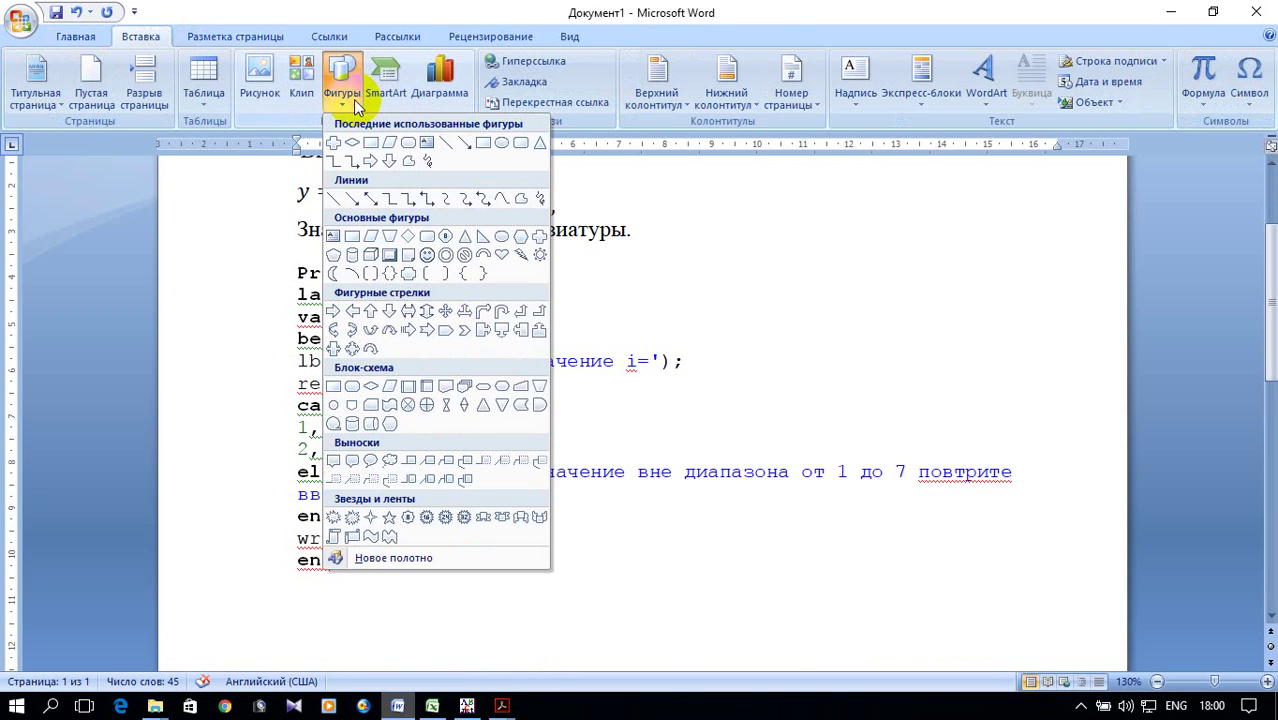
{"action": "left_click", "coordinate": [446, 557]}
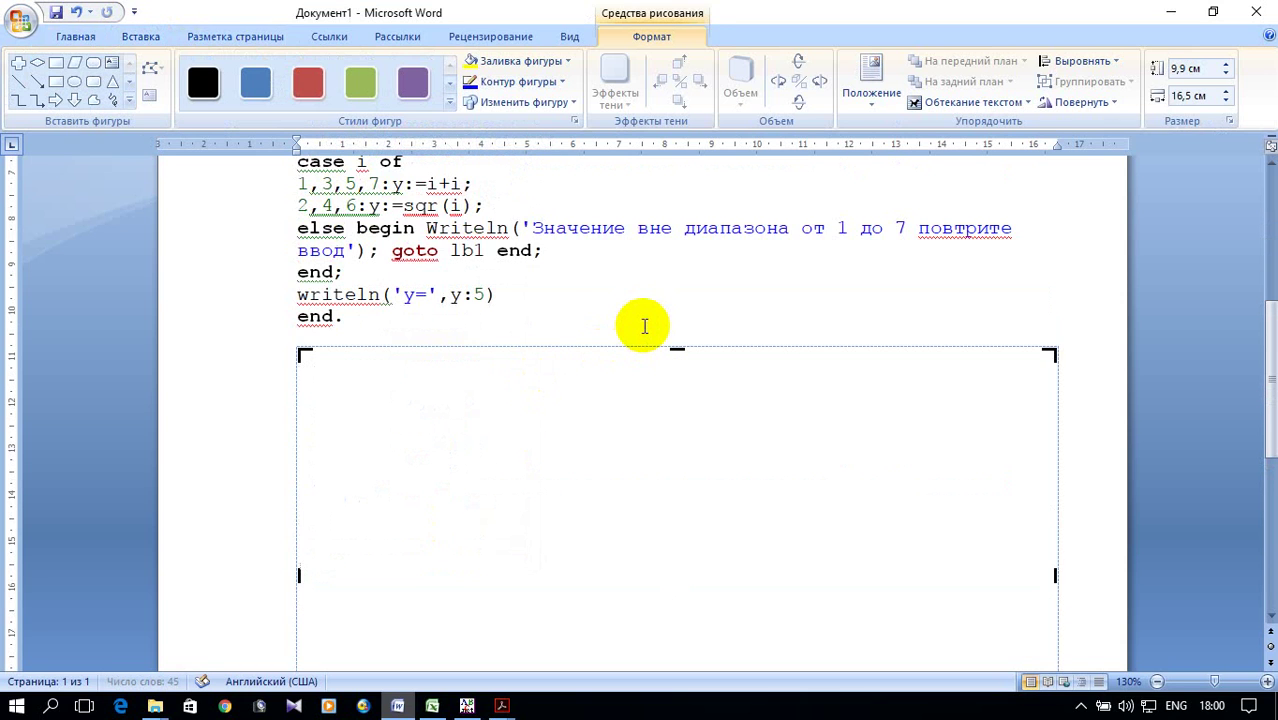
{"action": "scroll", "coordinate": [645, 326], "scroll_direction": "up", "scroll_amount": 2}
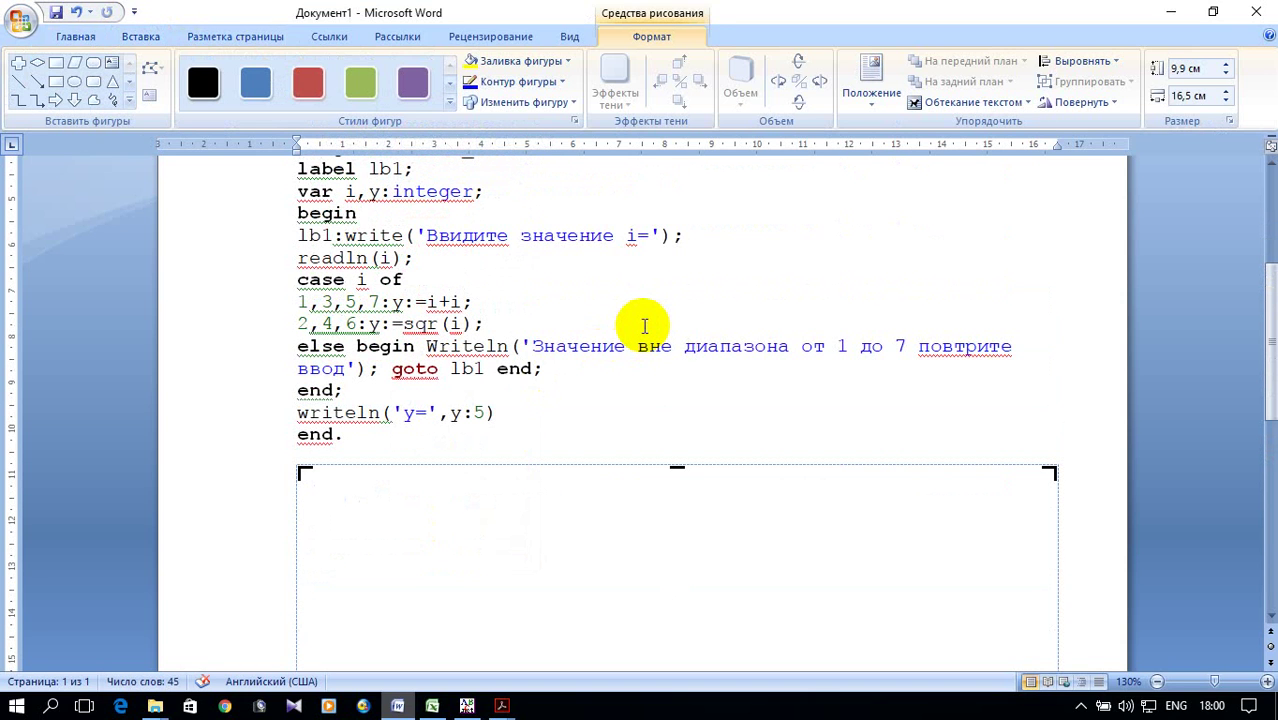
{"action": "scroll", "coordinate": [645, 326], "scroll_direction": "down", "scroll_amount": 3}
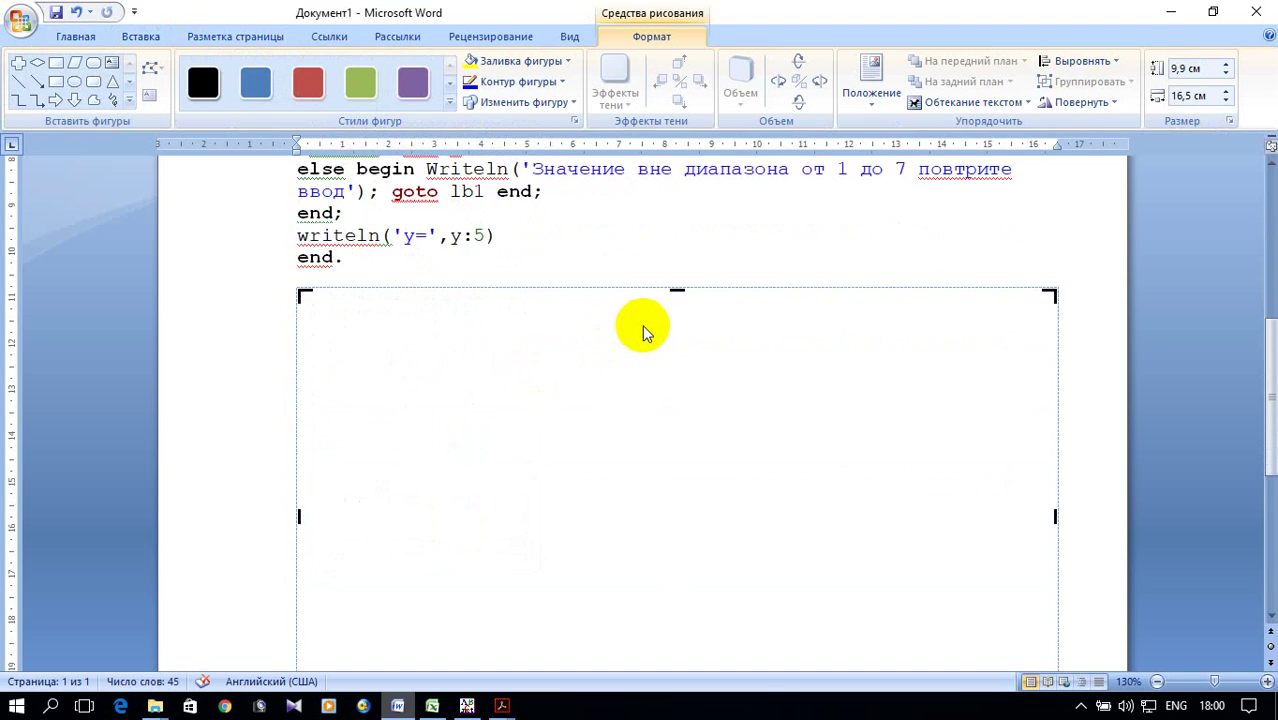
{"action": "scroll", "coordinate": [645, 326], "scroll_direction": "down", "scroll_amount": 1}
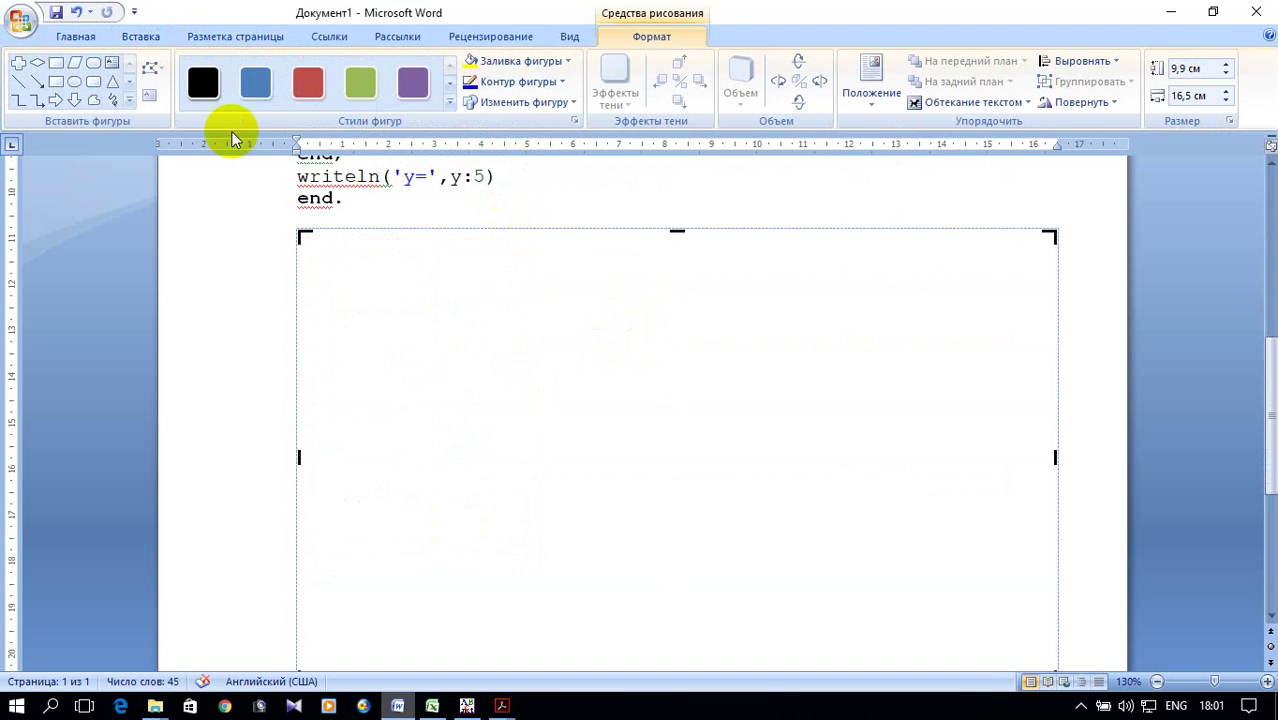
{"action": "left_click", "coordinate": [134, 38]}
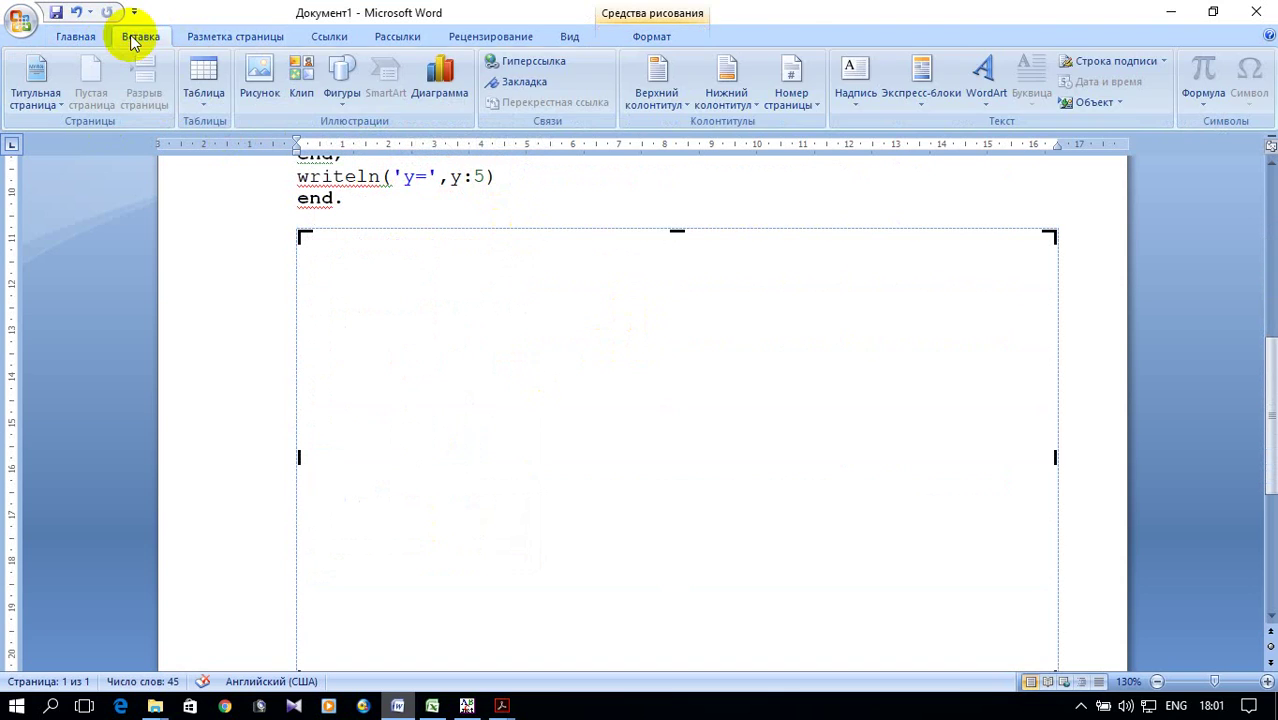
{"action": "left_click", "coordinate": [344, 88]}
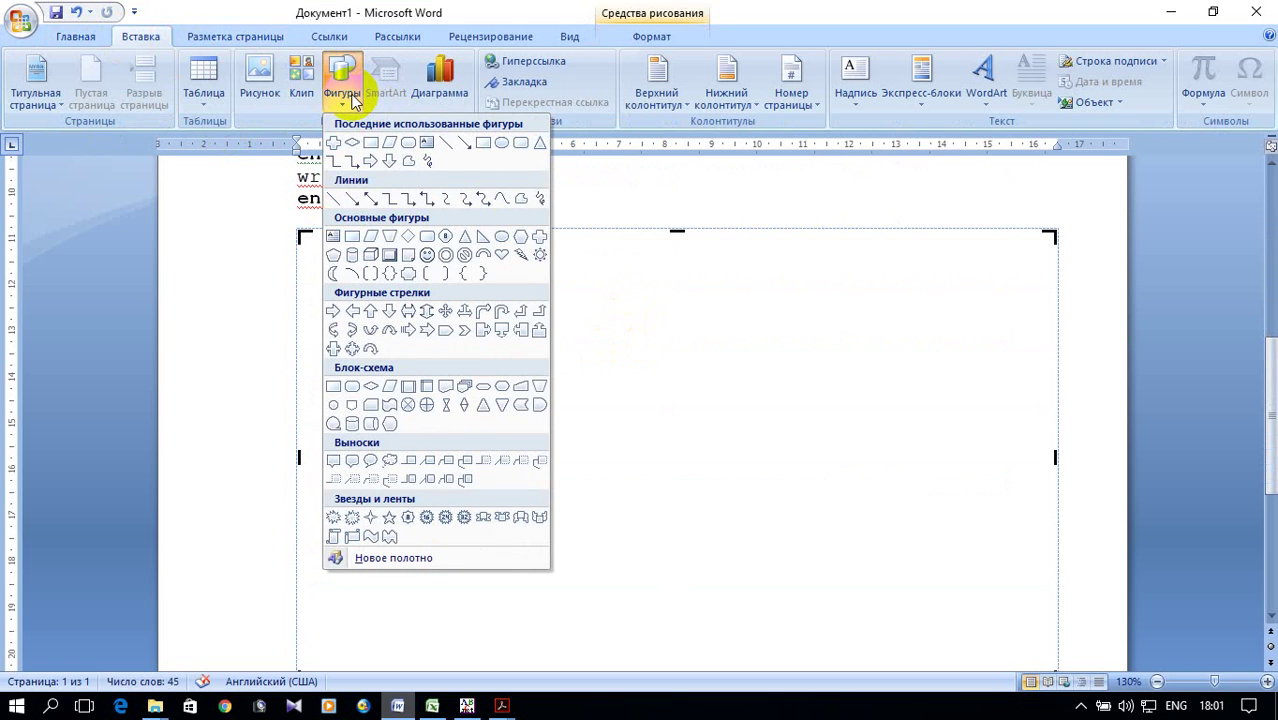
Step: Draw a rounded flowchart alternate-process box near the top of the canvas
{"action": "left_click", "coordinate": [359, 397]}
{"action": "scroll", "coordinate": [730, 491], "scroll_direction": "up", "scroll_amount": 1}
{"action": "scroll", "coordinate": [730, 491], "scroll_direction": "up", "scroll_amount": 2}
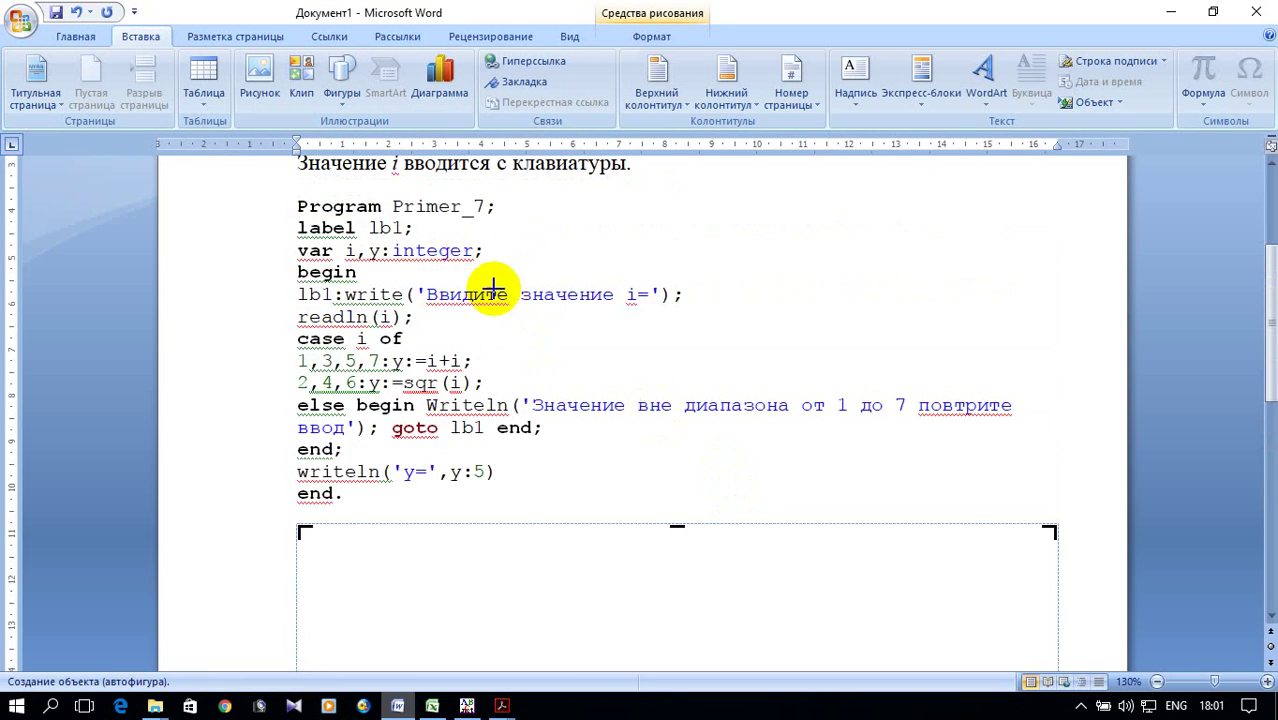
{"action": "scroll", "coordinate": [355, 280], "scroll_direction": "down", "scroll_amount": 1}
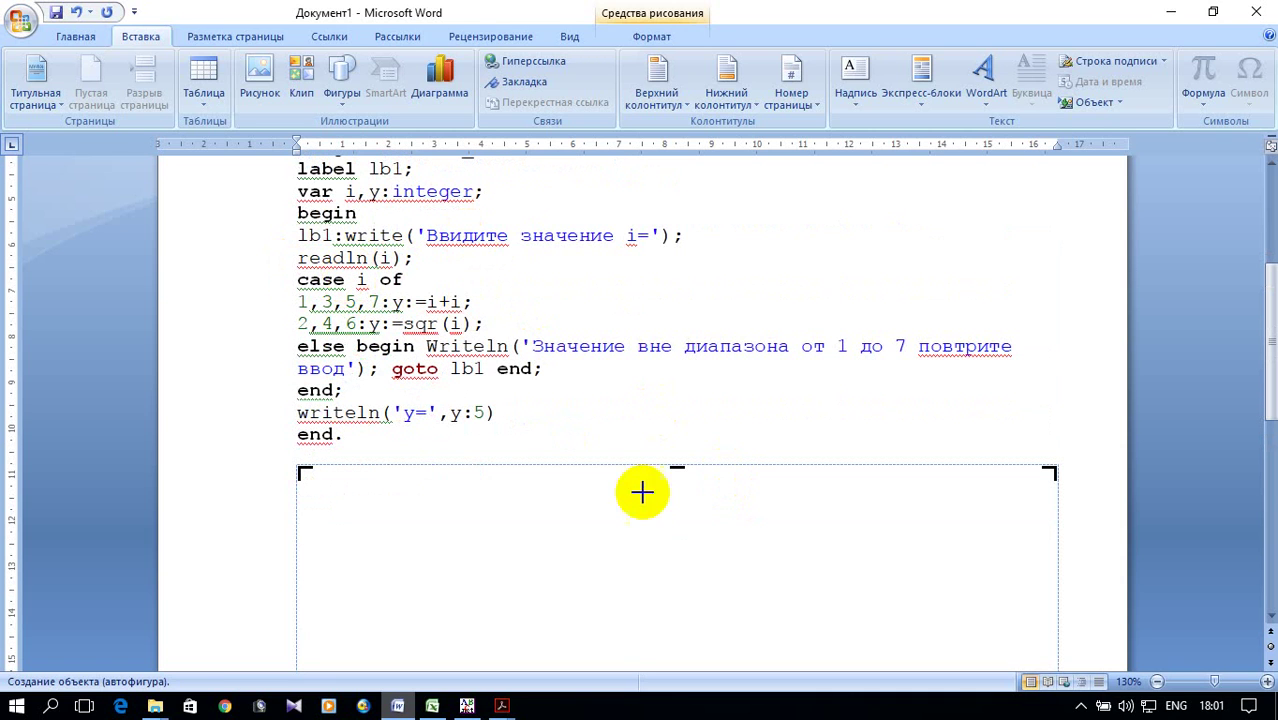
{"action": "left_click_drag", "start_coordinate": [503, 491], "coordinate": [656, 537]}
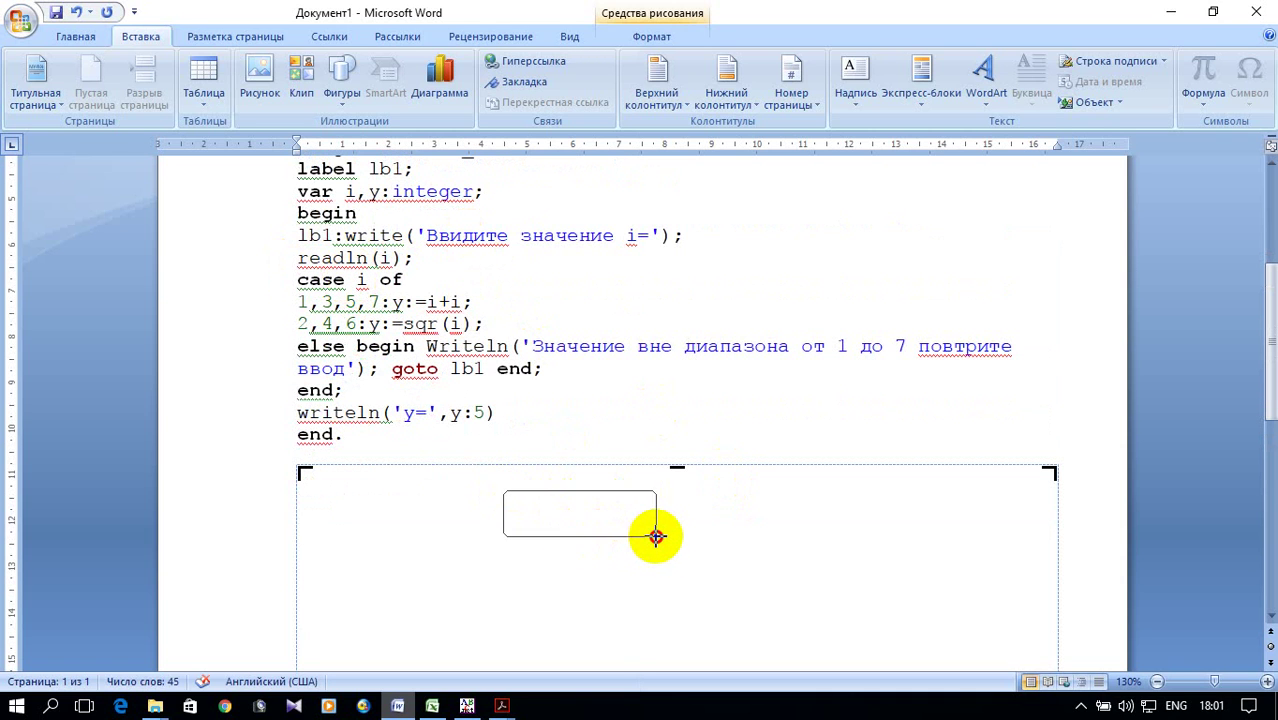
{"action": "scroll", "coordinate": [658, 531], "scroll_direction": "down", "scroll_amount": 3}
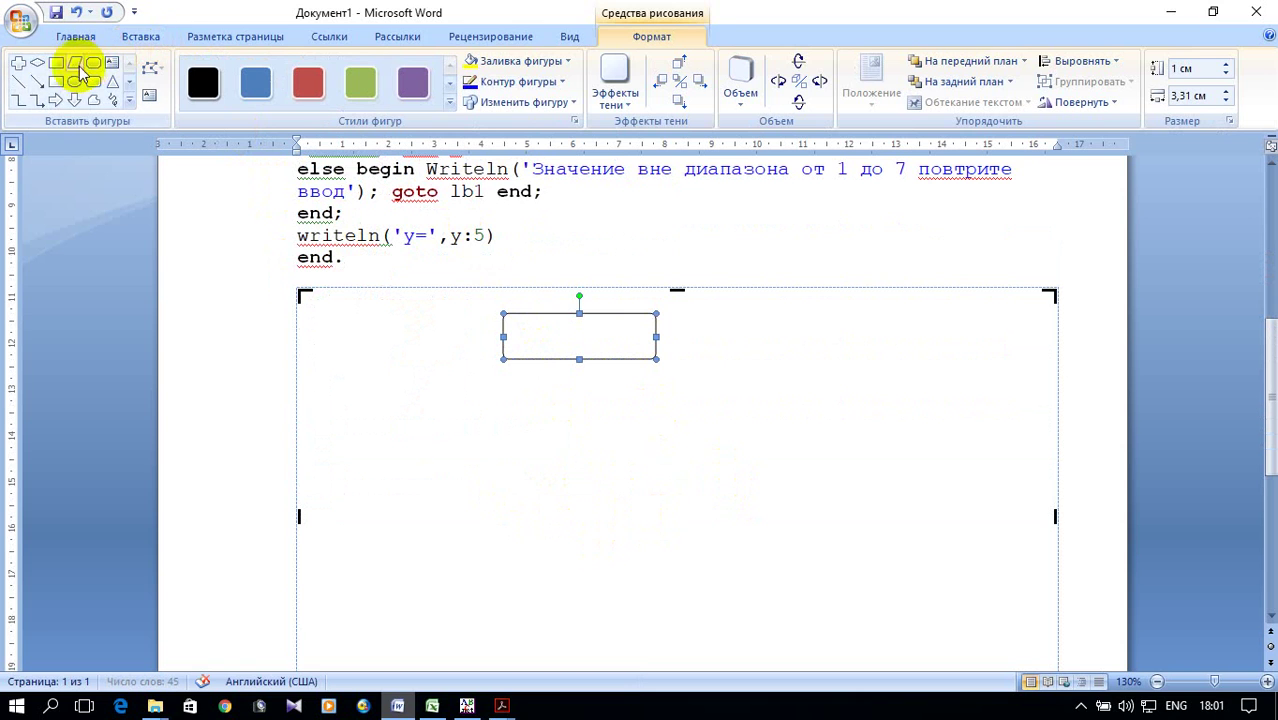
Step: Draw a parallelogram data shape below the rounded box
{"action": "left_click", "coordinate": [78, 65]}
{"action": "left_click_drag", "start_coordinate": [459, 377], "coordinate": [676, 434]}
{"action": "scroll", "coordinate": [676, 400], "scroll_direction": "up", "scroll_amount": 1}
{"action": "scroll", "coordinate": [673, 395], "scroll_direction": "up", "scroll_amount": 2}
{"action": "scroll", "coordinate": [673, 393], "scroll_direction": "up", "scroll_amount": 1}
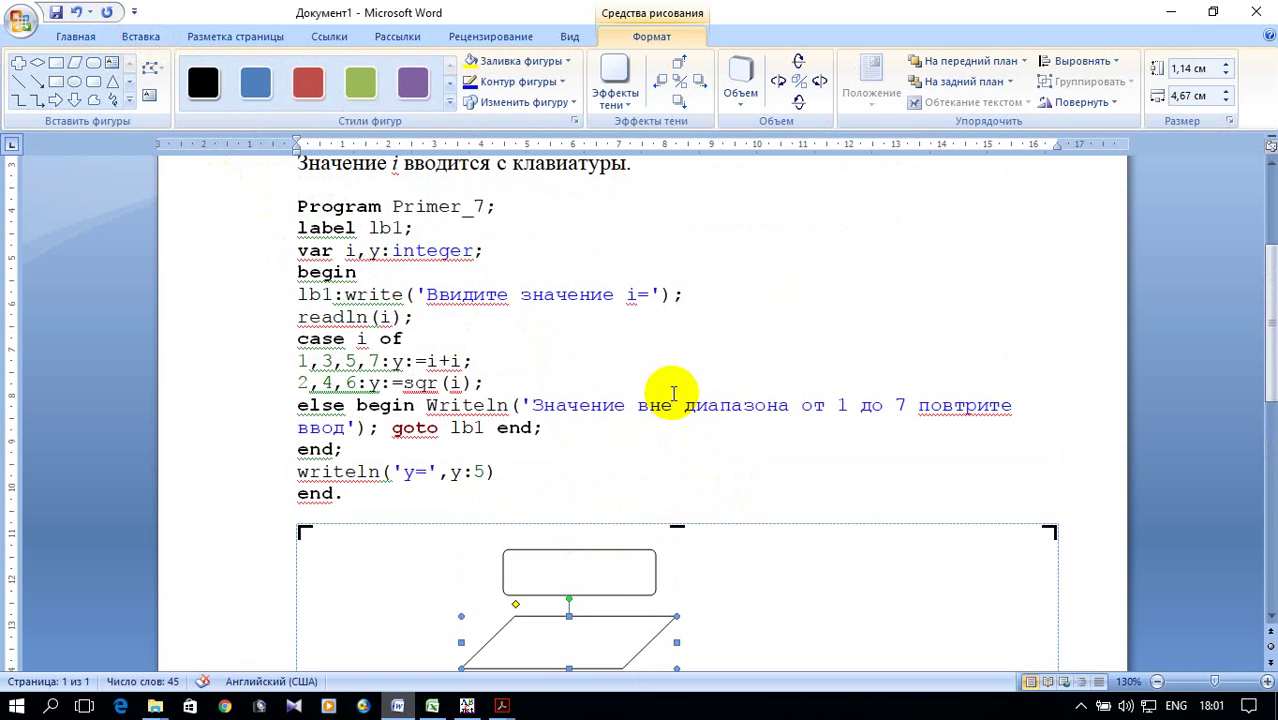
{"action": "scroll", "coordinate": [673, 393], "scroll_direction": "down", "scroll_amount": 3}
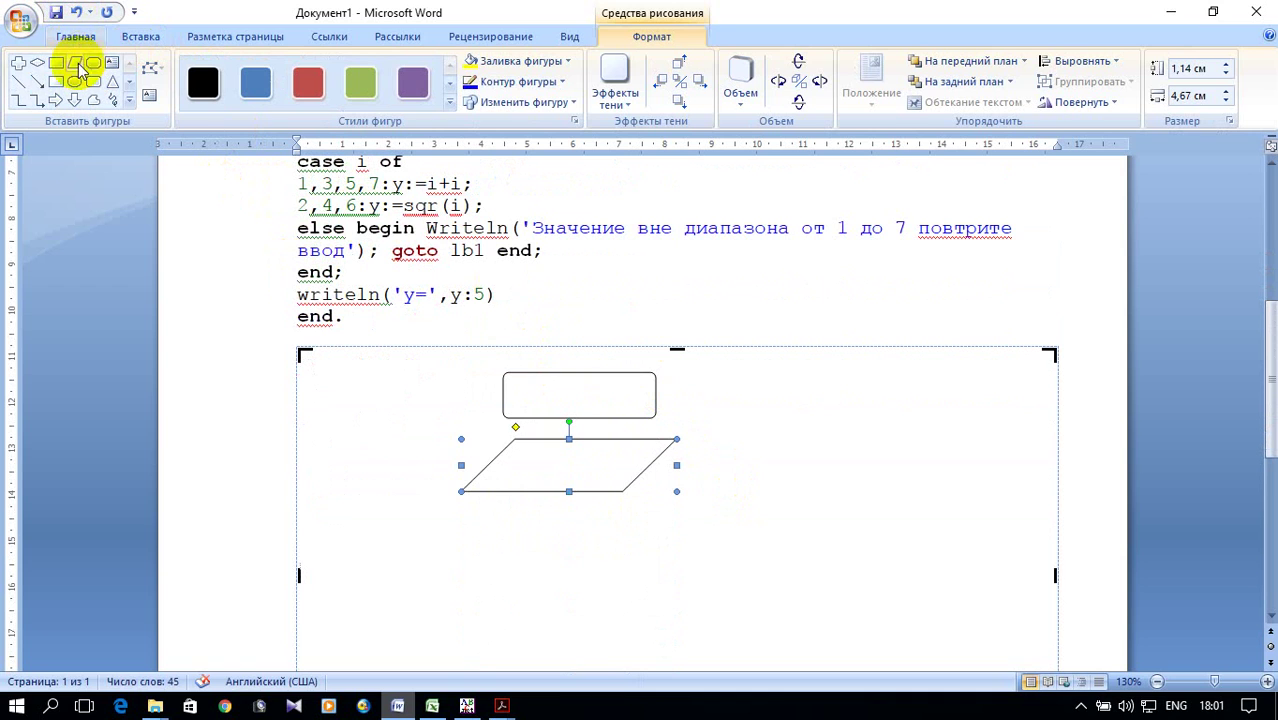
Step: Draw a decision diamond under the parallelogram and place a copy beside it on the right
{"action": "left_click", "coordinate": [37, 66]}
{"action": "scroll", "coordinate": [632, 443], "scroll_direction": "down", "scroll_amount": 3}
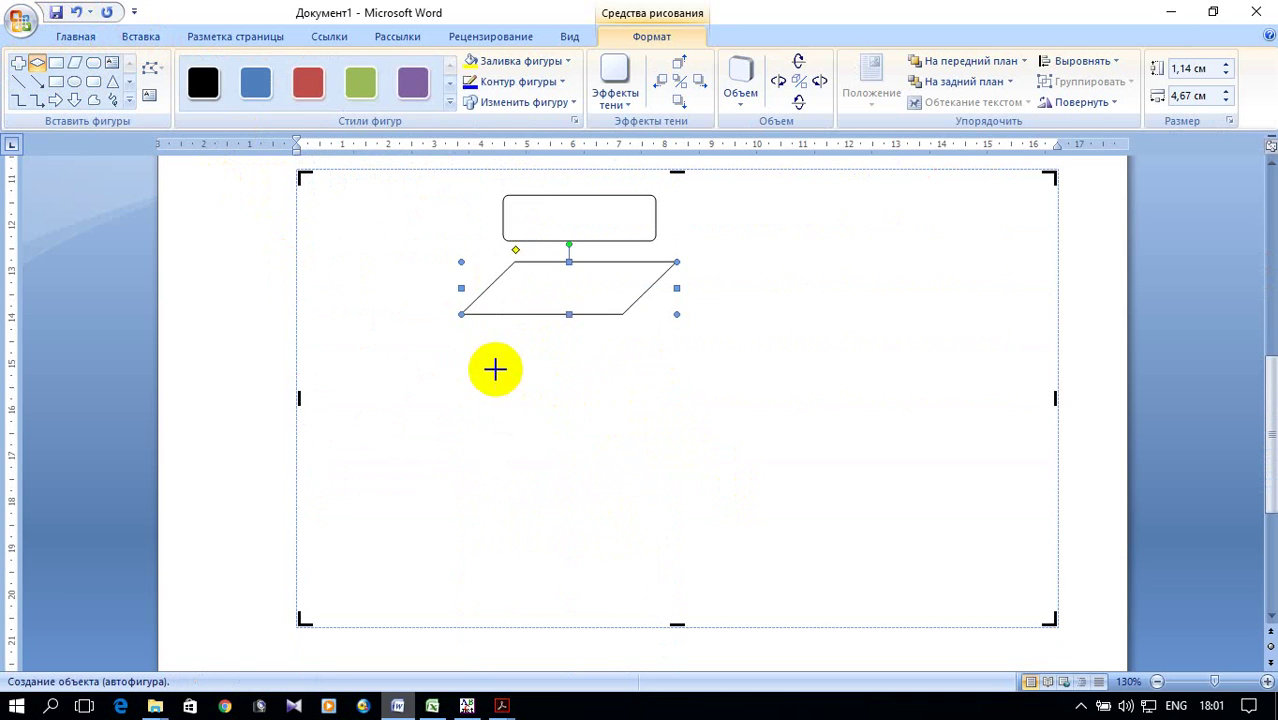
{"action": "left_click_drag", "start_coordinate": [490, 368], "coordinate": [691, 449]}
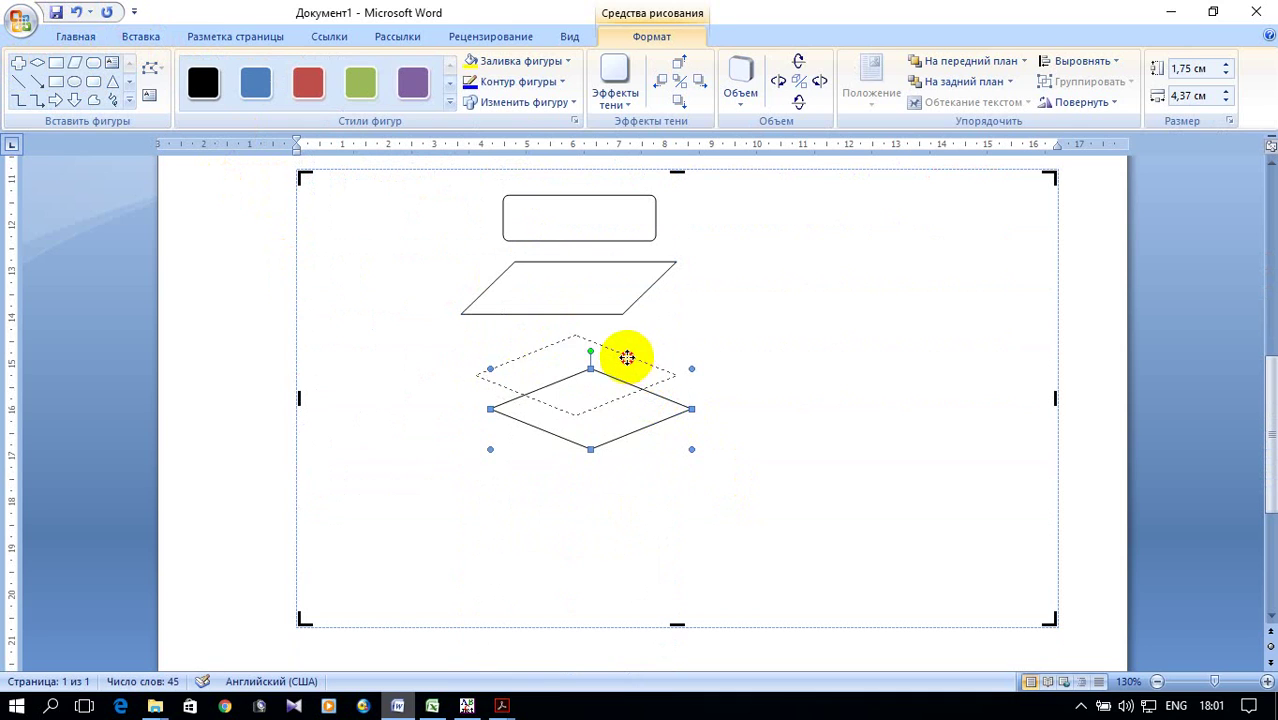
{"action": "left_click_drag", "start_coordinate": [646, 380], "coordinate": [626, 345]}
{"action": "right_click", "coordinate": [590, 375]}
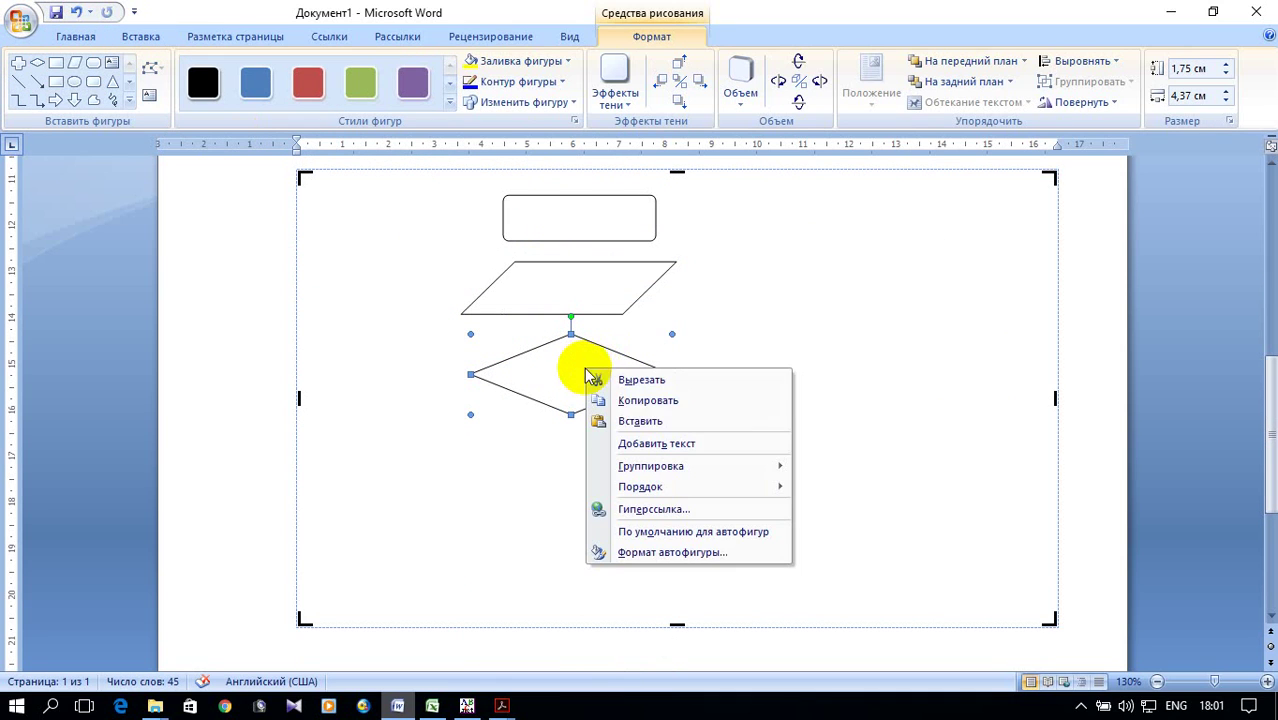
{"action": "left_click", "coordinate": [650, 401]}
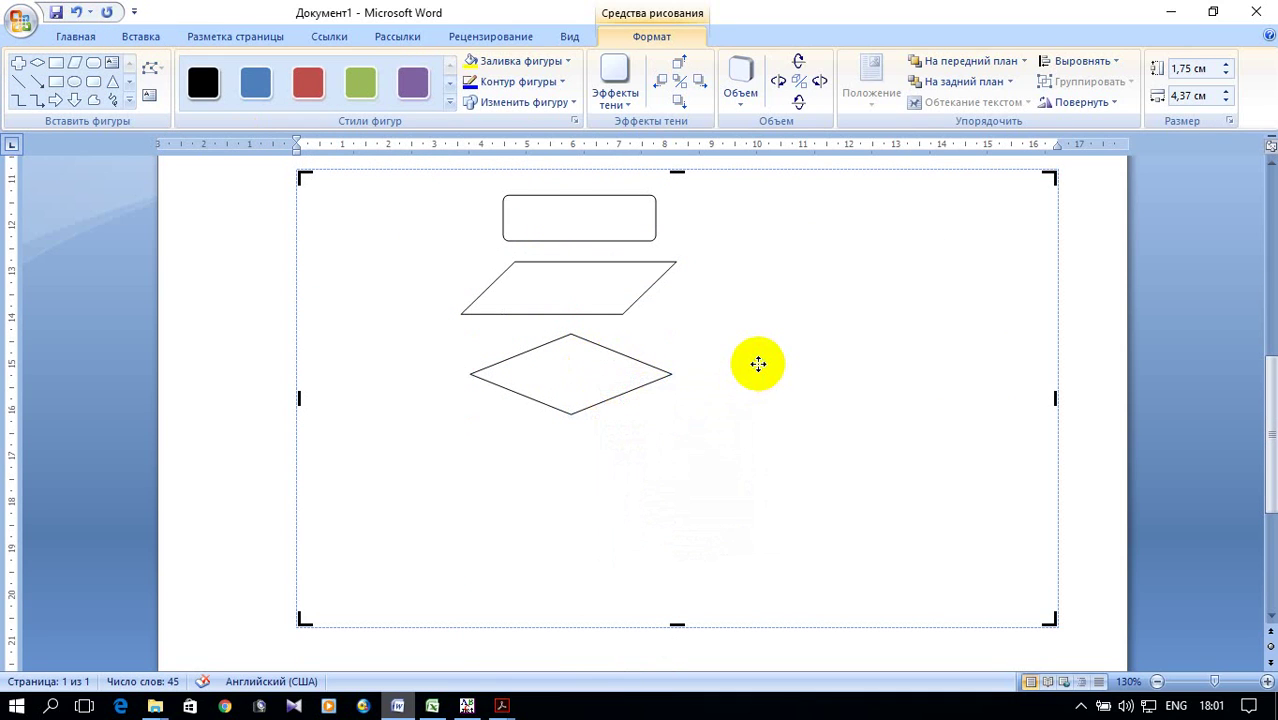
{"action": "right_click", "coordinate": [758, 363]}
{"action": "left_click", "coordinate": [866, 418]}
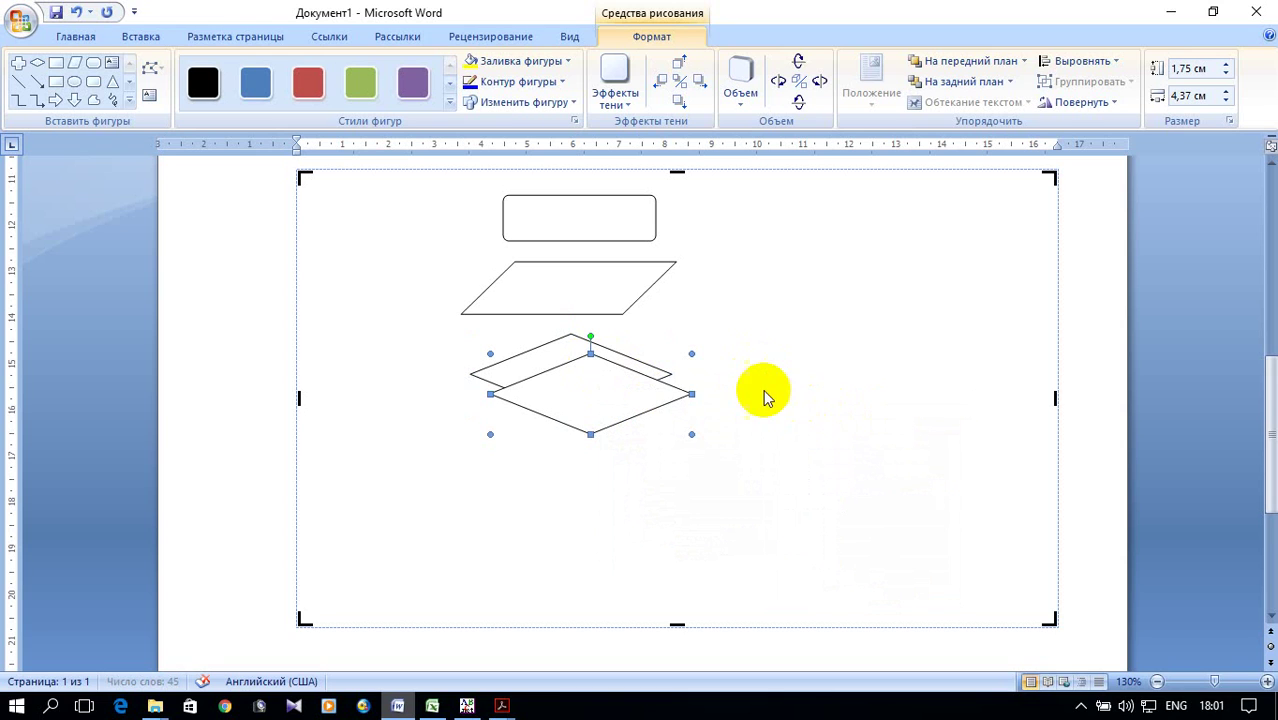
{"action": "left_click_drag", "start_coordinate": [593, 394], "coordinate": [804, 446]}
Step: Draw a rectangle at the lower left of the canvas
{"action": "scroll", "coordinate": [697, 332], "scroll_direction": "up", "scroll_amount": 1}
{"action": "scroll", "coordinate": [697, 334], "scroll_direction": "down", "scroll_amount": 1}
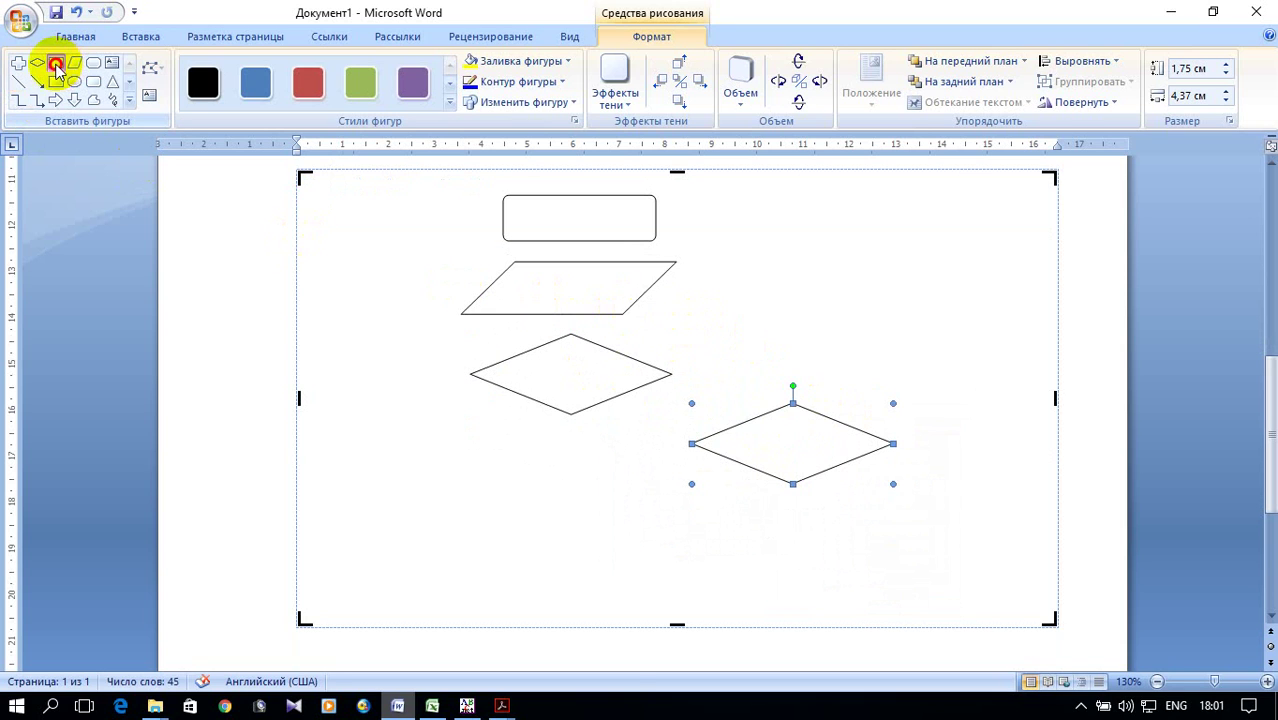
{"action": "left_click", "coordinate": [56, 62]}
{"action": "left_click_drag", "start_coordinate": [366, 432], "coordinate": [493, 480]}
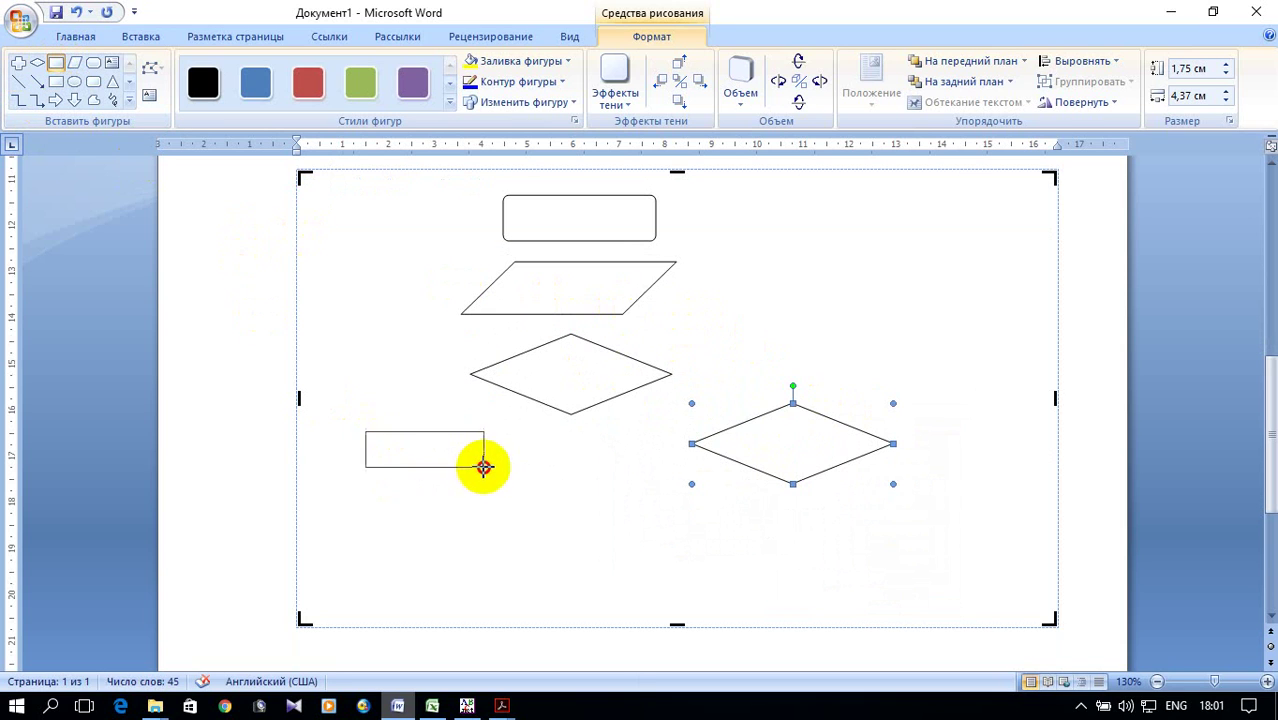
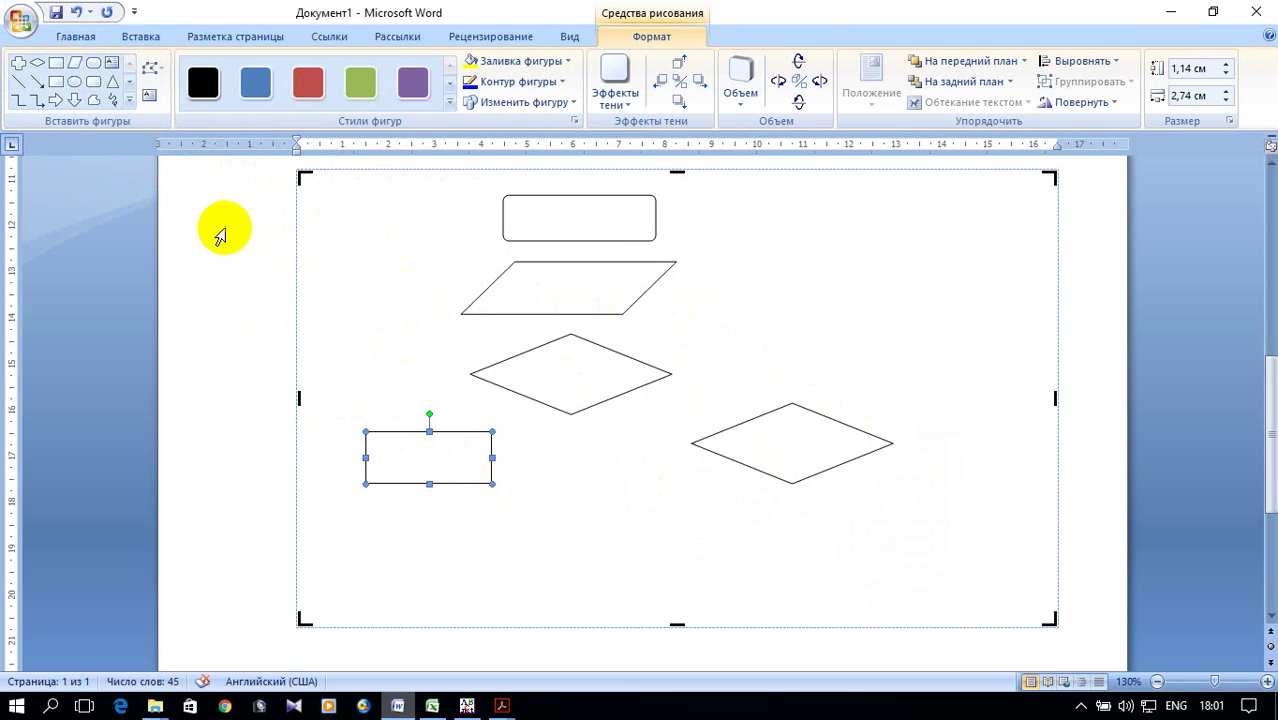
Step: Draw a rectangle in the lower middle and a parallelogram at the right of the canvas
{"action": "left_click", "coordinate": [60, 64]}
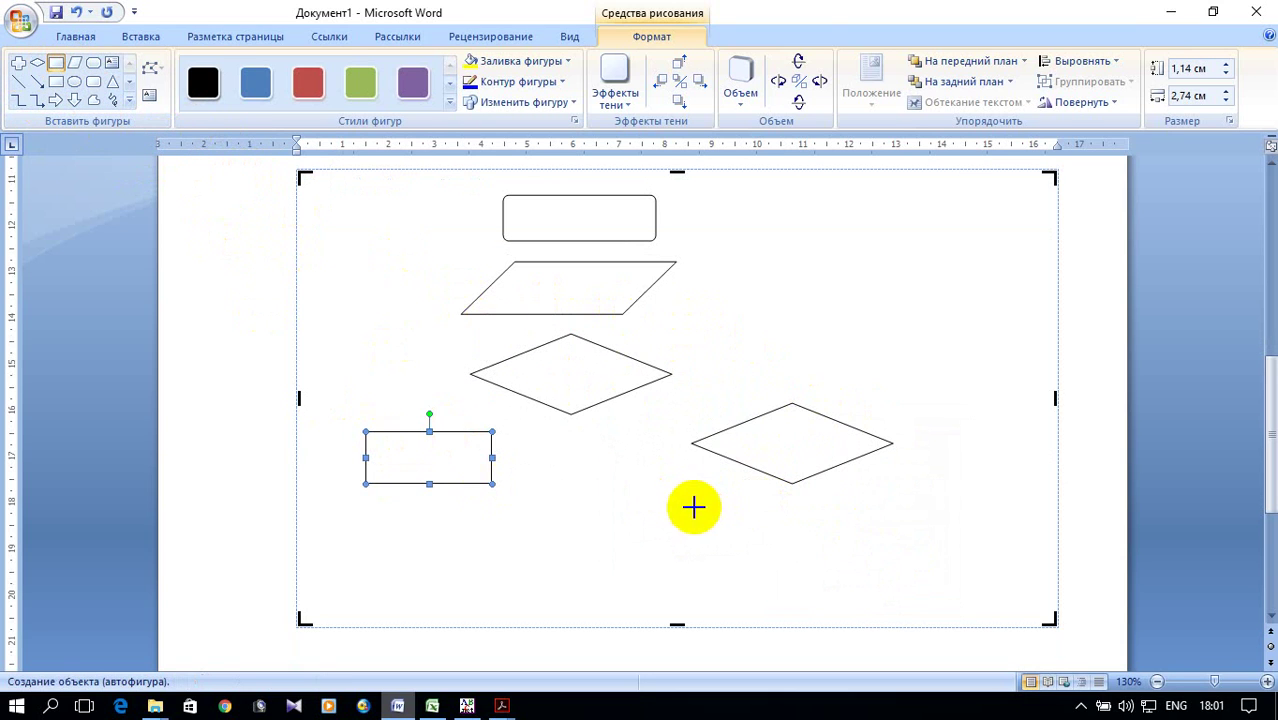
{"action": "left_click_drag", "start_coordinate": [601, 484], "coordinate": [717, 537]}
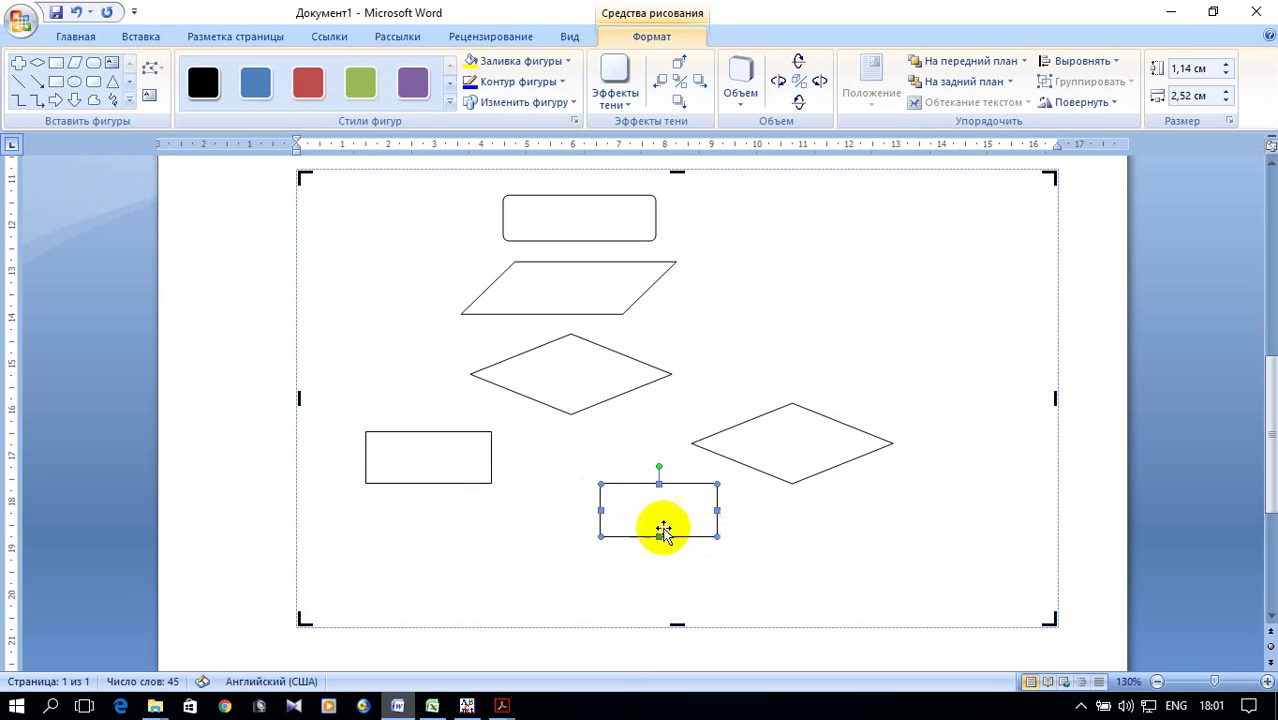
{"action": "left_click", "coordinate": [77, 75]}
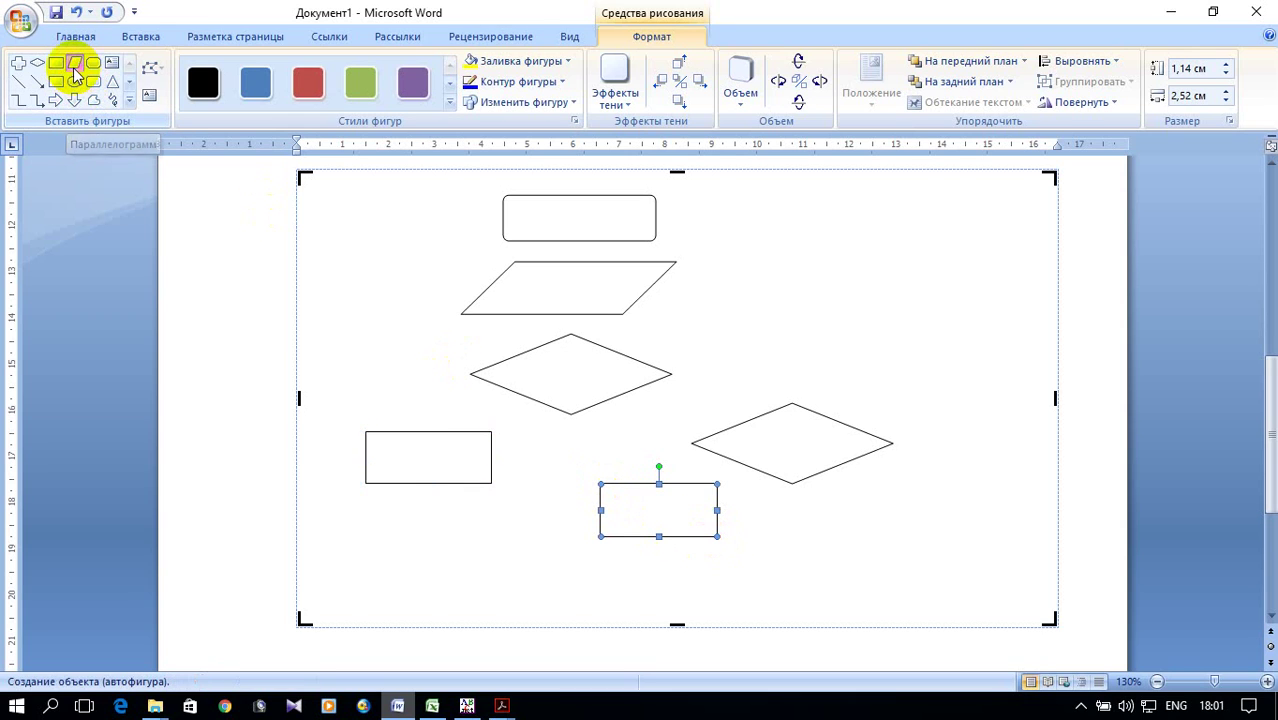
{"action": "mouse_move", "coordinate": [889, 465]}
{"action": "left_mouse_down"}
{"action": "mouse_move", "coordinate": [1024, 528]}
{"action": "mouse_move", "coordinate": [1037, 523]}
{"action": "mouse_move", "coordinate": [1031, 507]}
{"action": "left_mouse_up"}
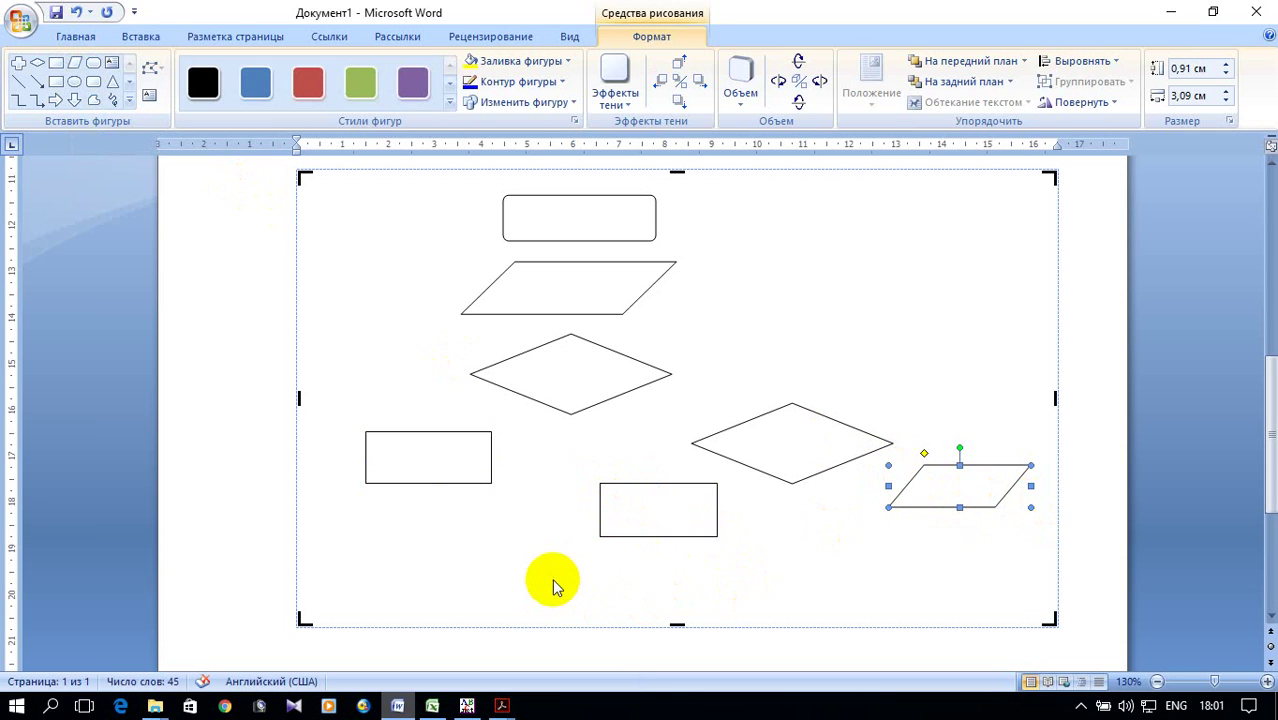
Step: Add another parallelogram near the canvas bottom and nudge it slightly higher
{"action": "left_click", "coordinate": [73, 64]}
{"action": "left_click_drag", "start_coordinate": [470, 576], "coordinate": [622, 613]}
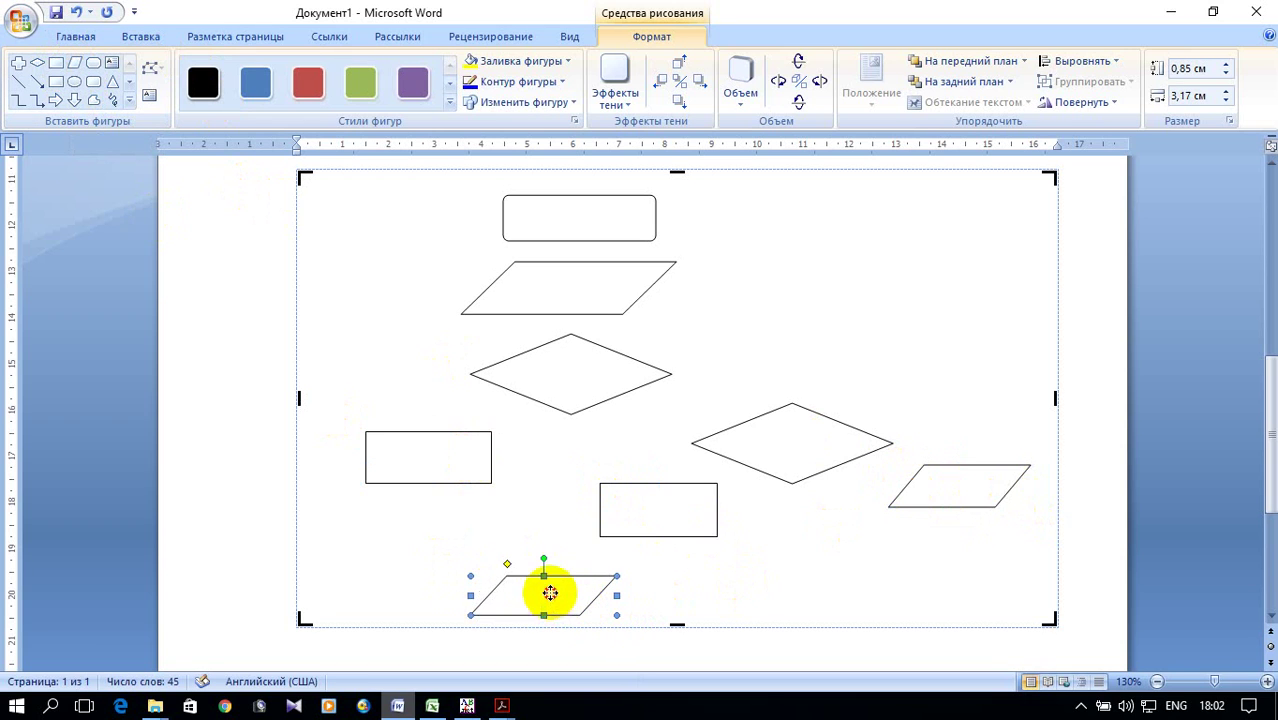
{"action": "left_click_drag", "start_coordinate": [546, 578], "coordinate": [546, 578]}
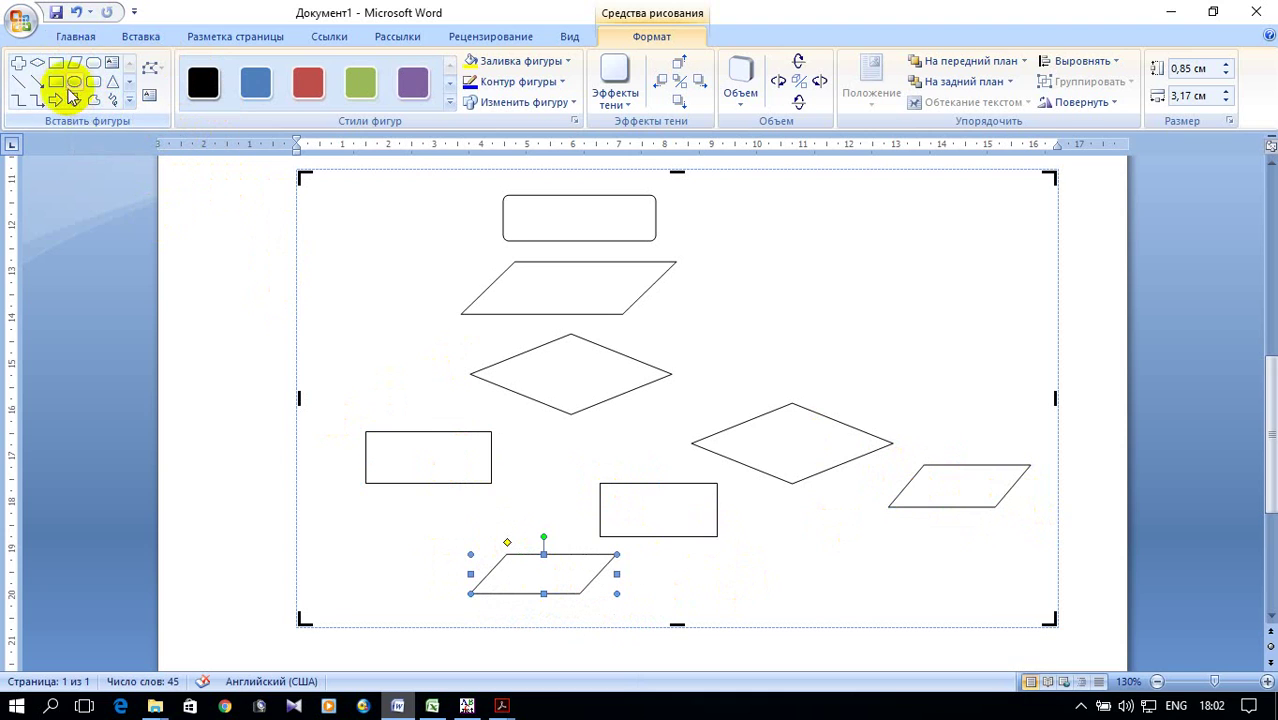
{"action": "left_click", "coordinate": [138, 36]}
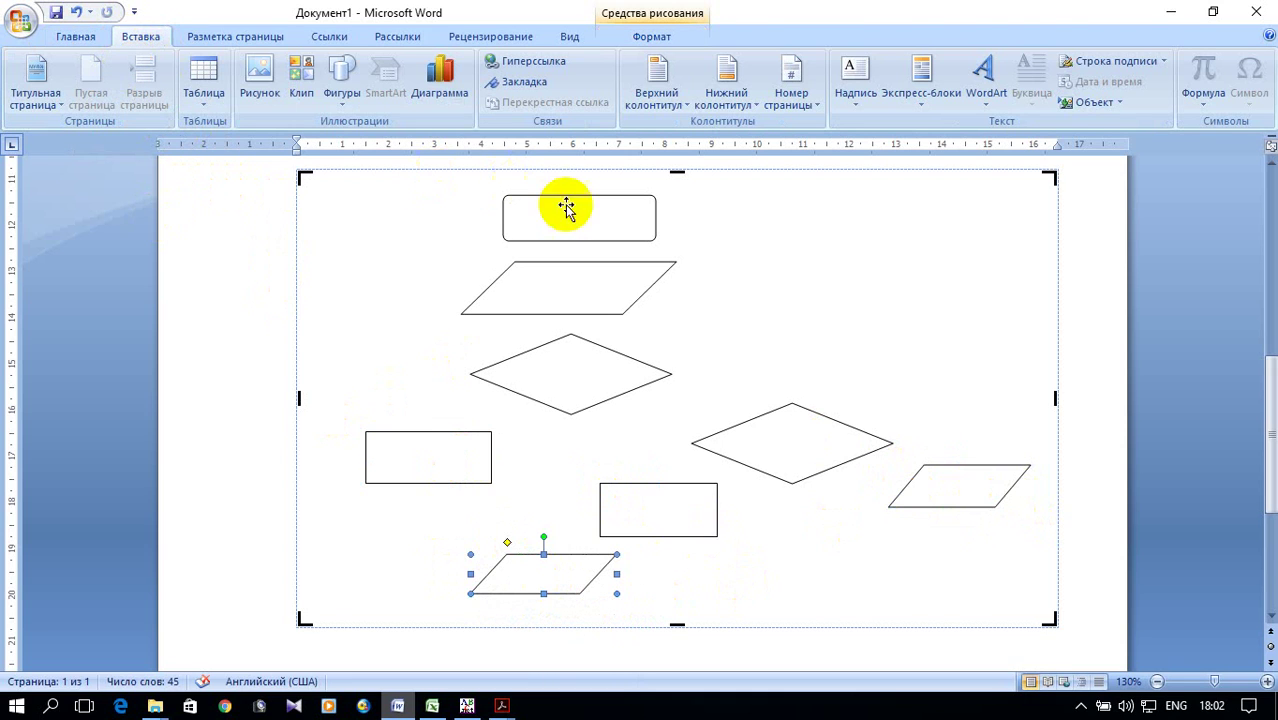
Step: Copy the top rounded rectangle and place the copy at the canvas bottom
{"action": "right_click", "coordinate": [654, 215]}
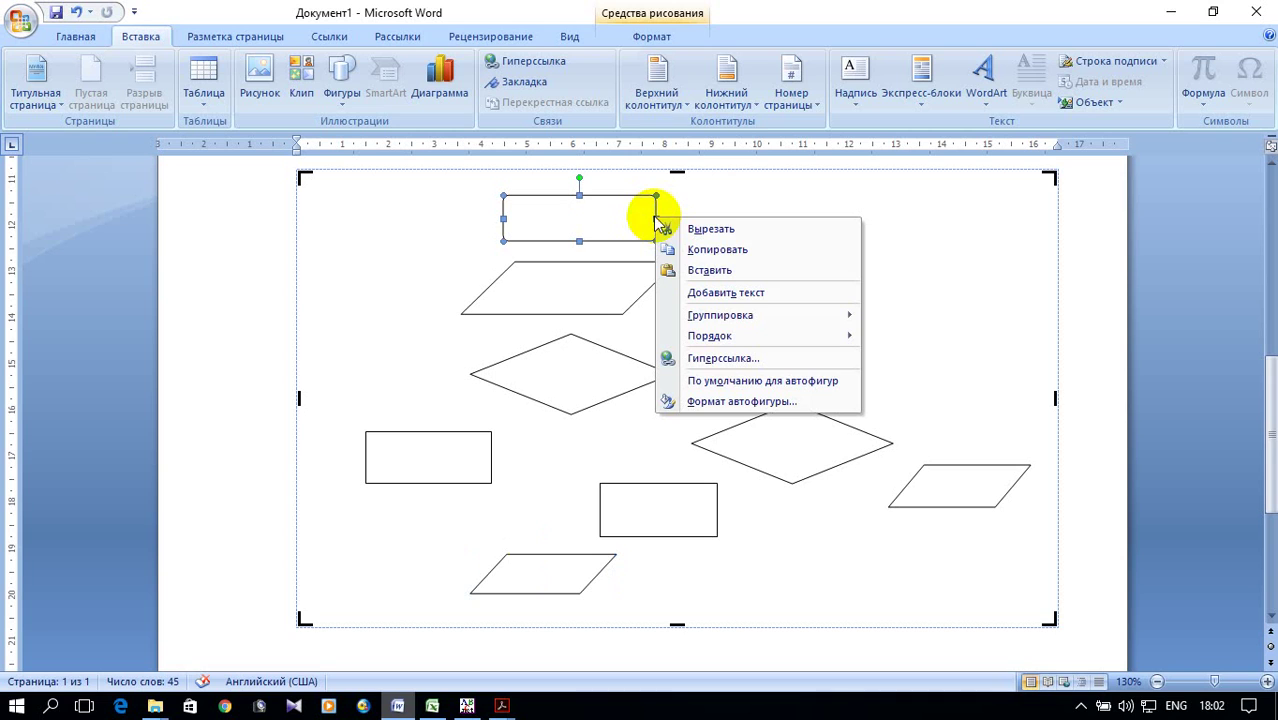
{"action": "left_click", "coordinate": [720, 250]}
{"action": "right_click", "coordinate": [767, 249]}
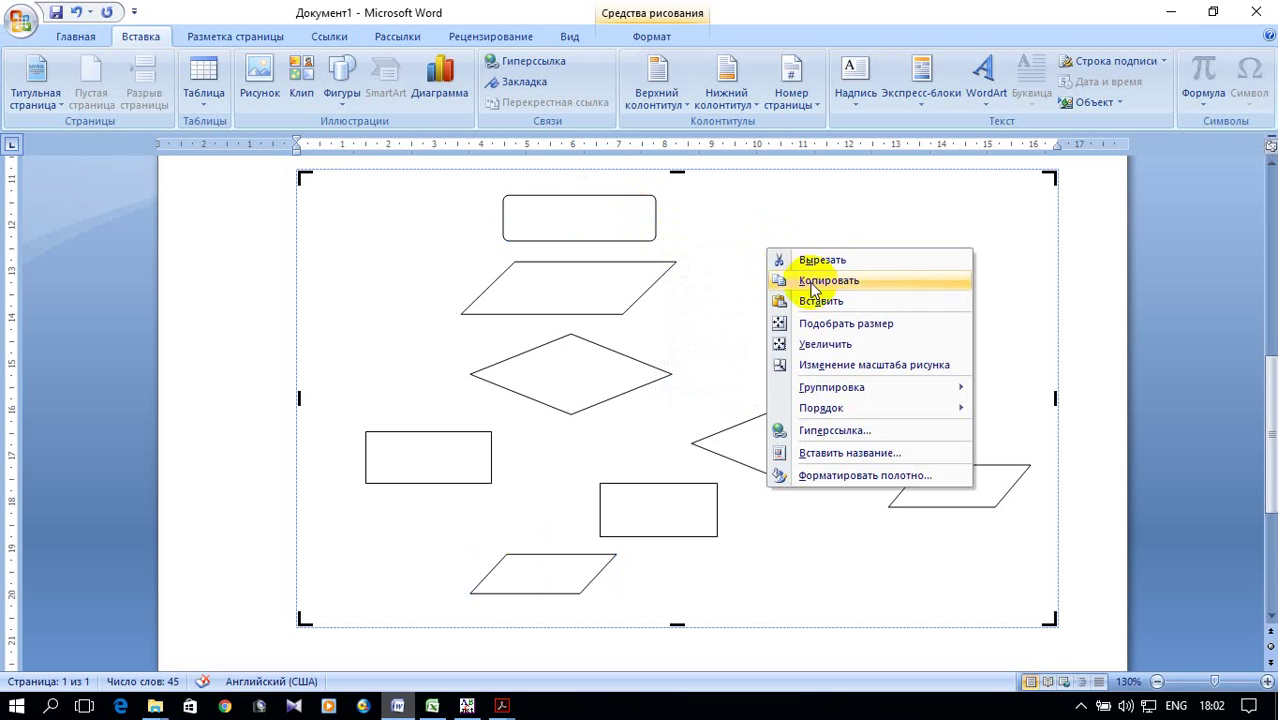
{"action": "left_click", "coordinate": [834, 302]}
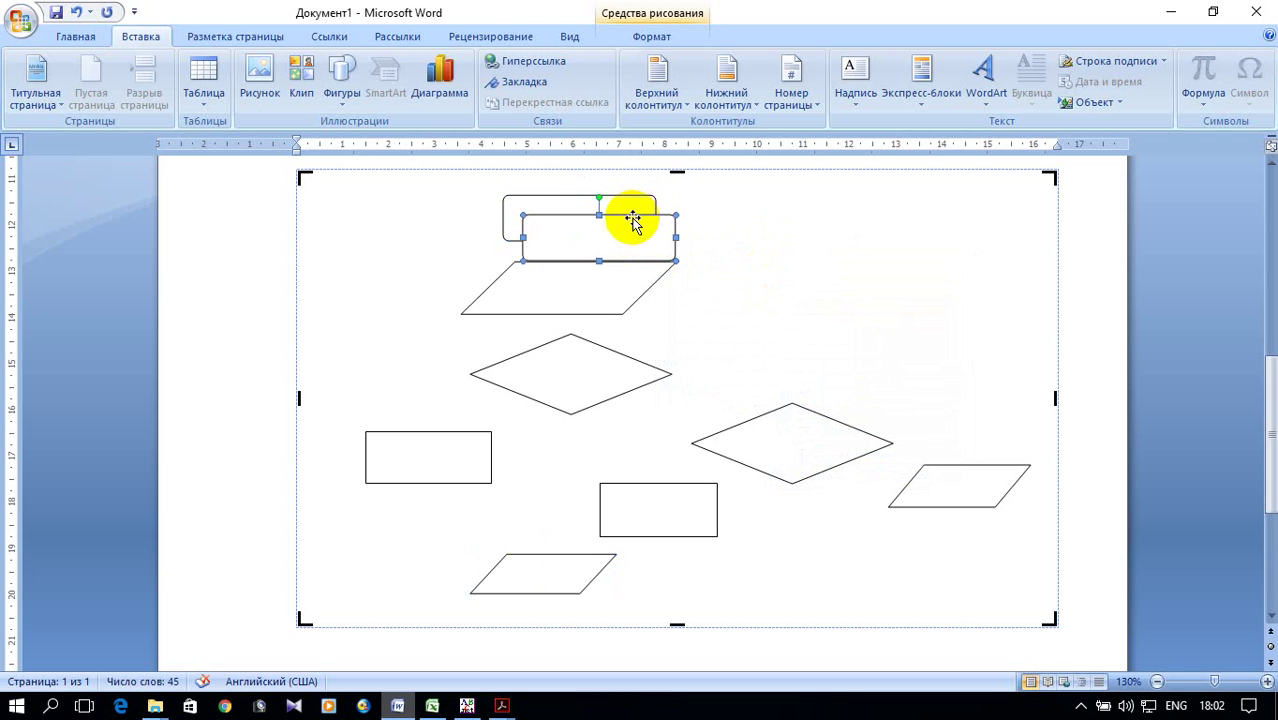
{"action": "left_click_drag", "start_coordinate": [803, 369], "coordinate": [785, 592]}
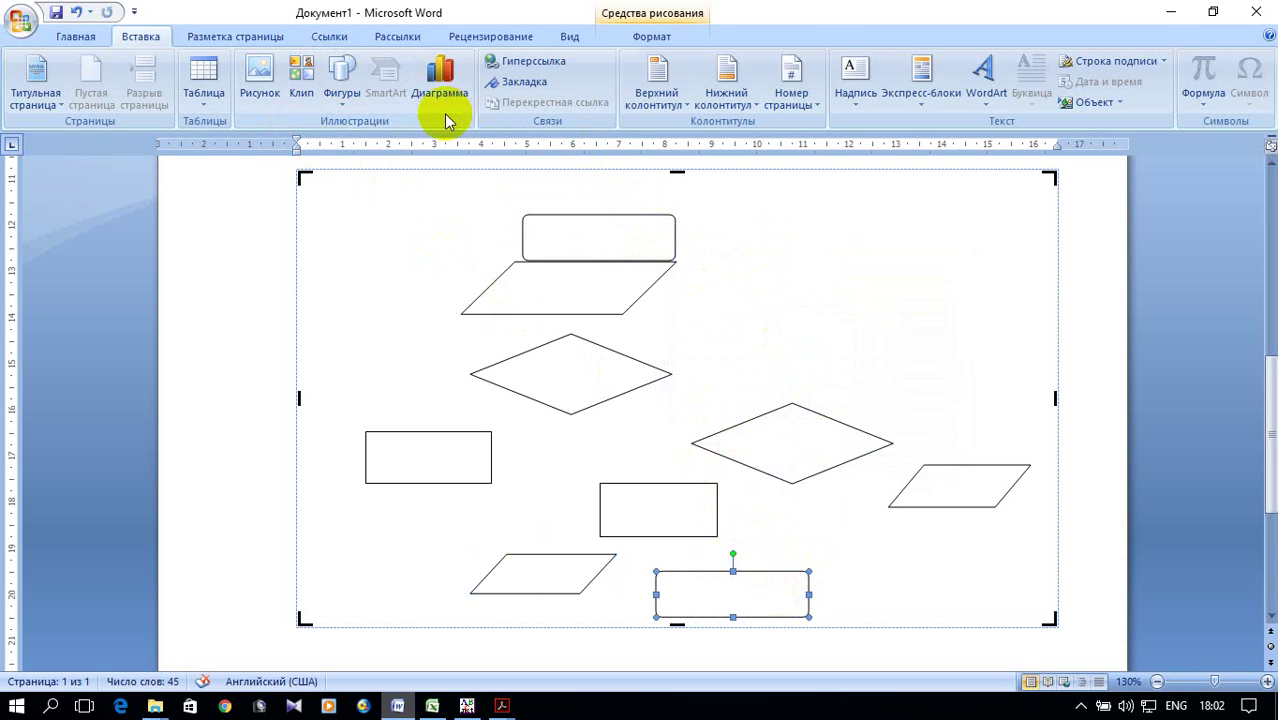
Step: Raise the top rounded rectangle and draw an arrow from it to the parallelogram
{"action": "left_click", "coordinate": [330, 100]}
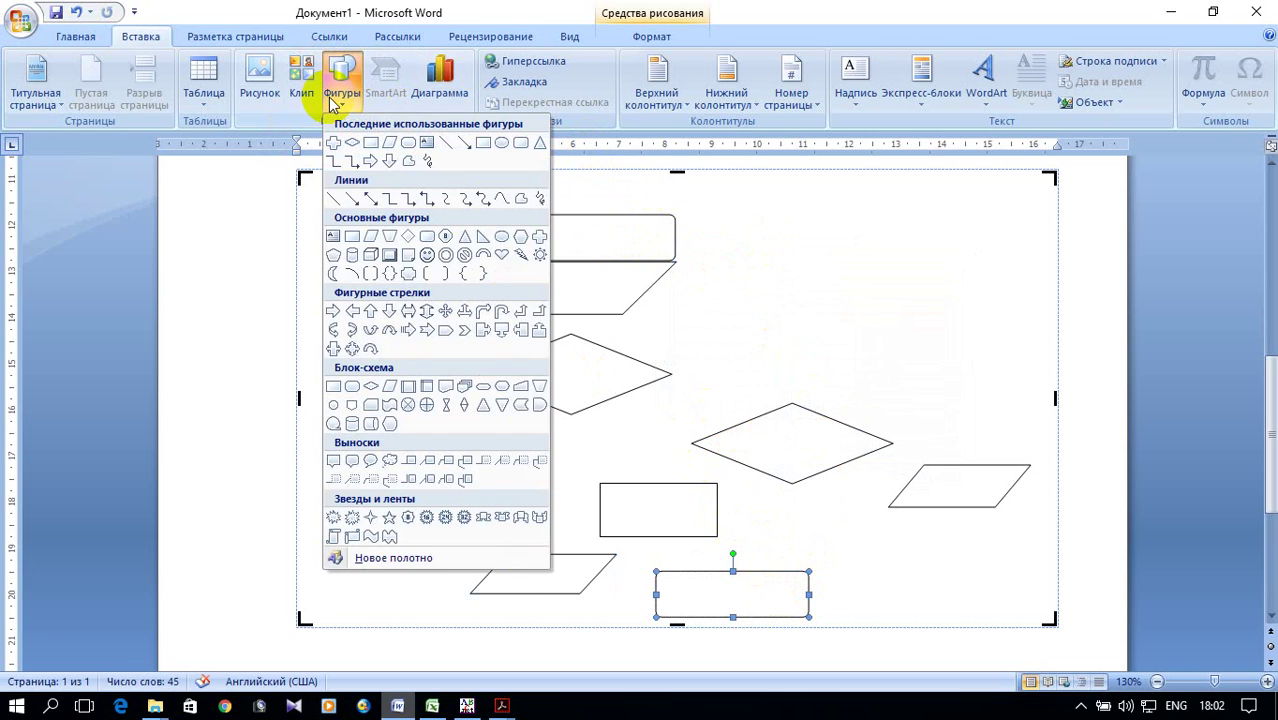
{"action": "left_click", "coordinate": [700, 279]}
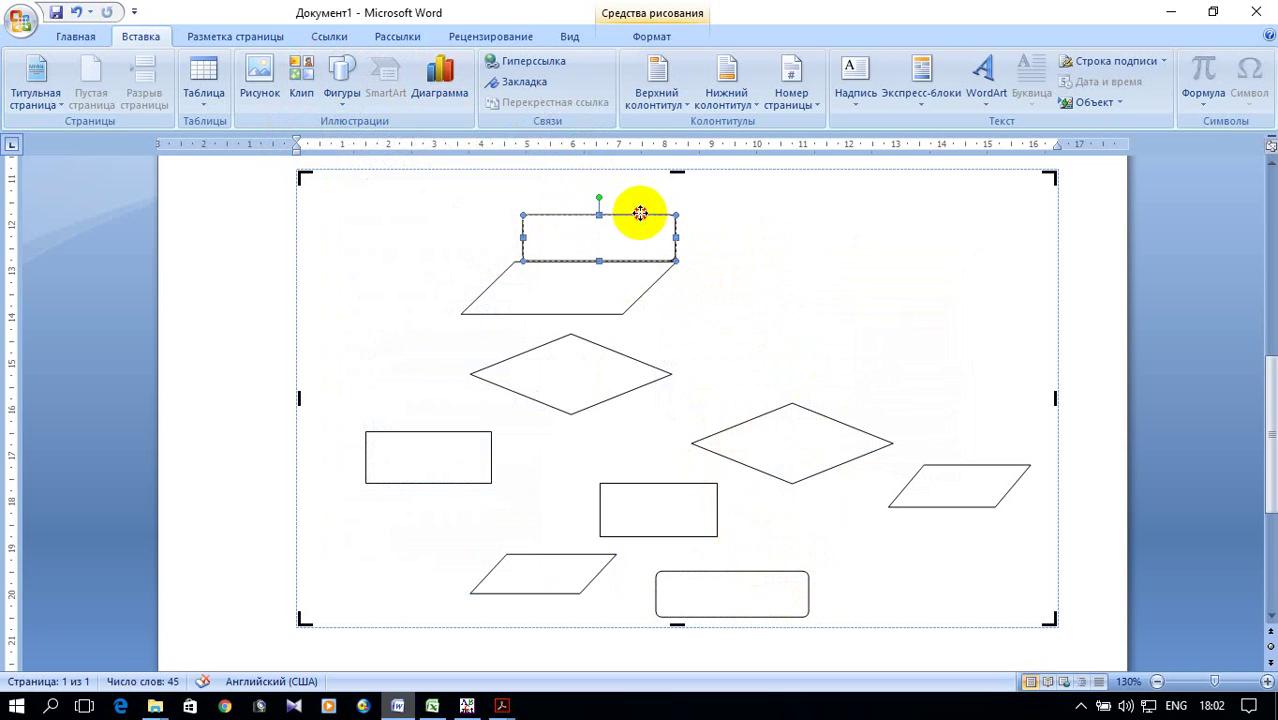
{"action": "left_click_drag", "start_coordinate": [640, 213], "coordinate": [637, 184]}
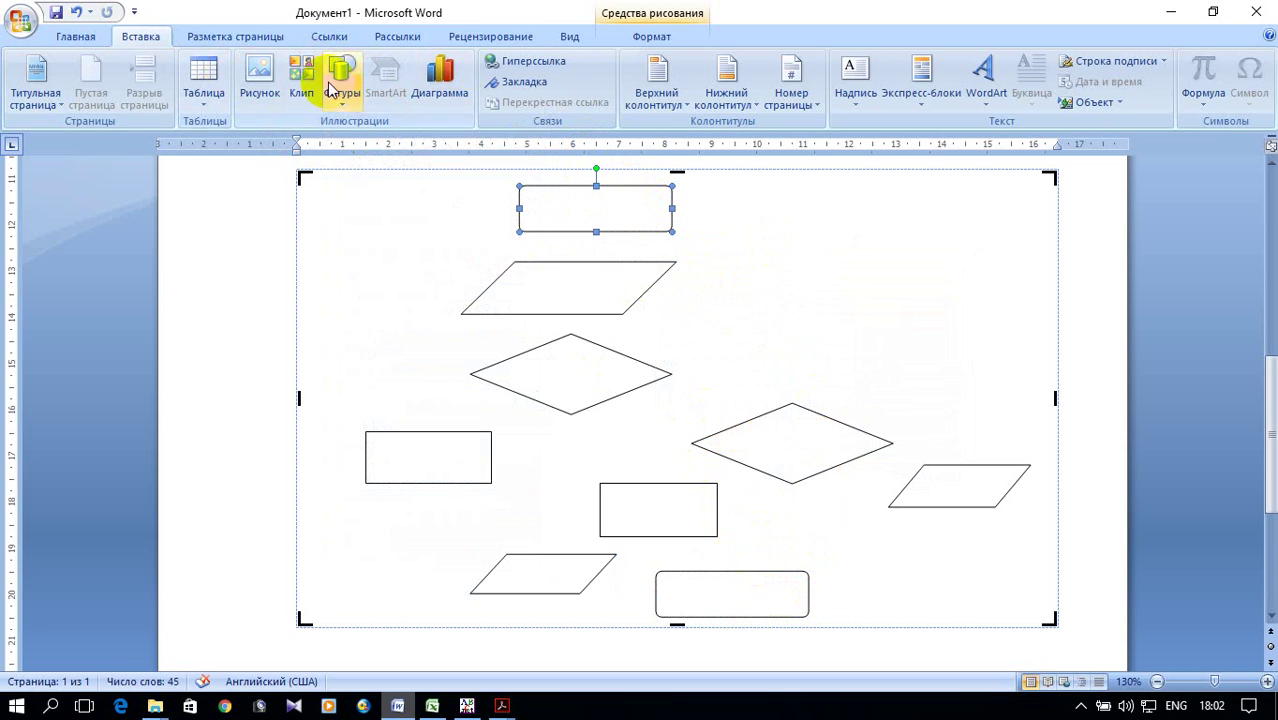
{"action": "left_click", "coordinate": [331, 90]}
{"action": "left_click", "coordinate": [351, 198]}
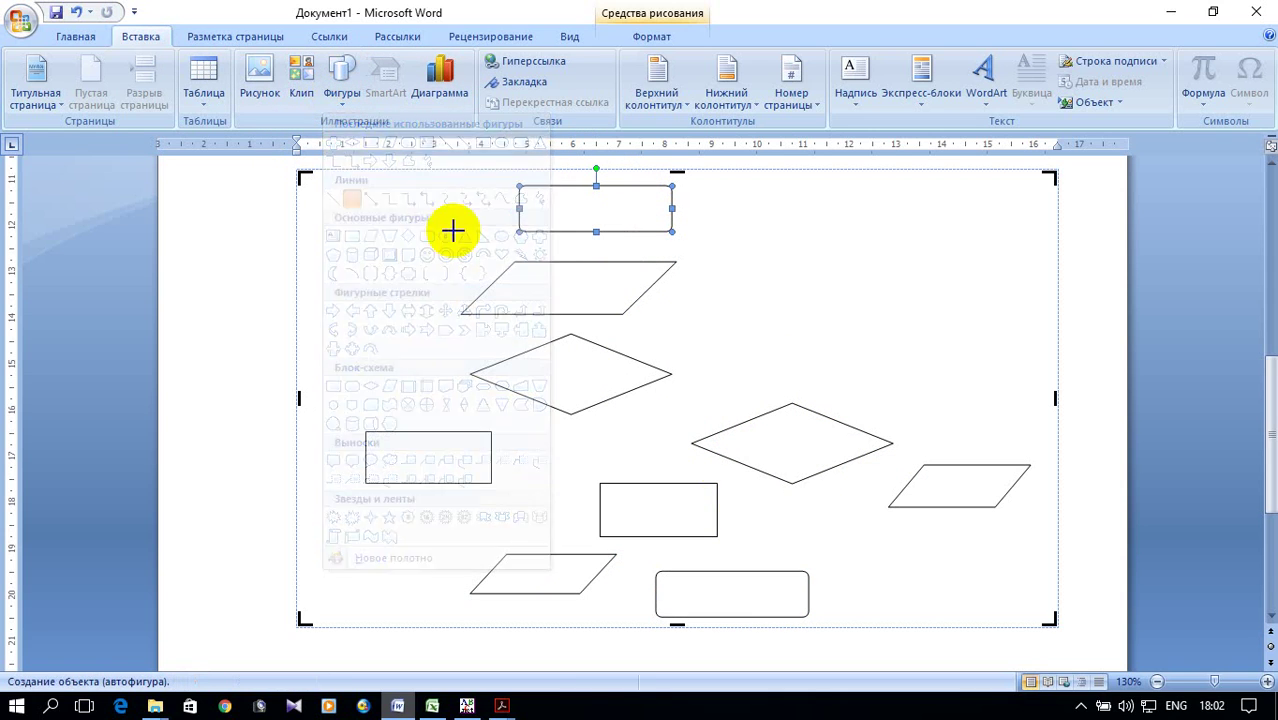
{"action": "left_click_drag", "start_coordinate": [599, 232], "coordinate": [570, 262]}
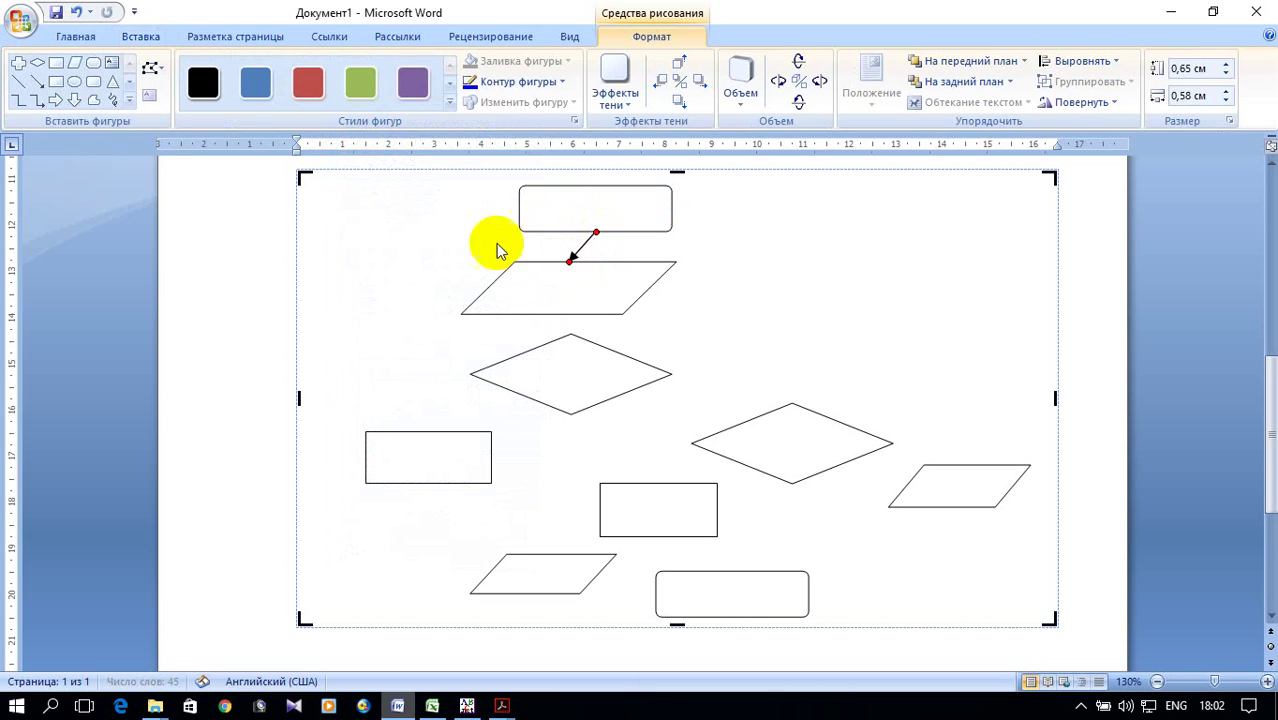
Step: Draw arrows from the parallelogram to the first diamond, then to the left rectangle and second diamond
{"action": "left_click", "coordinate": [36, 82]}
{"action": "left_click_drag", "start_coordinate": [568, 316], "coordinate": [571, 333]}
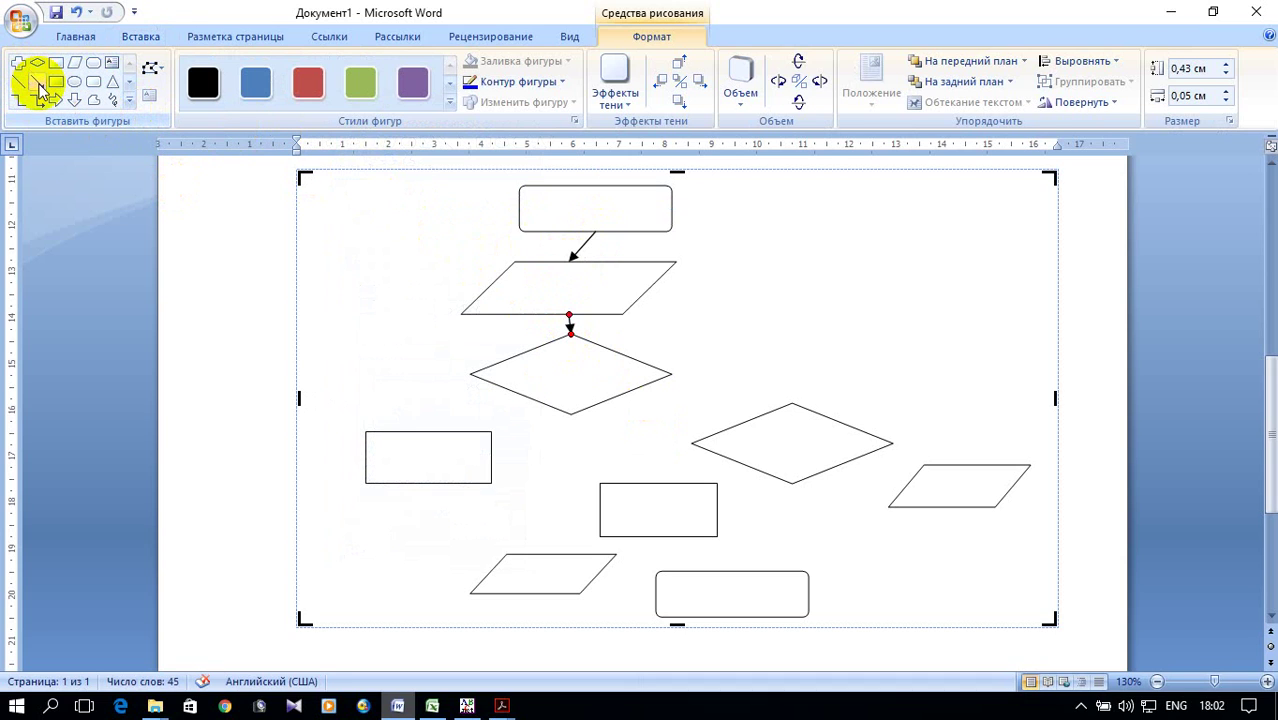
{"action": "left_click", "coordinate": [38, 84]}
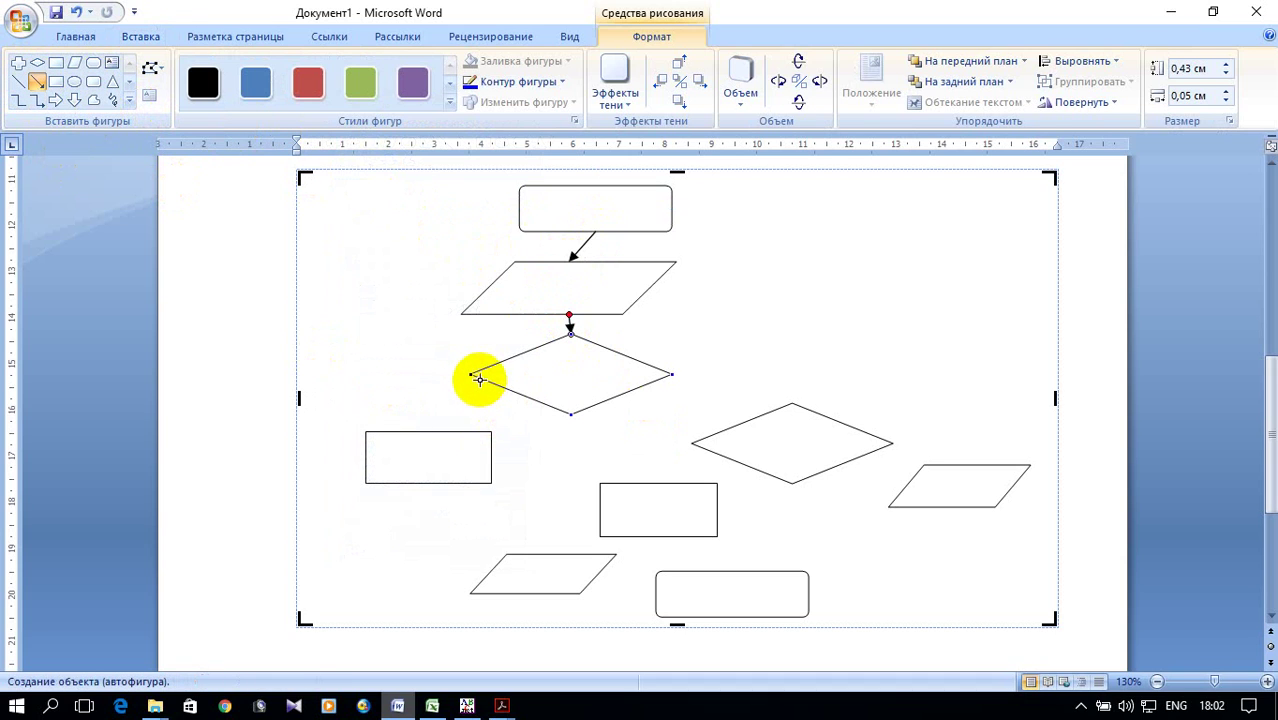
{"action": "left_click_drag", "start_coordinate": [458, 390], "coordinate": [425, 432]}
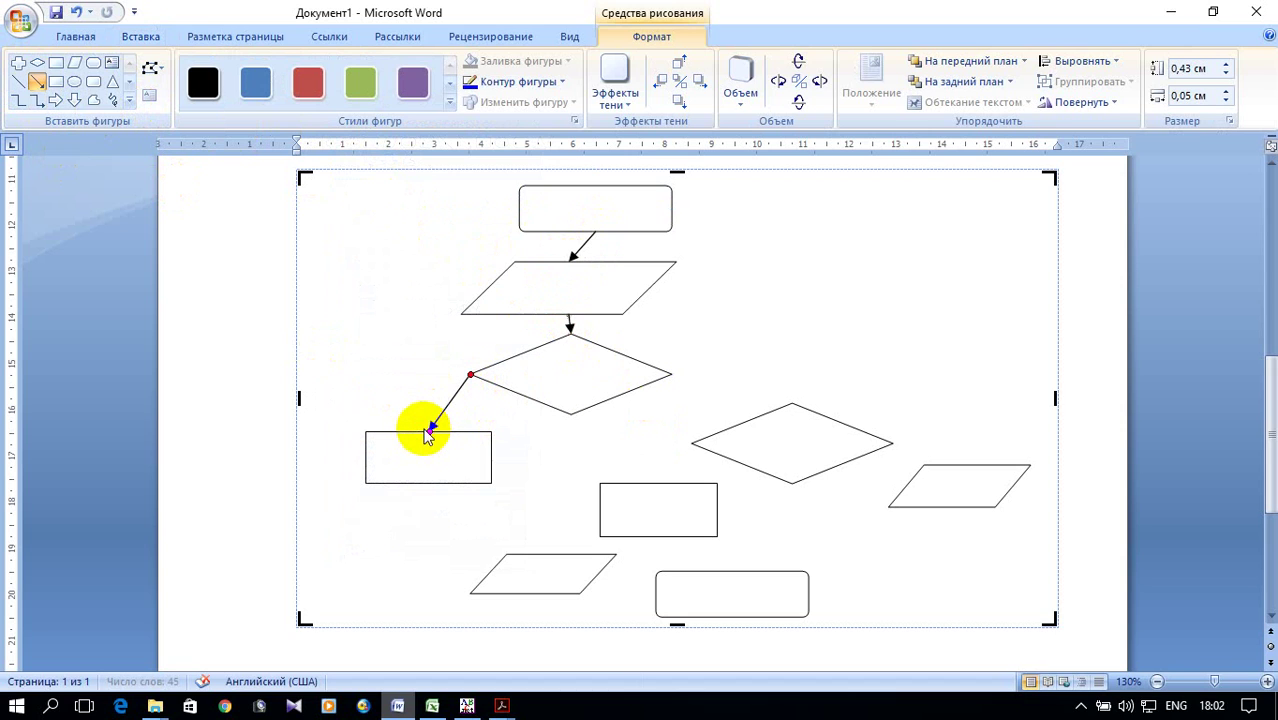
{"action": "left_click", "coordinate": [38, 84]}
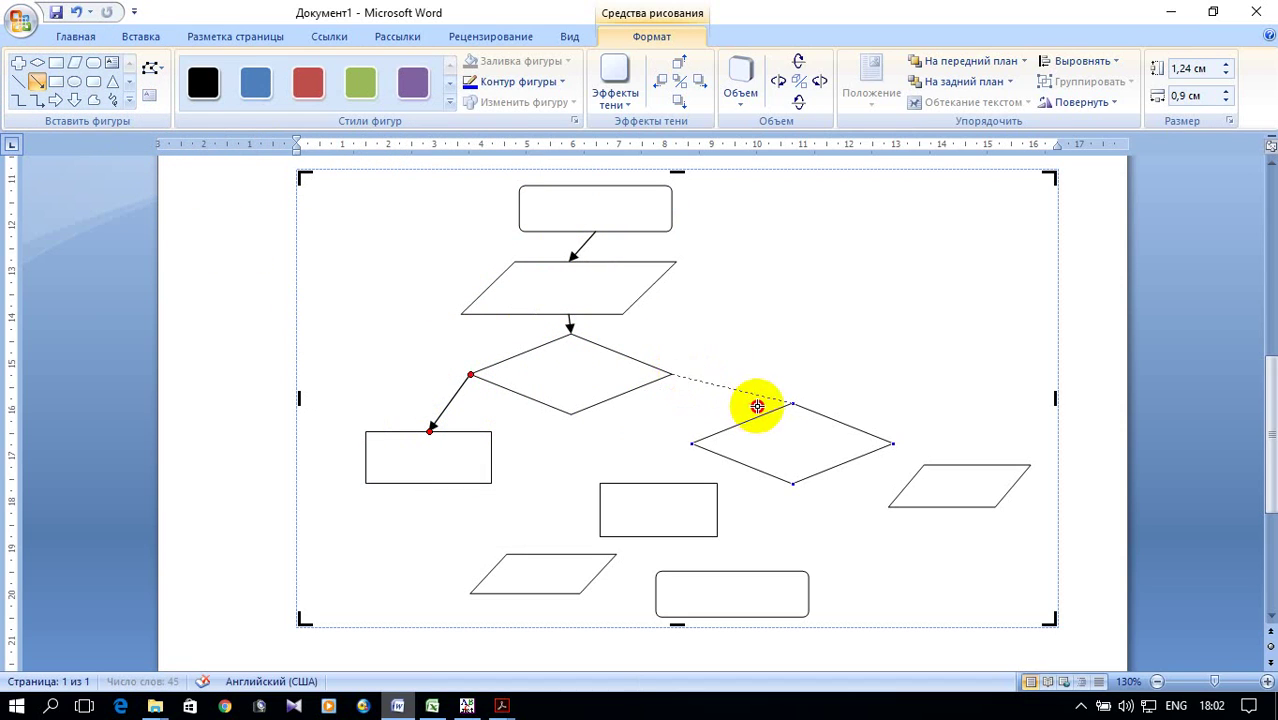
{"action": "left_click_drag", "start_coordinate": [757, 406], "coordinate": [792, 404]}
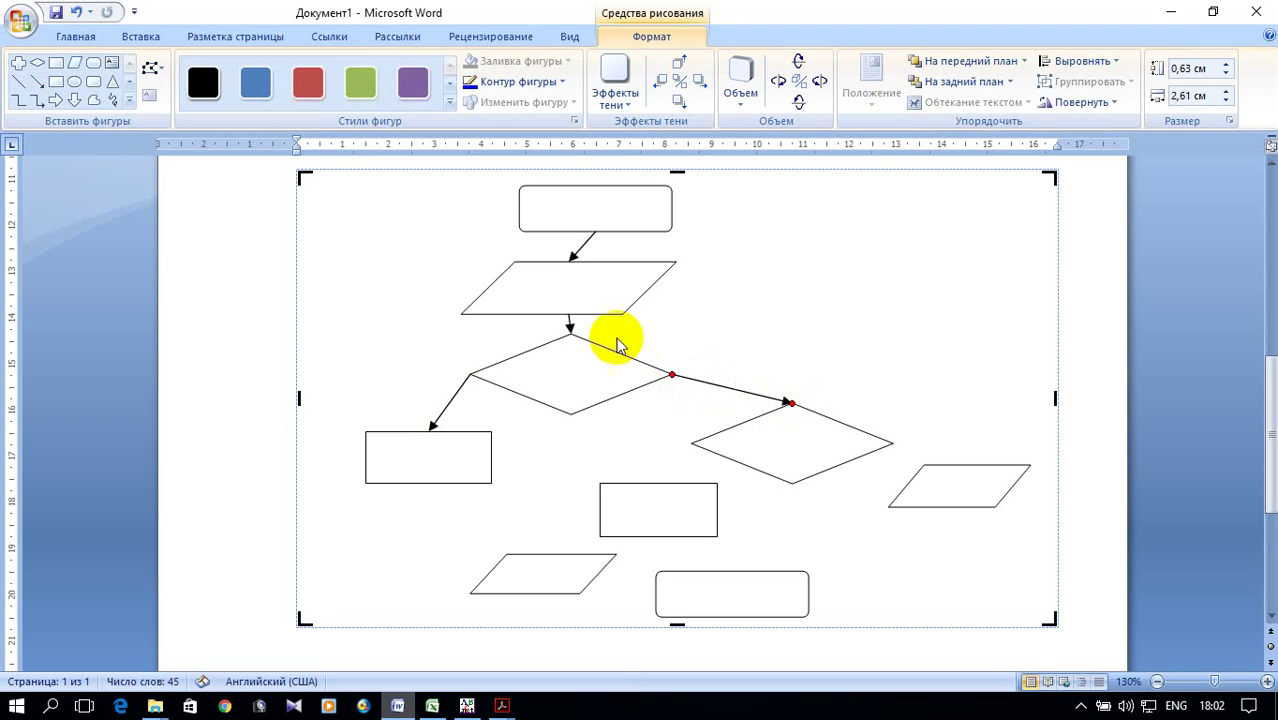
Step: Link the second diamond to the middle rectangle and right parallelogram, and both rectangles to the lower-left parallelogram
{"action": "left_click", "coordinate": [38, 83]}
{"action": "left_click_drag", "start_coordinate": [691, 444], "coordinate": [659, 483]}
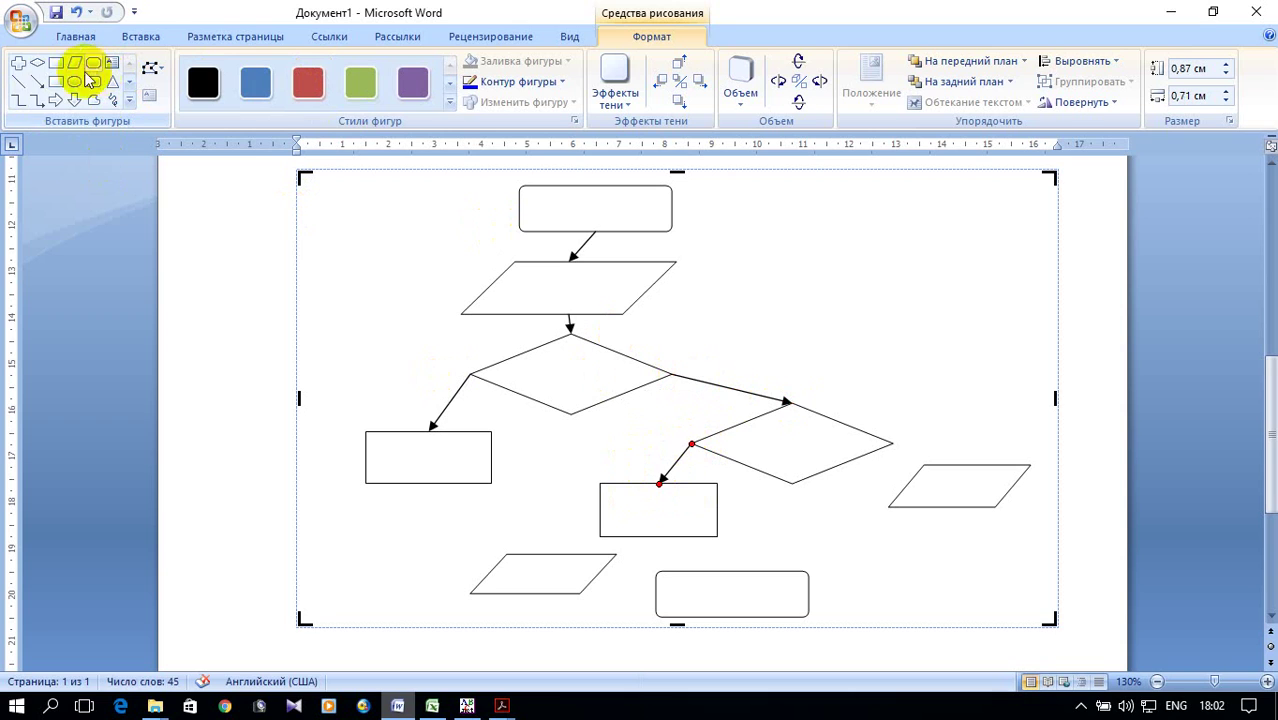
{"action": "left_click", "coordinate": [37, 84]}
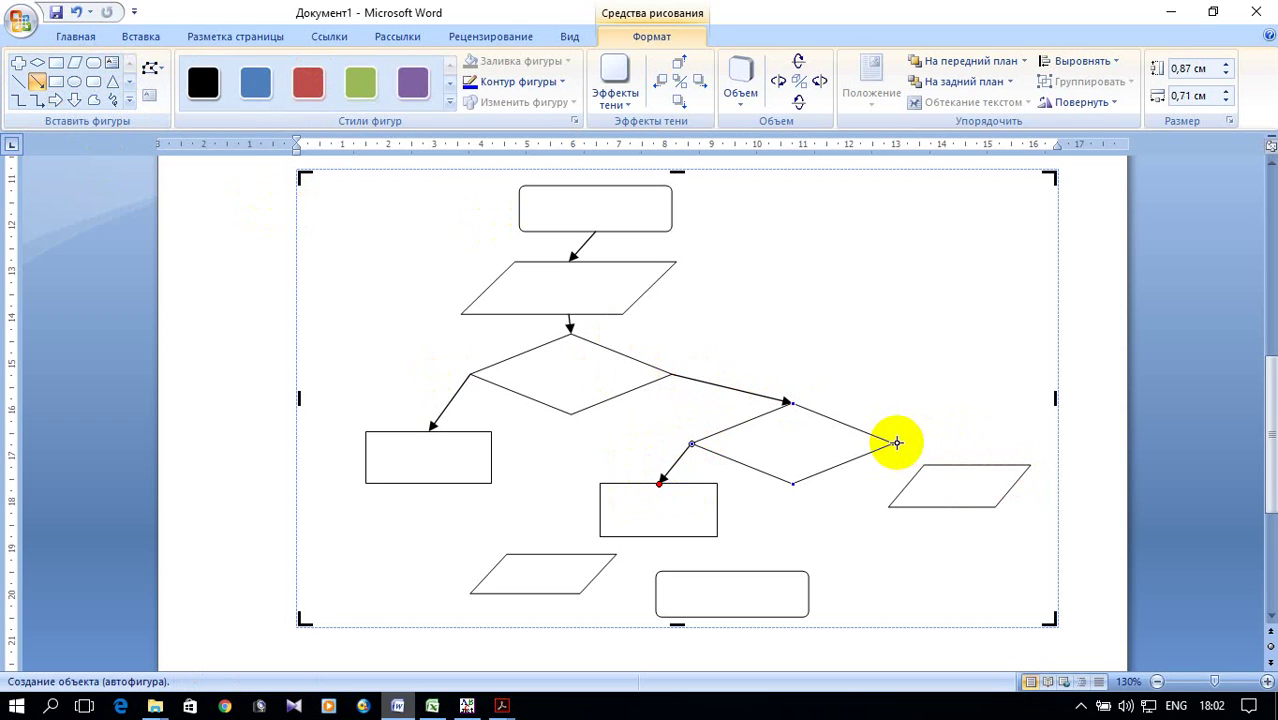
{"action": "left_click_drag", "start_coordinate": [926, 456], "coordinate": [977, 466]}
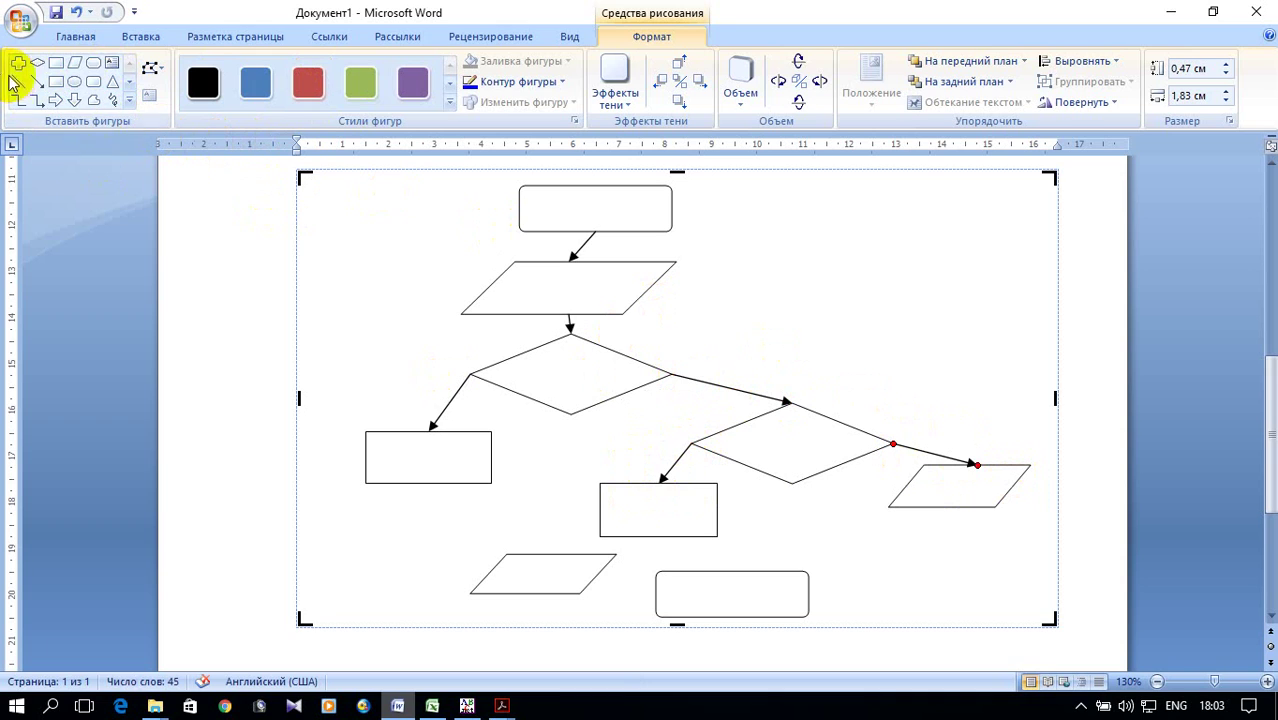
{"action": "left_click", "coordinate": [36, 84]}
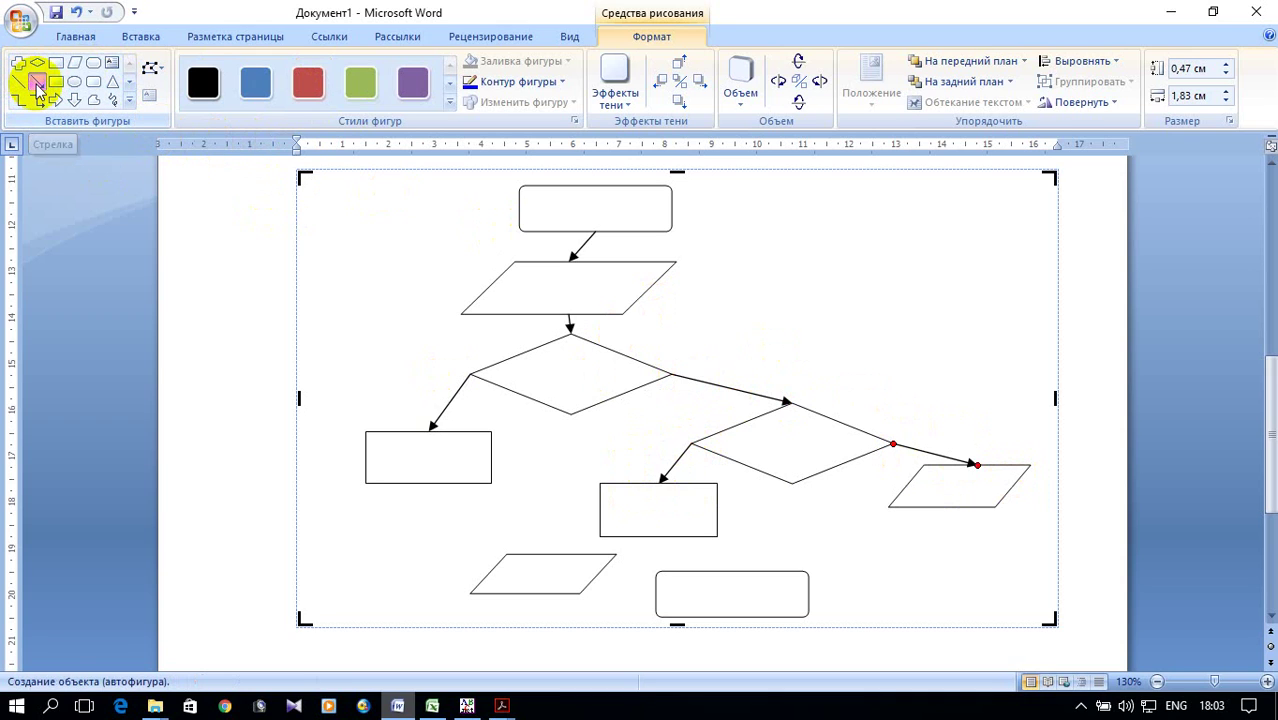
{"action": "left_click_drag", "start_coordinate": [428, 484], "coordinate": [561, 553]}
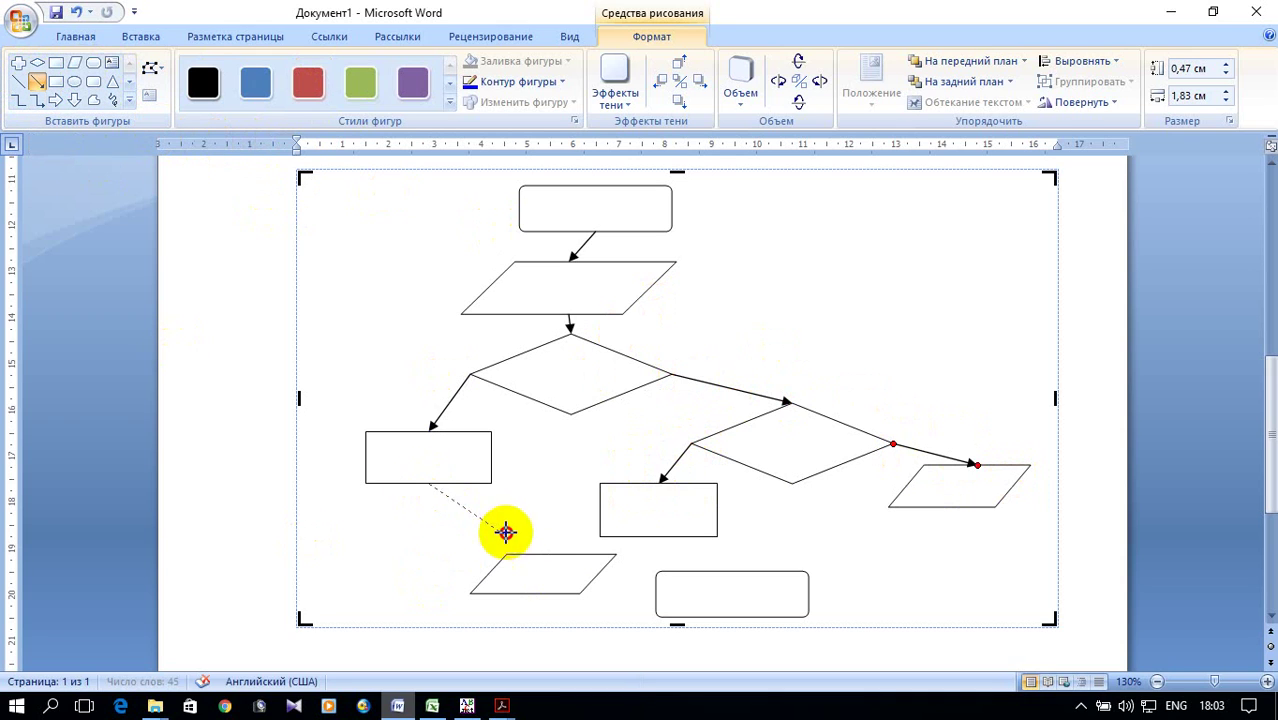
{"action": "left_click", "coordinate": [36, 85]}
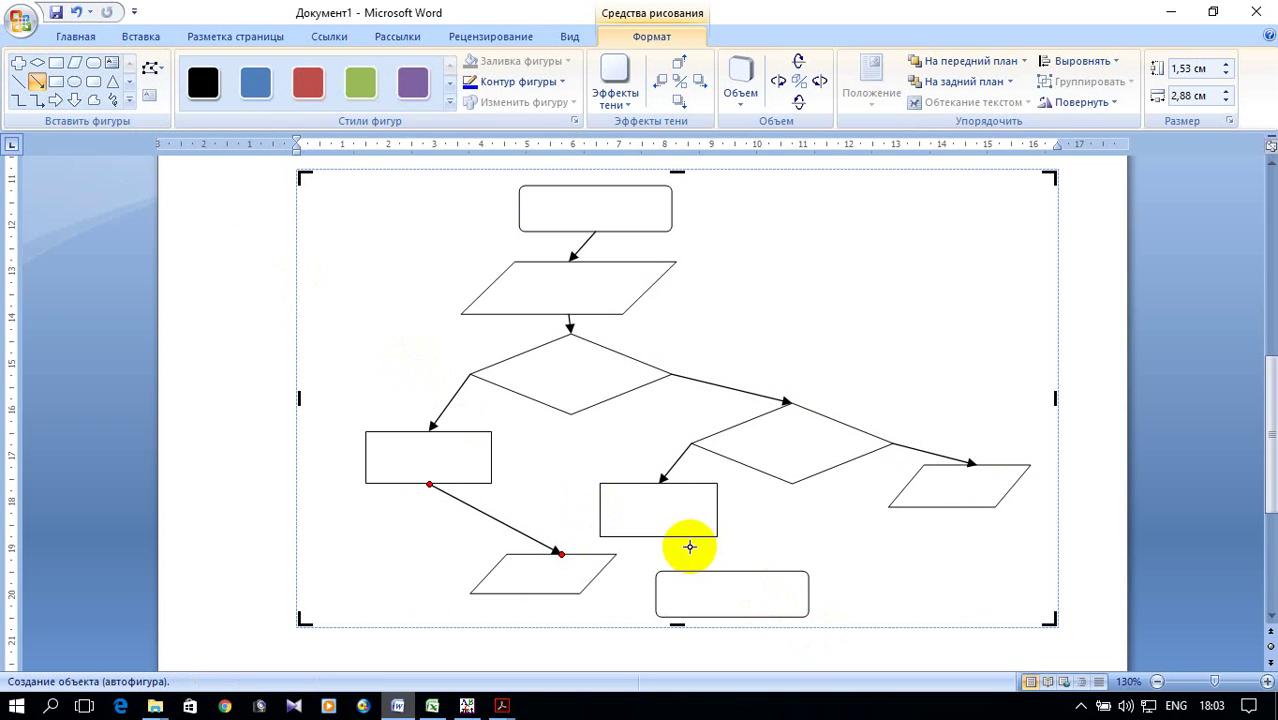
{"action": "left_click_drag", "start_coordinate": [660, 533], "coordinate": [594, 551]}
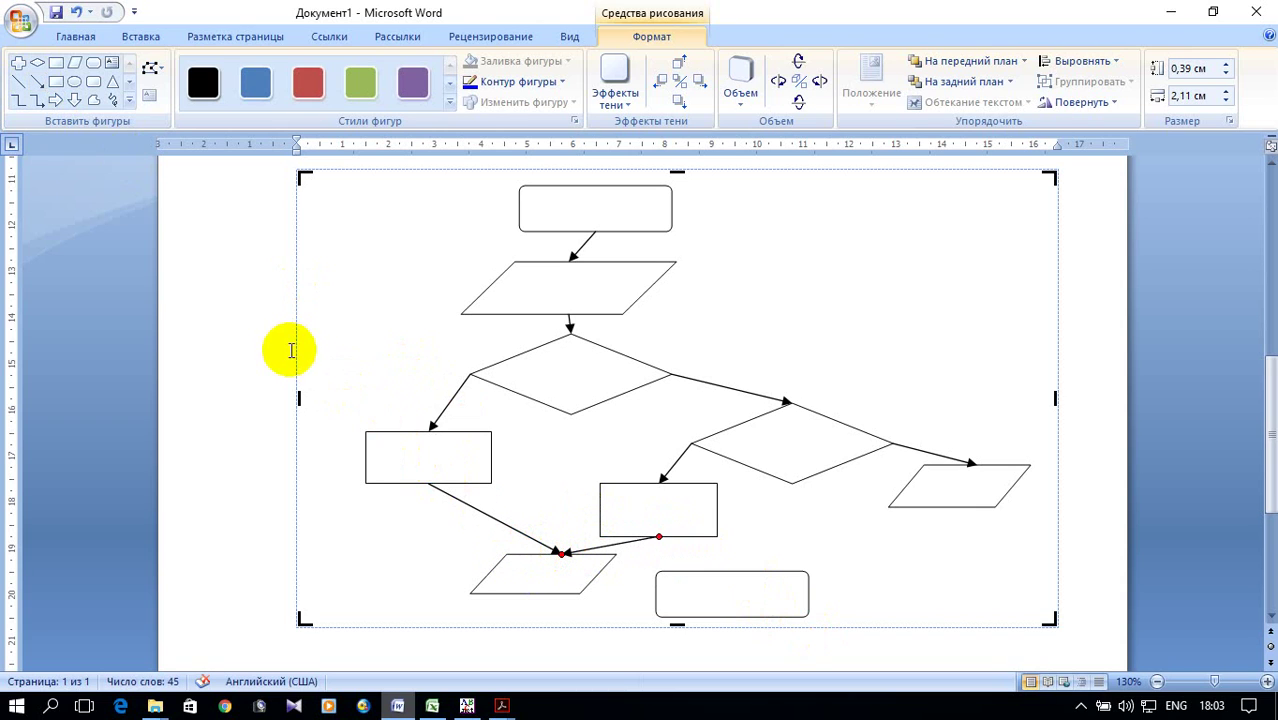
Step: Add an elbow arrow from the right parallelogram back to the upper one, and an arrow into the bottom rounded rectangle
{"action": "left_click", "coordinate": [36, 100]}
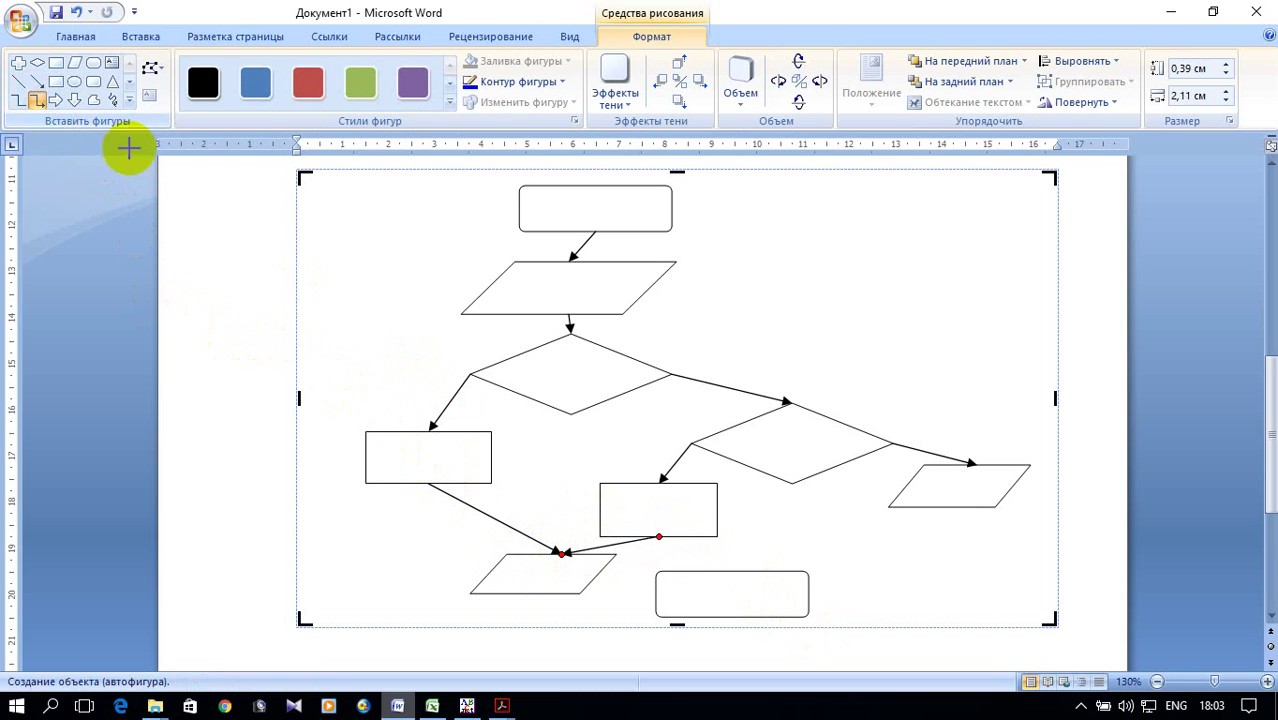
{"action": "mouse_move", "coordinate": [1017, 487]}
{"action": "left_mouse_down"}
{"action": "mouse_move", "coordinate": [674, 275]}
{"action": "mouse_move", "coordinate": [651, 288]}
{"action": "left_mouse_up"}
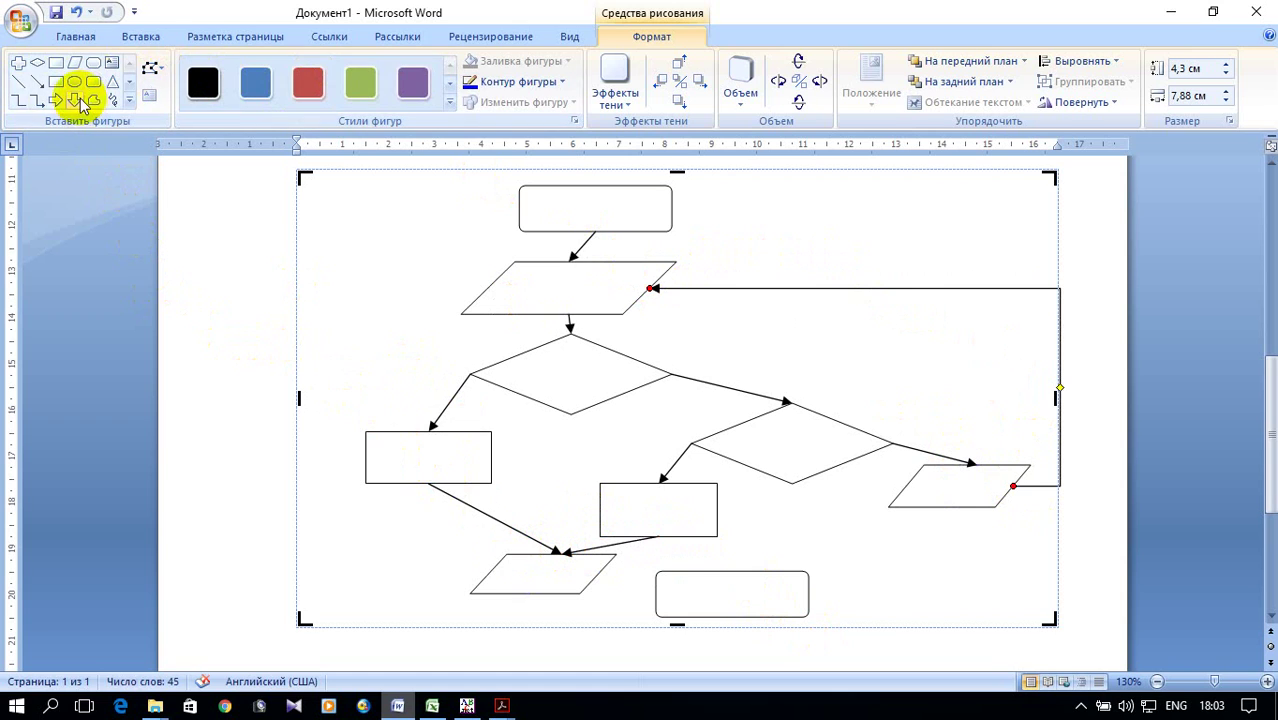
{"action": "left_click", "coordinate": [36, 82]}
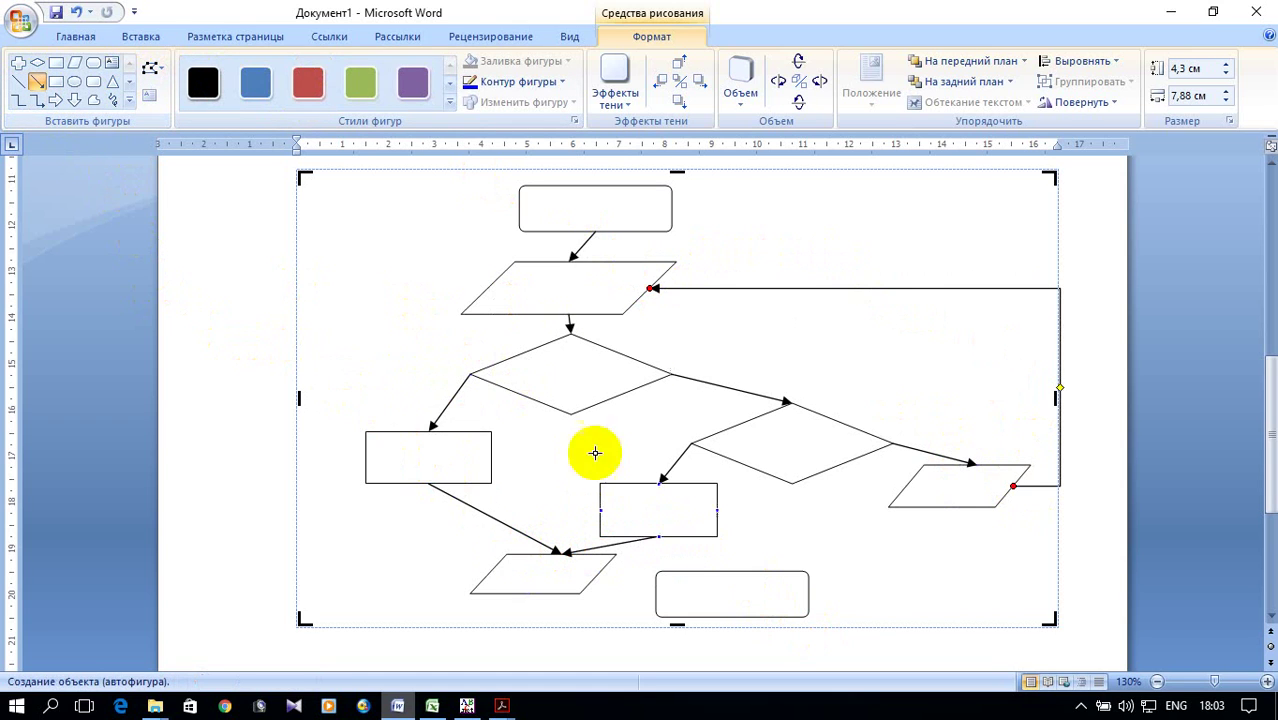
{"action": "left_click_drag", "start_coordinate": [600, 577], "coordinate": [655, 594]}
{"action": "key", "text": "Escape"}
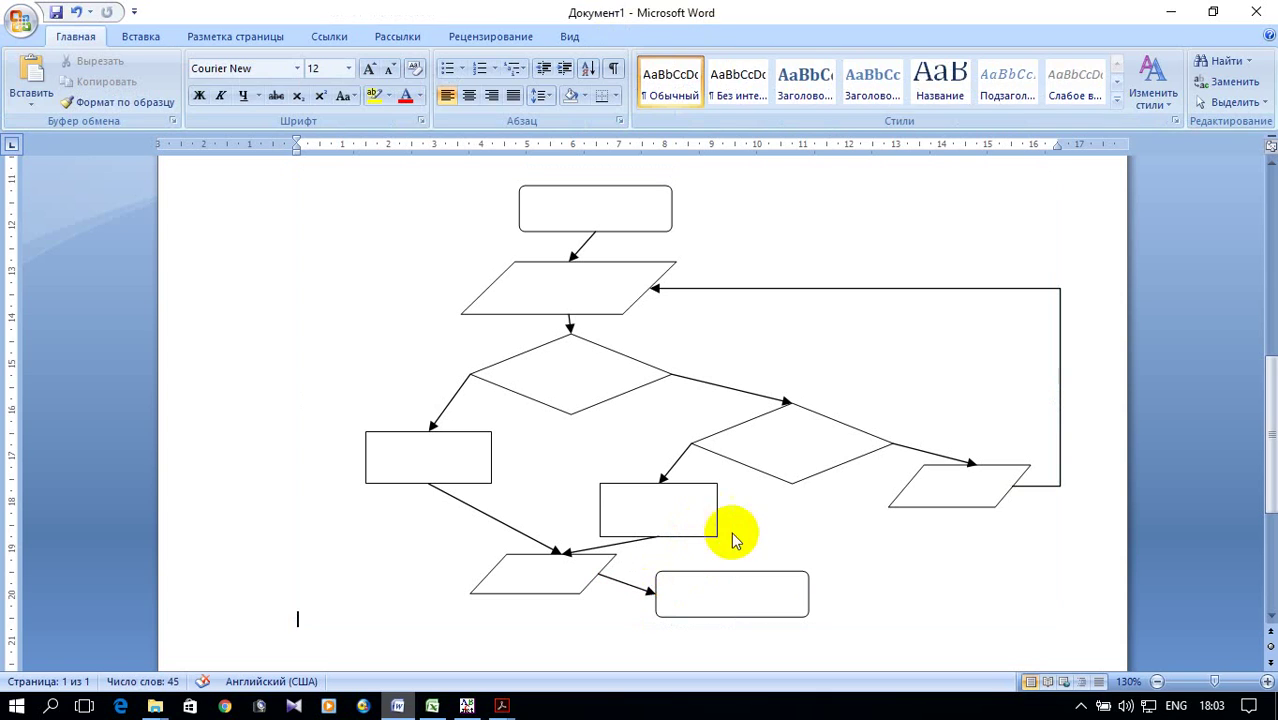
{"action": "scroll", "coordinate": [845, 462], "scroll_direction": "up", "scroll_amount": 1}
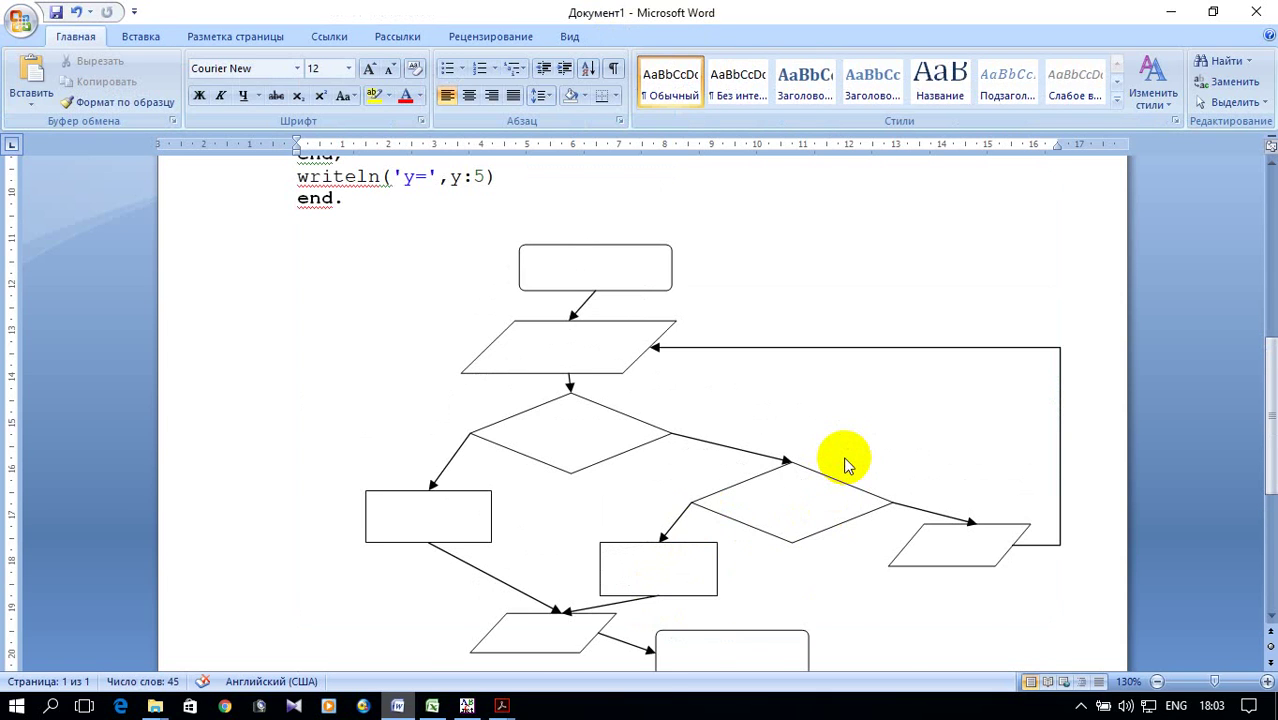
{"action": "scroll", "coordinate": [845, 462], "scroll_direction": "up", "scroll_amount": 2}
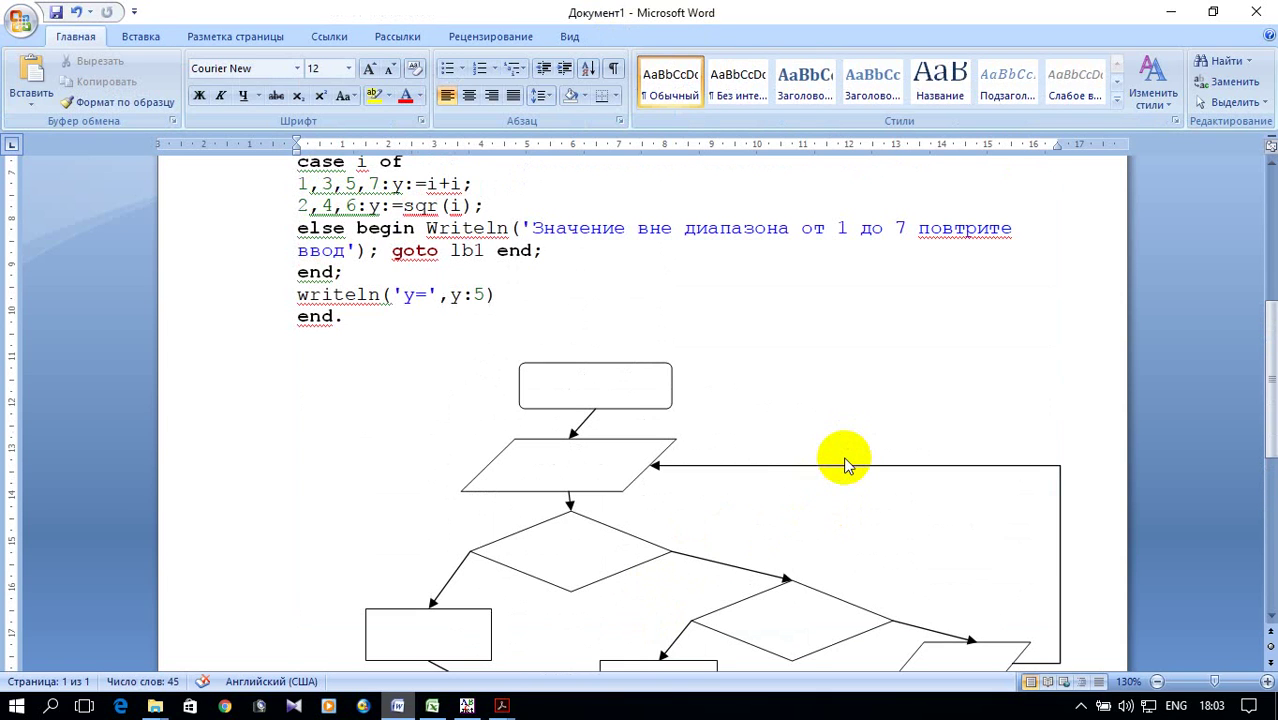
Step: Label the top rounded rectangle 'начало' using Russian input
{"action": "left_click", "coordinate": [588, 384]}
{"action": "right_click", "coordinate": [588, 388]}
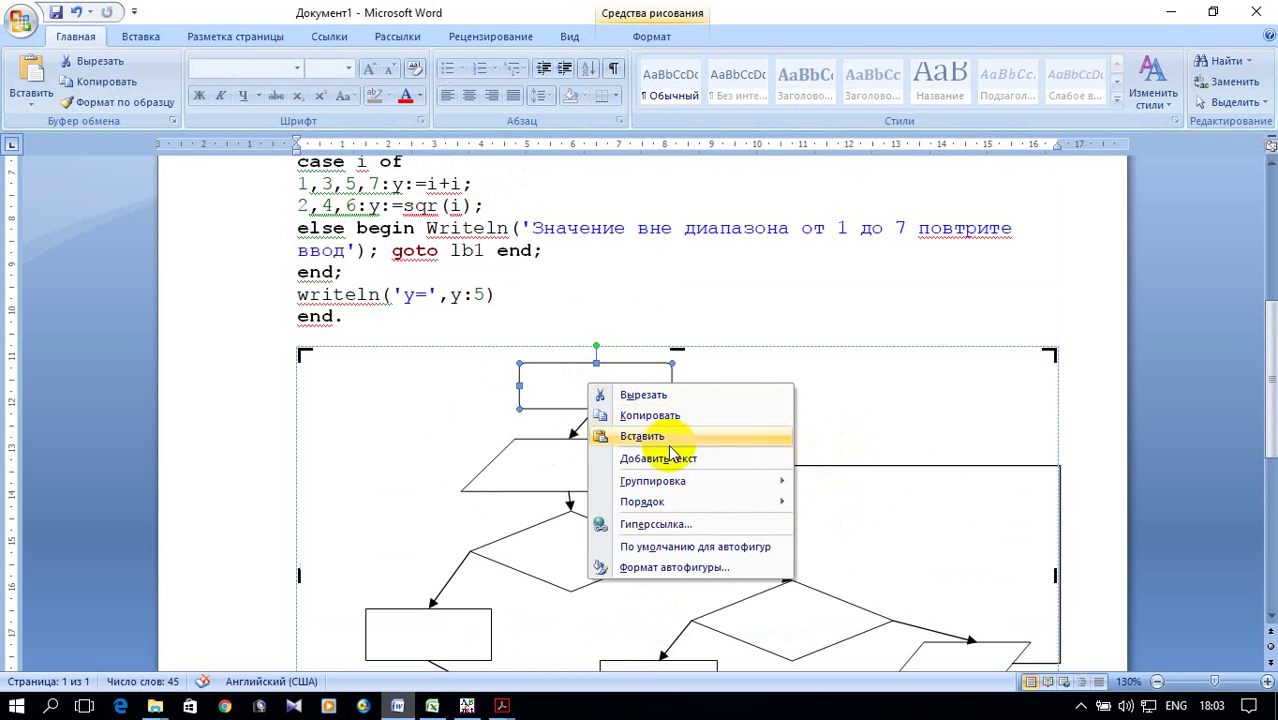
{"action": "left_click", "coordinate": [697, 457]}
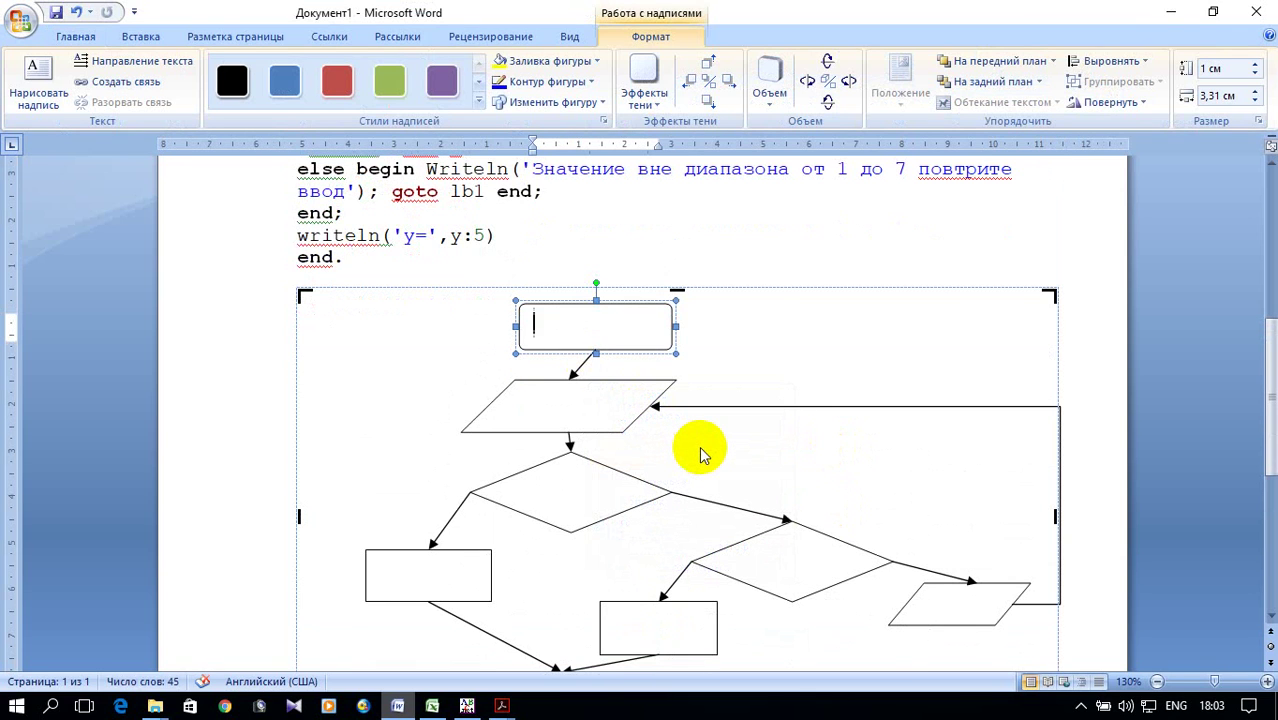
{"action": "key", "text": "alt+shift"}
{"action": "type", "text": "Н"}
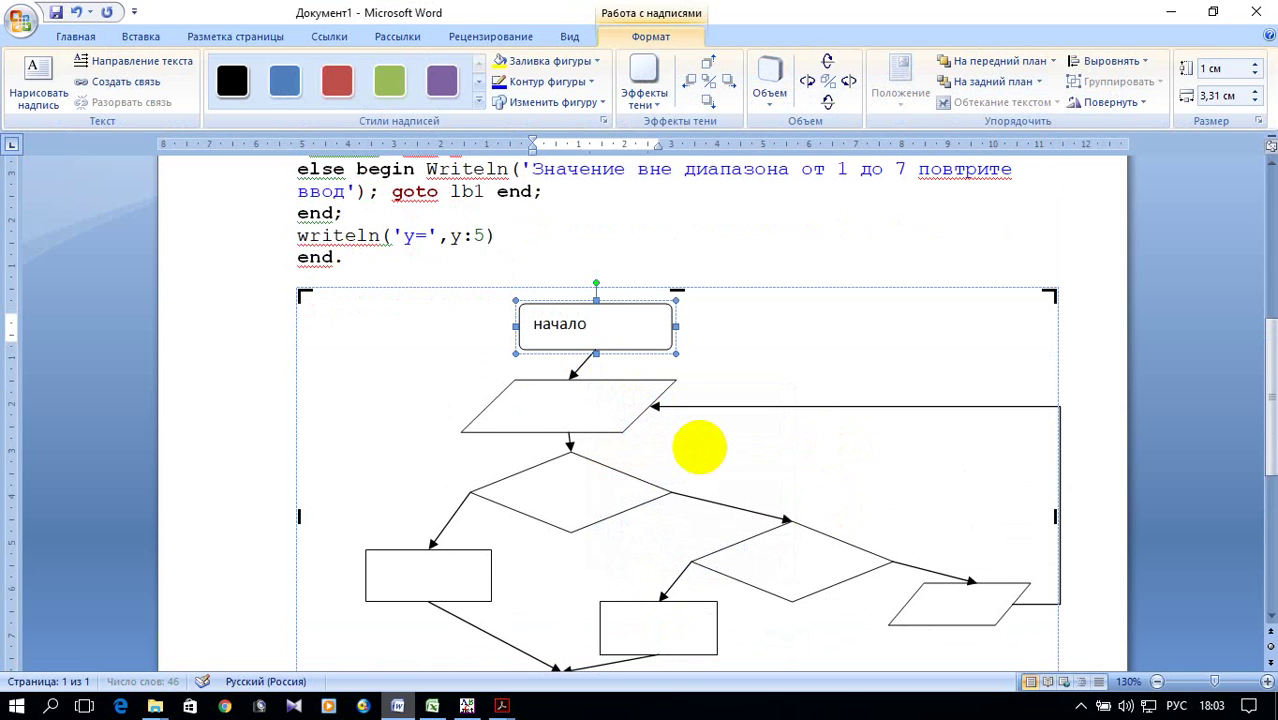
Step: Add the text 'i' inside the upper parallelogram
{"action": "left_click", "coordinate": [587, 417]}
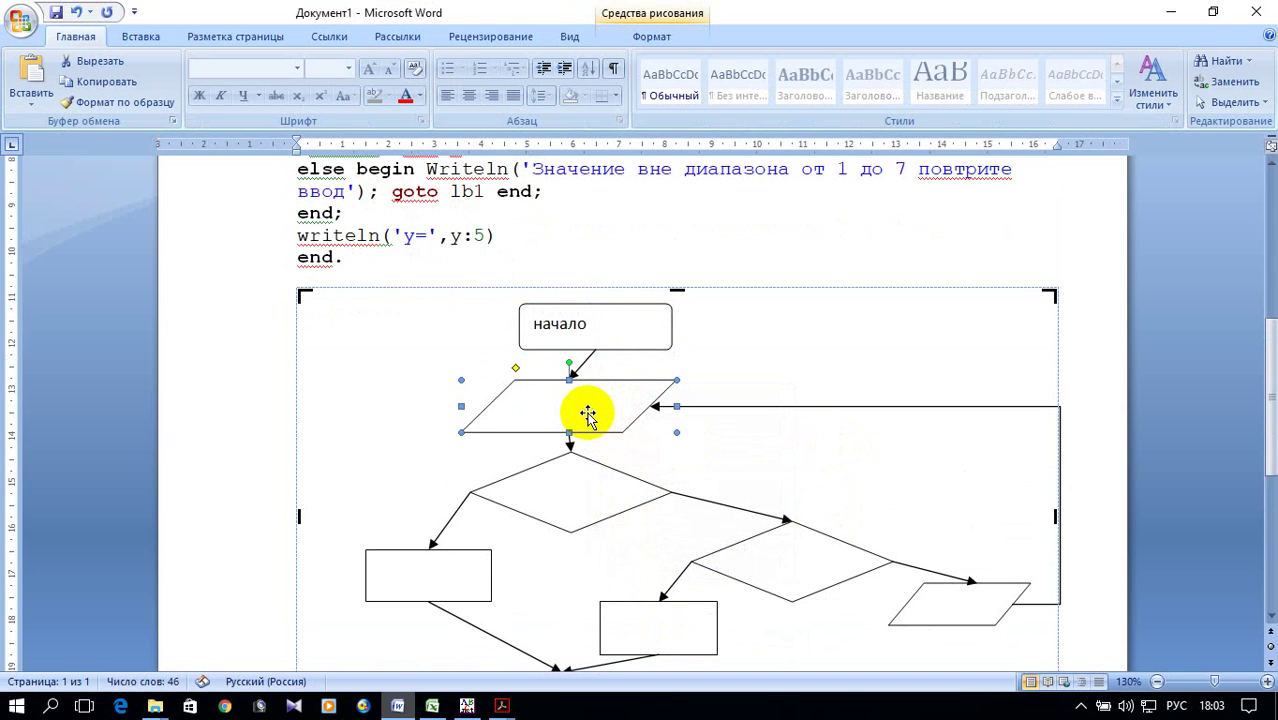
{"action": "right_click", "coordinate": [590, 420]}
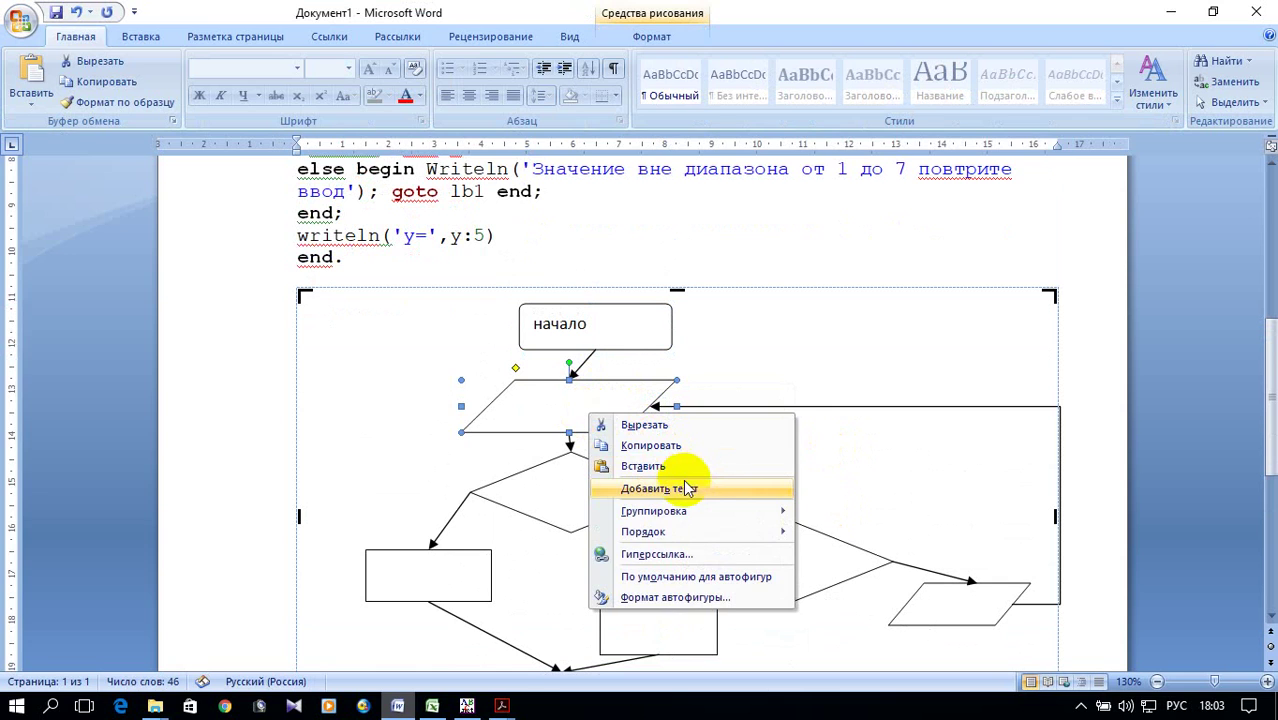
{"action": "left_click", "coordinate": [687, 490]}
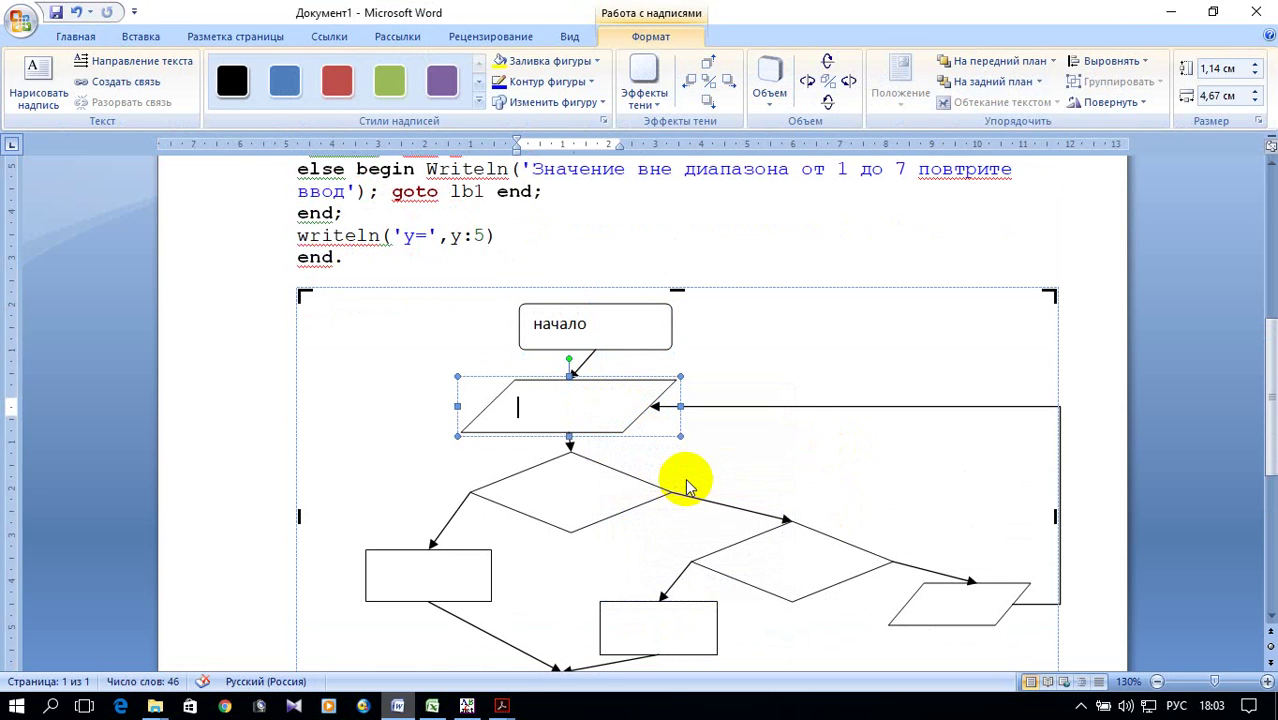
{"action": "key", "text": "alt+shift"}
{"action": "type", "text": "i"}
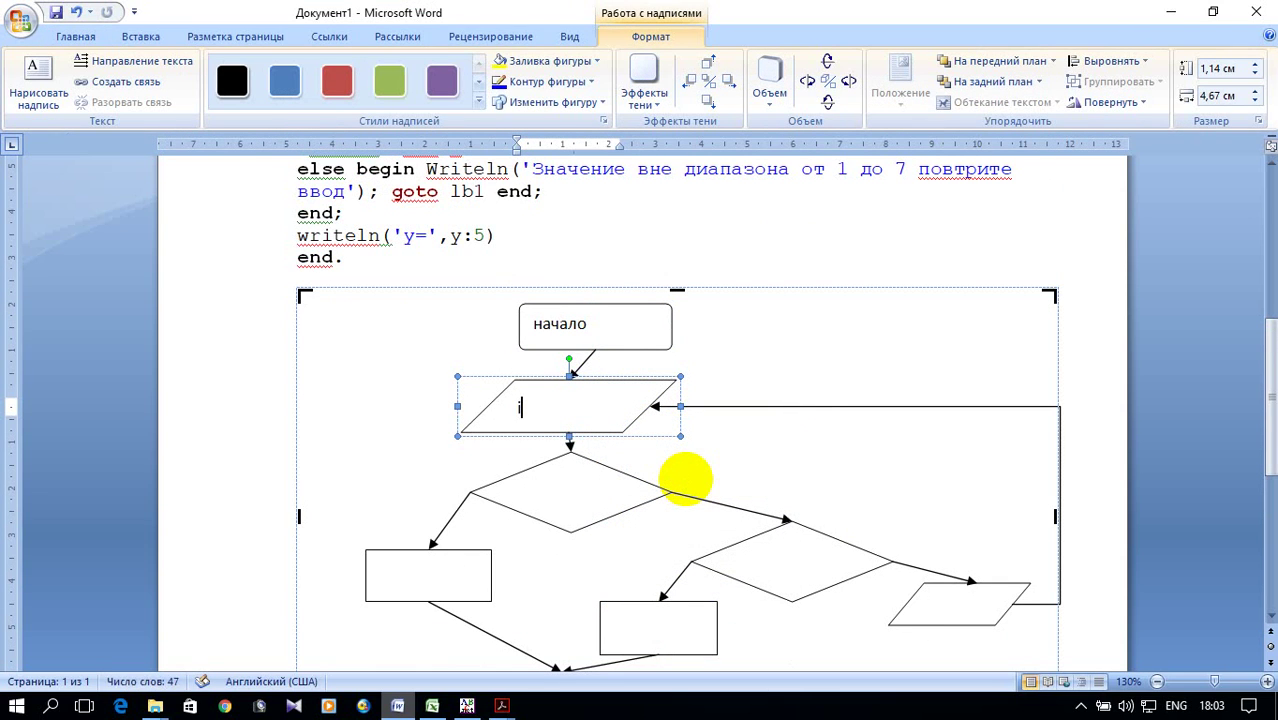
{"action": "scroll", "coordinate": [685, 475], "scroll_direction": "down", "scroll_amount": 1}
Step: Type the condition I=1,3,5,7 into the diamond below the parallelogram
{"action": "left_click", "coordinate": [557, 430]}
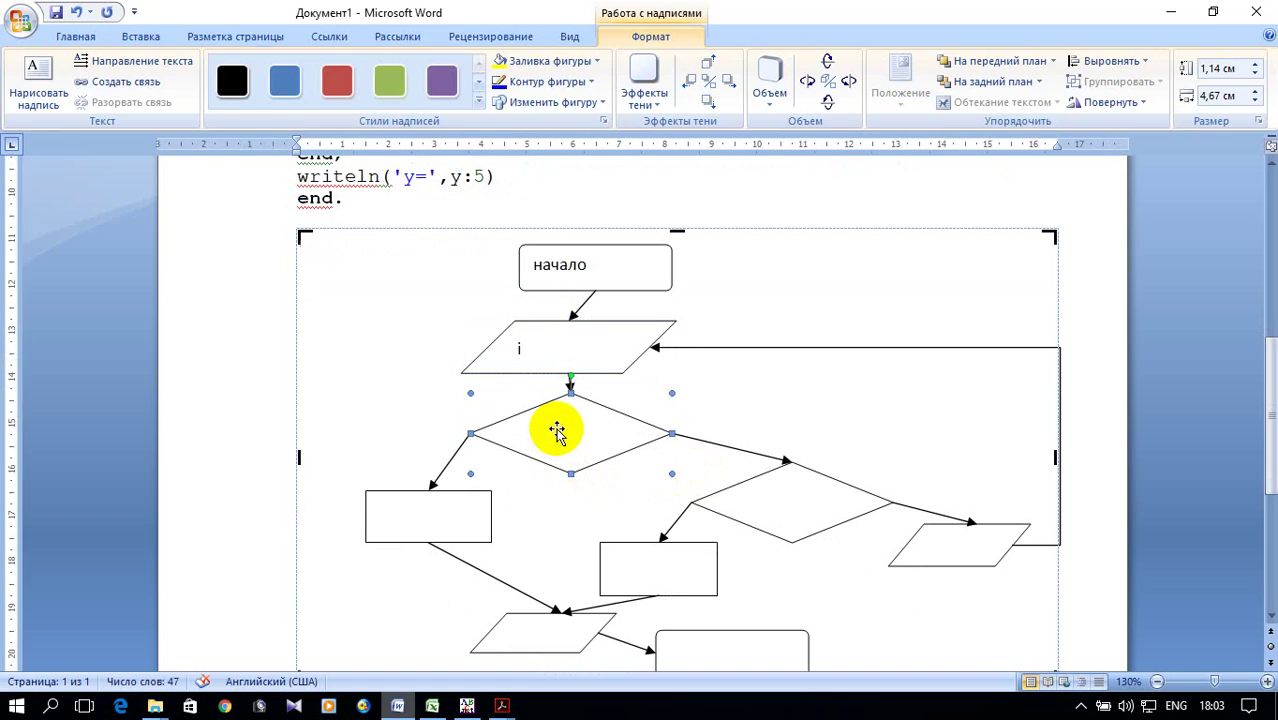
{"action": "right_click", "coordinate": [558, 431]}
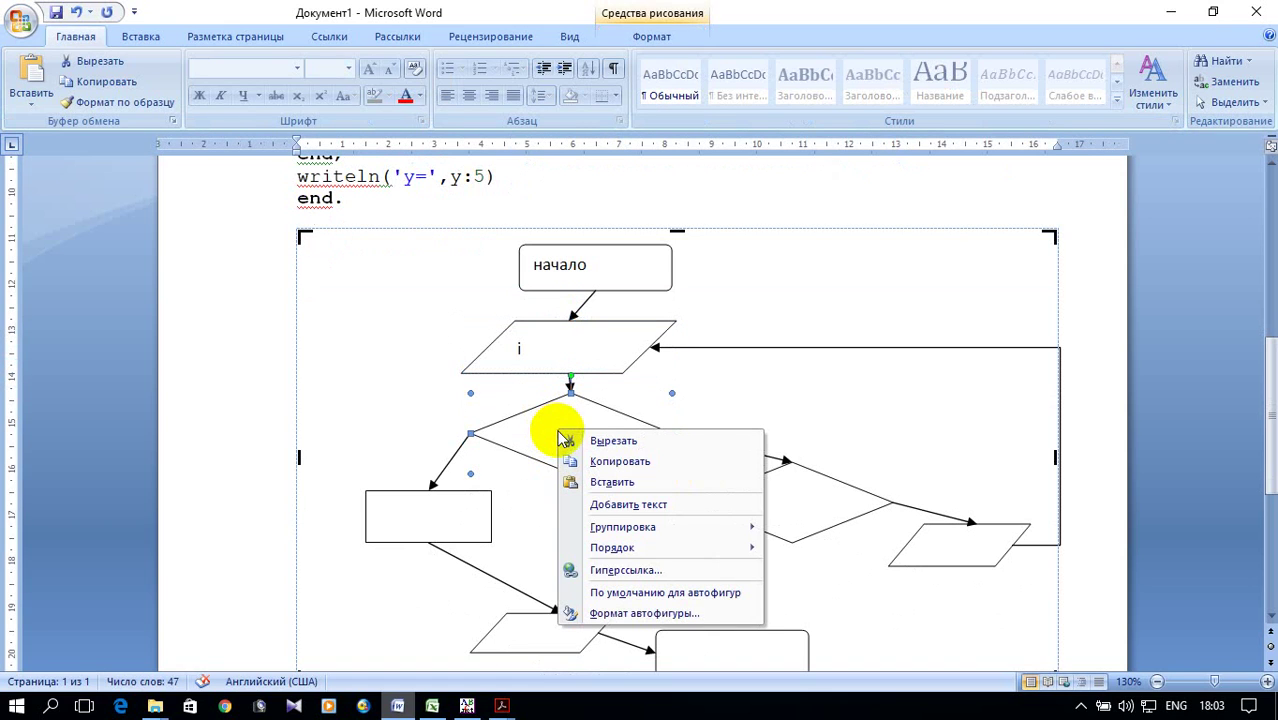
{"action": "left_click", "coordinate": [622, 504]}
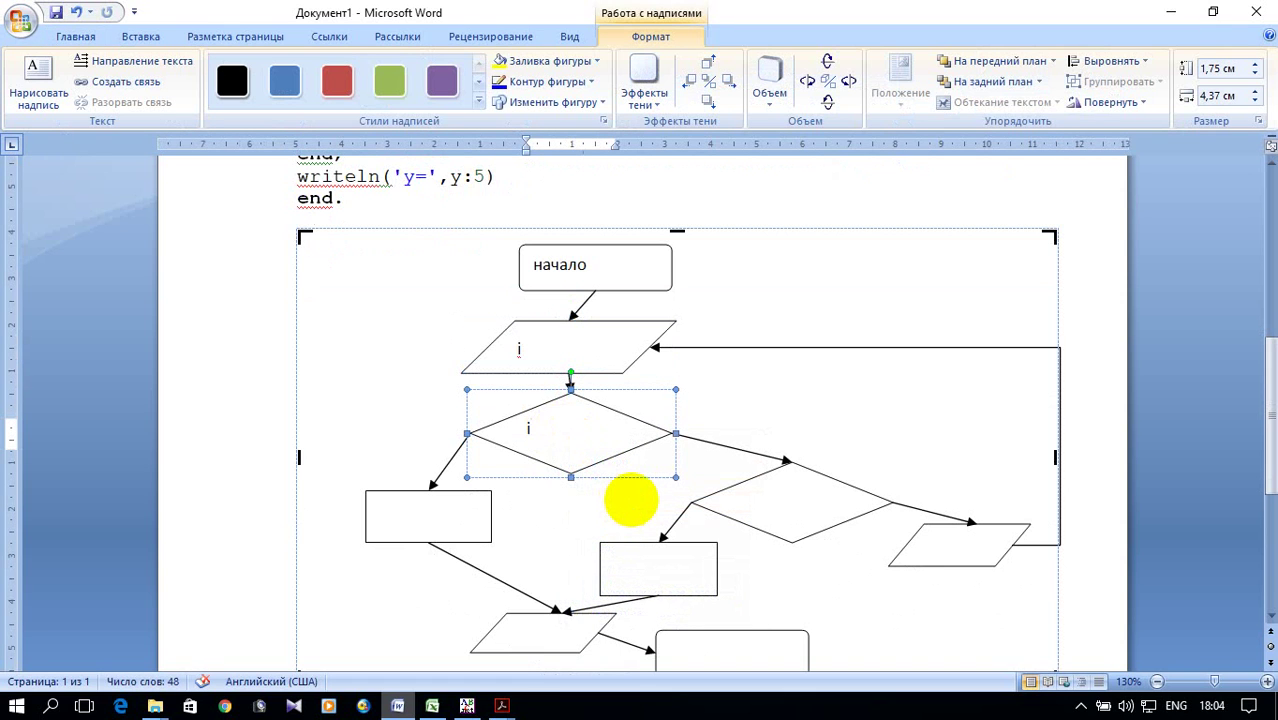
{"action": "type", "text": "="}
{"action": "scroll", "coordinate": [414, 592], "scroll_direction": "up", "scroll_amount": 2}
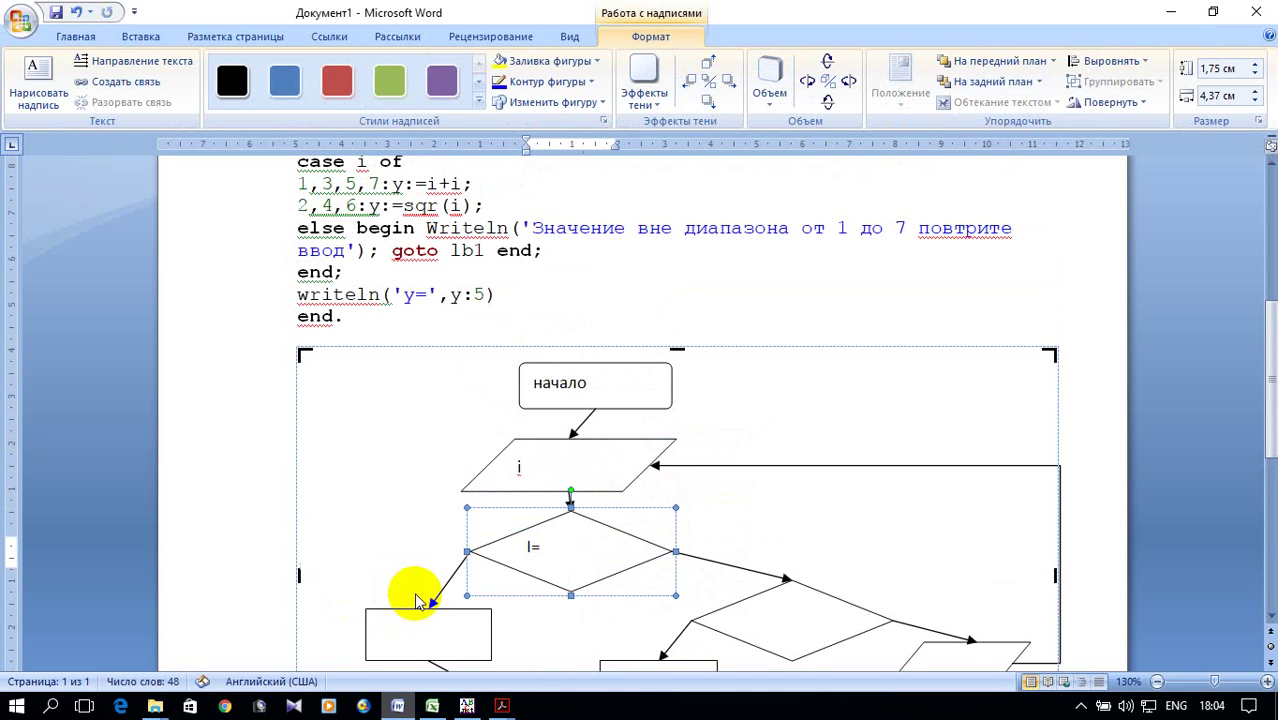
{"action": "type", "text": "1,3,5"}
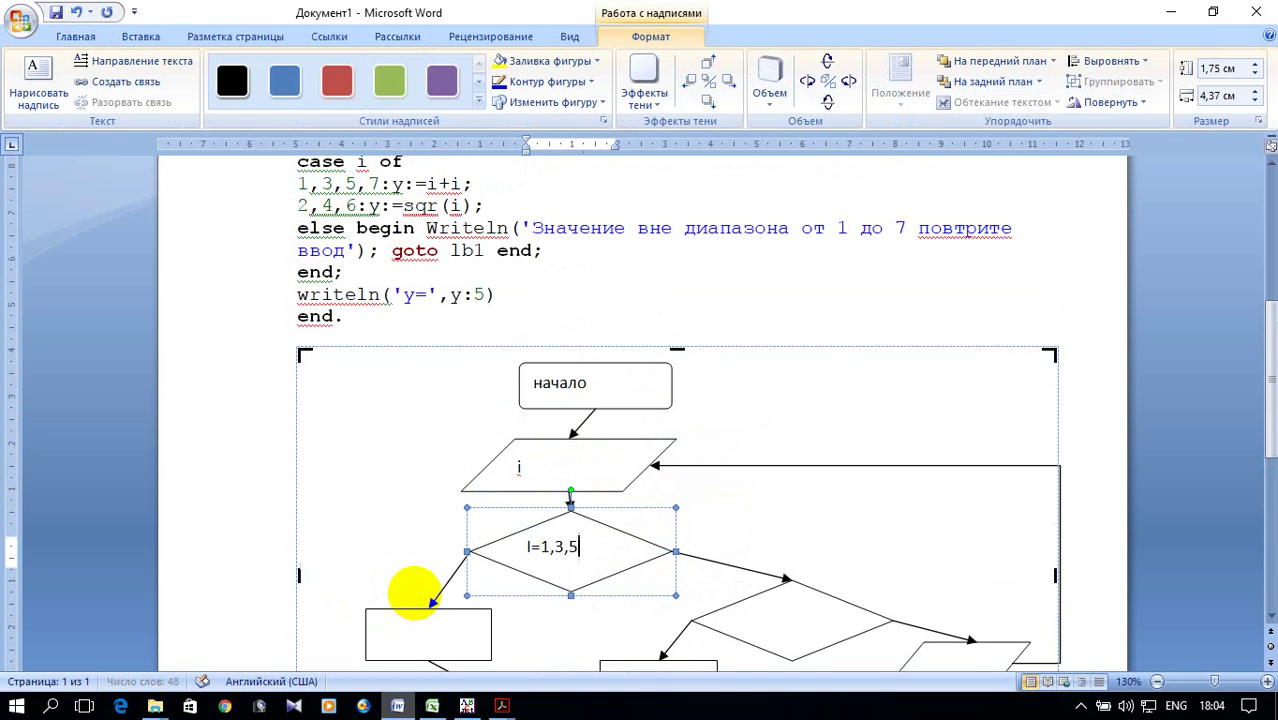
{"action": "scroll", "coordinate": [556, 350], "scroll_direction": "up", "scroll_amount": 1}
{"action": "scroll", "coordinate": [556, 348], "scroll_direction": "up", "scroll_amount": 1}
{"action": "scroll", "coordinate": [535, 340], "scroll_direction": "down", "scroll_amount": 2}
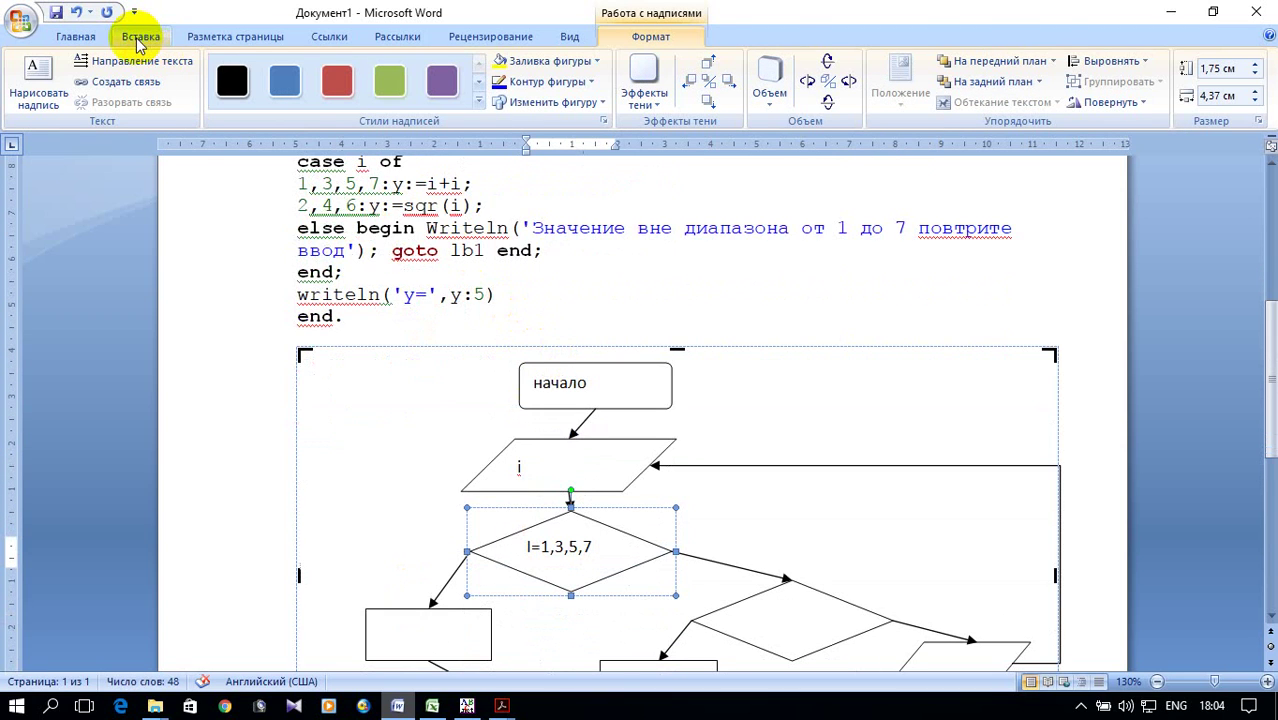
{"action": "left_click", "coordinate": [140, 38]}
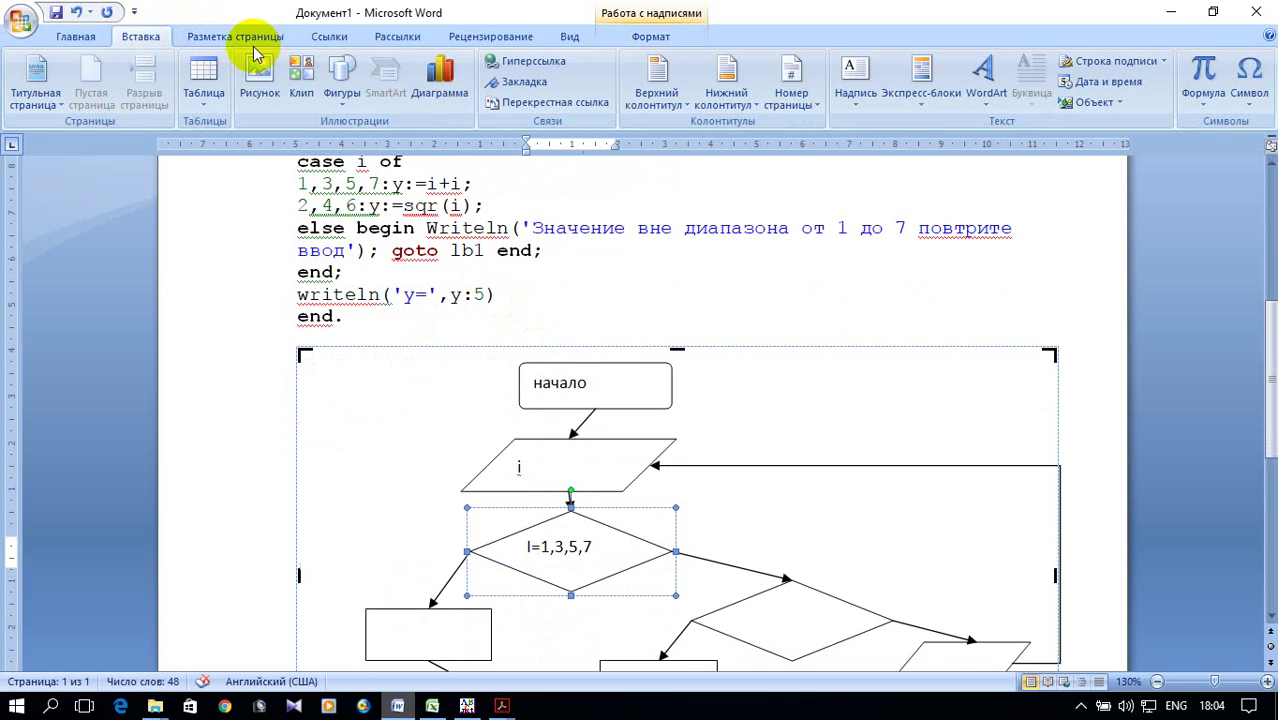
Step: Draw a small plus shape left of the first diamond and place a copy beside the second diamond
{"action": "left_click", "coordinate": [342, 92]}
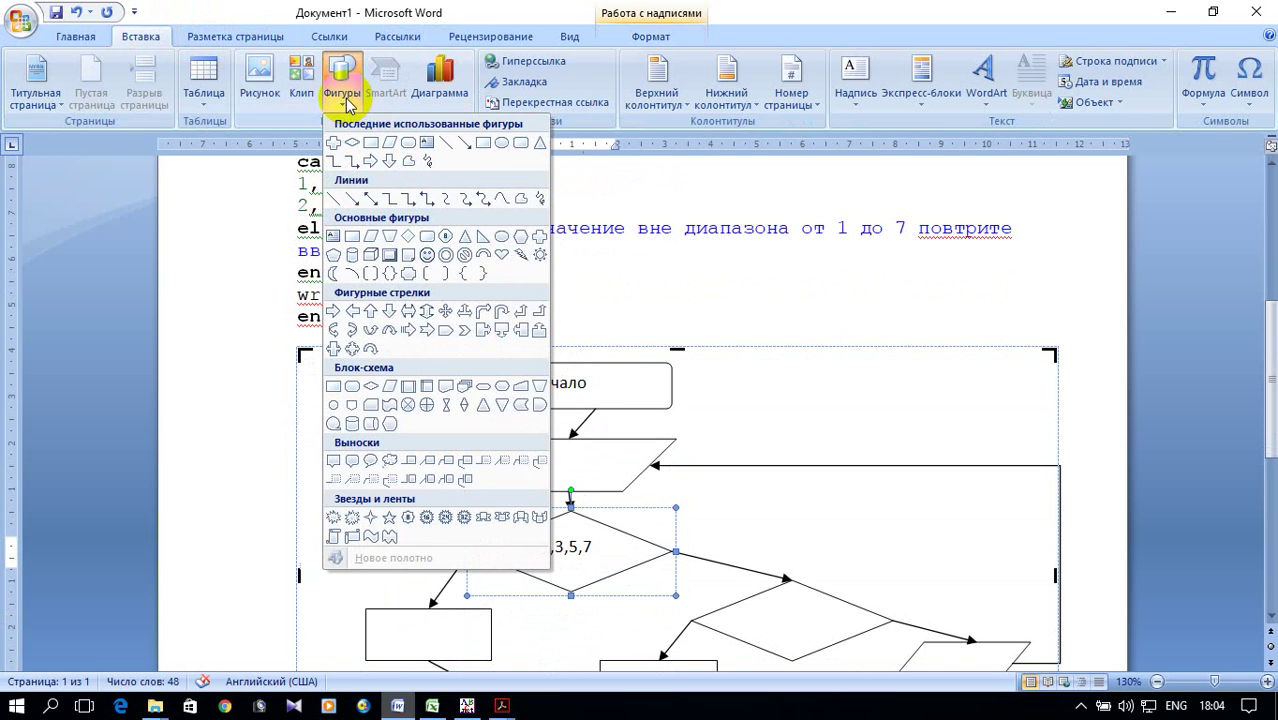
{"action": "left_click", "coordinate": [539, 240]}
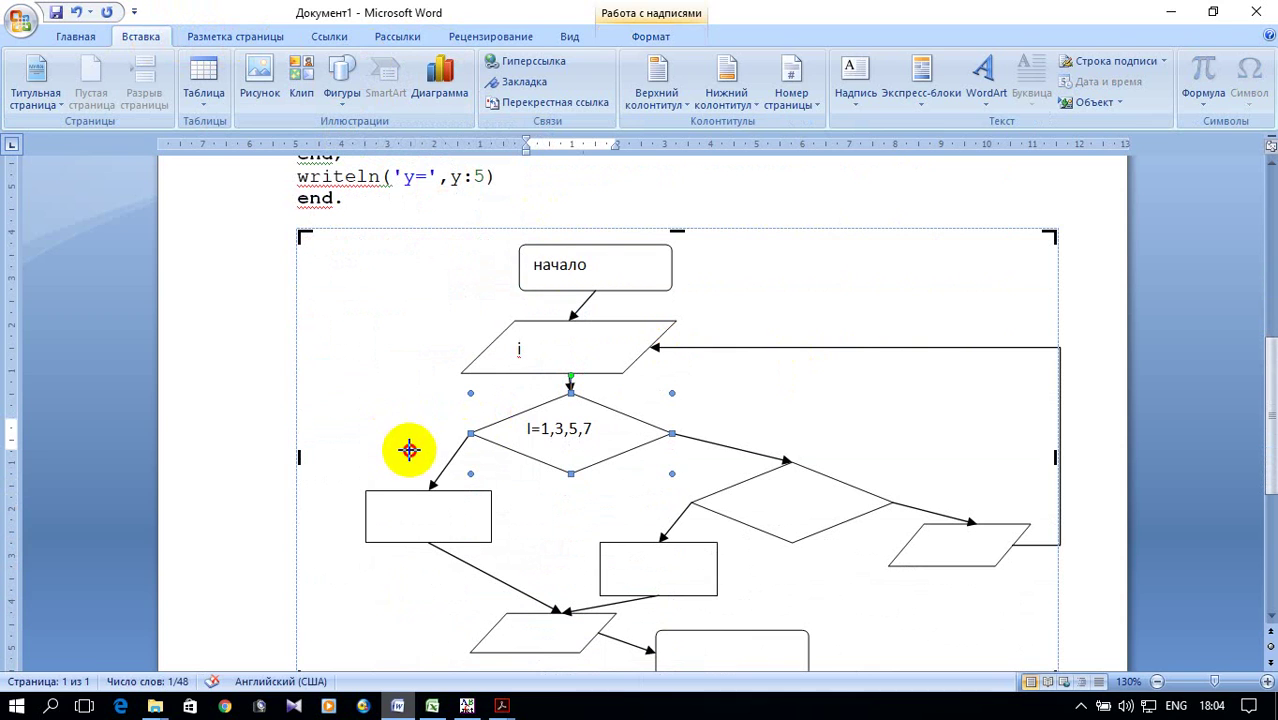
{"action": "left_click_drag", "start_coordinate": [392, 421], "coordinate": [424, 461]}
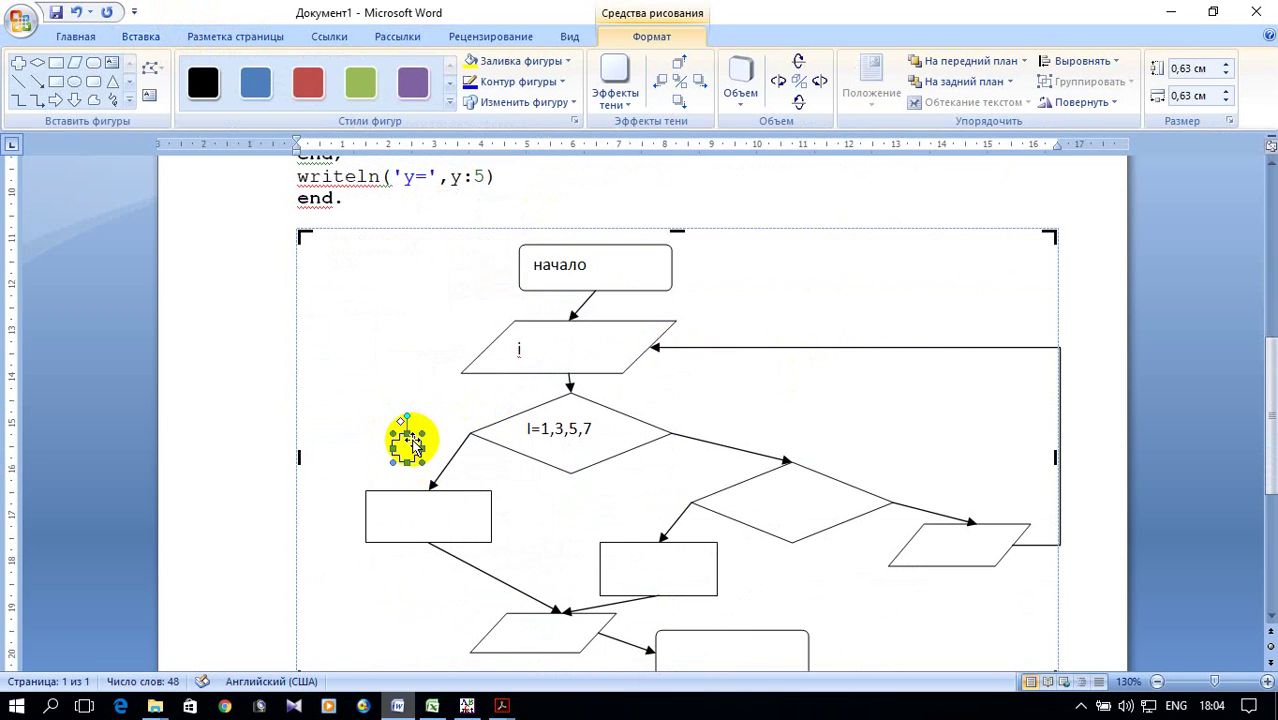
{"action": "right_click", "coordinate": [414, 446]}
{"action": "left_click", "coordinate": [478, 473]}
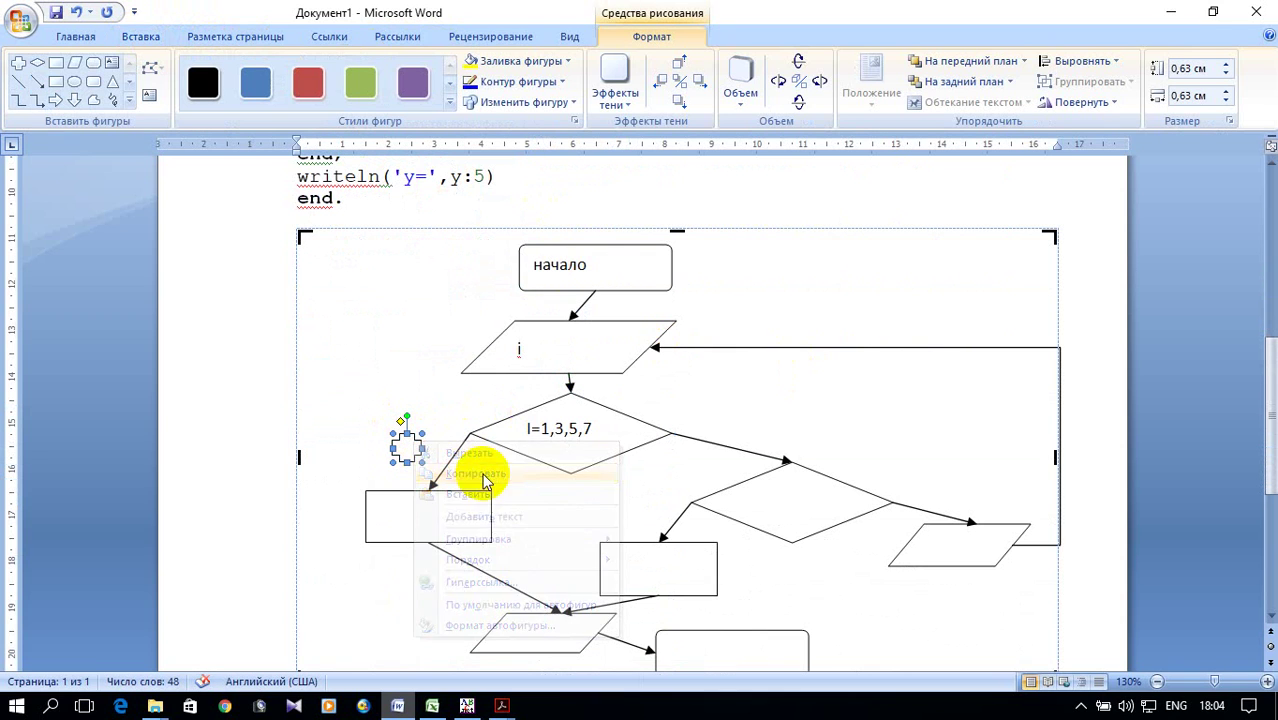
{"action": "right_click", "coordinate": [727, 425]}
{"action": "left_click", "coordinate": [790, 469]}
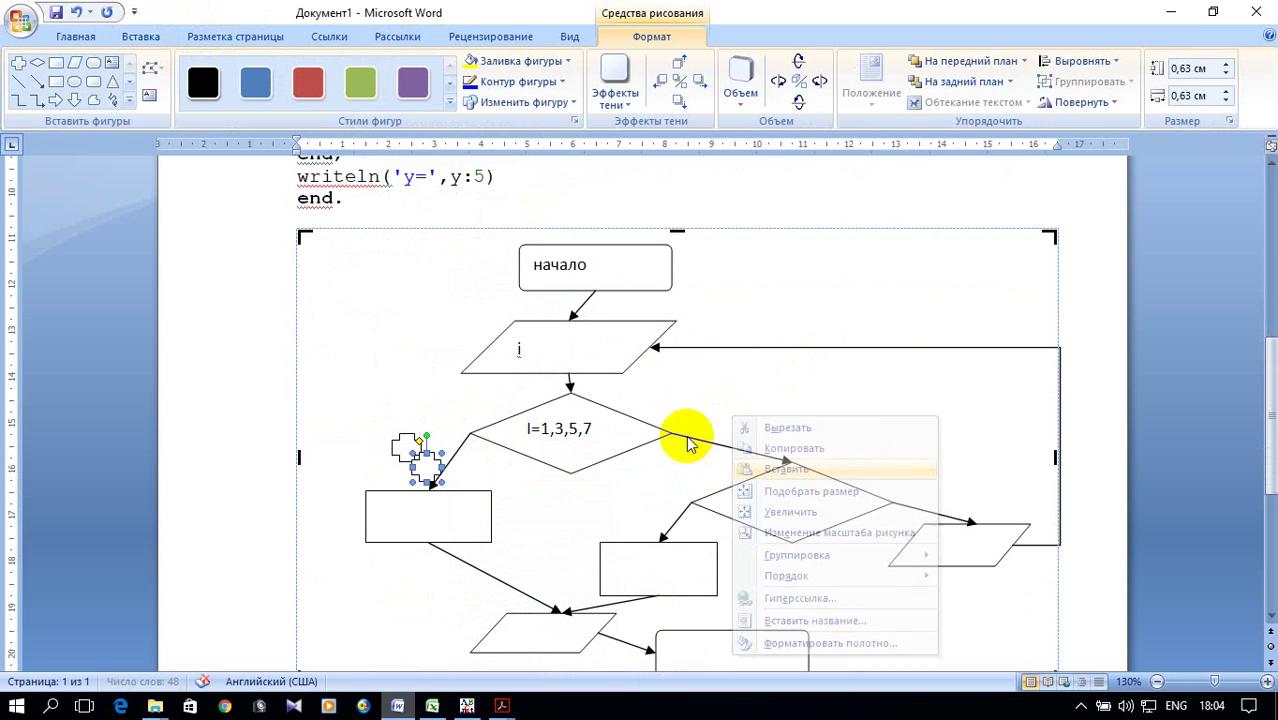
{"action": "left_click_drag", "start_coordinate": [430, 468], "coordinate": [657, 510]}
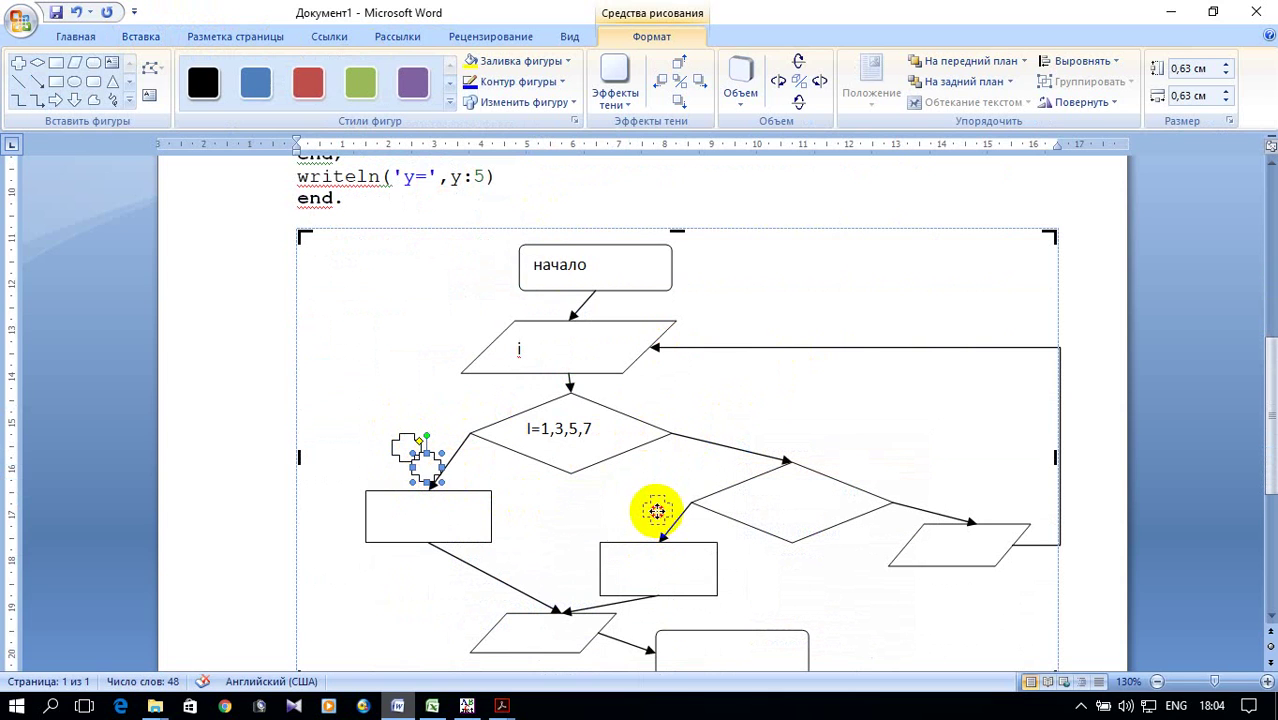
Step: Select the y:=i+i assignment in the code above the canvas
{"action": "scroll", "coordinate": [515, 443], "scroll_direction": "down", "scroll_amount": 2}
{"action": "scroll", "coordinate": [519, 422], "scroll_direction": "up", "scroll_amount": 2}
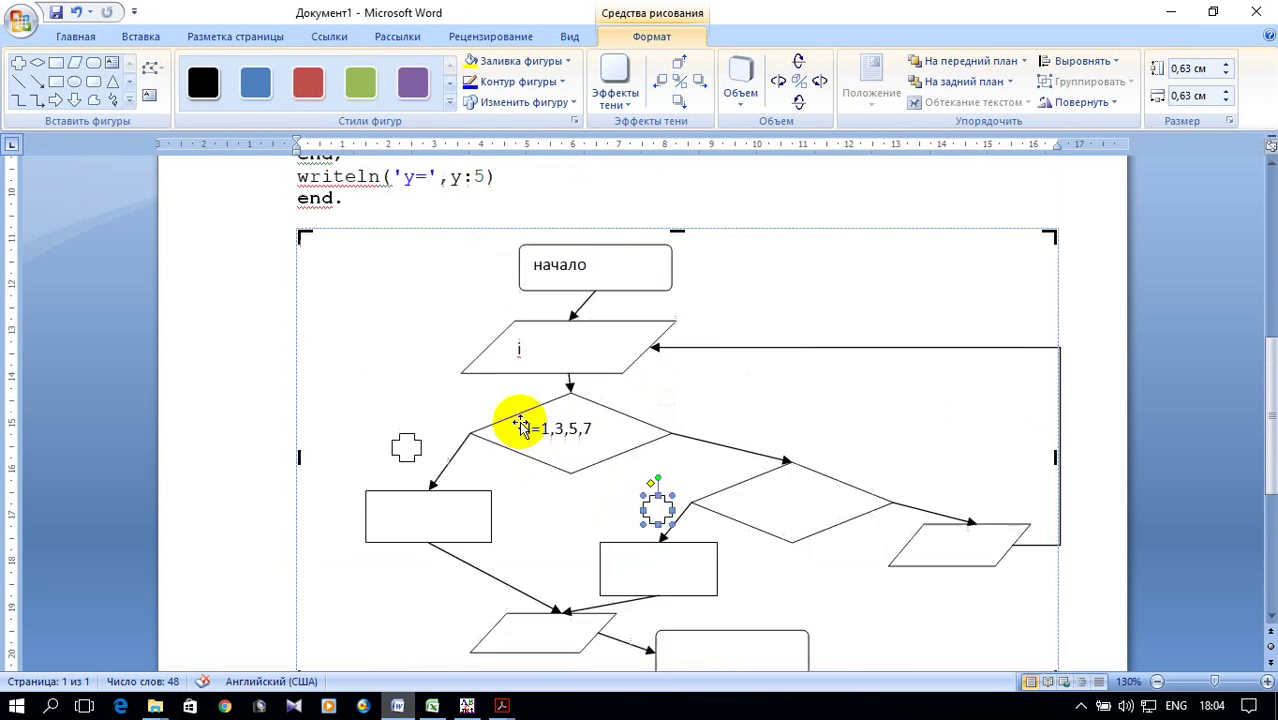
{"action": "scroll", "coordinate": [522, 405], "scroll_direction": "up", "scroll_amount": 1}
{"action": "scroll", "coordinate": [521, 411], "scroll_direction": "up", "scroll_amount": 2}
{"action": "left_click_drag", "start_coordinate": [392, 244], "coordinate": [456, 245]}
{"action": "key", "text": "ctrl+c"}
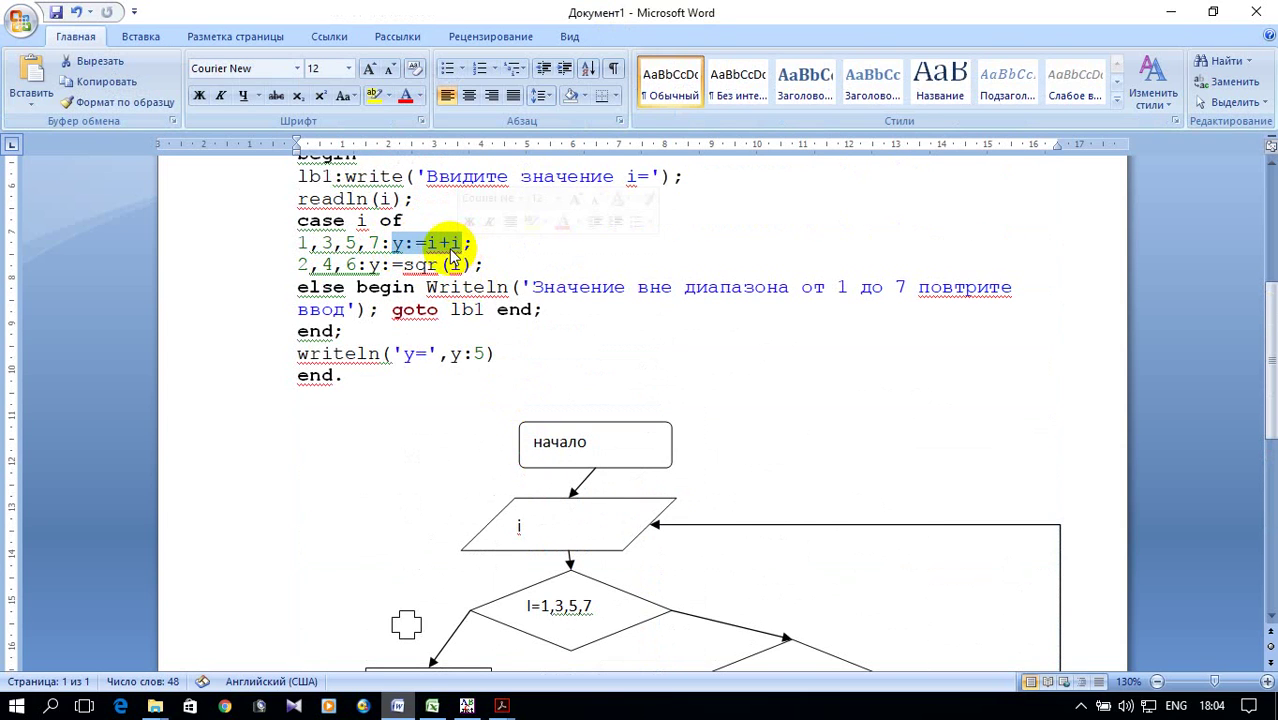
Step: Copy y:=i+i from the code into the left rectangle under the first diamond
{"action": "right_click", "coordinate": [451, 254]}
{"action": "left_click", "coordinate": [512, 282]}
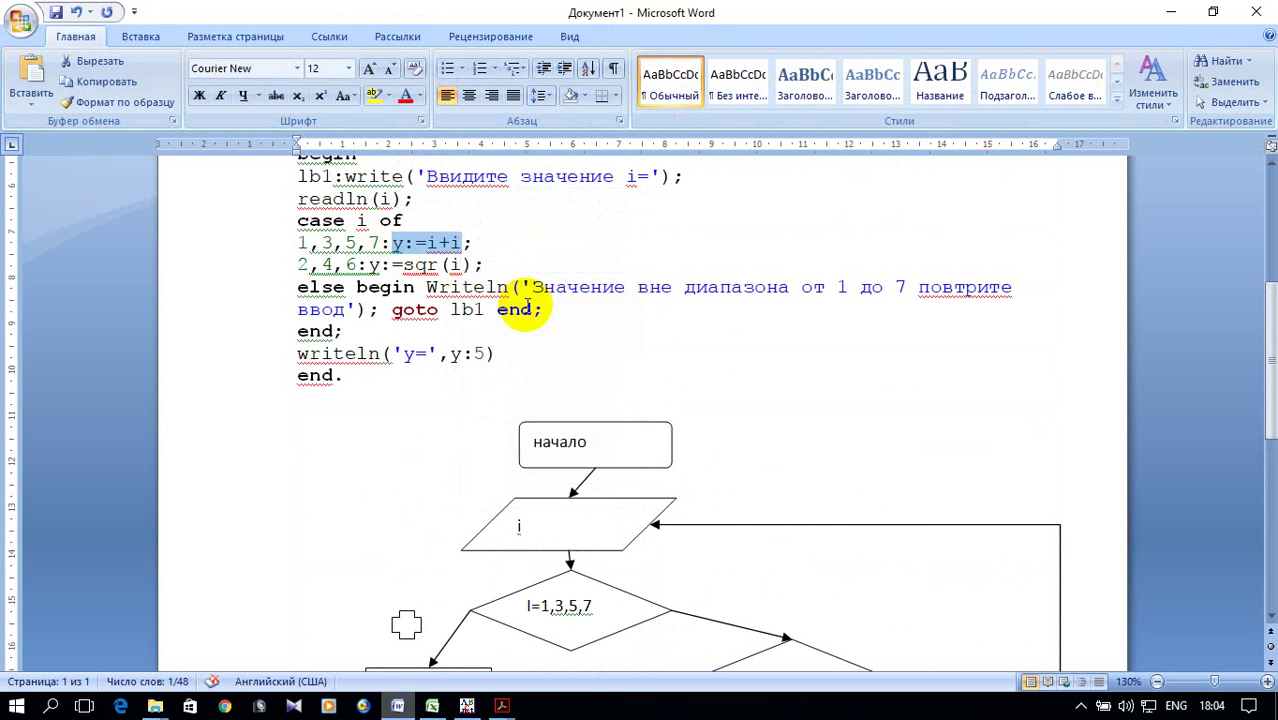
{"action": "scroll", "coordinate": [513, 300], "scroll_direction": "down", "scroll_amount": 3}
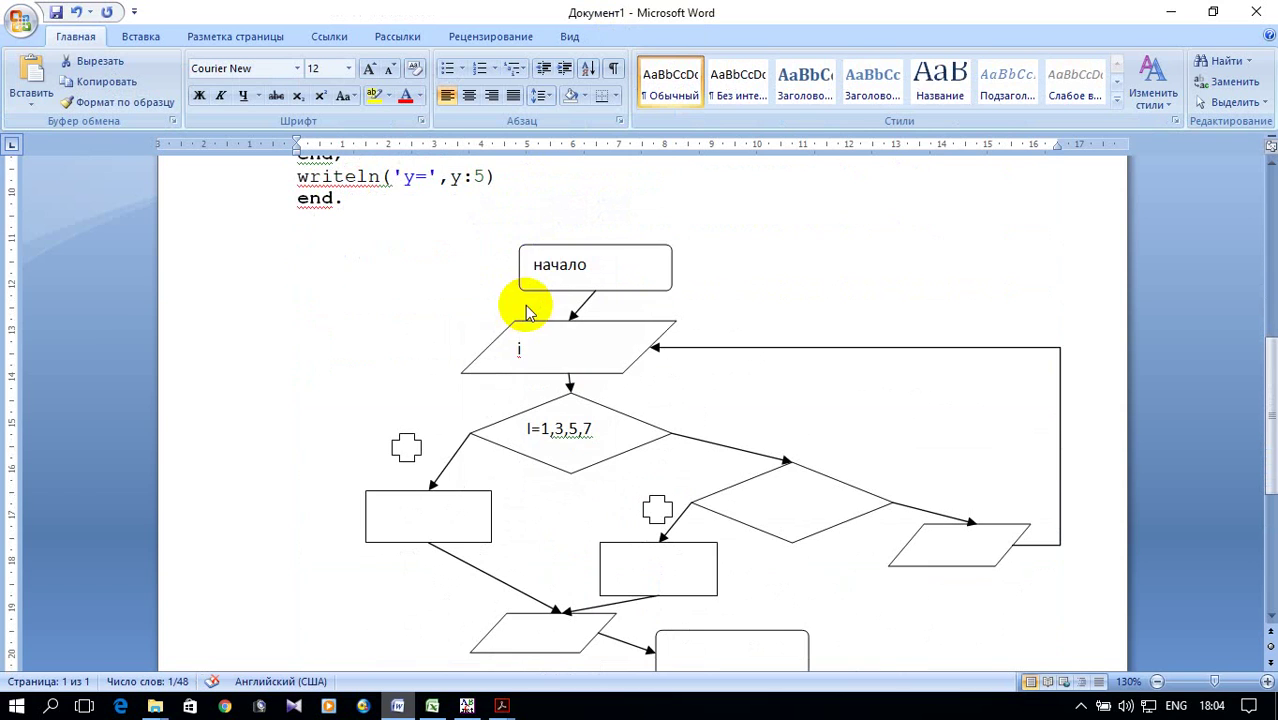
{"action": "left_click", "coordinate": [430, 522]}
{"action": "right_click", "coordinate": [432, 530]}
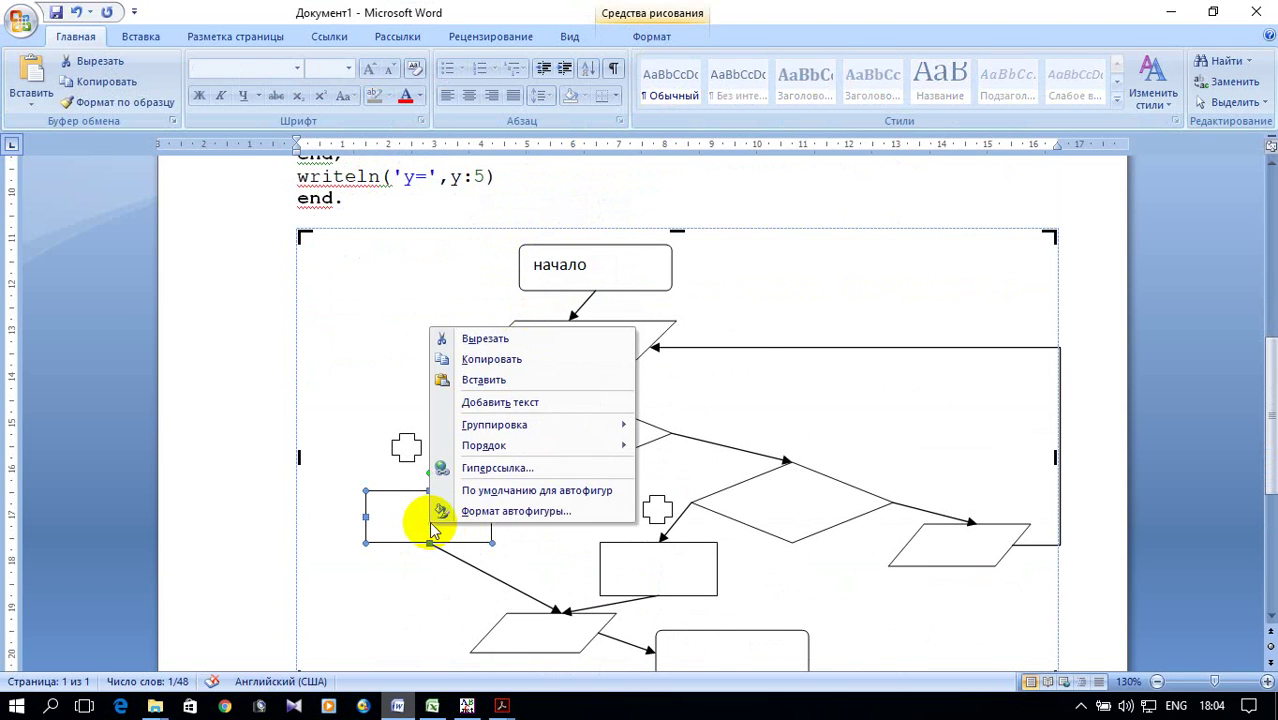
{"action": "left_click", "coordinate": [497, 402]}
{"action": "key", "text": "ctrl+v"}
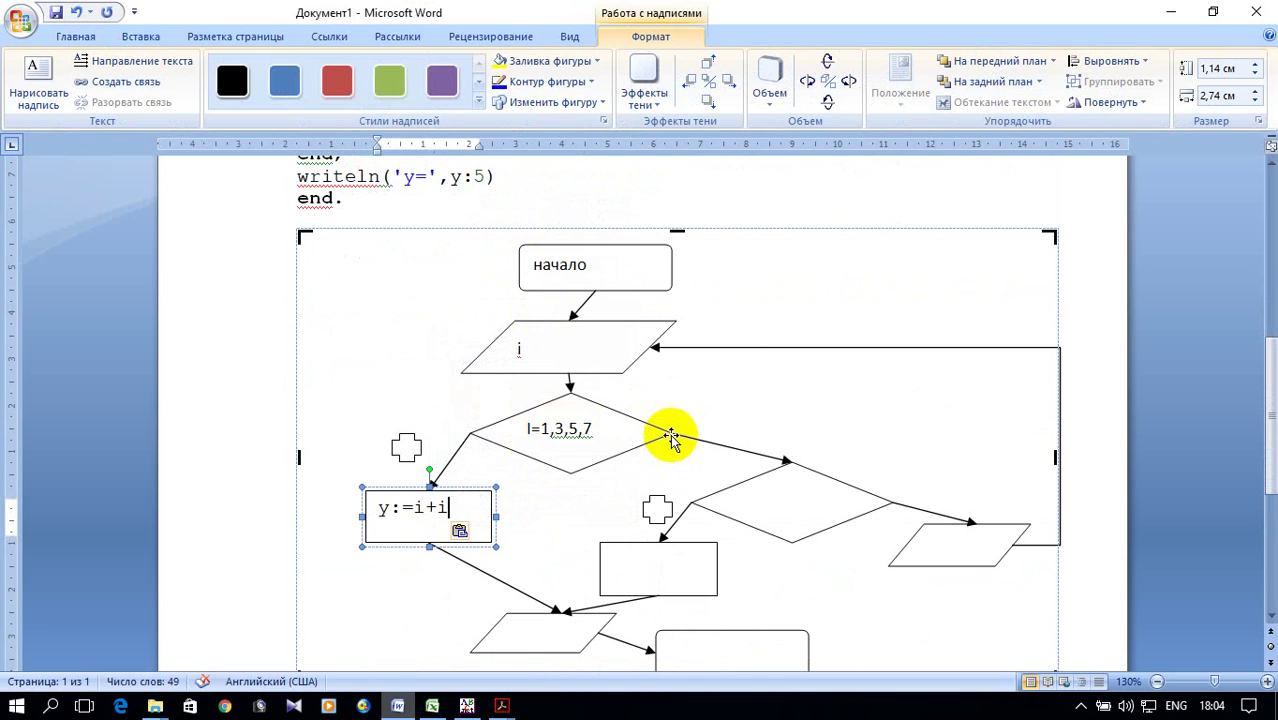
Step: Copy the first diamond's condition I=1,3,5,7 for reuse in the right diamond
{"action": "left_click", "coordinate": [580, 430]}
{"action": "left_click", "coordinate": [592, 432]}
{"action": "left_click_drag", "start_coordinate": [592, 432], "coordinate": [516, 434]}
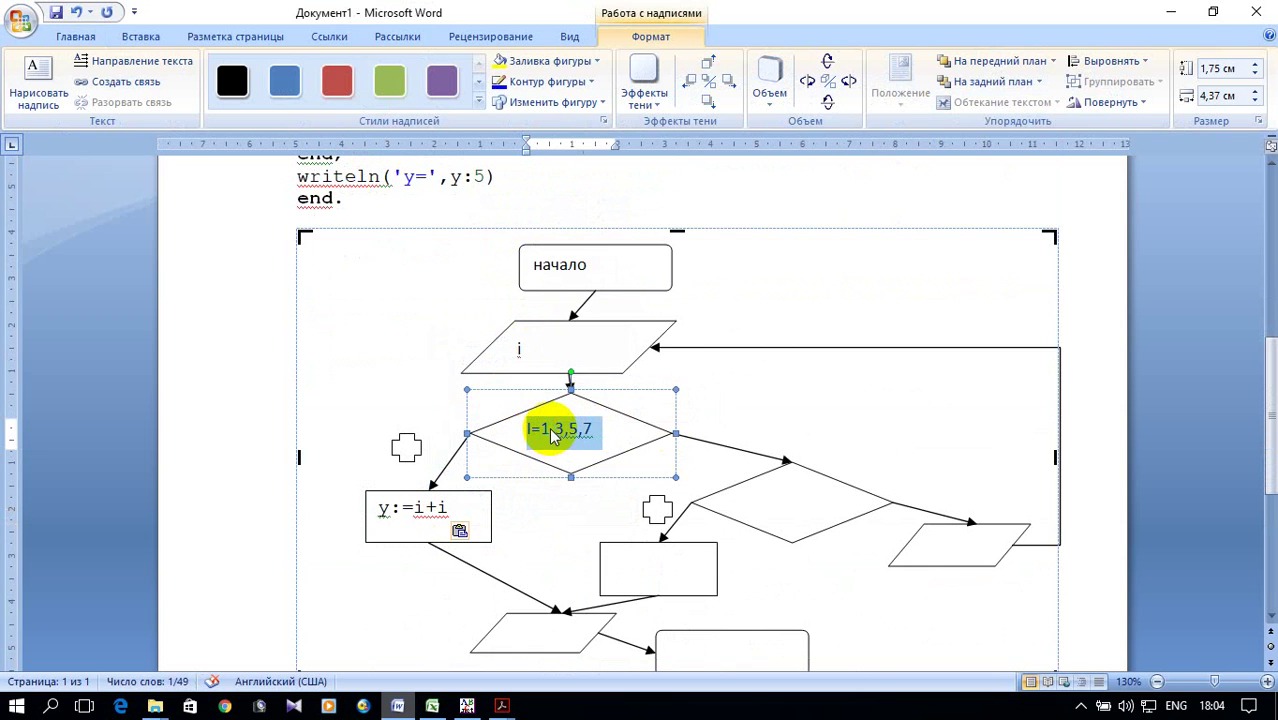
{"action": "right_click", "coordinate": [560, 440]}
{"action": "left_click", "coordinate": [713, 502]}
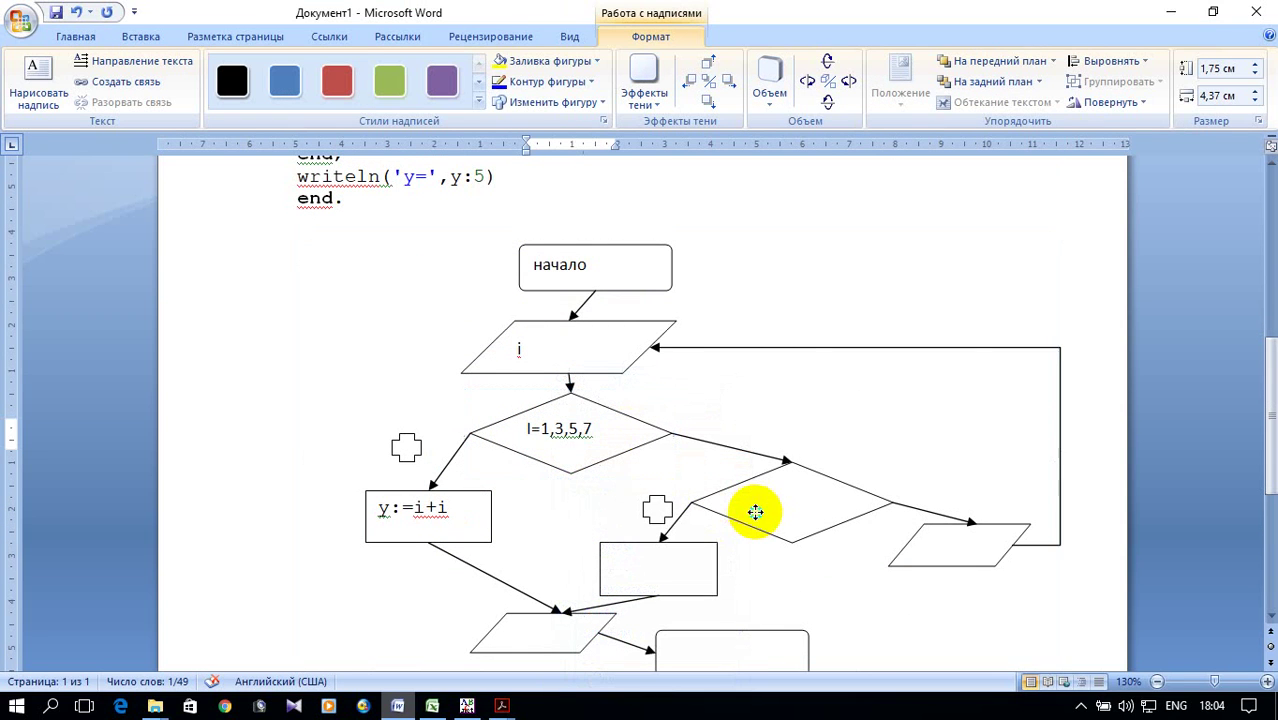
{"action": "right_click", "coordinate": [757, 518]}
Step: Paste the copied condition into the right diamond and edit it to I=2,4,6
{"action": "left_click", "coordinate": [822, 392]}
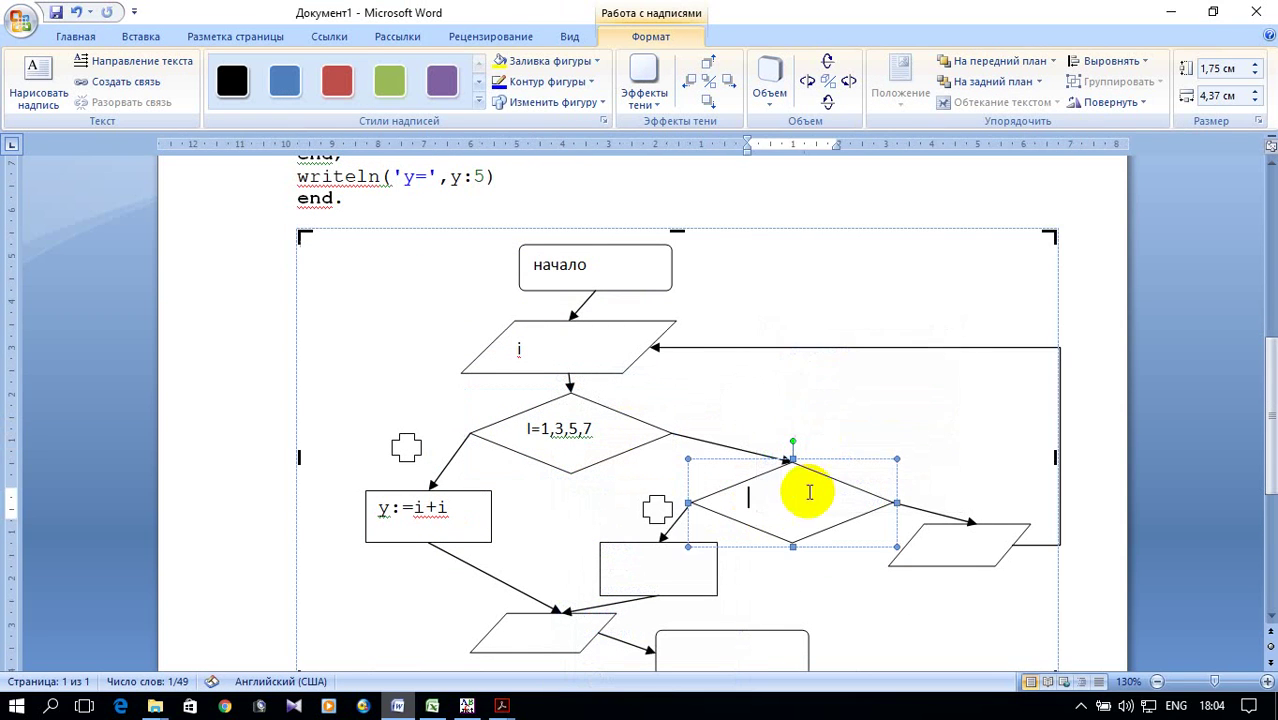
{"action": "right_click", "coordinate": [789, 506]}
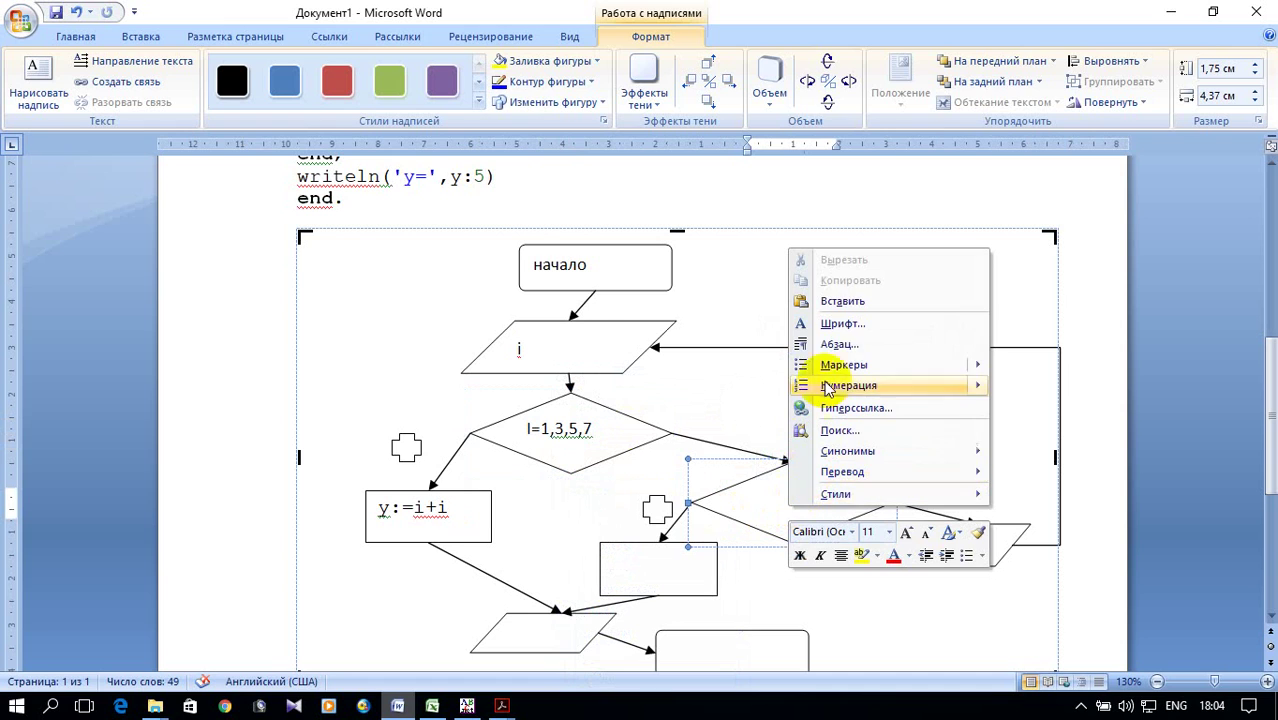
{"action": "left_click", "coordinate": [834, 306]}
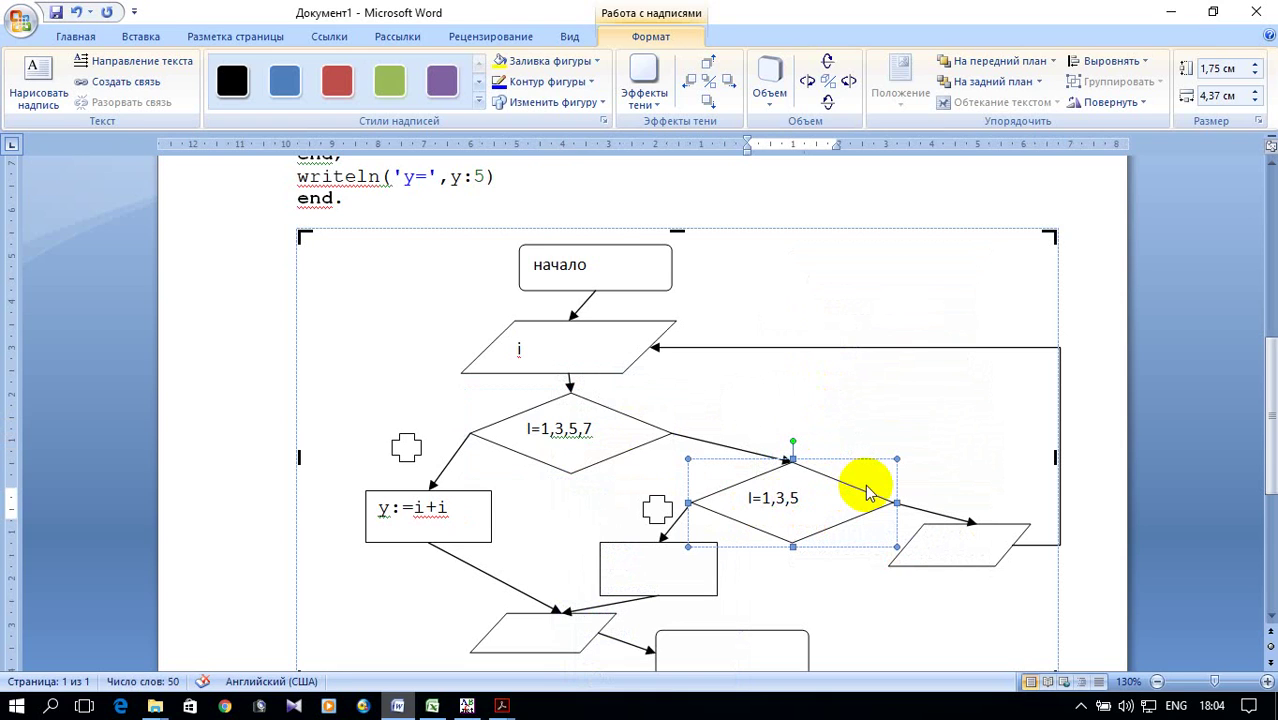
{"action": "type", "text": "2,4,"}
{"action": "type", "text": "6"}
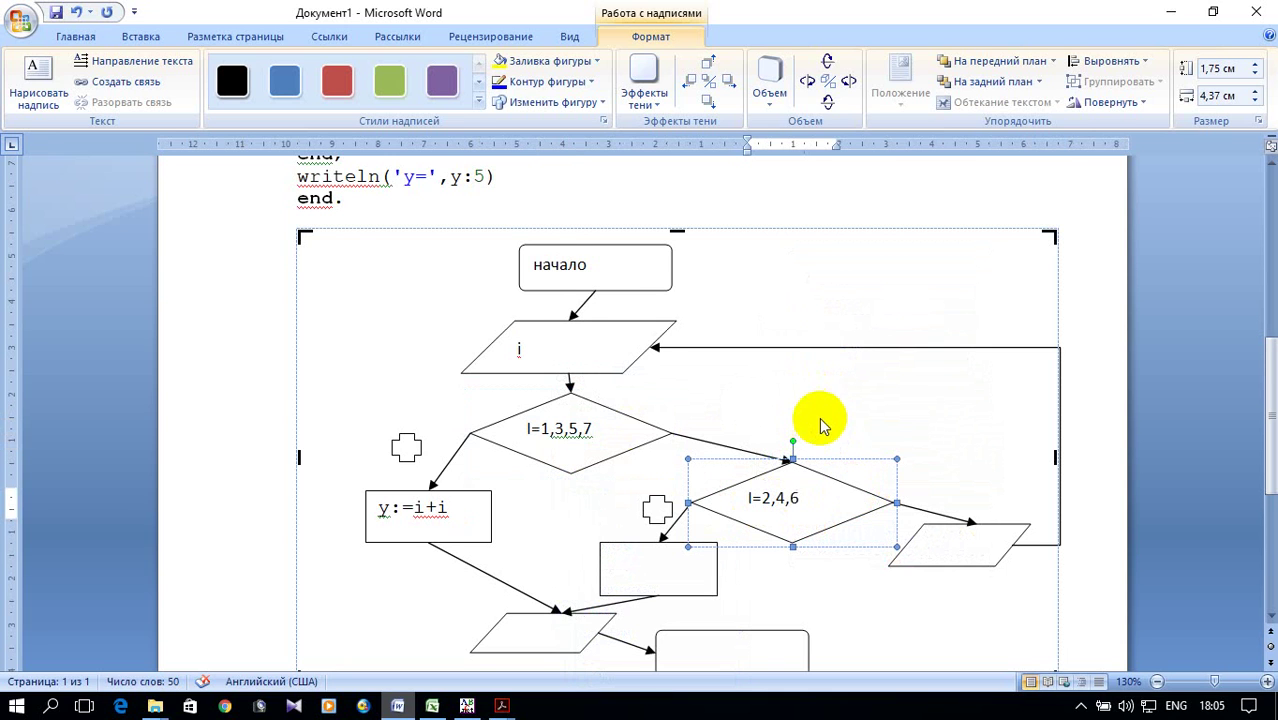
{"action": "scroll", "coordinate": [820, 422], "scroll_direction": "down", "scroll_amount": 3}
{"action": "scroll", "coordinate": [613, 408], "scroll_direction": "up", "scroll_amount": 4}
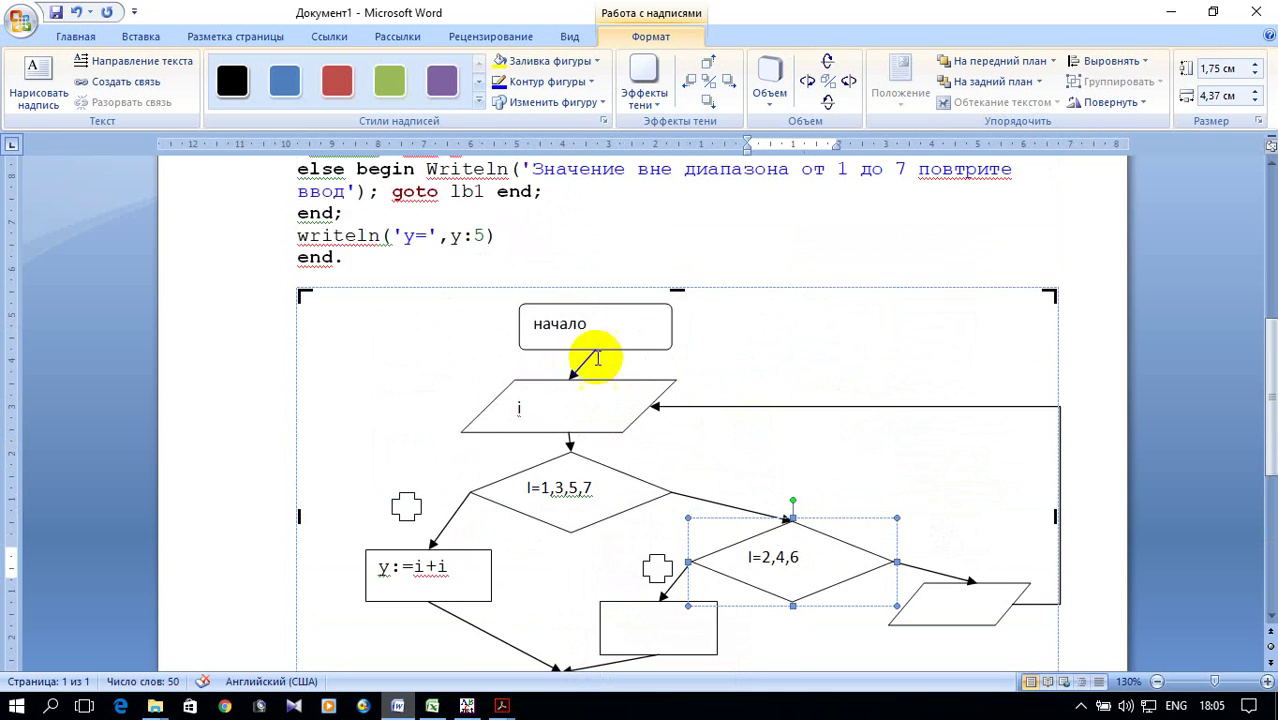
{"action": "scroll", "coordinate": [560, 300], "scroll_direction": "up", "scroll_amount": 3}
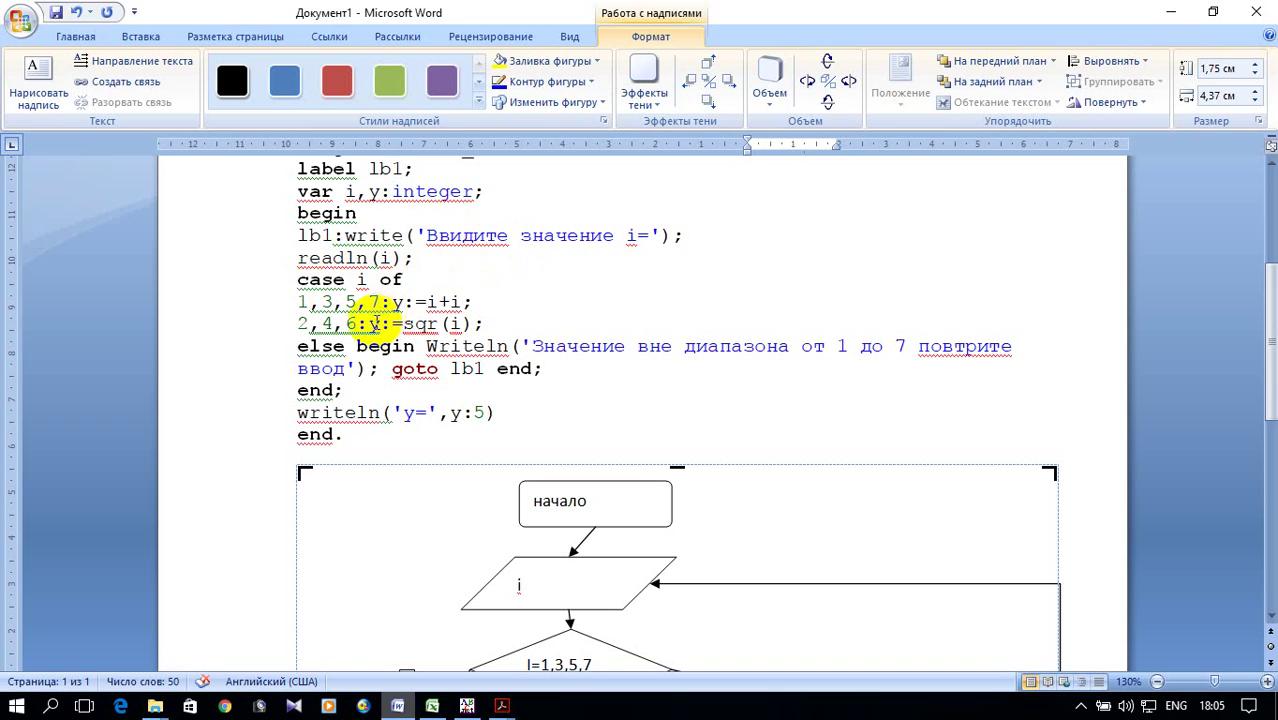
Step: Copy y:=sqr(i) from the code into the middle rectangle and widen it to fit one line
{"action": "left_click_drag", "start_coordinate": [368, 324], "coordinate": [479, 327]}
{"action": "key", "text": "ctrl+c"}
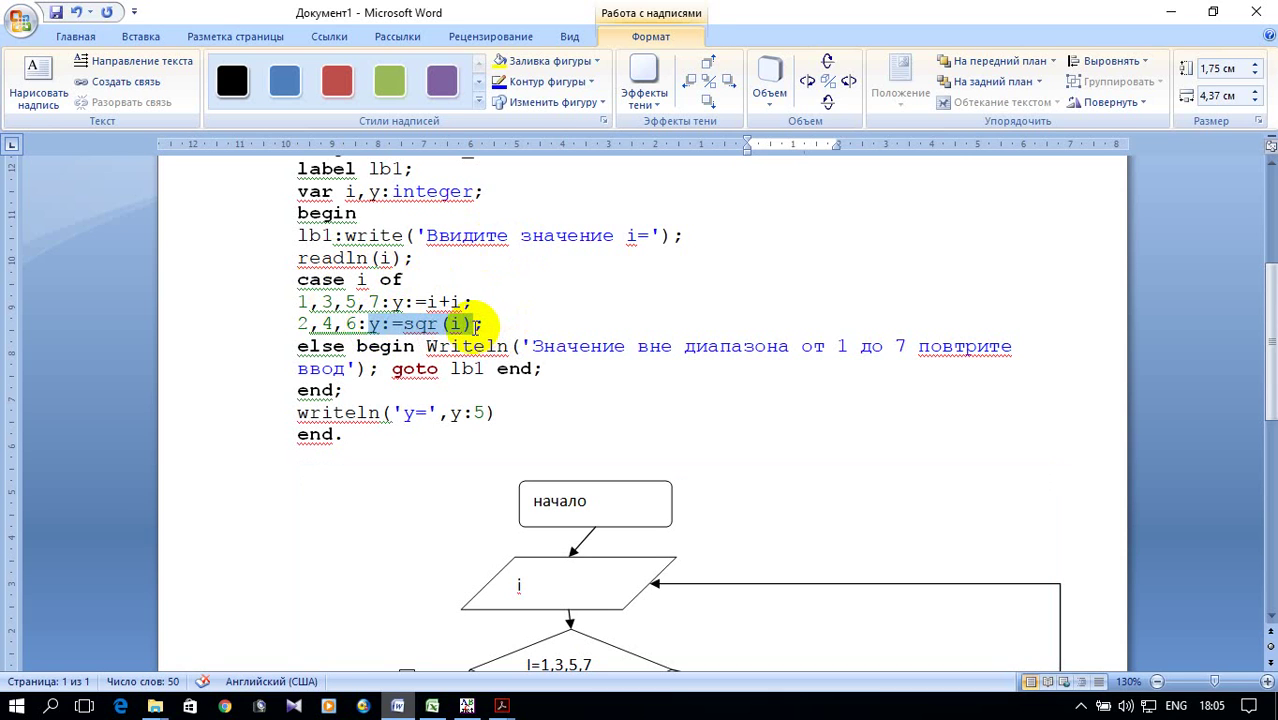
{"action": "right_click", "coordinate": [456, 324]}
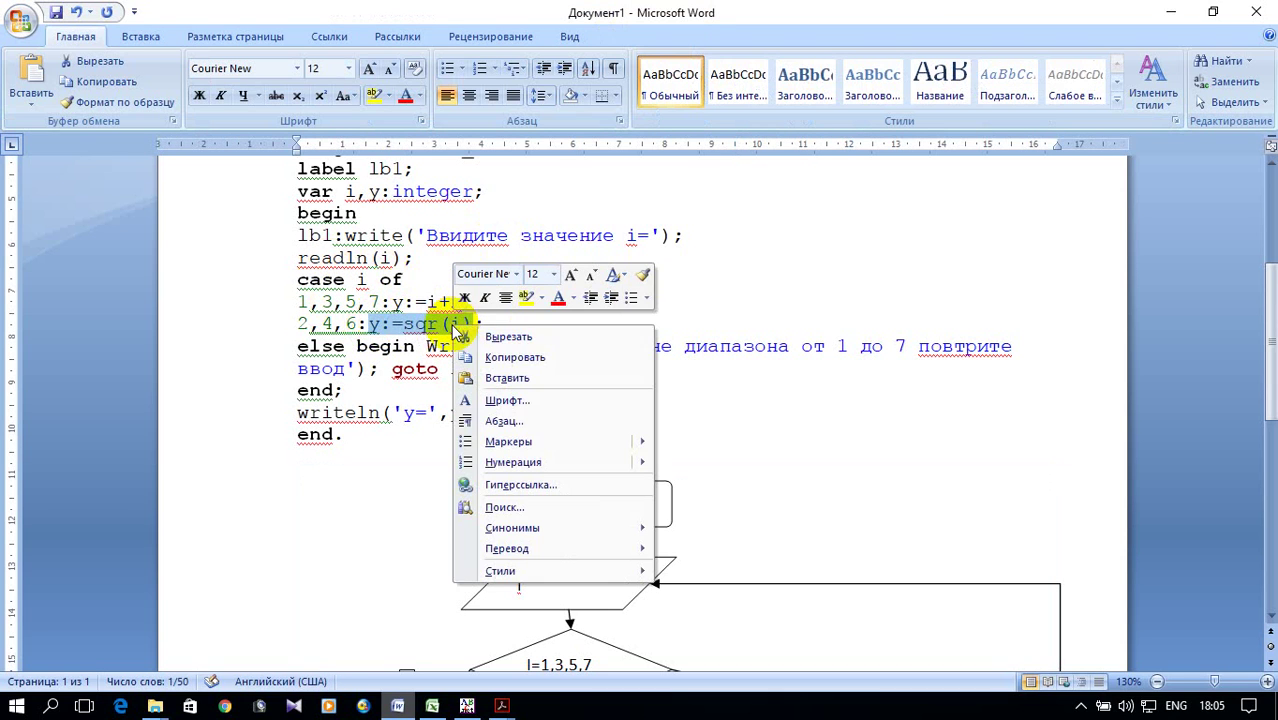
{"action": "left_click", "coordinate": [650, 364]}
{"action": "scroll", "coordinate": [790, 379], "scroll_direction": "down", "scroll_amount": 4}
{"action": "scroll", "coordinate": [805, 378], "scroll_direction": "down", "scroll_amount": 3}
{"action": "left_click", "coordinate": [653, 400]}
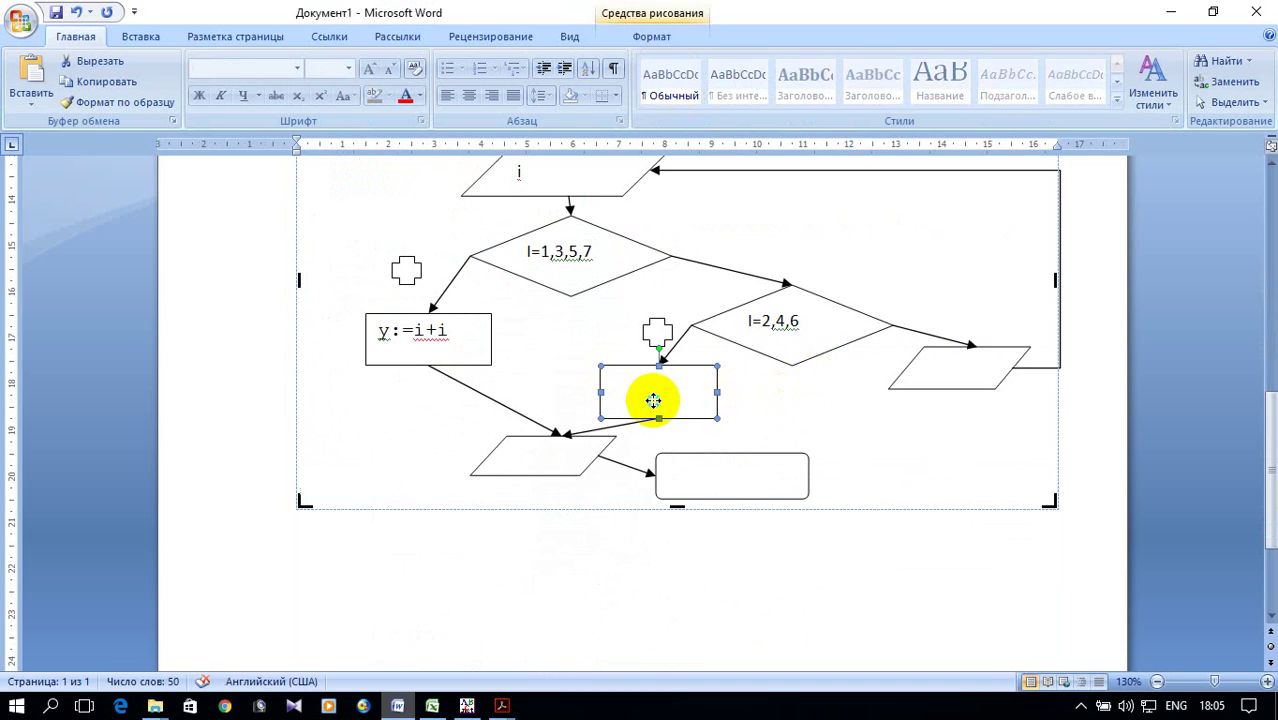
{"action": "right_click", "coordinate": [653, 400]}
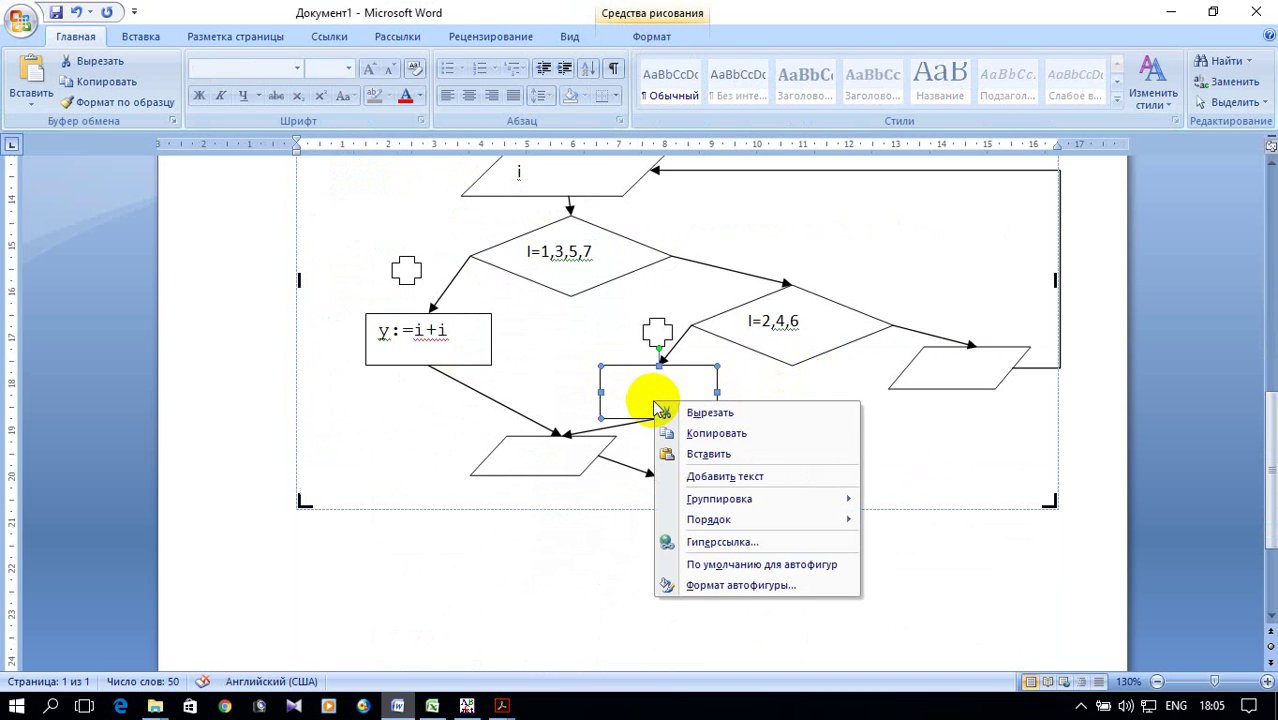
{"action": "left_click", "coordinate": [730, 480]}
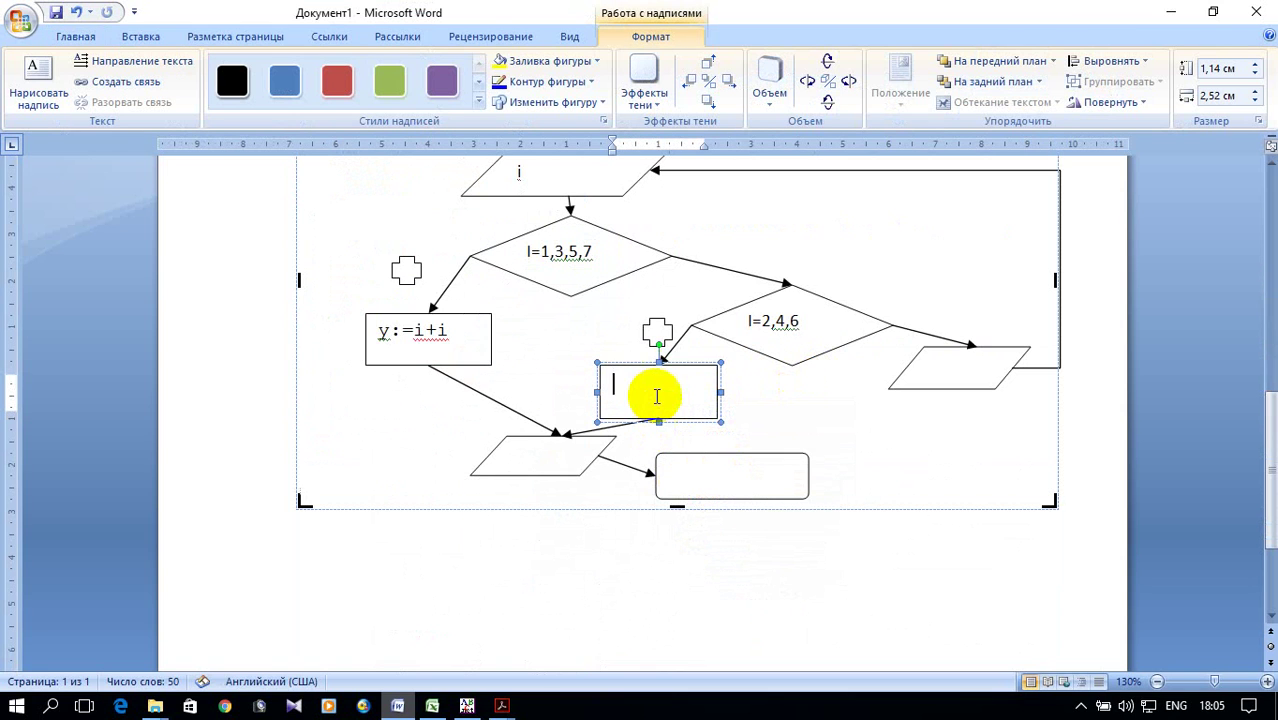
{"action": "right_click", "coordinate": [656, 393]}
{"action": "left_click", "coordinate": [722, 447]}
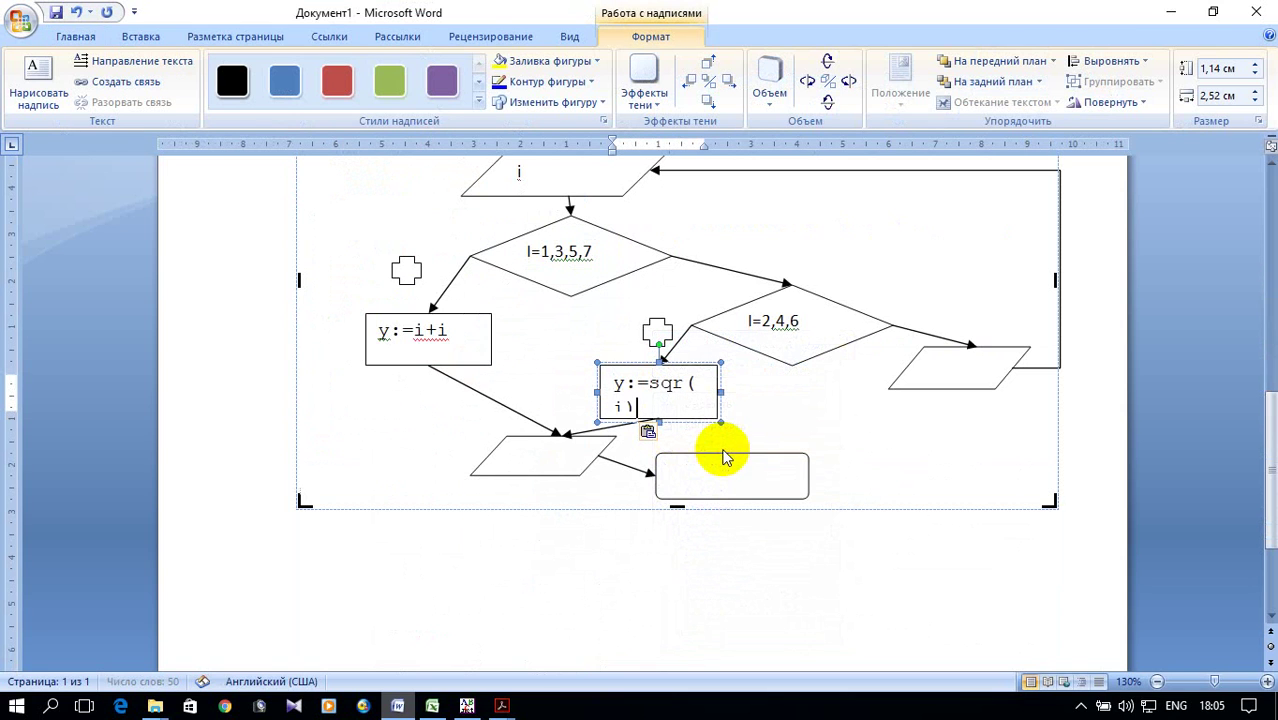
{"action": "left_click_drag", "start_coordinate": [722, 390], "coordinate": [769, 385]}
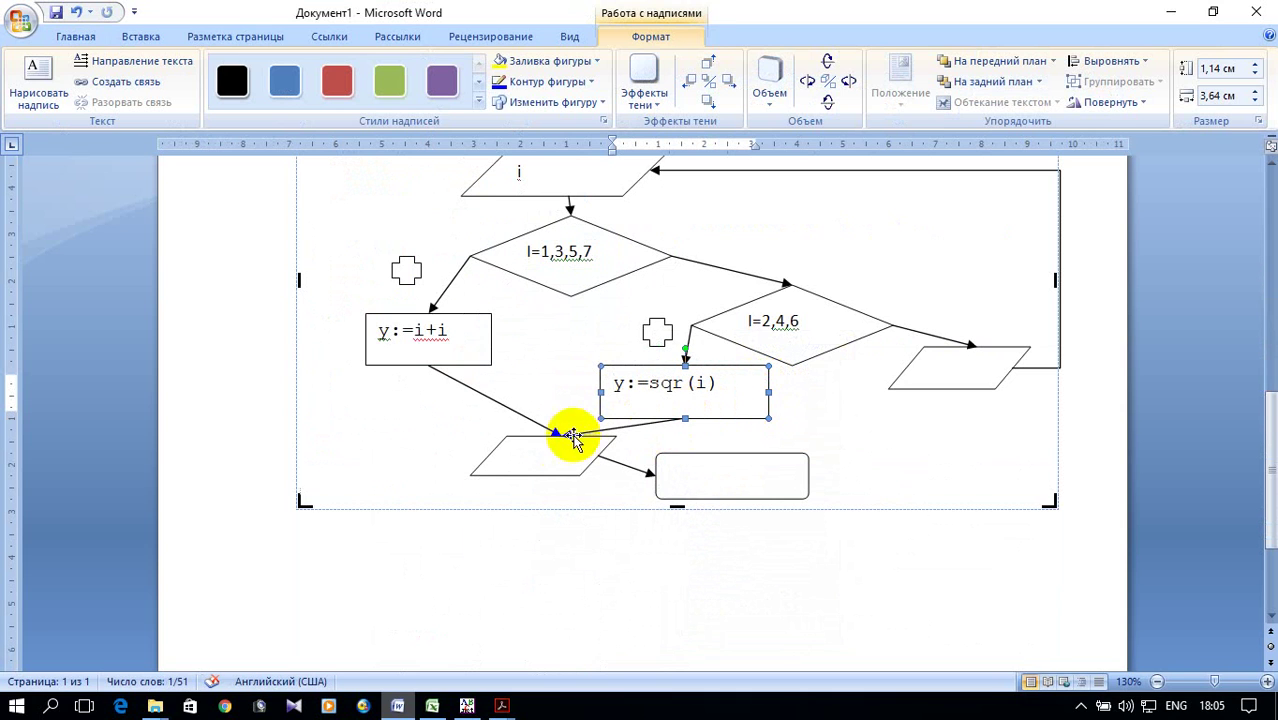
Step: Label the lower parallelogram 'y' and stretch it to 1.1 cm high
{"action": "left_click", "coordinate": [542, 448]}
{"action": "right_click", "coordinate": [548, 458]}
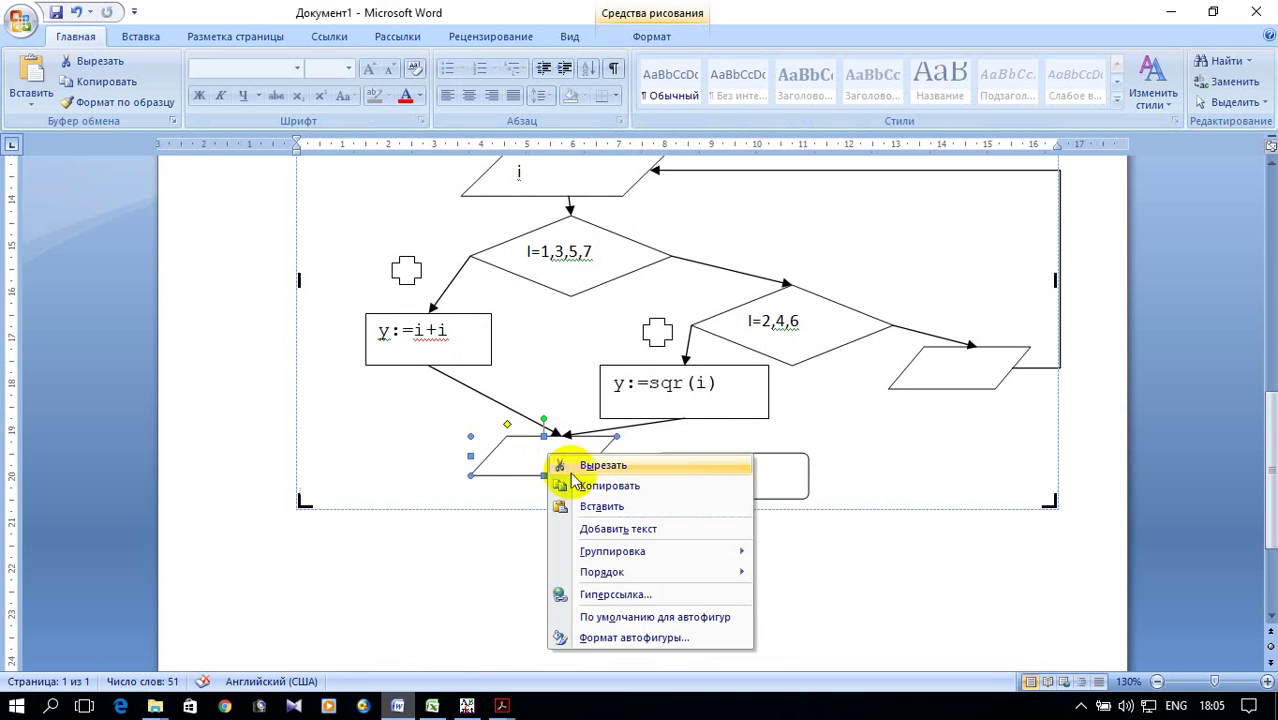
{"action": "left_click", "coordinate": [619, 530]}
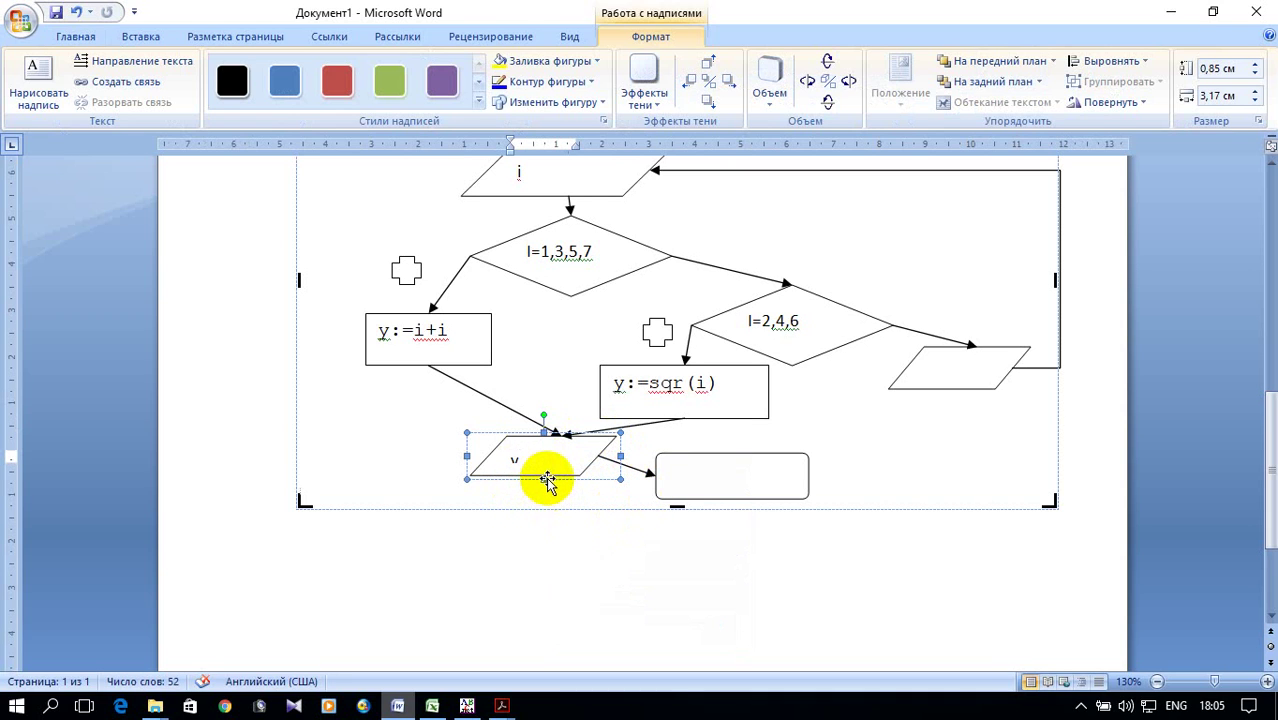
{"action": "left_click_drag", "start_coordinate": [545, 478], "coordinate": [543, 489]}
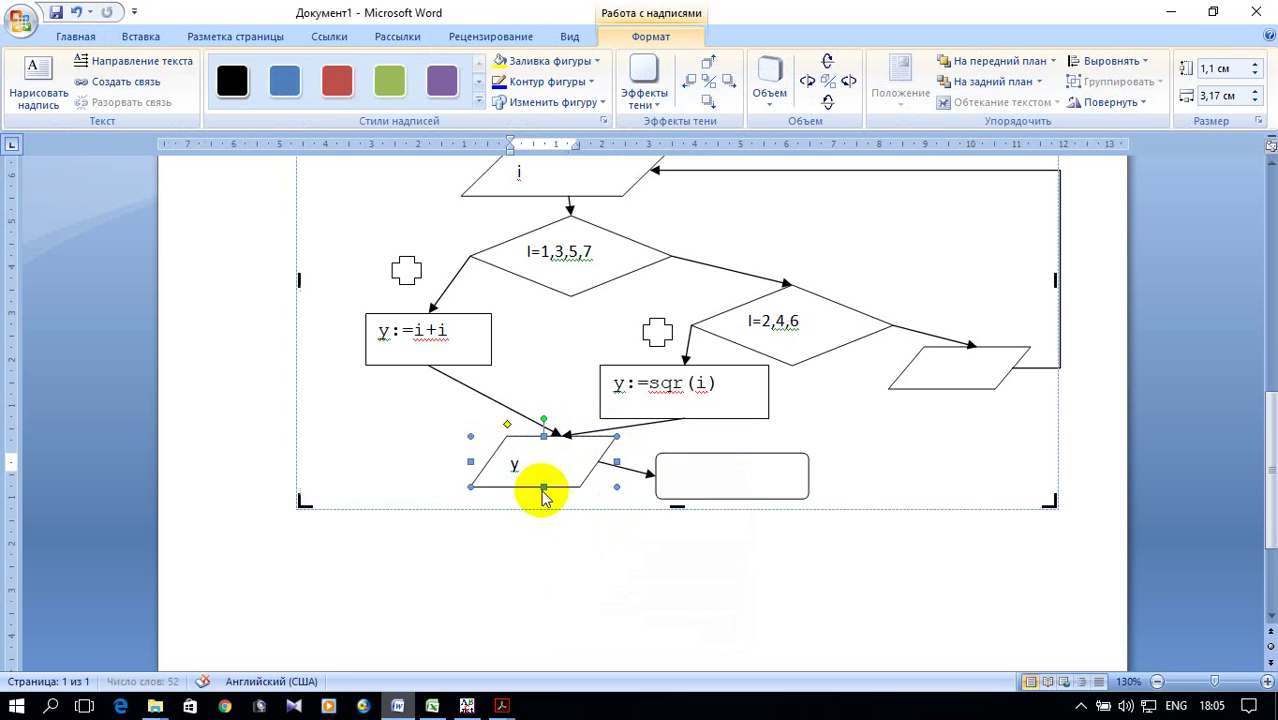
Step: Label the right parallelogram 'Вне диапазона' and widen it to fit the text
{"action": "left_click", "coordinate": [930, 364]}
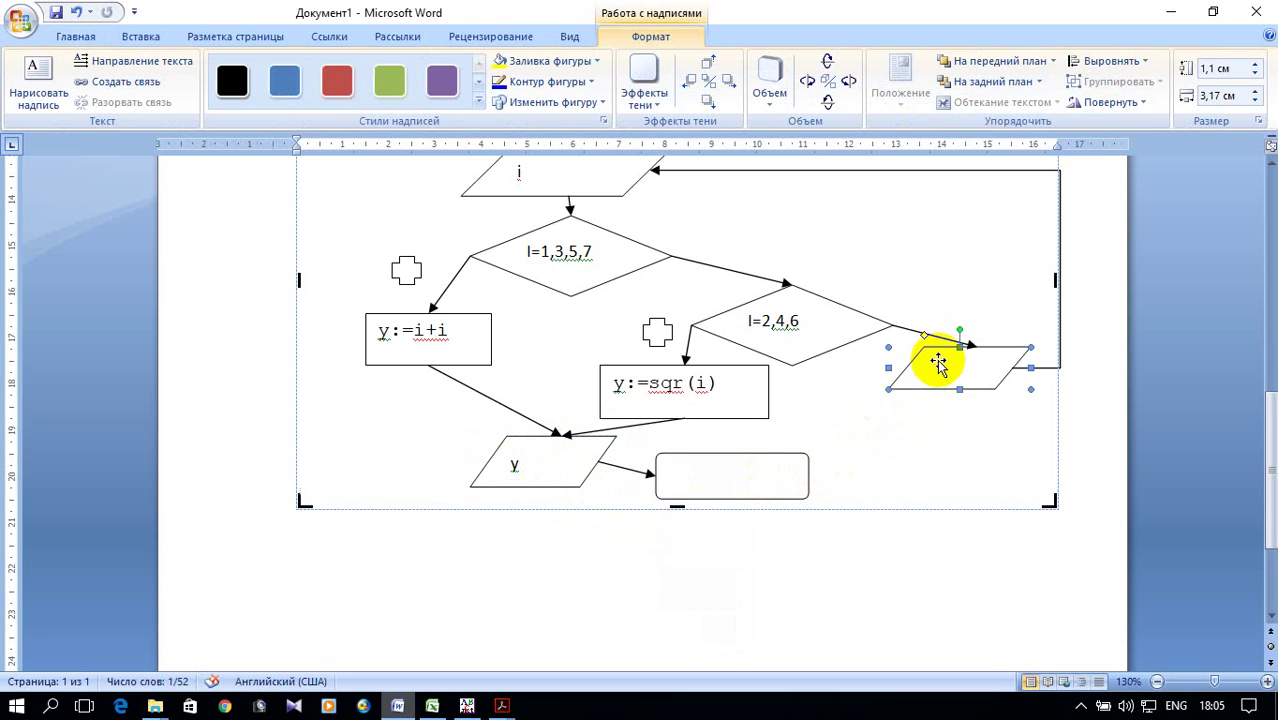
{"action": "right_click", "coordinate": [942, 369]}
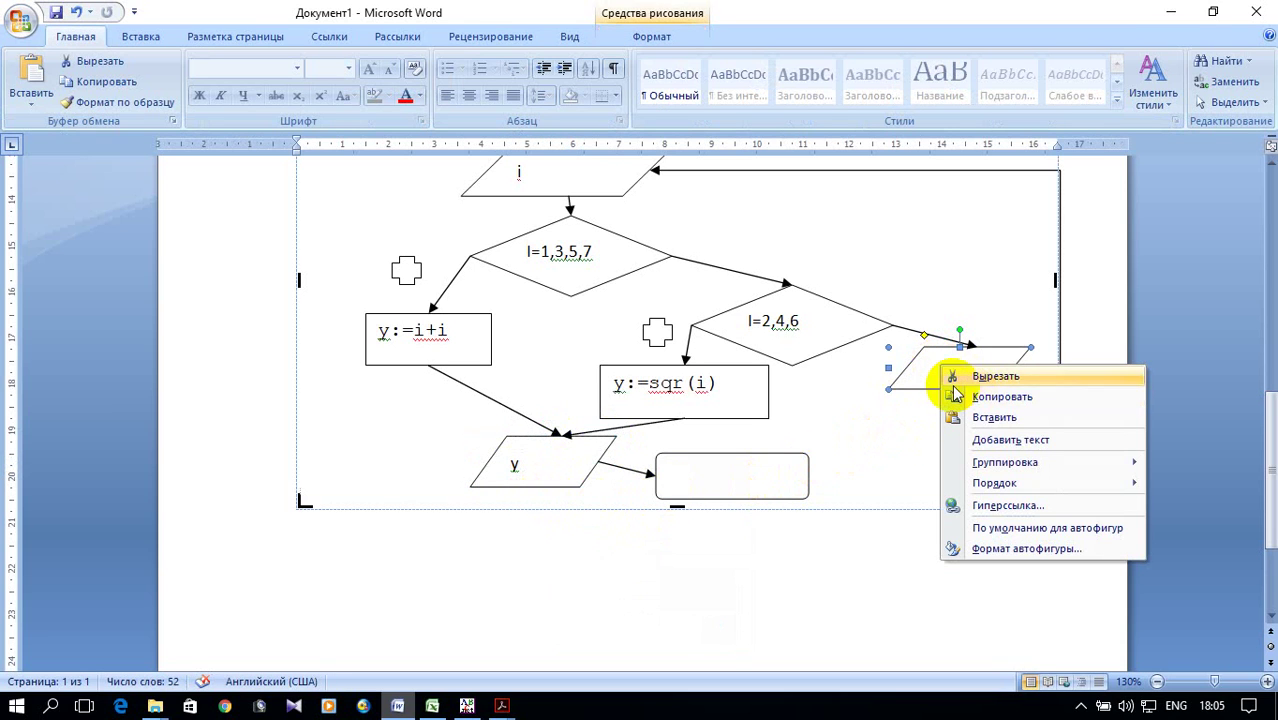
{"action": "left_click", "coordinate": [985, 440]}
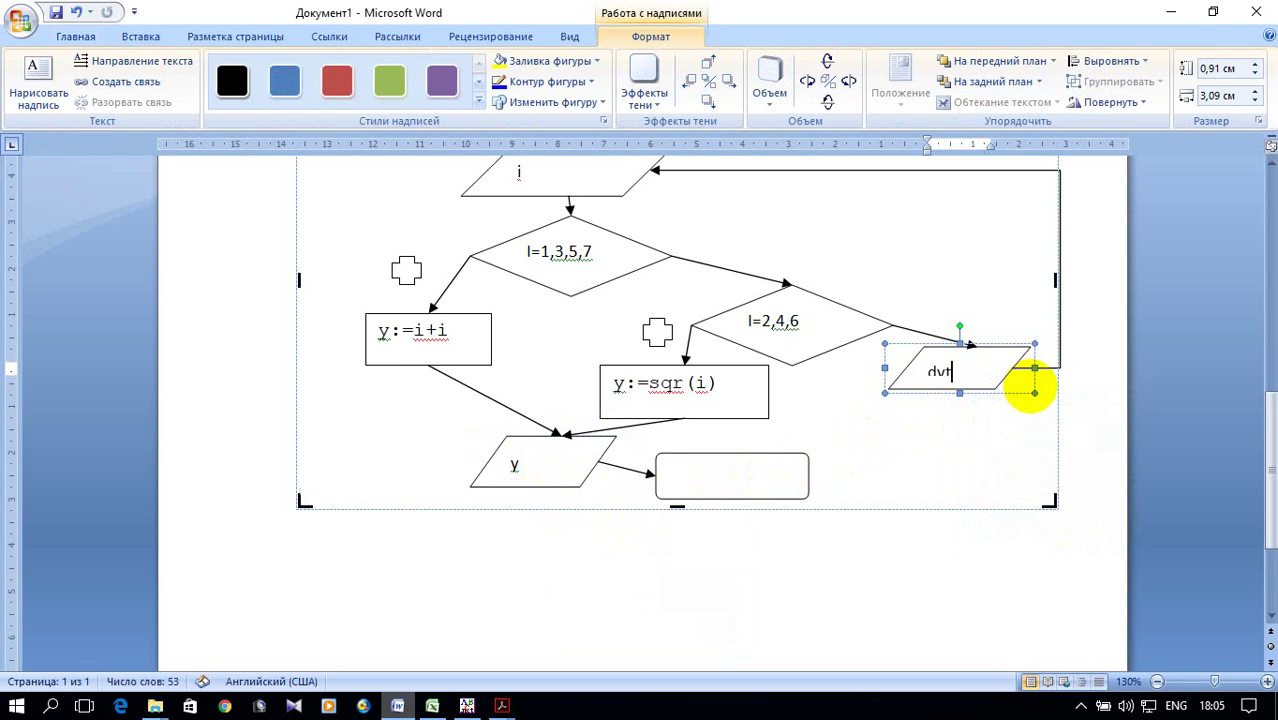
{"action": "key", "text": "alt+shift"}
{"action": "type", "text": "Вне"}
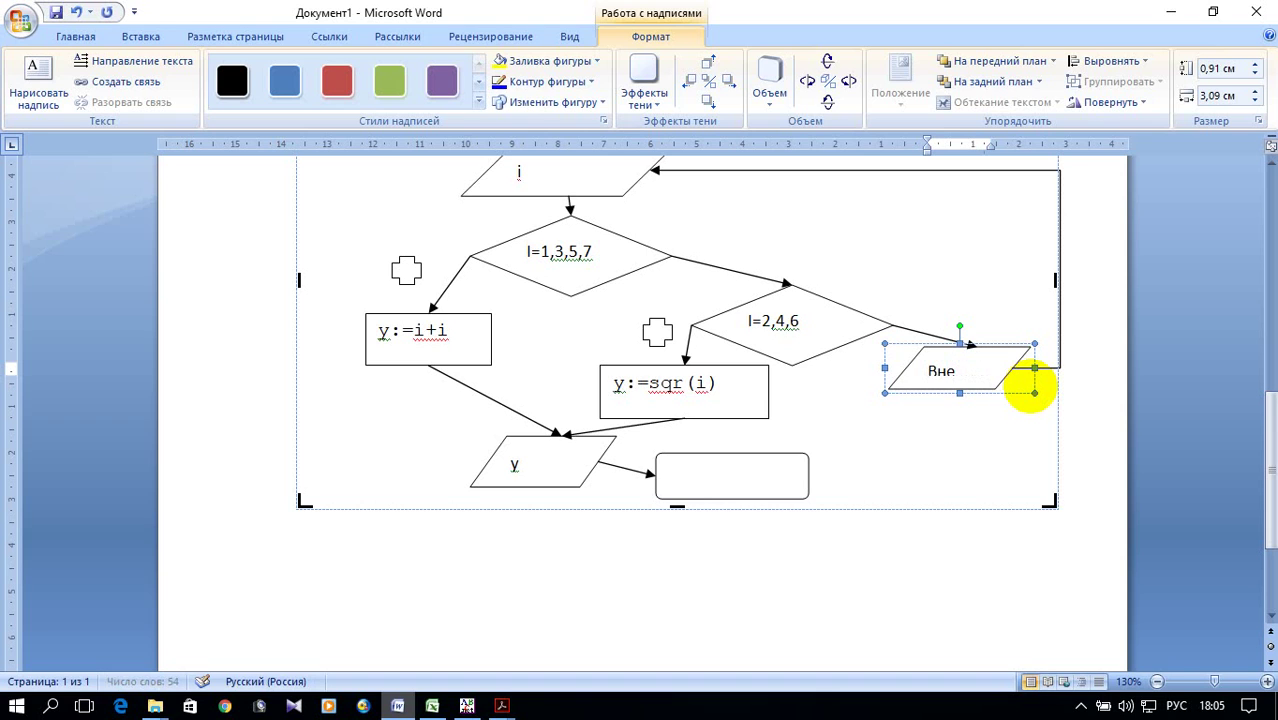
{"action": "left_click_drag", "start_coordinate": [1034, 393], "coordinate": [802, 371]}
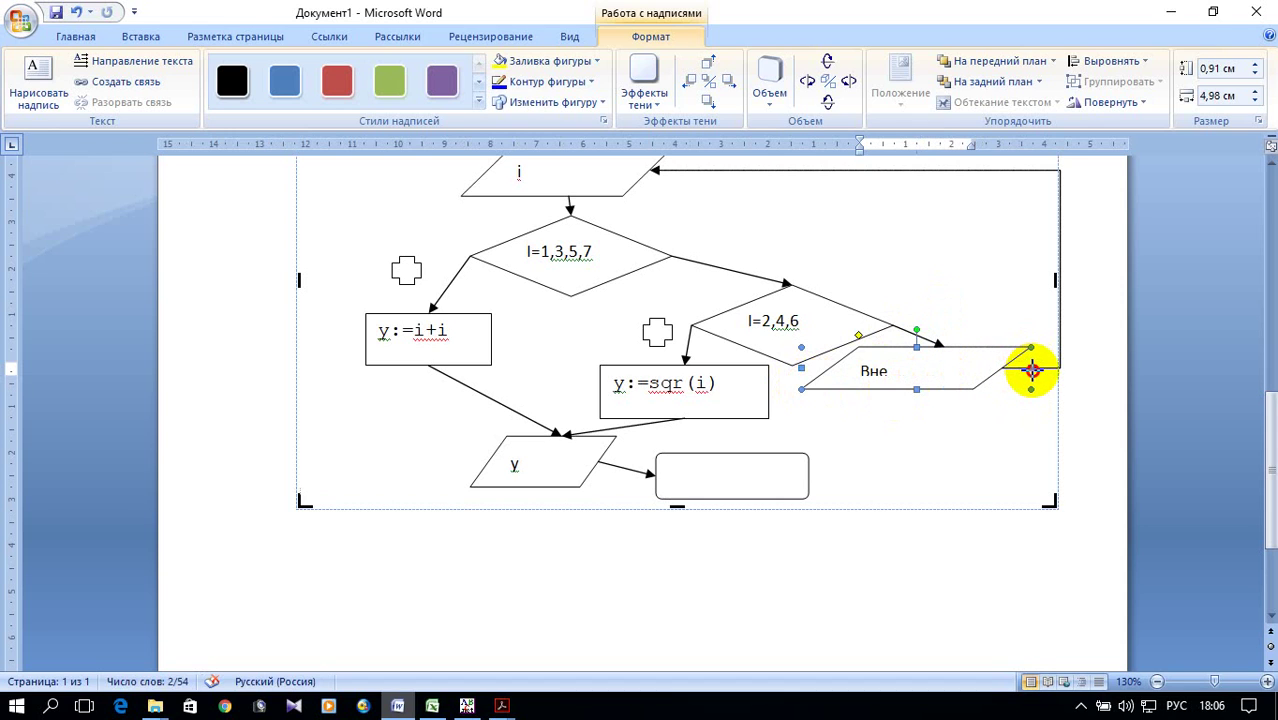
{"action": "left_click_drag", "start_coordinate": [1032, 370], "coordinate": [1060, 370]}
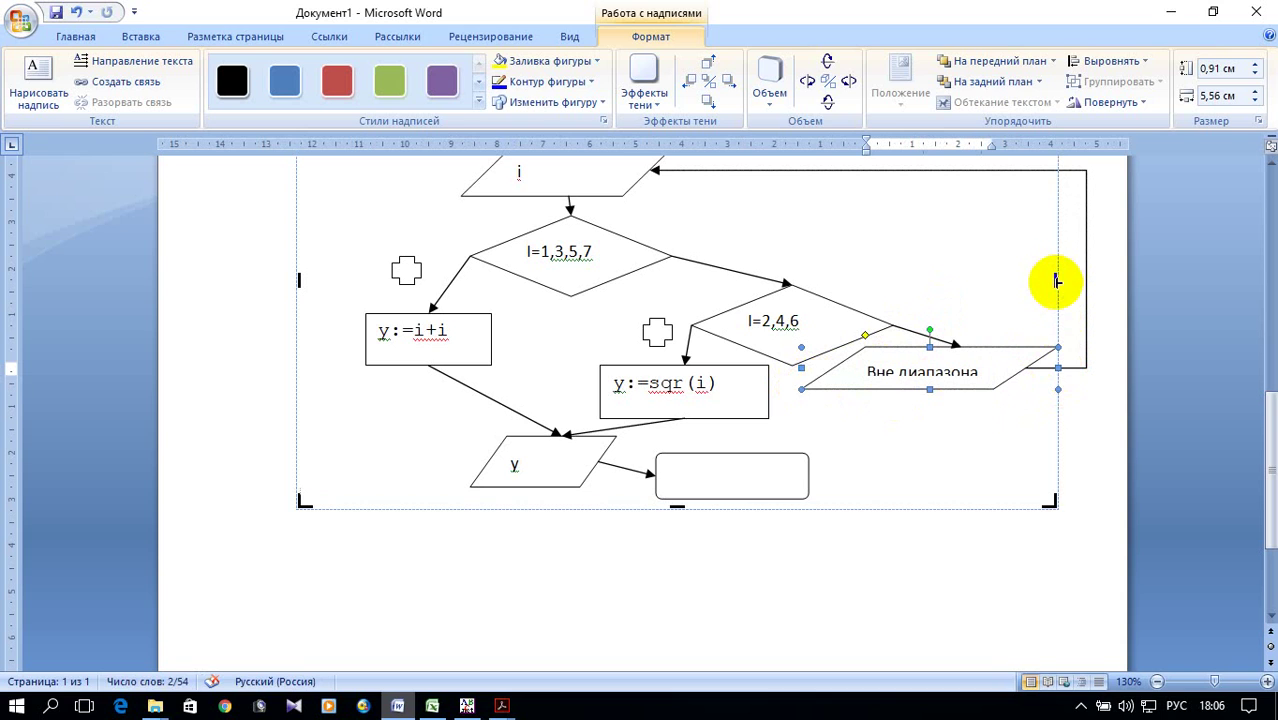
Step: Enlarge the canvas rightward, nudge the shape down, and realign the loop-back arrow to i
{"action": "left_click_drag", "start_coordinate": [1057, 281], "coordinate": [1071, 279]}
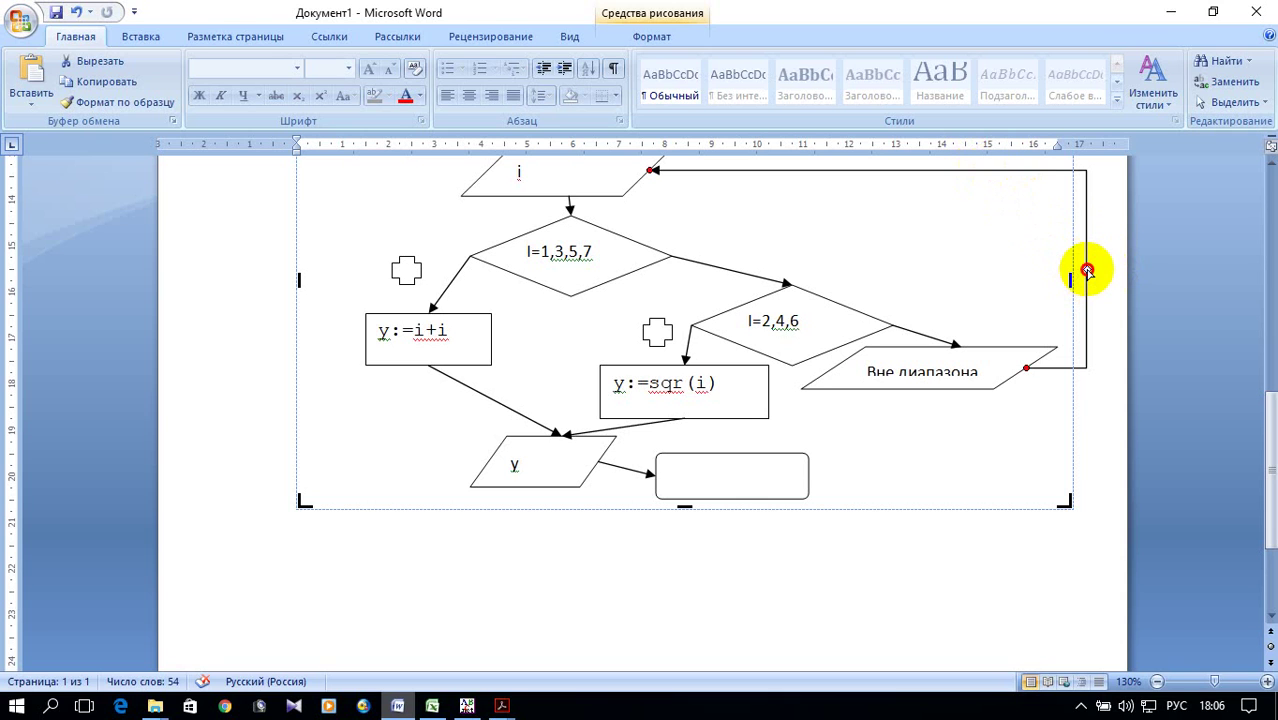
{"action": "left_click_drag", "start_coordinate": [1087, 270], "coordinate": [1063, 270]}
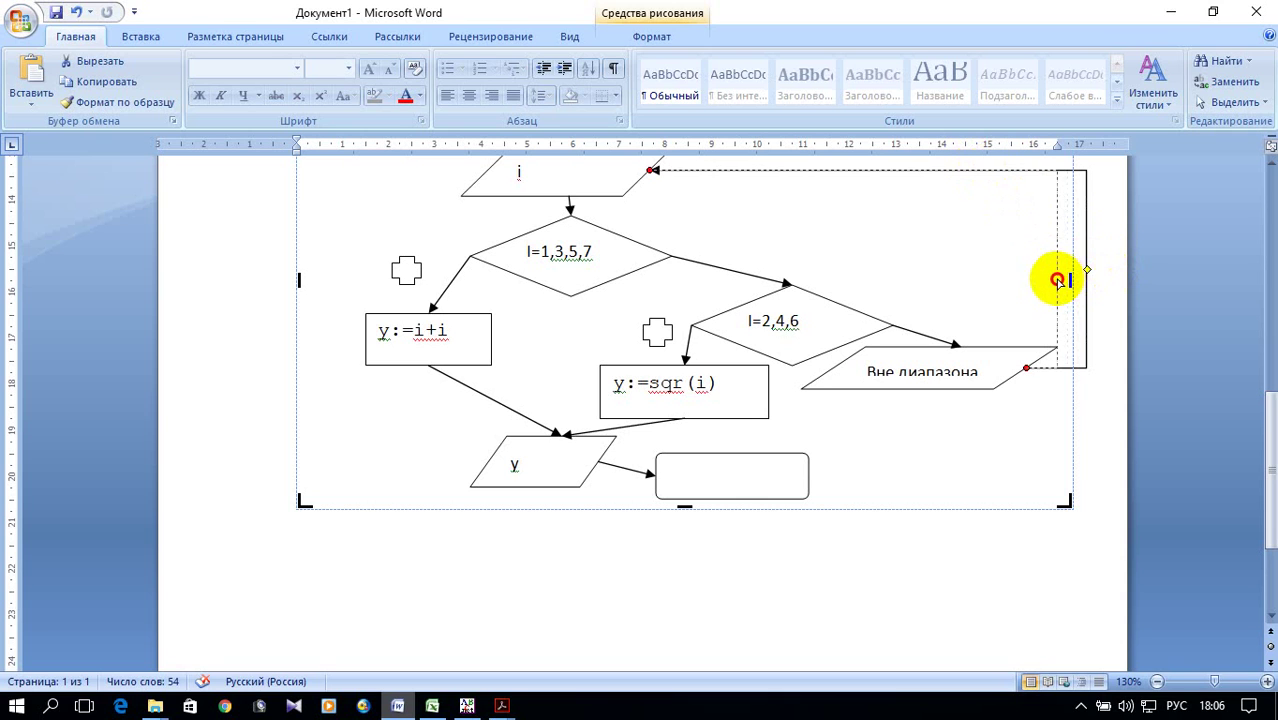
{"action": "left_click", "coordinate": [965, 390]}
{"action": "left_click_drag", "start_coordinate": [924, 391], "coordinate": [929, 402]}
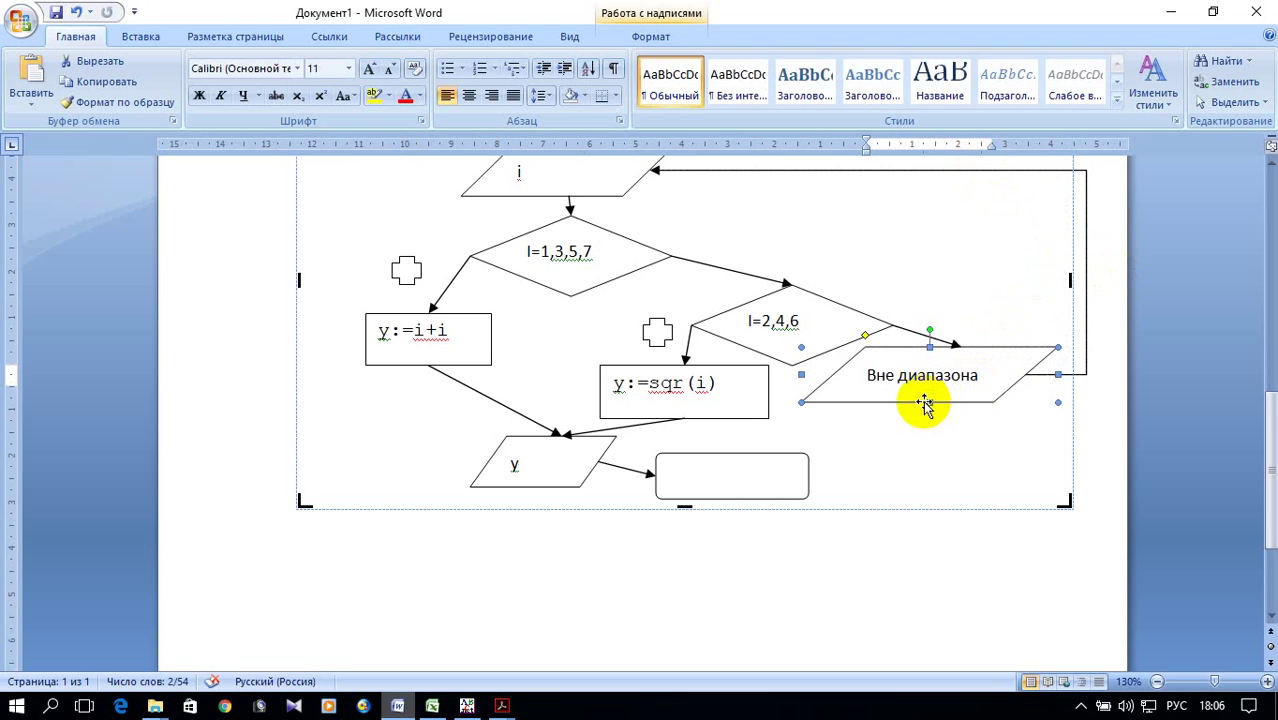
{"action": "left_click", "coordinate": [1087, 265]}
{"action": "left_click_drag", "start_coordinate": [1089, 274], "coordinate": [1062, 272]}
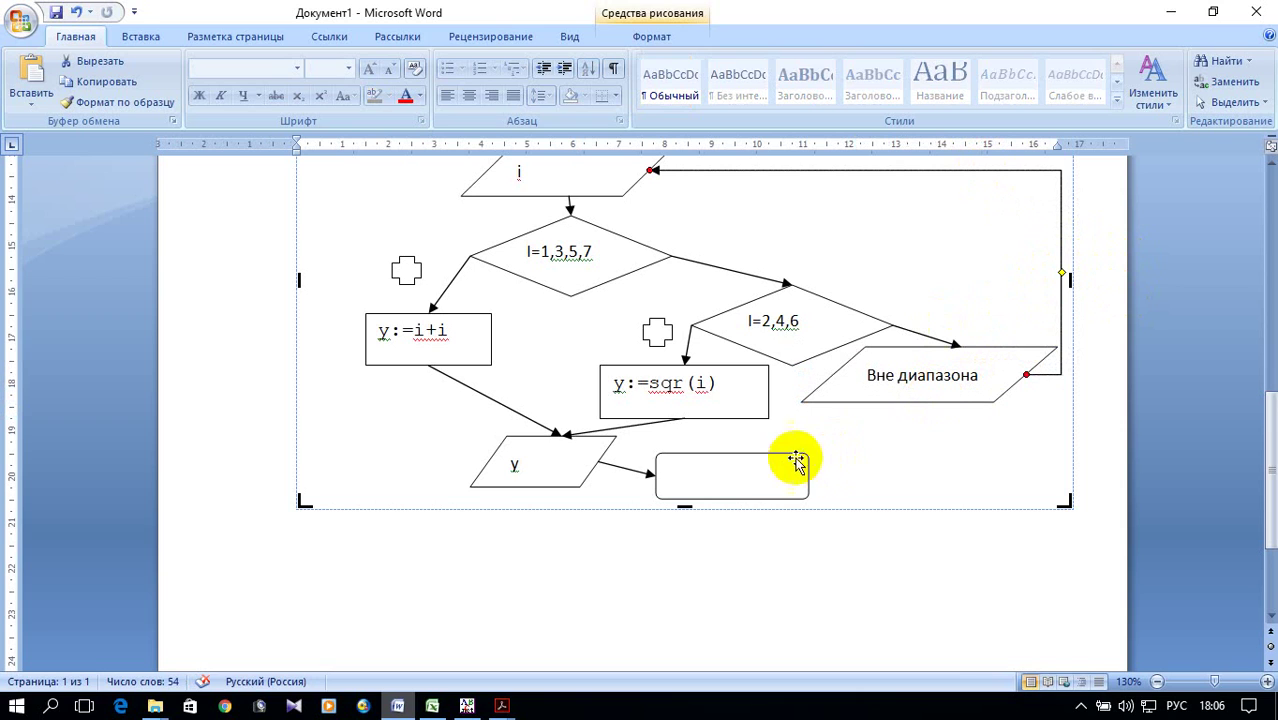
Step: Label the bottom rounded end box 'конец'
{"action": "right_click", "coordinate": [751, 475]}
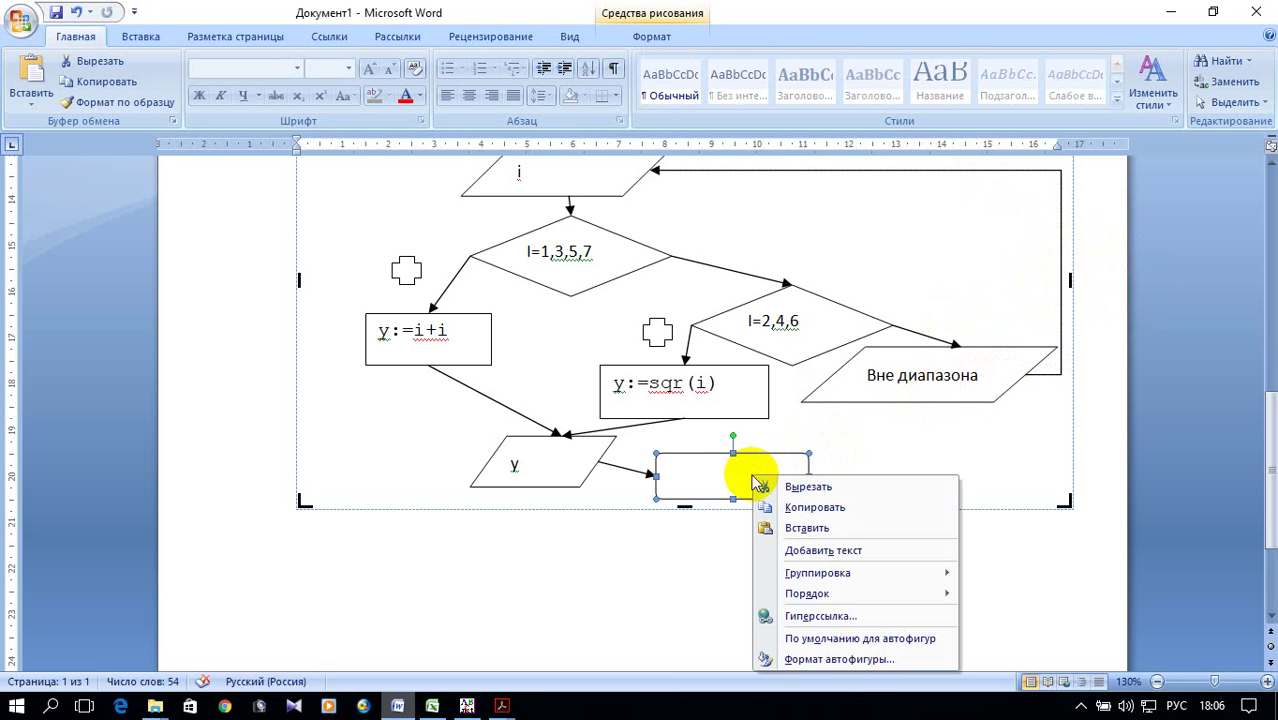
{"action": "left_click", "coordinate": [845, 541]}
{"action": "type", "text": "конец"}
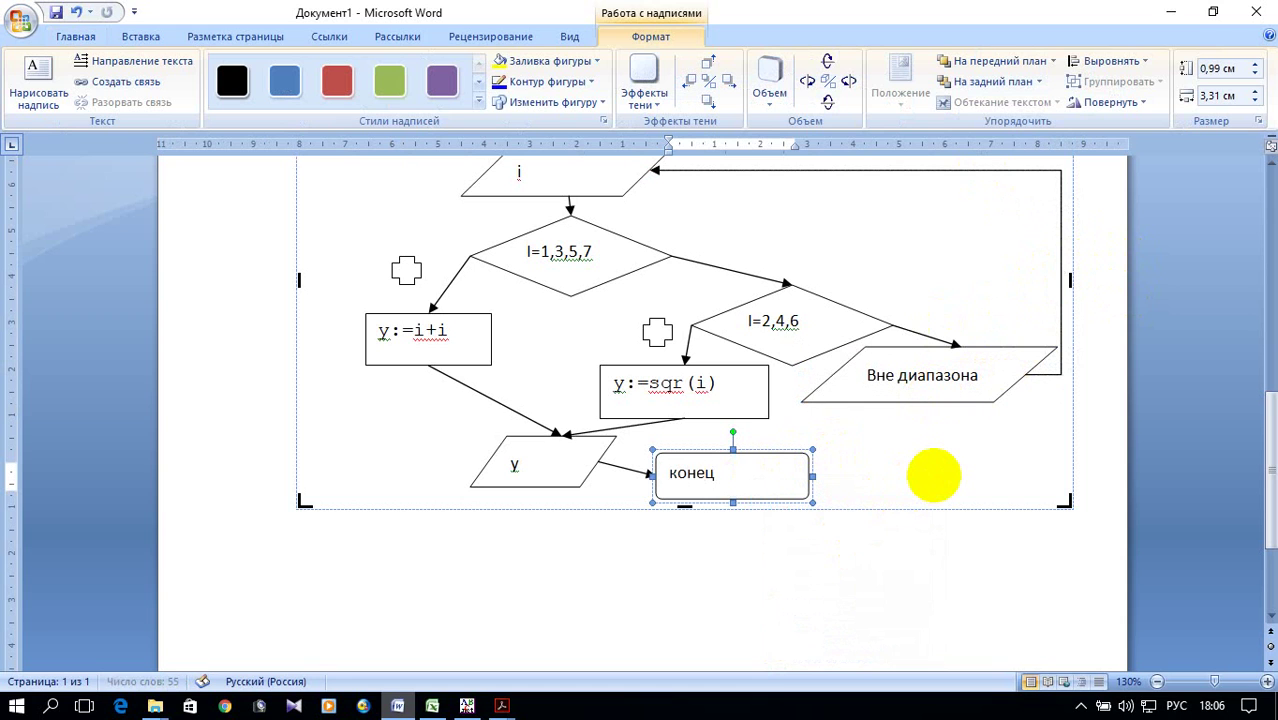
{"action": "left_click", "coordinate": [915, 562]}
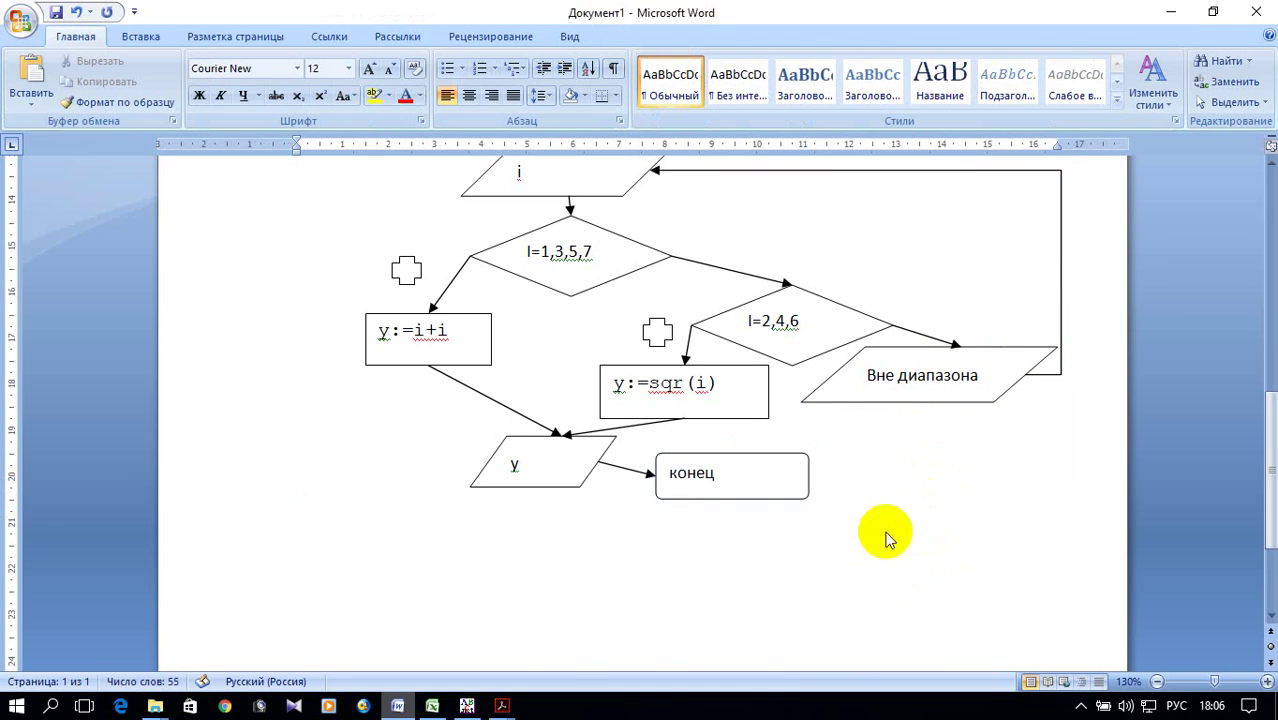
{"action": "scroll", "coordinate": [897, 534], "scroll_direction": "up", "scroll_amount": 4}
{"action": "scroll", "coordinate": [897, 534], "scroll_direction": "down", "scroll_amount": 2}
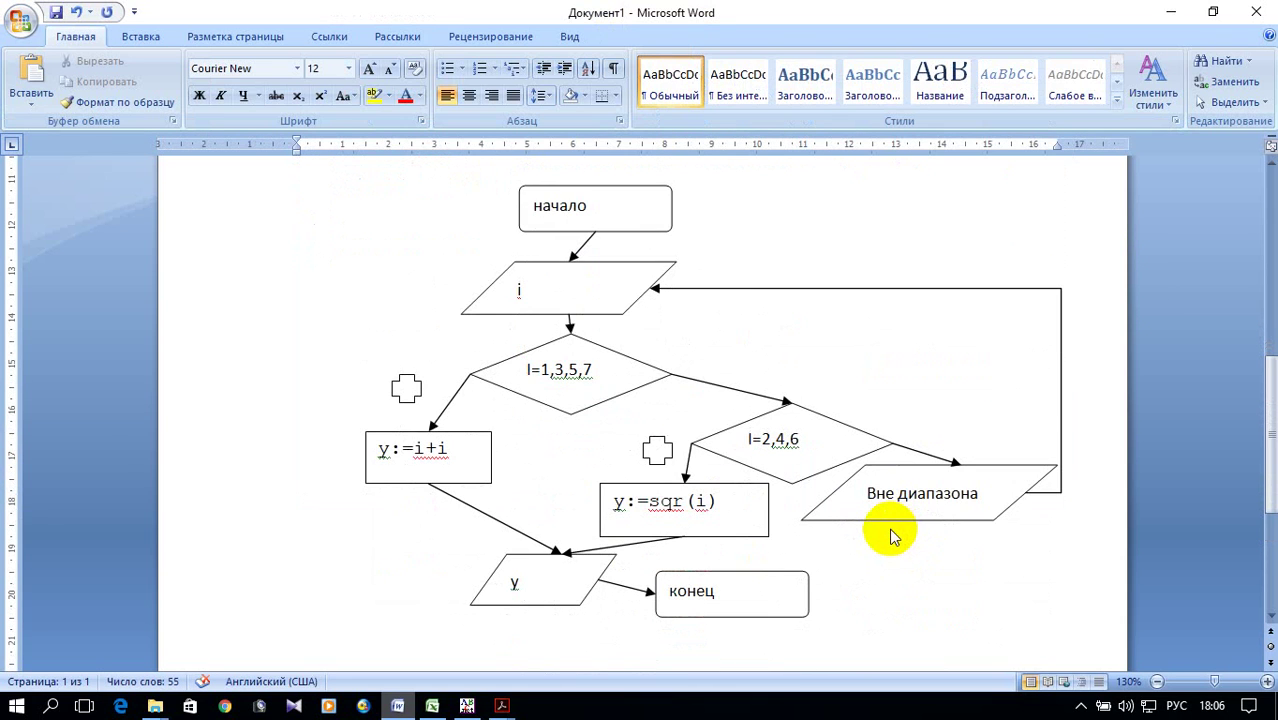
{"action": "scroll", "coordinate": [891, 537], "scroll_direction": "up", "scroll_amount": 3}
{"action": "scroll", "coordinate": [893, 534], "scroll_direction": "up", "scroll_amount": 2}
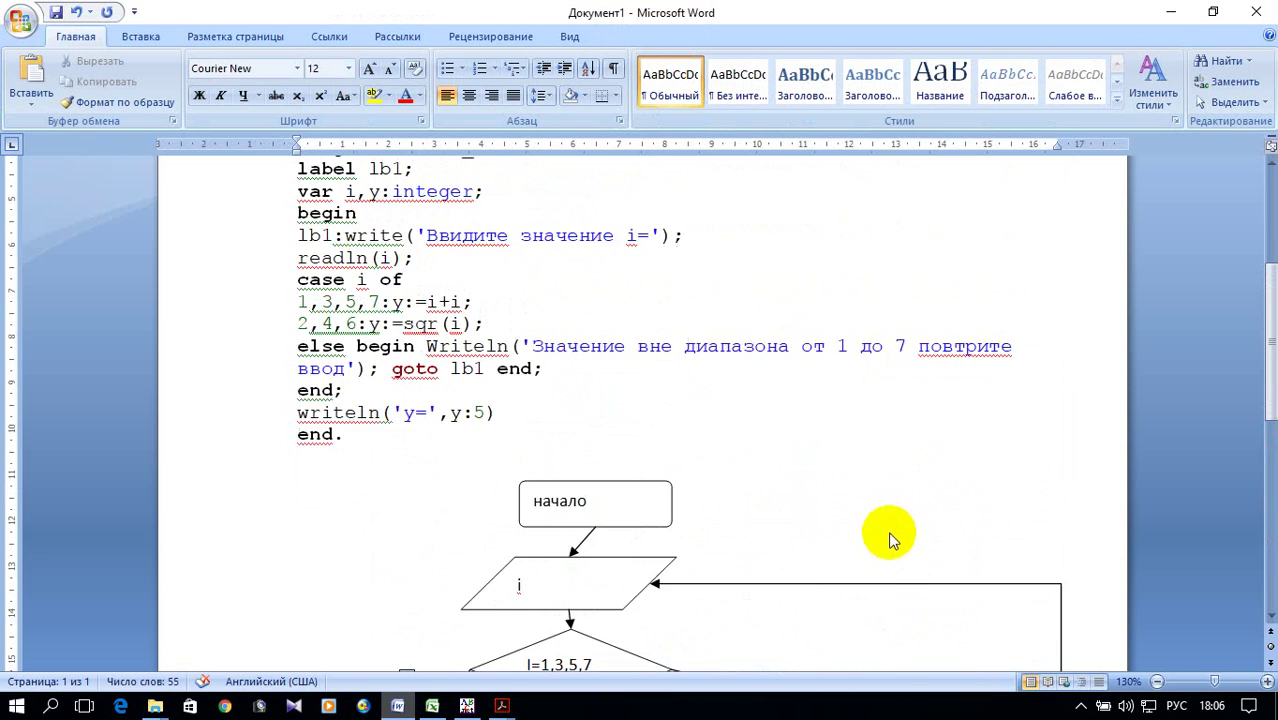
{"action": "scroll", "coordinate": [893, 534], "scroll_direction": "up", "scroll_amount": 2}
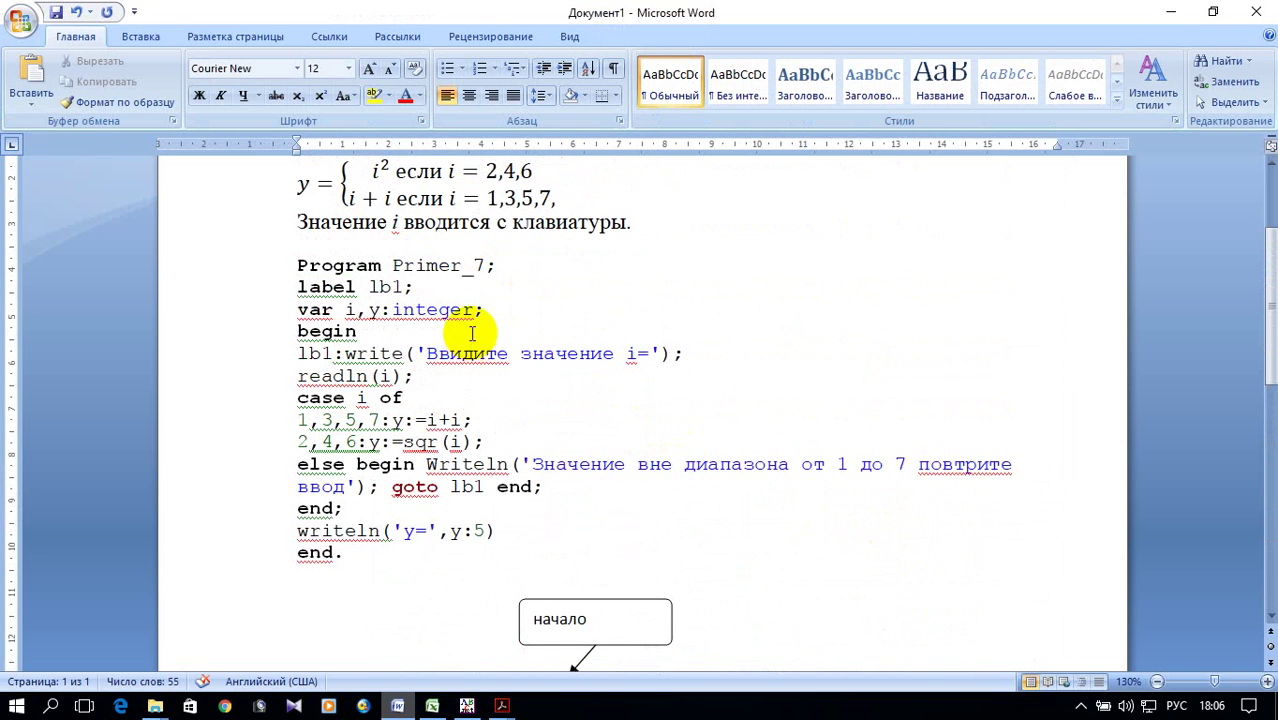
{"action": "scroll", "coordinate": [472, 333], "scroll_direction": "down", "scroll_amount": 5}
{"action": "scroll", "coordinate": [470, 333], "scroll_direction": "down", "scroll_amount": 4}
{"action": "scroll", "coordinate": [475, 328], "scroll_direction": "down", "scroll_amount": 2}
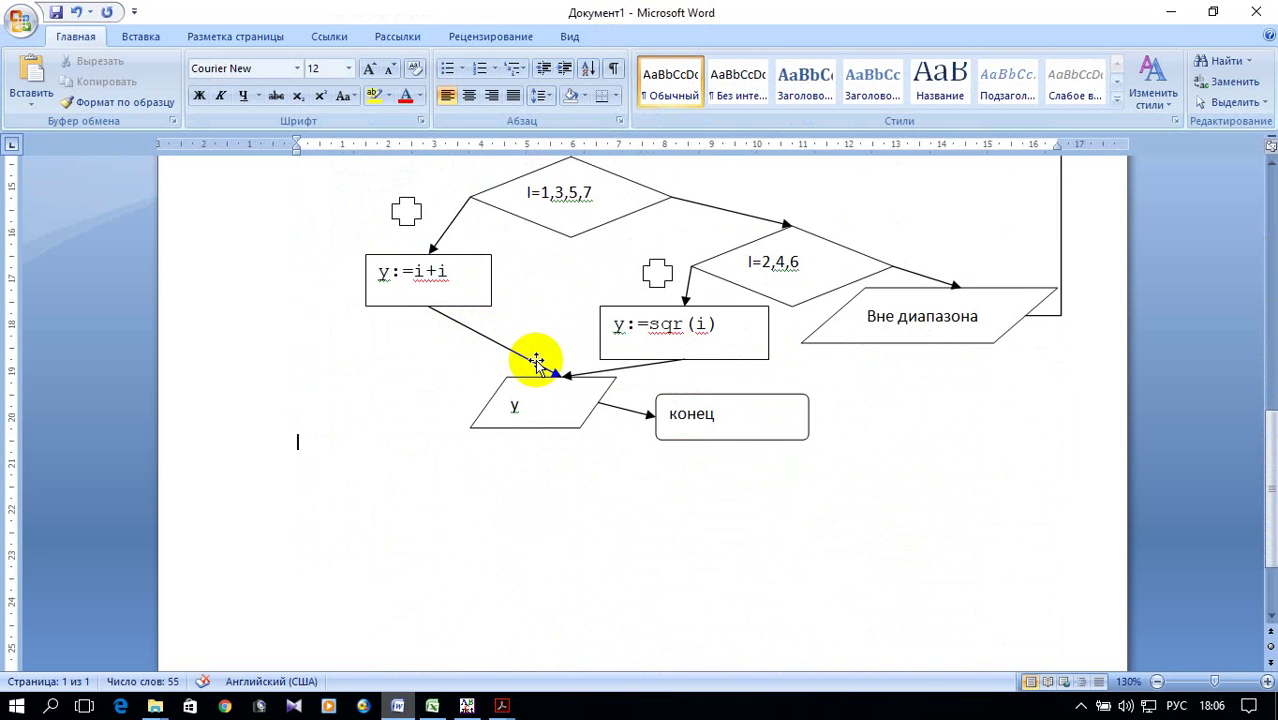
{"action": "mouse_move", "coordinate": [502, 706]}
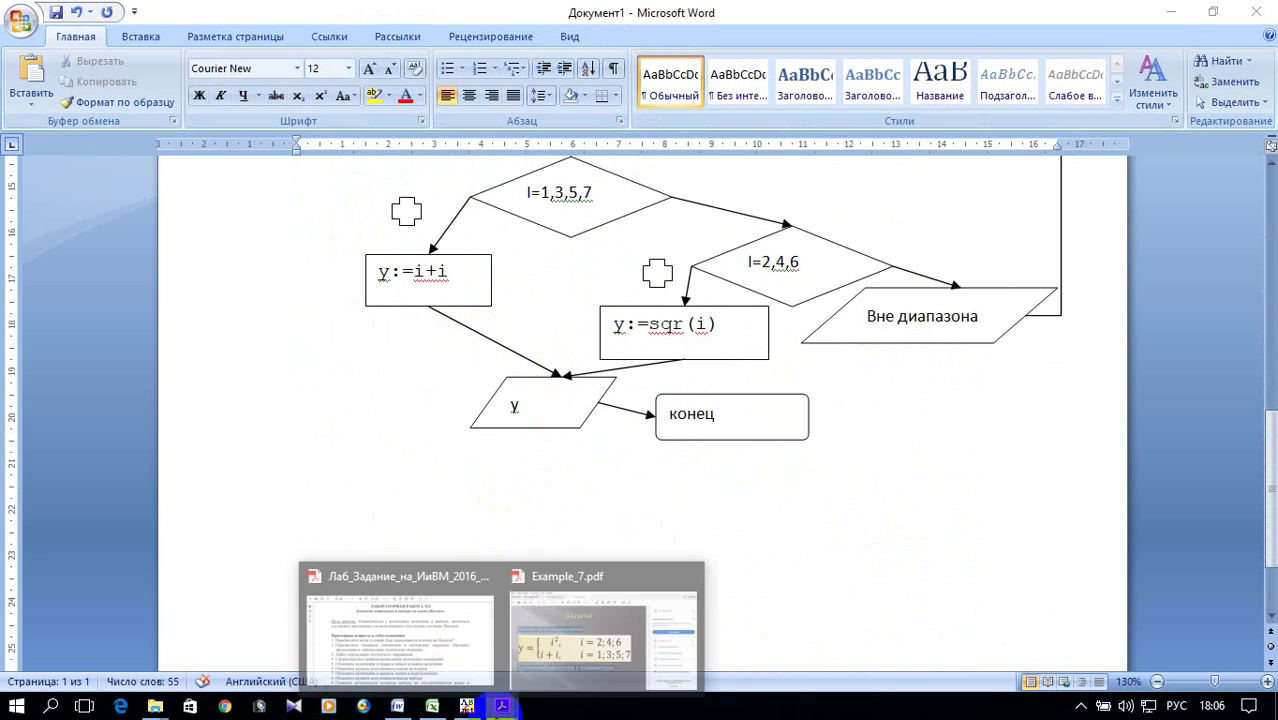
Step: Switch to the Лаб_Задание_на_ИиВМ_2016_2d.pdf assignment at the Лабораторная работа №2 questions on page 8
{"action": "left_click", "coordinate": [430, 665]}
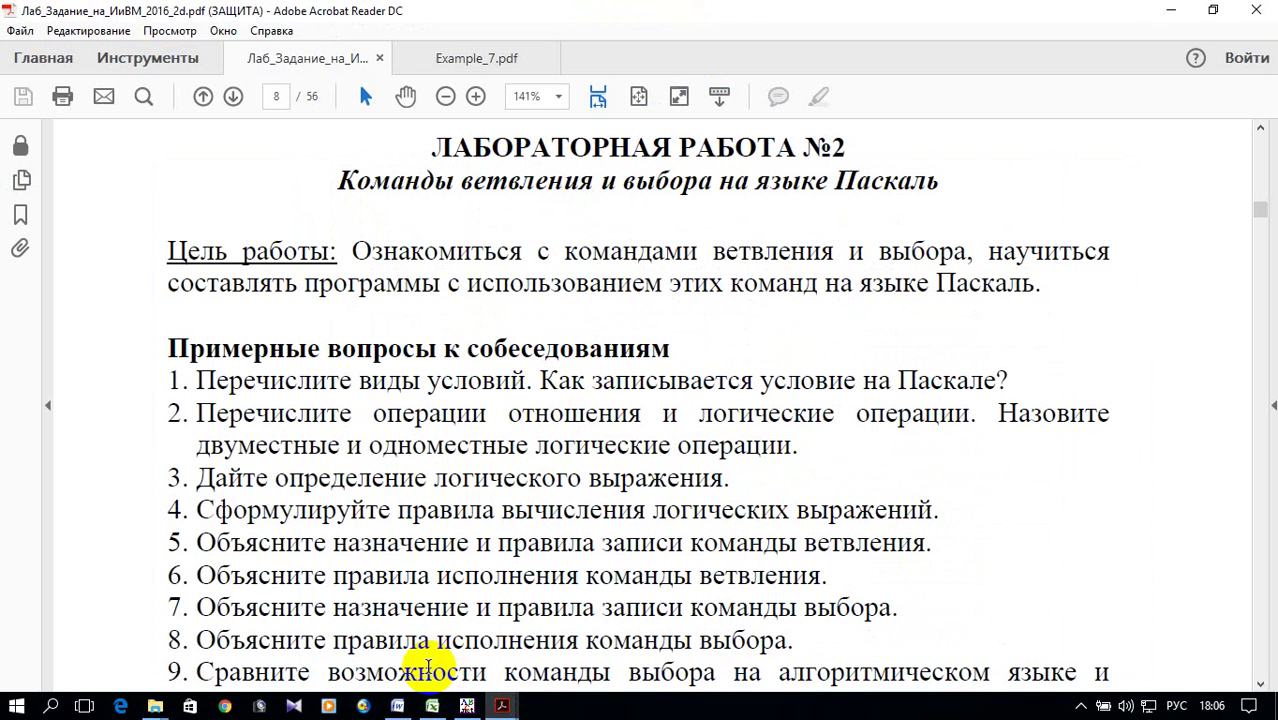
{"action": "scroll", "coordinate": [814, 468], "scroll_direction": "down", "scroll_amount": 3}
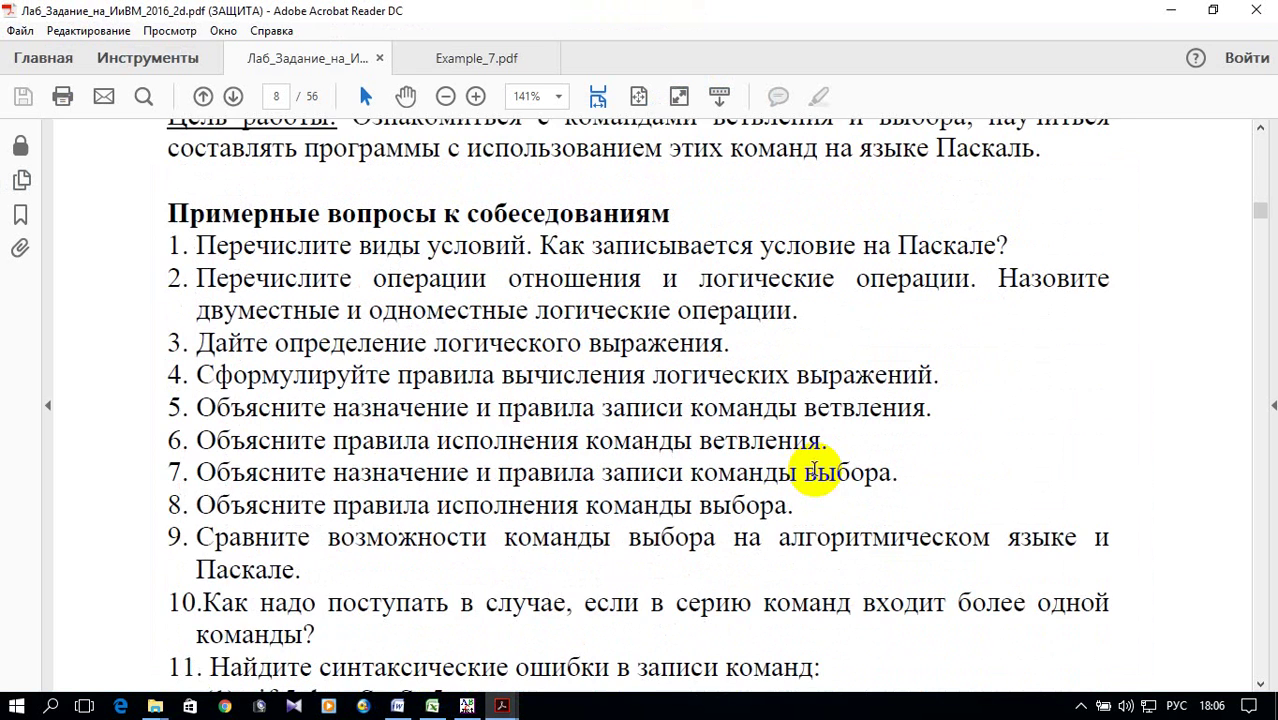
{"action": "scroll", "coordinate": [810, 468], "scroll_direction": "up", "scroll_amount": 2}
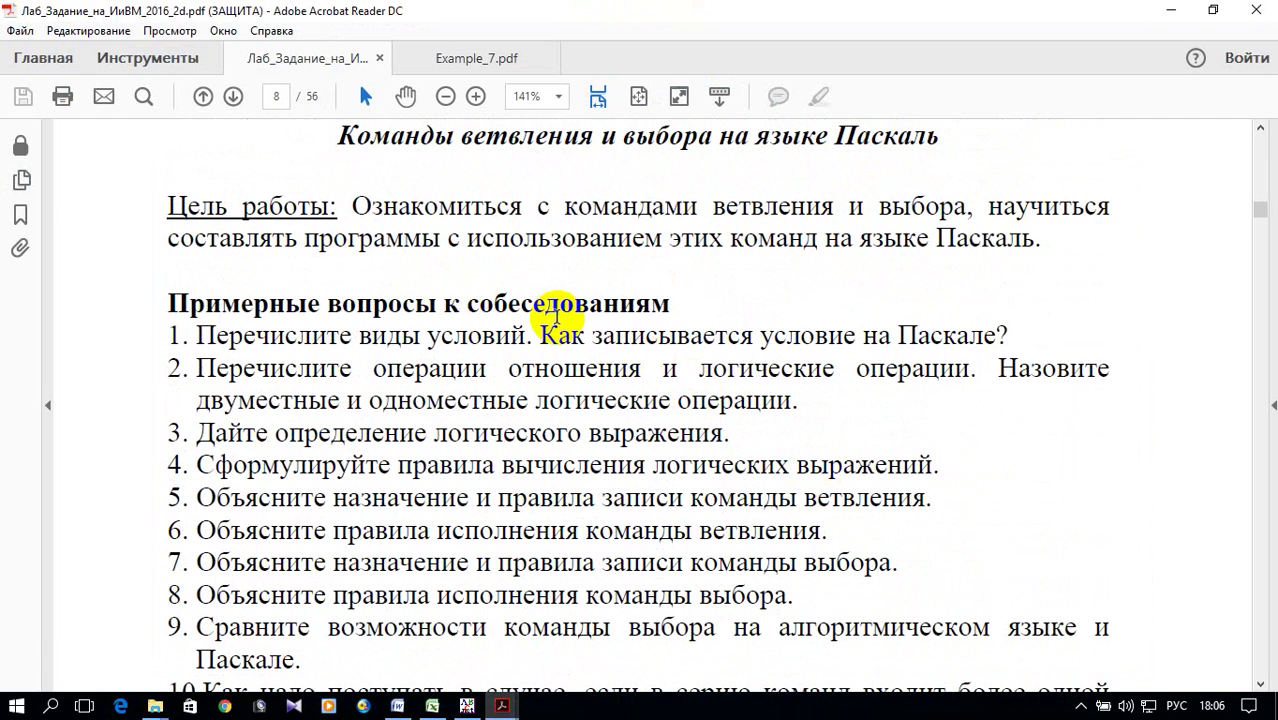